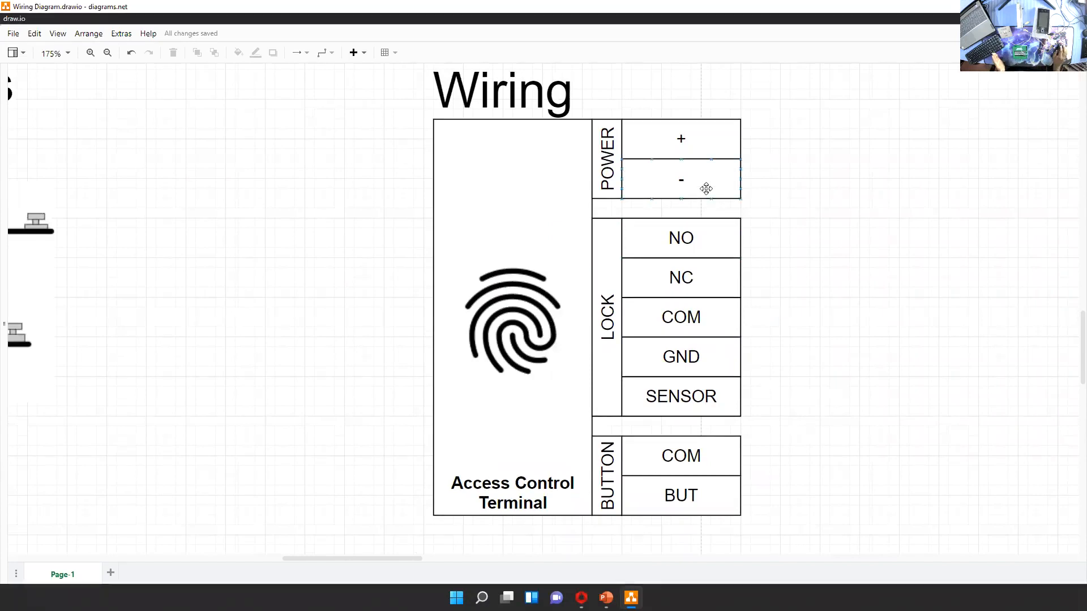
# Examine the Access Control Terminal's Power and Lock terminals and the Normal Open and Normal Closed relay contact illustrations
pyautogui.click(696, 143)
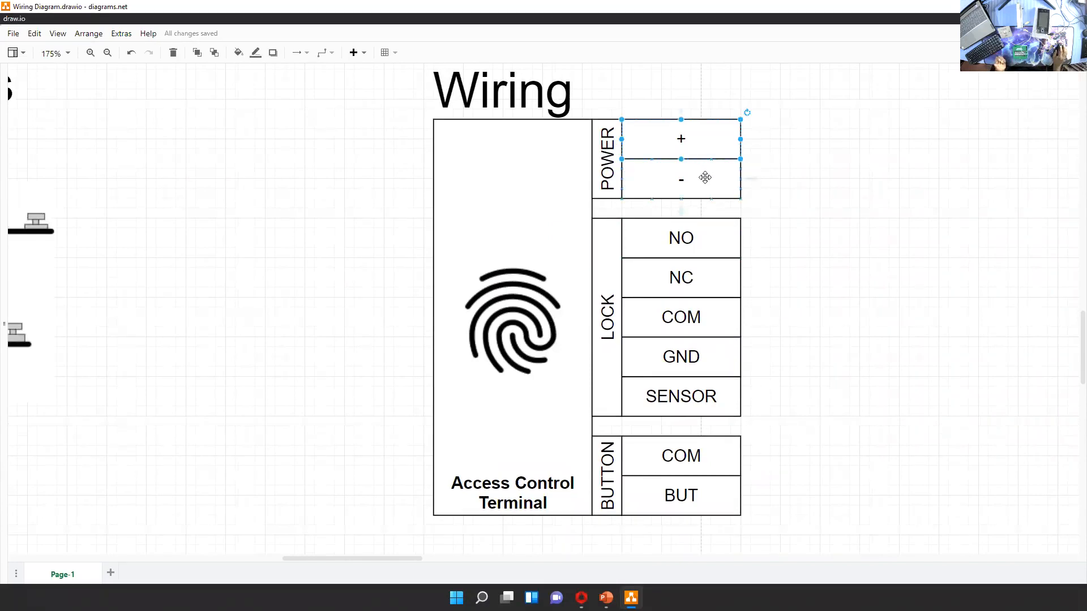
pyautogui.click(808, 203)
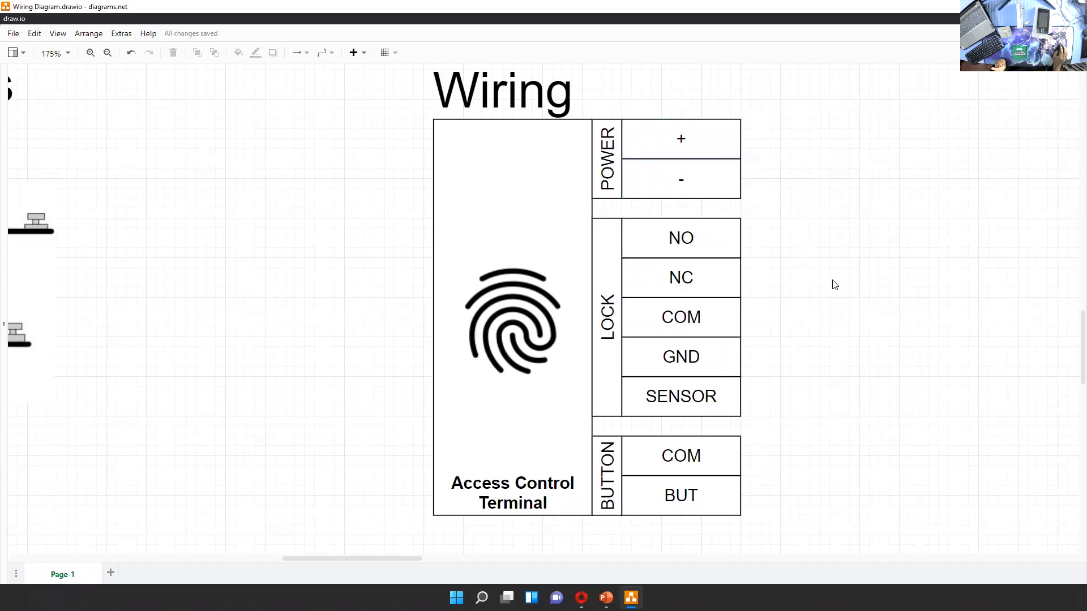
pyautogui.scroll(-1, 754, 332)
pyautogui.click(563, 290)
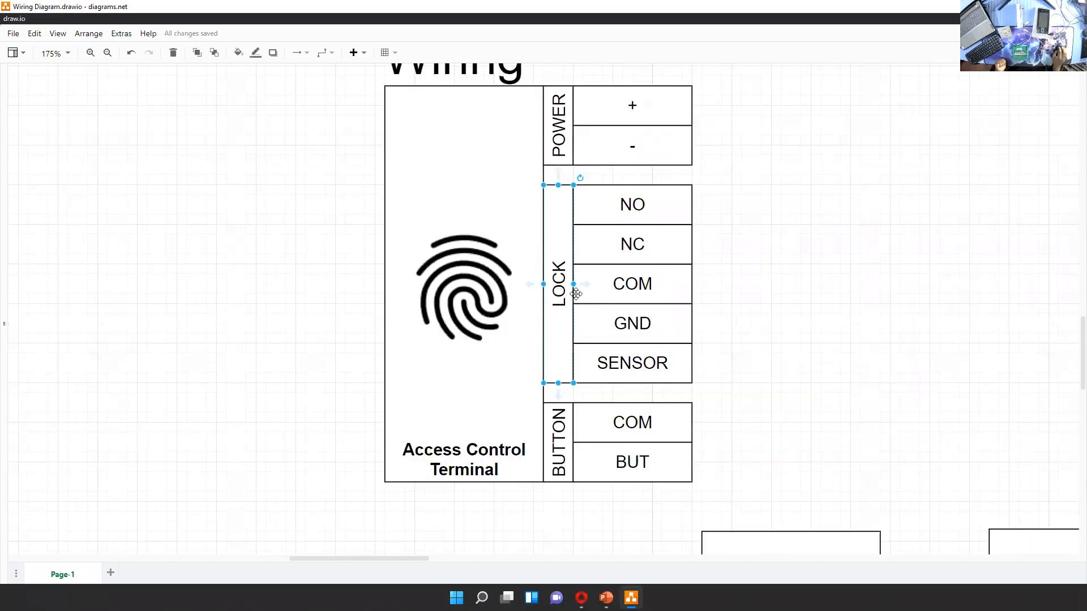
pyautogui.click(739, 294)
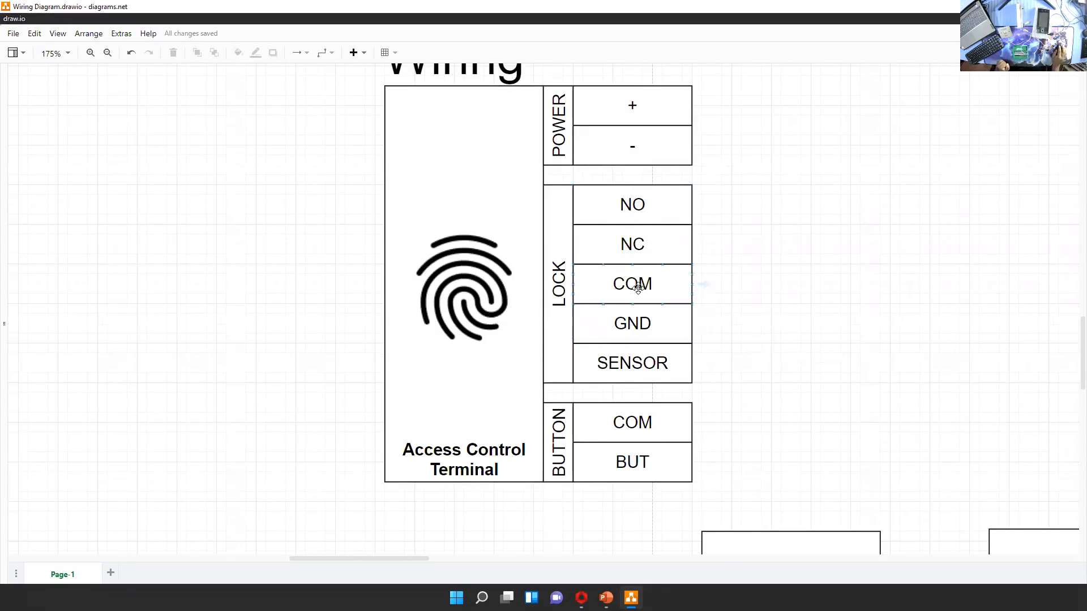
pyautogui.scroll(2, 656, 260)
pyautogui.hscroll(-10, 657, 260)
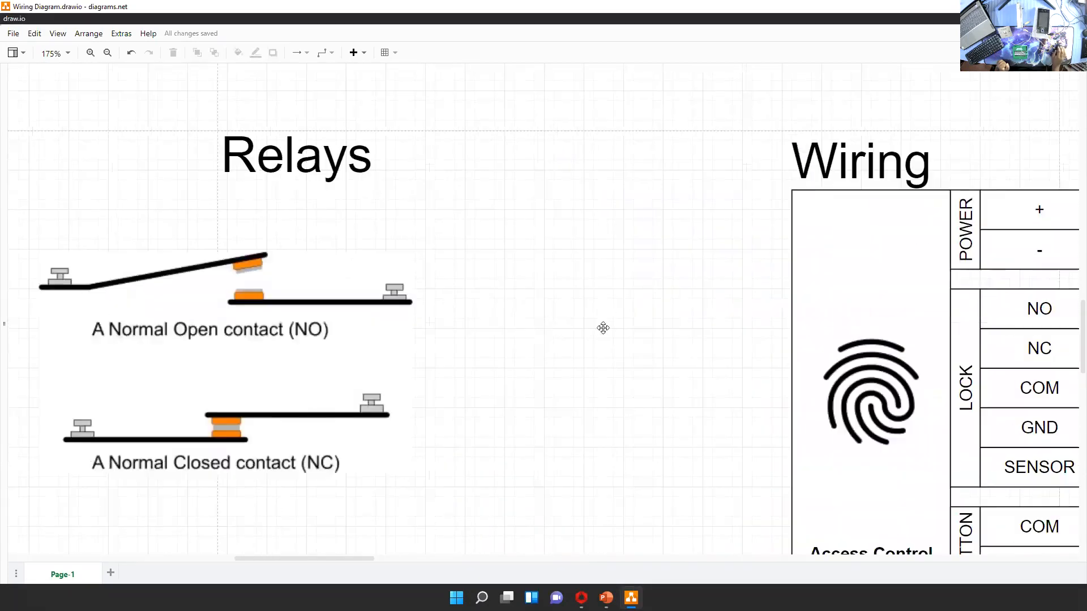
pyautogui.click(205, 273)
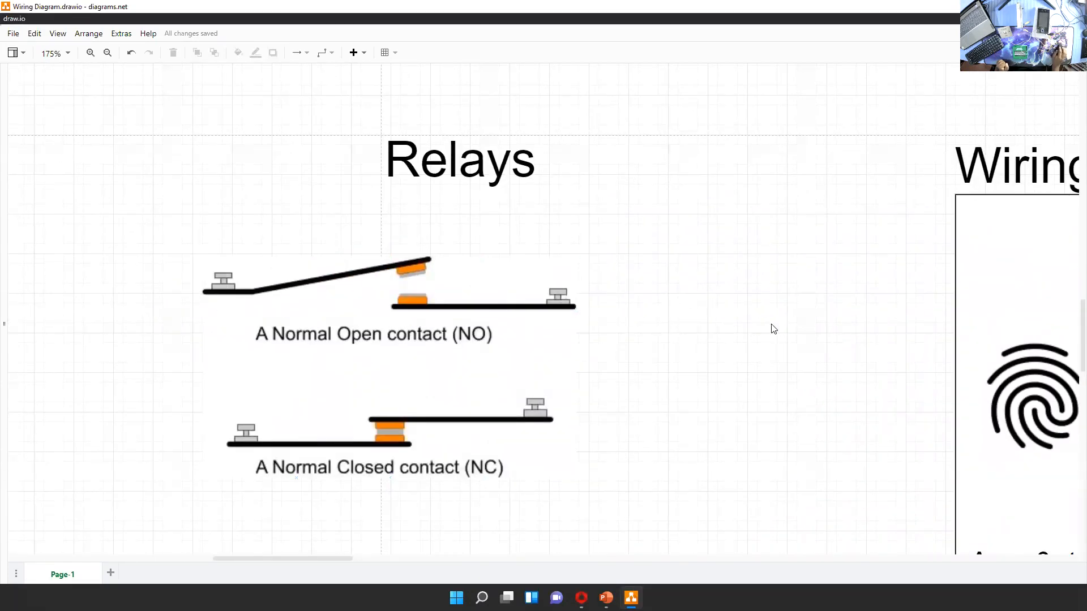
pyautogui.hscroll(8, 699, 300)
pyautogui.hscroll(1, 654, 326)
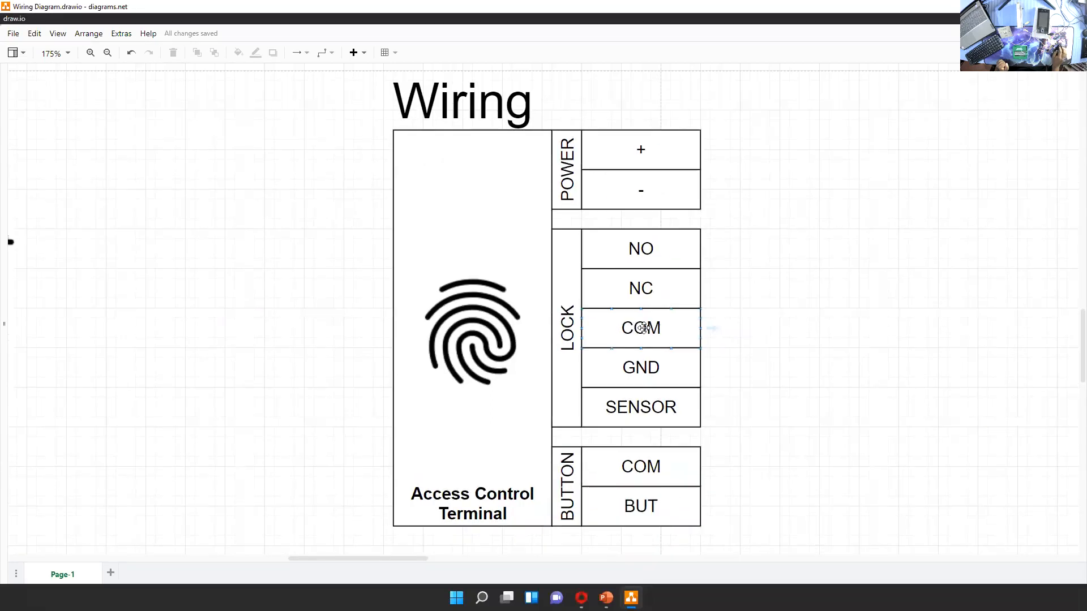
# Examine the terminal's Lock and Button connections and the separate Power Supply and Lock blocks they relate to
pyautogui.hscroll(2, 643, 327)
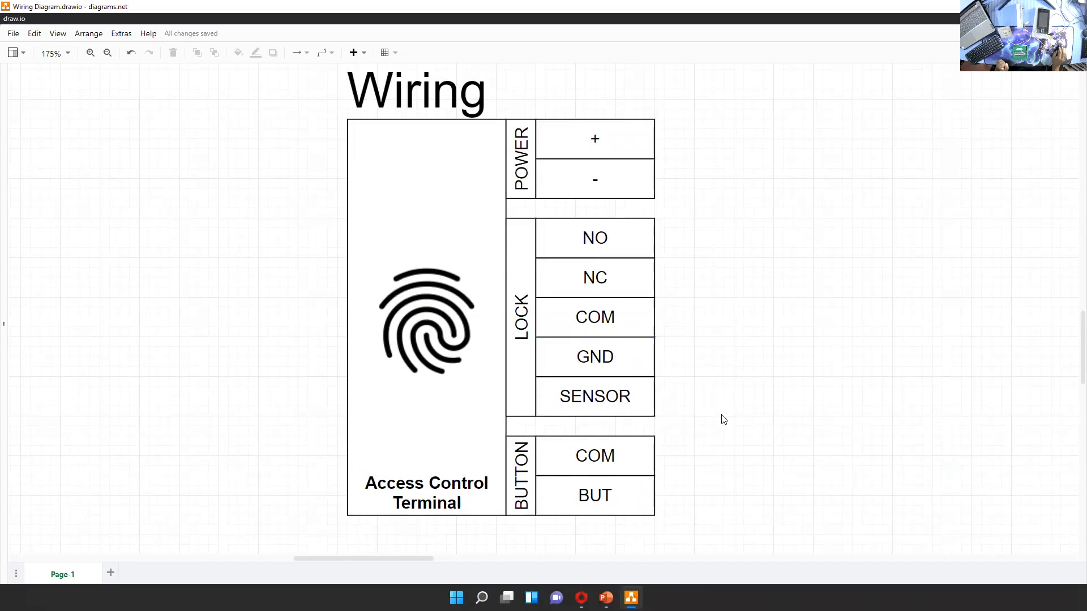
pyautogui.scroll(-1, 724, 419)
pyautogui.hscroll(2, 724, 419)
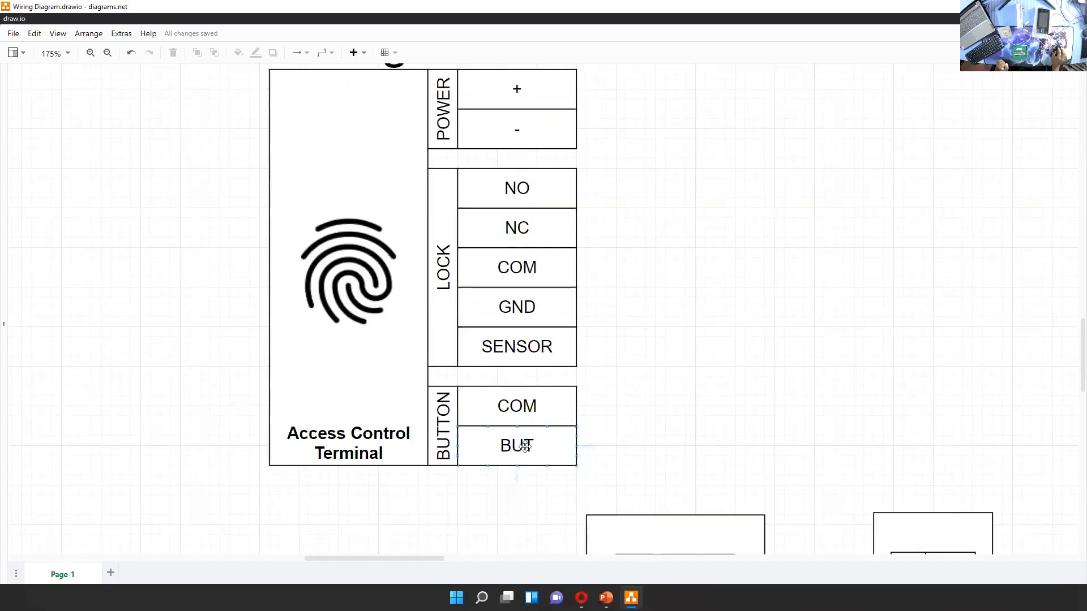
pyautogui.scroll(1, 784, 368)
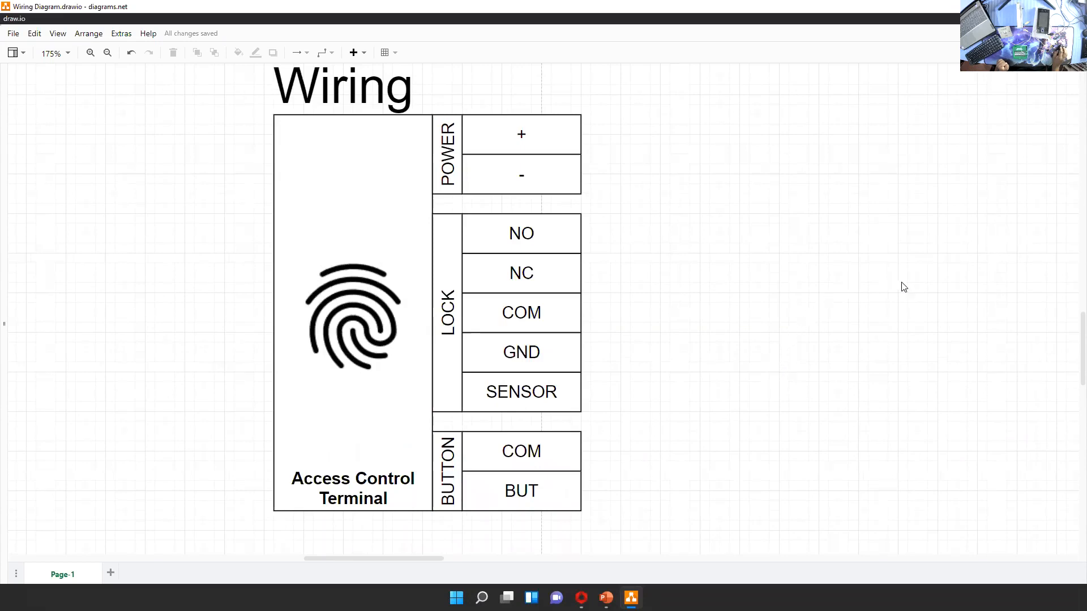
pyautogui.hscroll(10, 867, 306)
pyautogui.scroll(2, 866, 306)
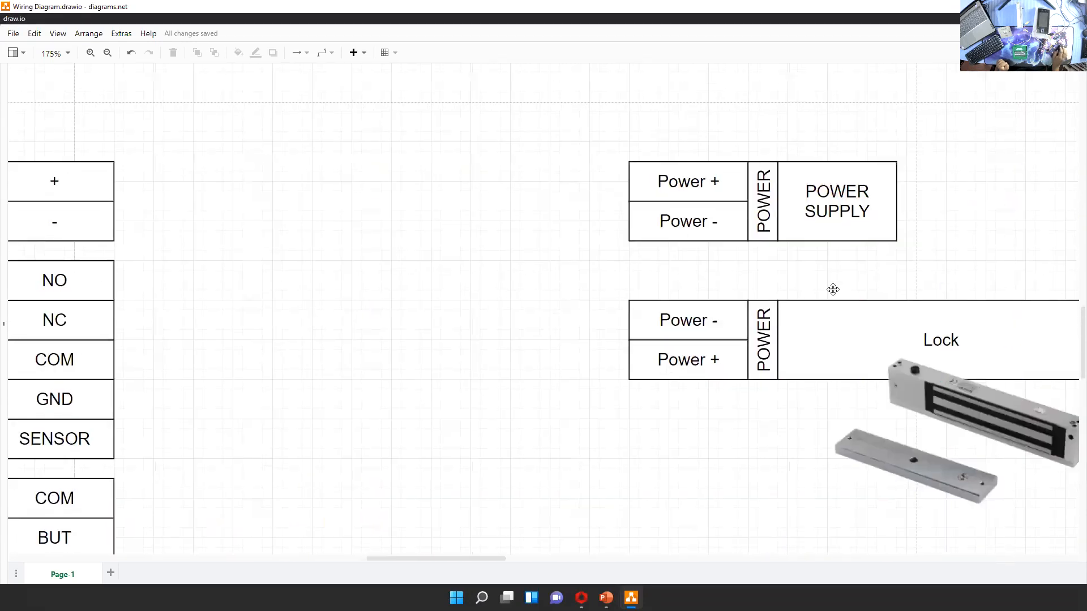
pyautogui.hscroll(-5, 704, 242)
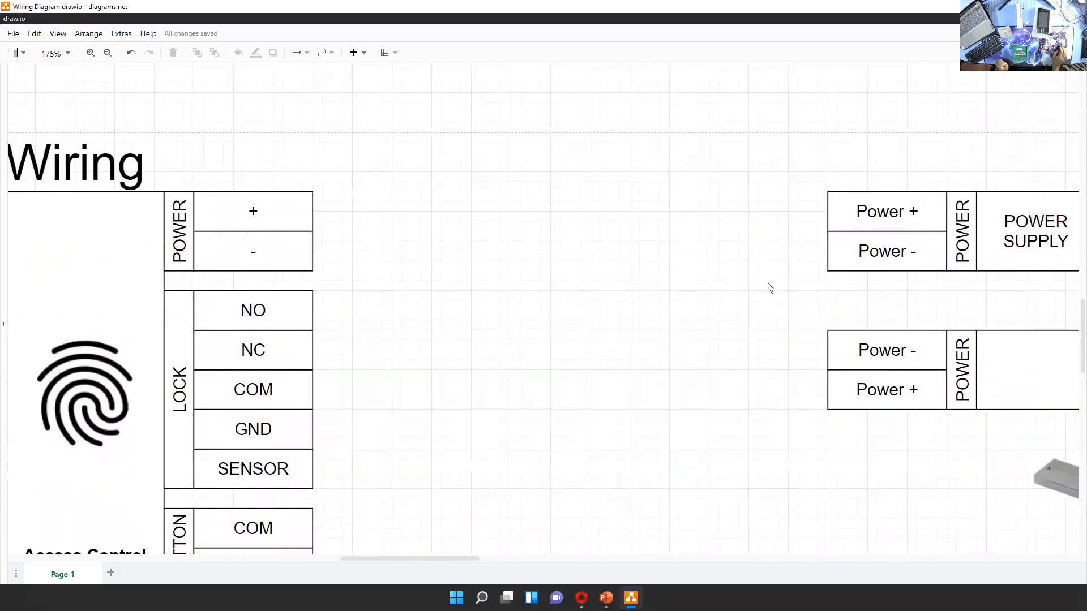
pyautogui.hscroll(-1, 730, 285)
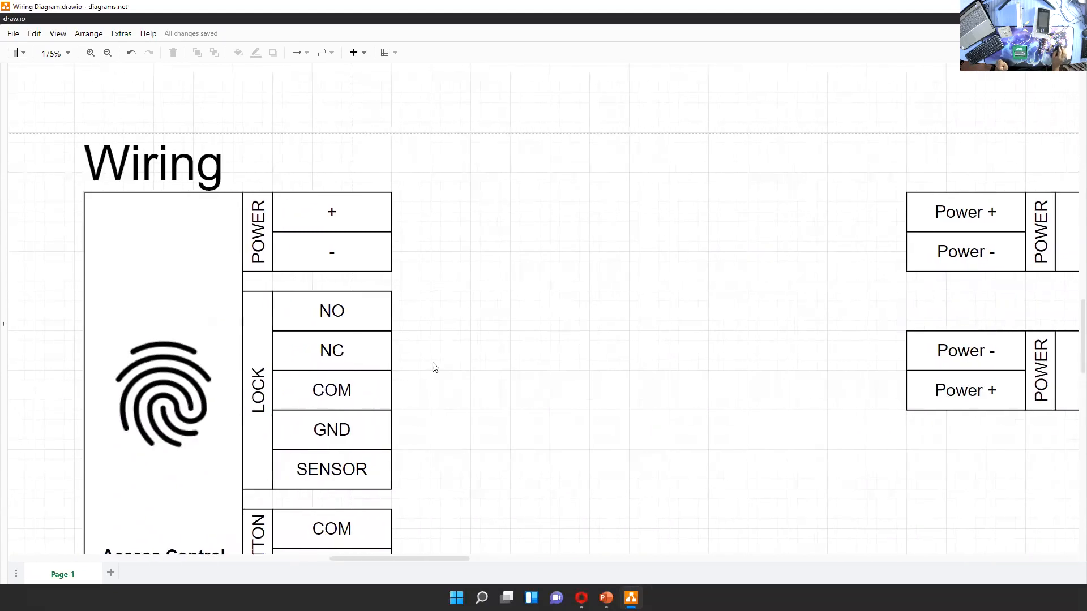
# Connect the Power Supply's Power + and Power - to the matching + and - terminals of the Access Control Terminal
pyautogui.moveTo(795, 326); pyautogui.dragTo(748, 349)
pyautogui.moveTo(860, 235); pyautogui.dragTo(345, 234)
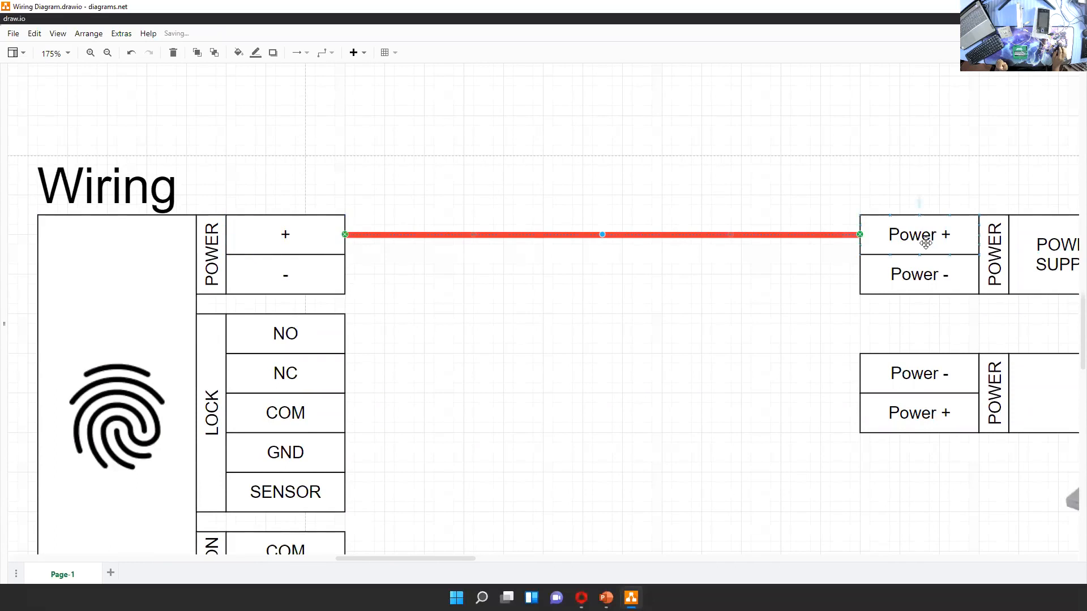
pyautogui.moveTo(864, 278); pyautogui.dragTo(345, 274)
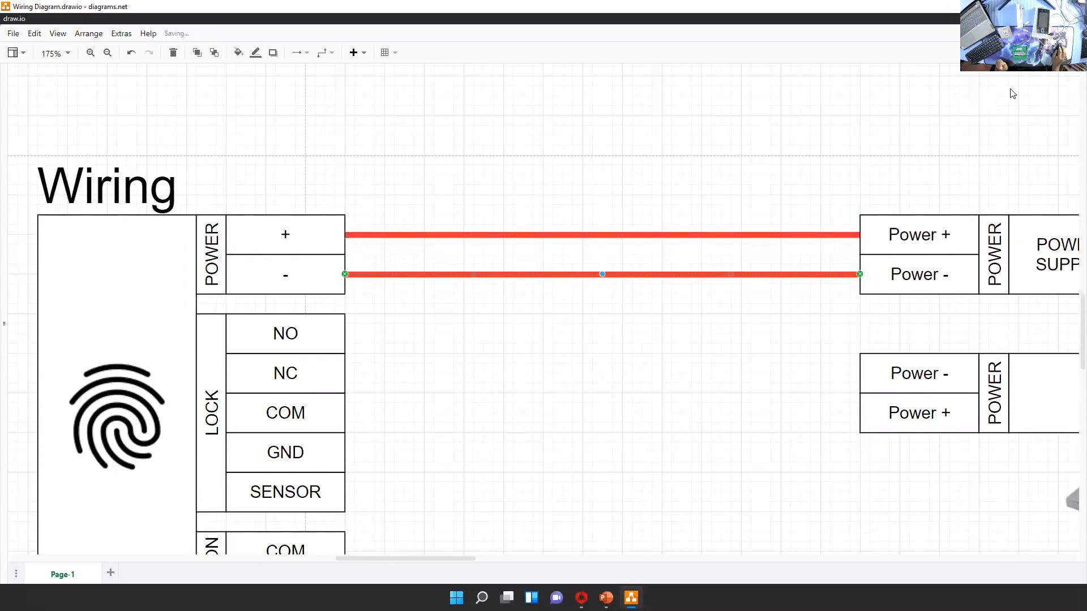
# Set the line colour of the negative power wire to blue, 0000CC
pyautogui.click(1059, 53)
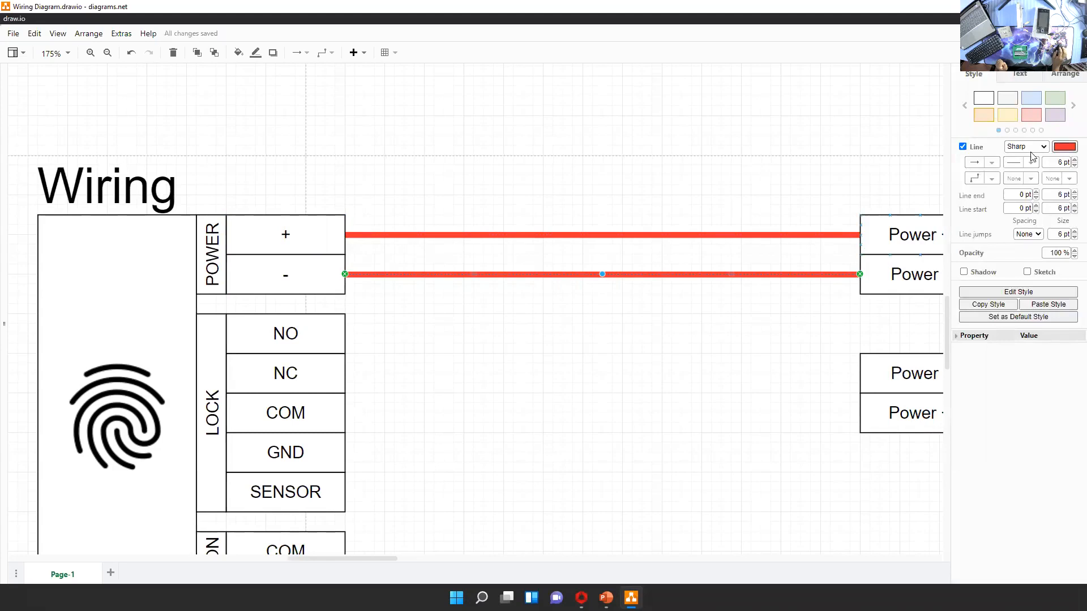
pyautogui.click(1063, 146)
pyautogui.click(509, 232)
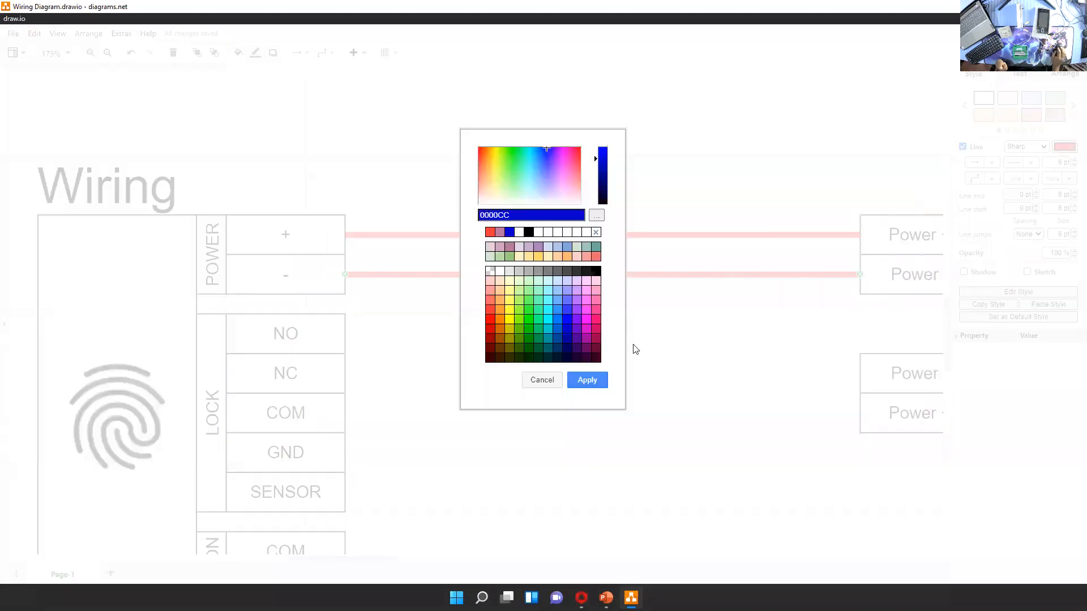
pyautogui.click(599, 381)
pyautogui.click(716, 413)
pyautogui.moveTo(716, 413); pyautogui.dragTo(647, 336)
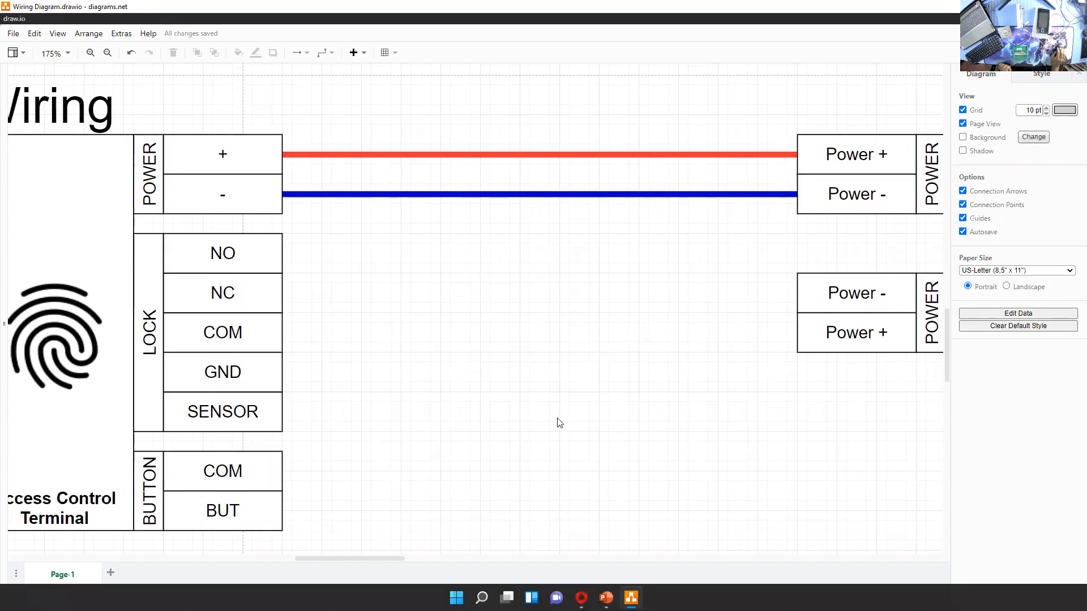
# Draw two short blue wires rising from the NO and COM contacts of the Exit Button block
pyautogui.scroll(-1, 544, 412)
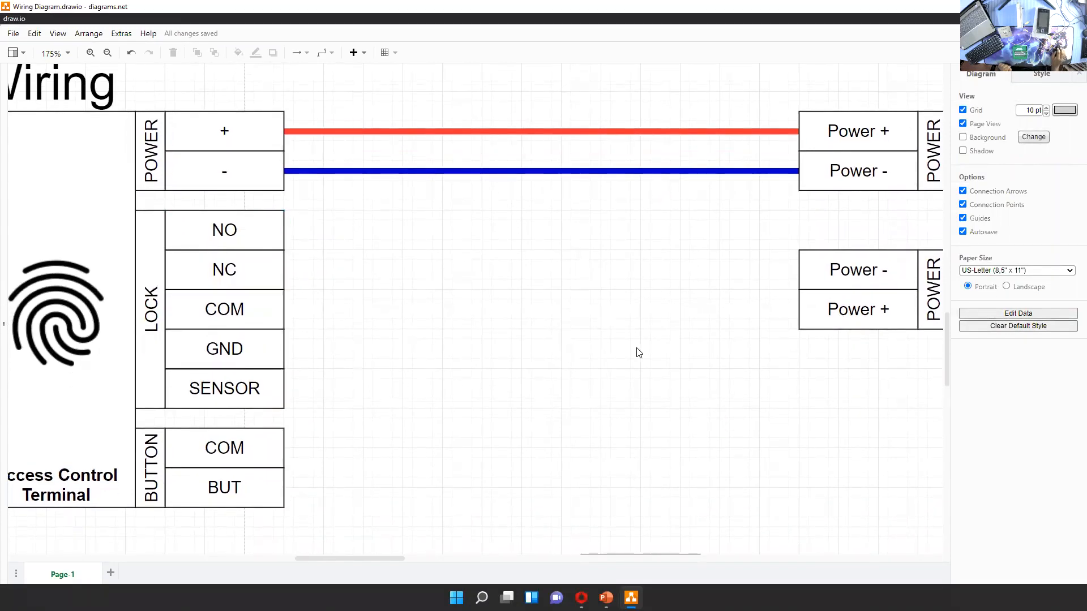
pyautogui.scroll(-5, 604, 320)
pyautogui.scroll(-8, 614, 325)
pyautogui.hscroll(-3, 613, 238)
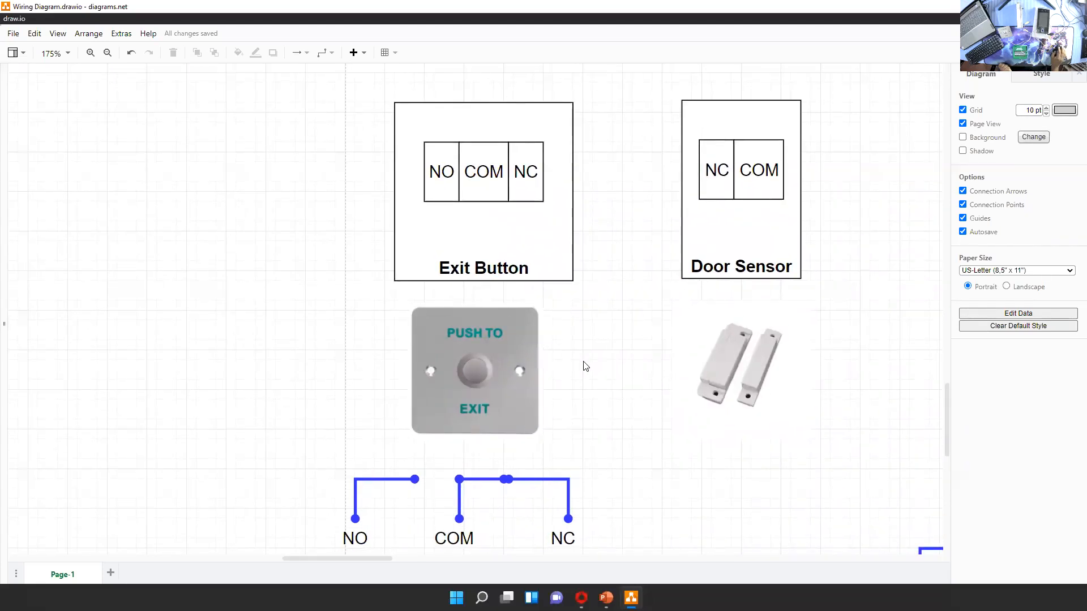
pyautogui.scroll(1, 577, 391)
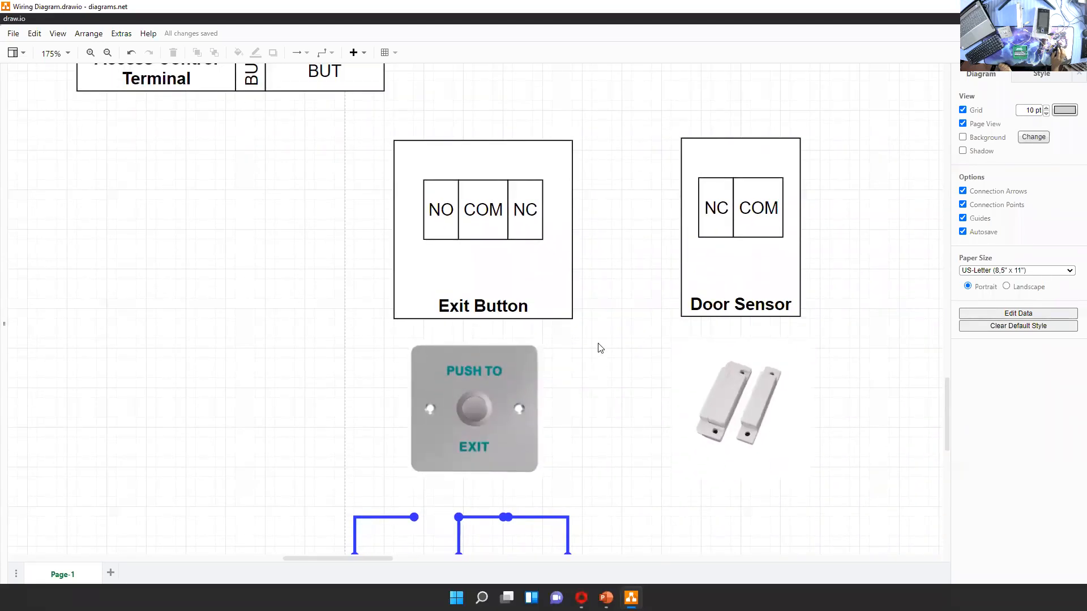
pyautogui.scroll(1, 598, 368)
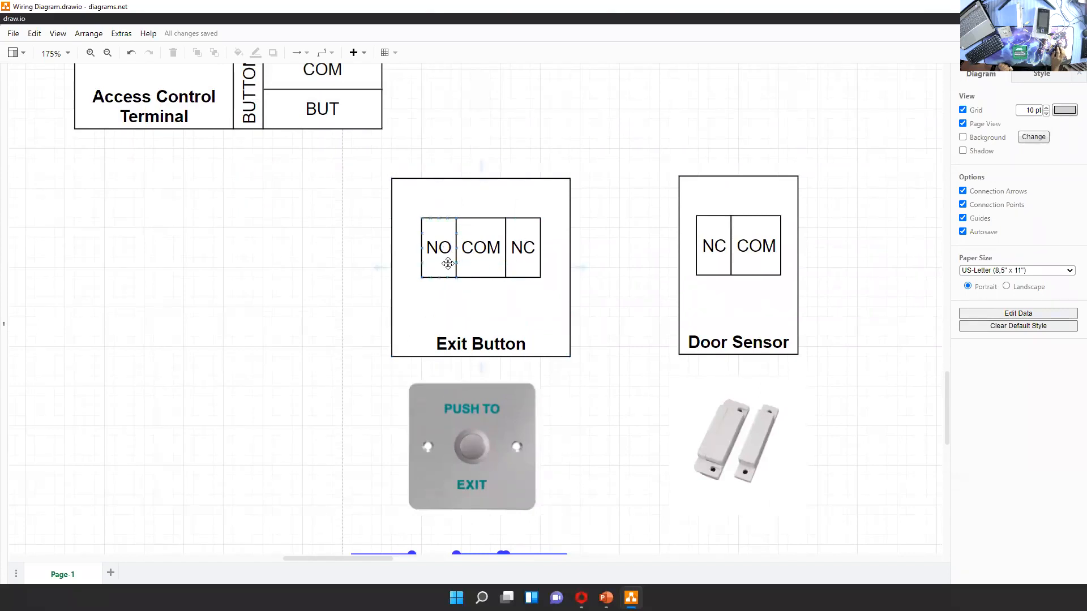
pyautogui.scroll(1, 600, 339)
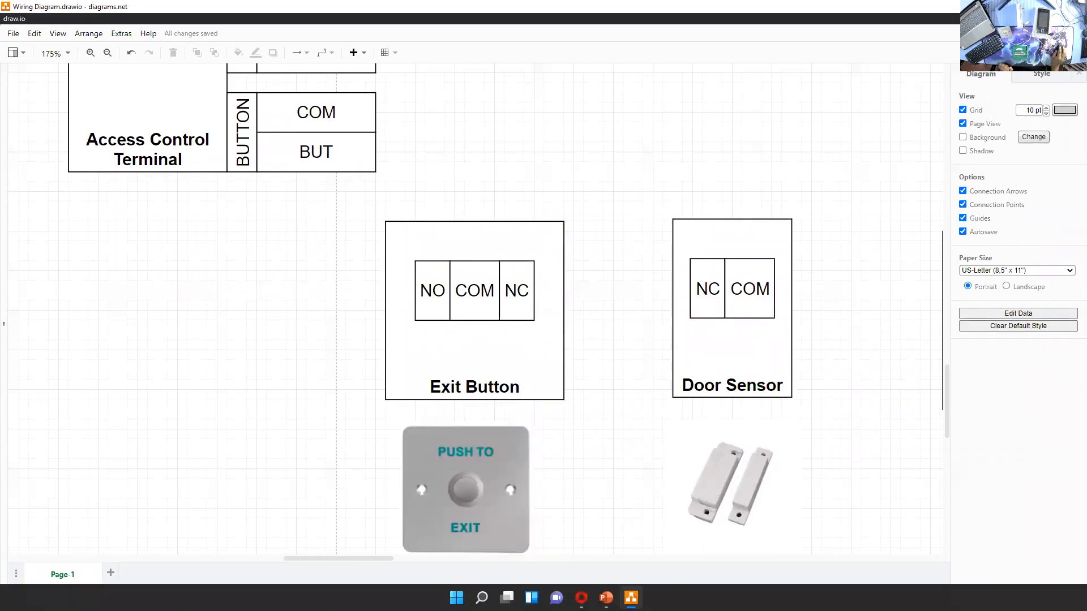
pyautogui.click(1051, 53)
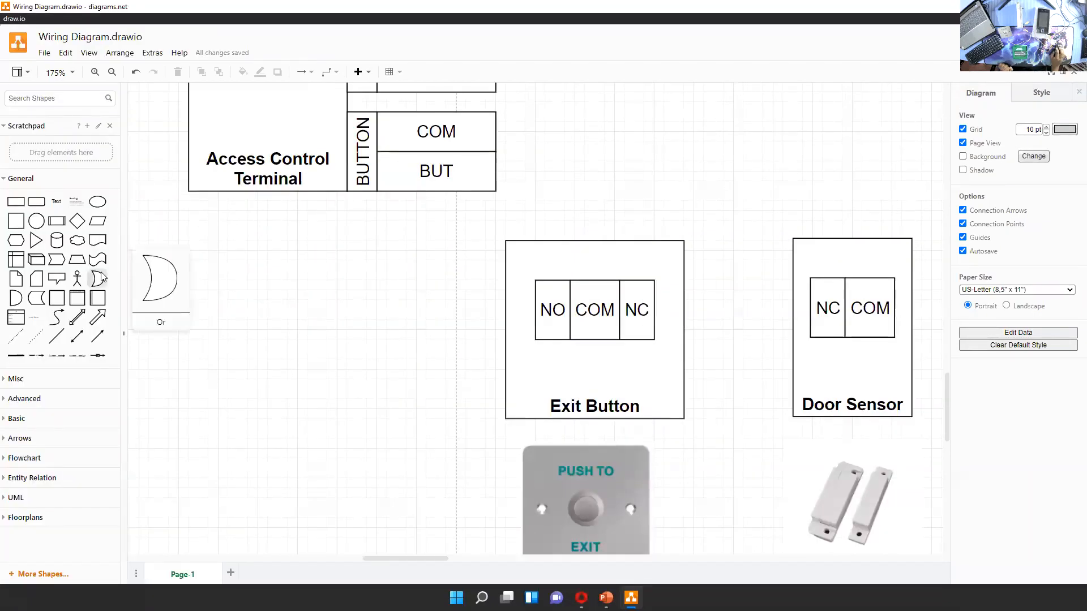
pyautogui.moveTo(56, 336)
pyautogui.mouseDown()
pyautogui.moveTo(594, 170)
pyautogui.moveTo(606, 204)
pyautogui.moveTo(546, 300)
pyautogui.moveTo(552, 281)
pyautogui.mouseUp()
pyautogui.moveTo(614, 163); pyautogui.dragTo(616, 188)
pyautogui.click(627, 224)
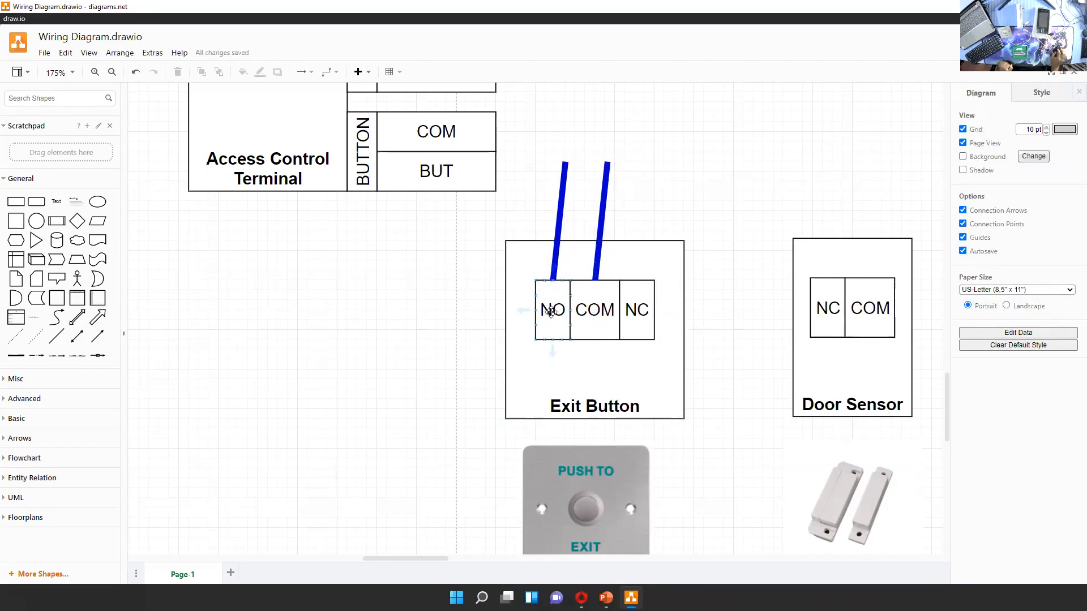
# Move the Exit Button's NO wire to its NC contact and add a curved blue link between COM and NC
pyautogui.moveTo(560, 212)
pyautogui.mouseDown()
pyautogui.moveTo(612, 154)
pyautogui.moveTo(589, 197)
pyautogui.moveTo(565, 196)
pyautogui.mouseUp()
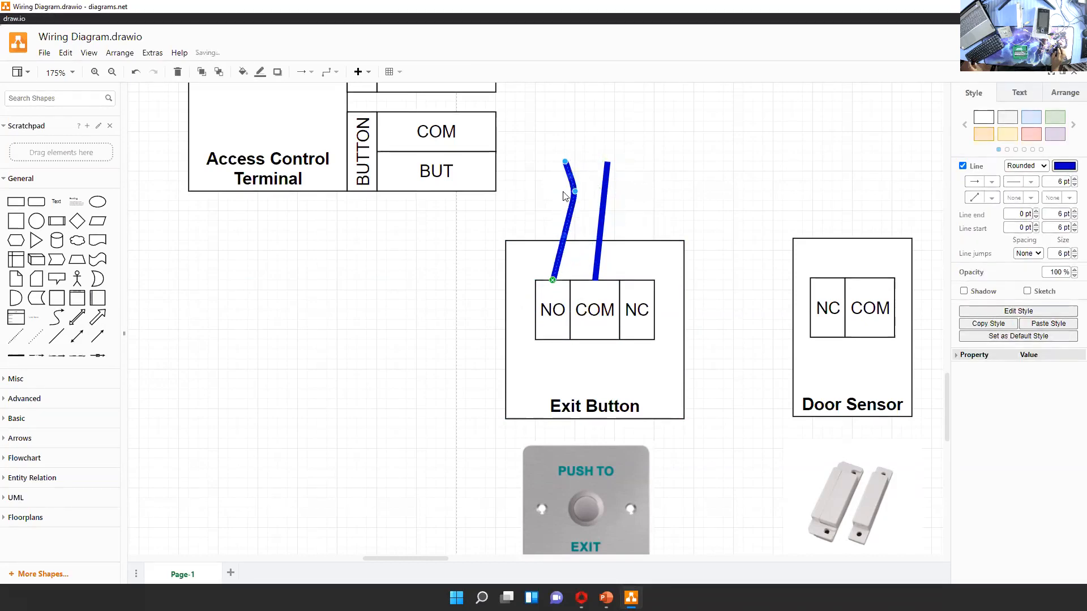
pyautogui.hotkey('ctrl', 'z')
pyautogui.moveTo(552, 282); pyautogui.dragTo(636, 280)
pyautogui.moveTo(566, 163); pyautogui.dragTo(645, 171)
pyautogui.hotkey('ctrl', 'd')
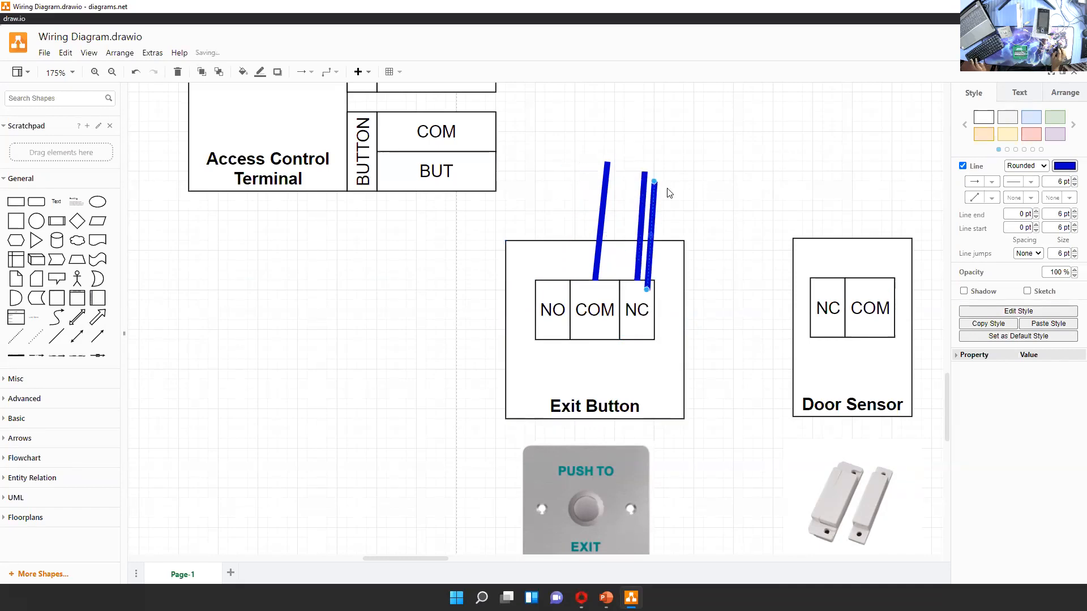
pyautogui.moveTo(654, 184); pyautogui.dragTo(617, 298)
pyautogui.click(692, 254)
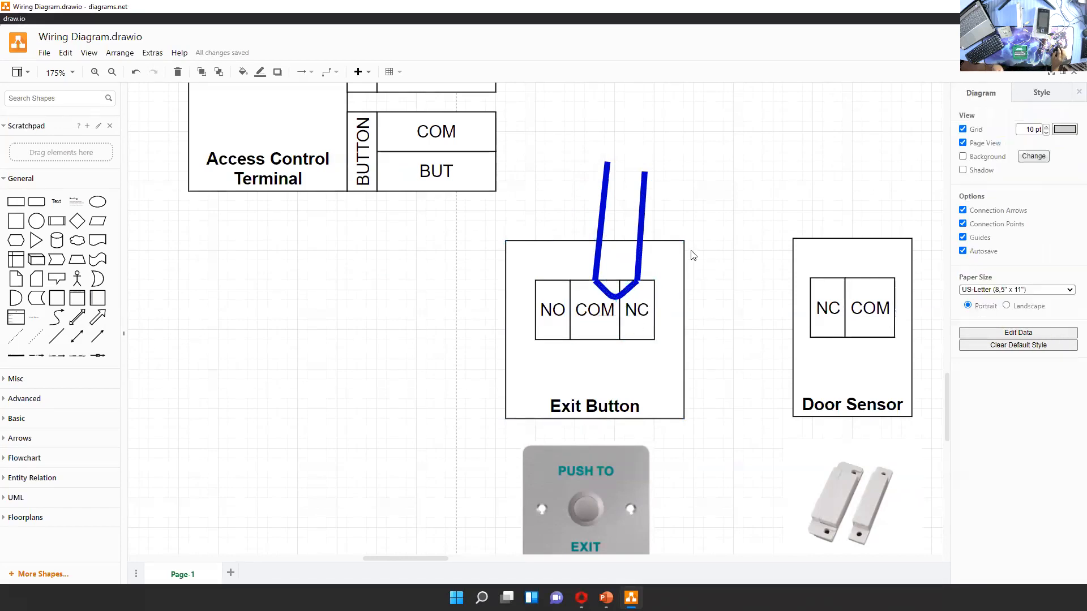
# Delete the curved link between COM and NC and move the NC wire back to the Exit Button's NO contact
pyautogui.click(629, 291)
pyautogui.press('Delete')
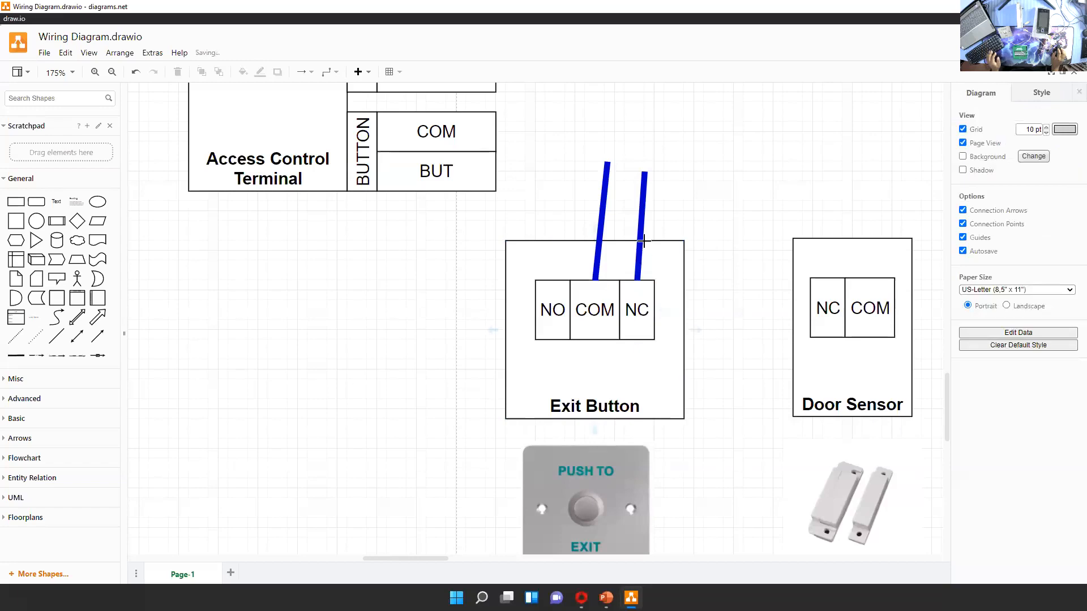
pyautogui.click(641, 219)
pyautogui.moveTo(637, 280); pyautogui.dragTo(553, 280)
pyautogui.moveTo(646, 171); pyautogui.dragTo(565, 162)
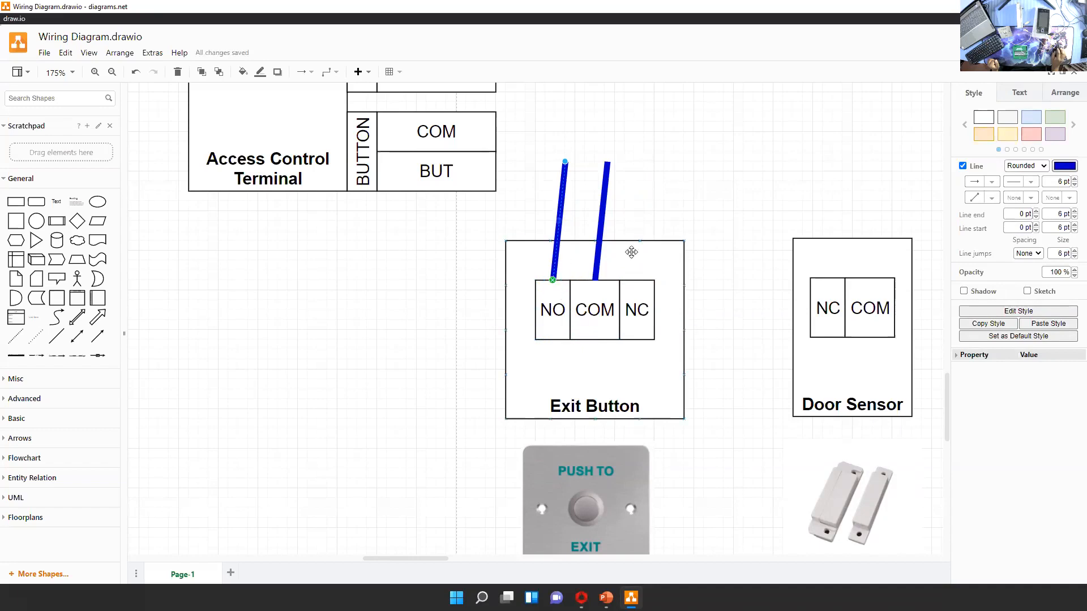
pyautogui.click(691, 414)
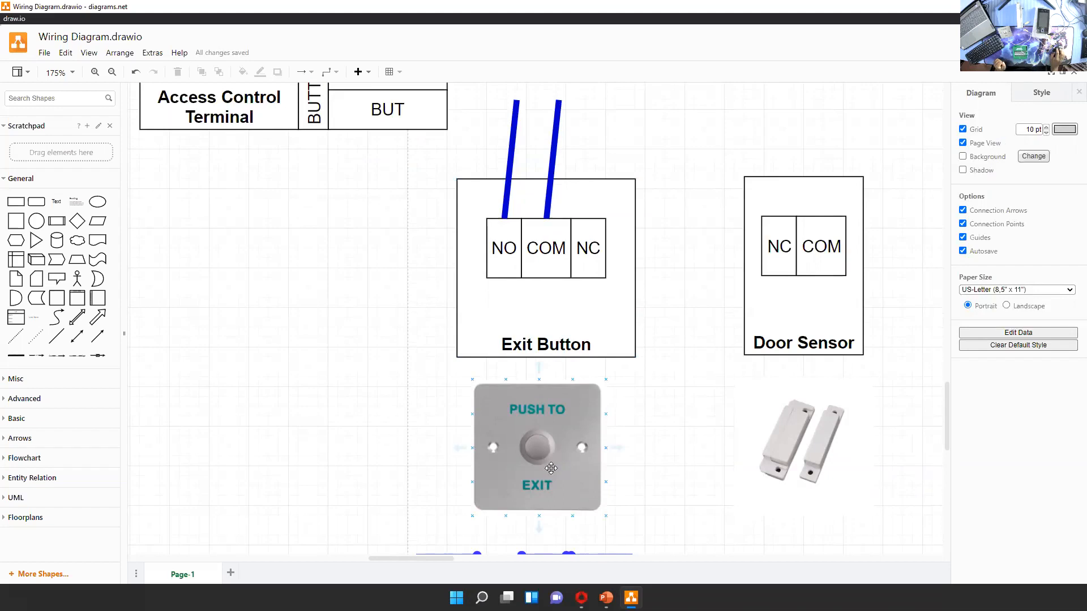
# Copy the Exit Button's NO wire and shape the duplicate into a curved link between the NO and COM contacts
pyautogui.click(506, 190)
pyautogui.hotkey('ctrl', 'c')
pyautogui.hotkey('ctrl', 'v')
pyautogui.moveTo(526, 116); pyautogui.dragTo(526, 247)
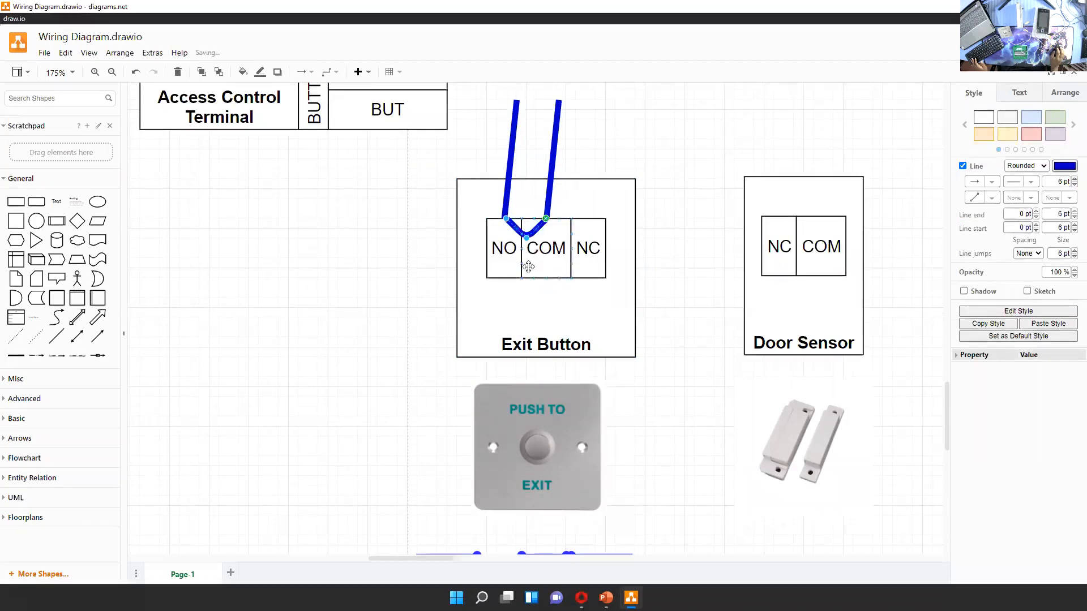
# Connect the Exit Button's NO wire to the terminal's BUT connection and bend it between the two blocks
pyautogui.scroll(2, 637, 192)
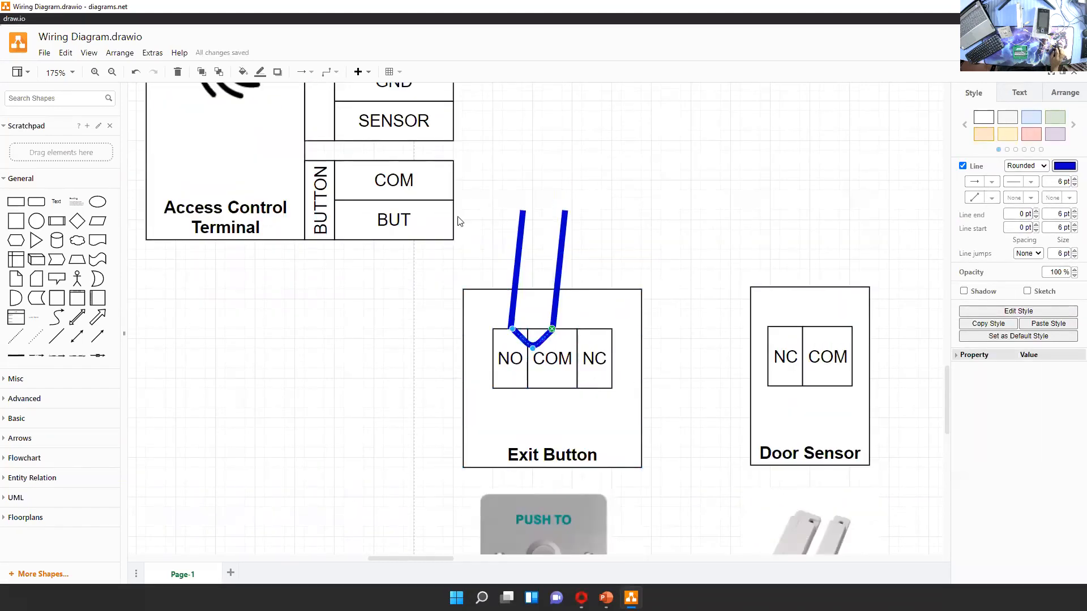
pyautogui.click(522, 215)
pyautogui.moveTo(506, 211); pyautogui.dragTo(453, 220)
pyautogui.moveTo(477, 265); pyautogui.dragTo(510, 239)
# Connect the Exit Button's COM contact to the terminal's BUTTON COM connection and bend the wire above the Exit Button block
pyautogui.moveTo(565, 218); pyautogui.dragTo(549, 328)
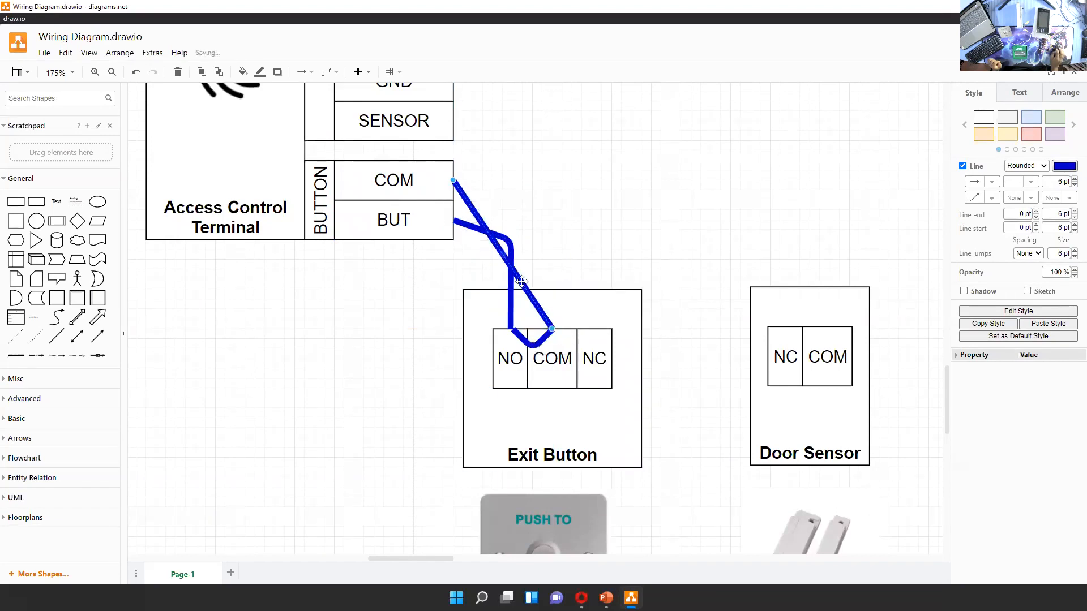
pyautogui.moveTo(510, 270)
pyautogui.mouseDown()
pyautogui.moveTo(555, 225)
pyautogui.moveTo(518, 317)
pyautogui.moveTo(530, 270)
pyautogui.mouseUp()
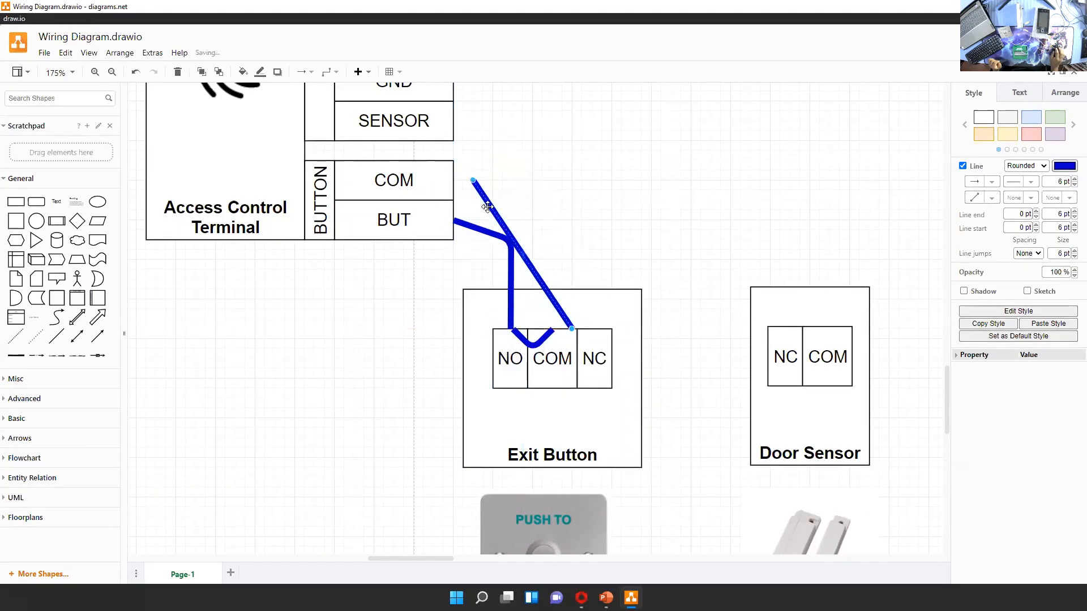
pyautogui.moveTo(475, 186); pyautogui.dragTo(453, 180)
pyautogui.moveTo(572, 328); pyautogui.dragTo(551, 328)
pyautogui.moveTo(502, 254); pyautogui.dragTo(562, 181)
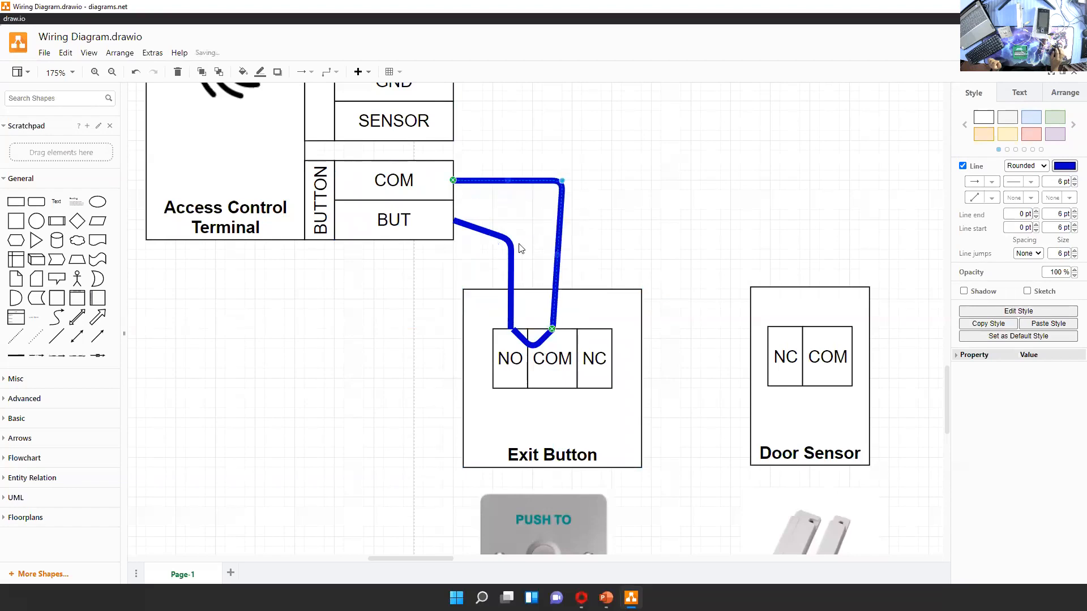
# Adjust the bends of the BUT and COM wires so both run level out of the terminal before dropping to the Exit Button
pyautogui.click(510, 245)
pyautogui.moveTo(511, 240); pyautogui.dragTo(511, 221)
pyautogui.click(567, 193)
pyautogui.click(561, 186)
pyautogui.moveTo(561, 186); pyautogui.dragTo(542, 181)
pyautogui.click(611, 189)
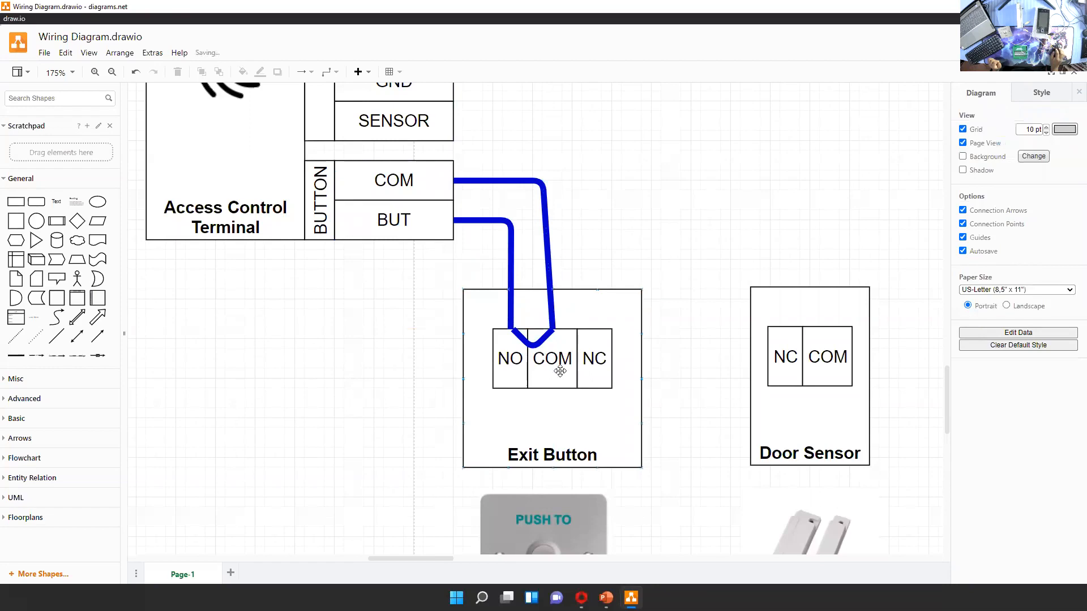
# Delete the curved link between the Exit Button's NO and COM contacts
pyautogui.click(539, 369)
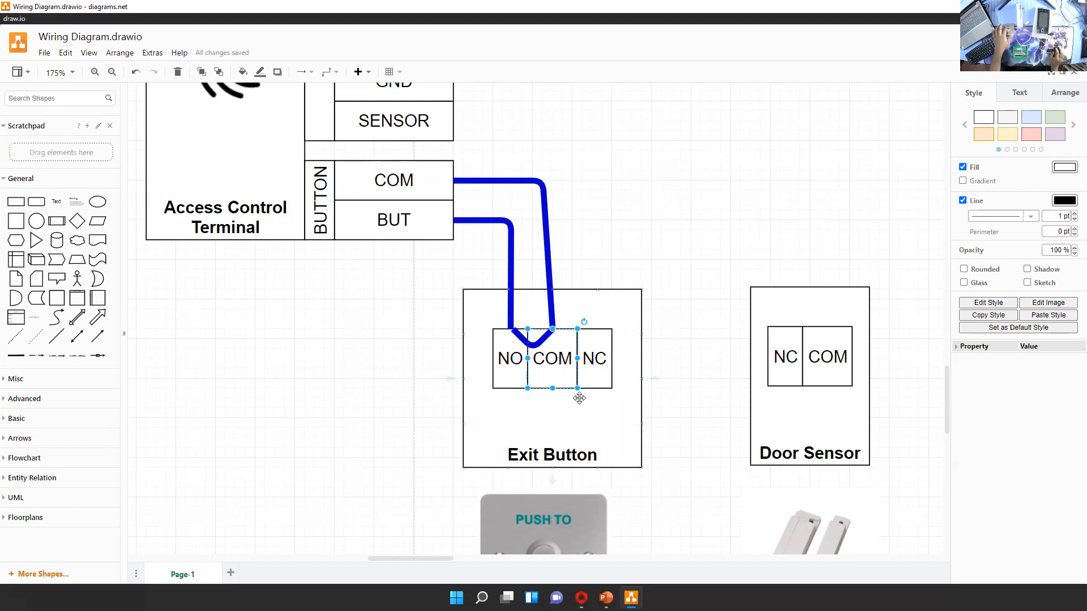
pyautogui.click(651, 428)
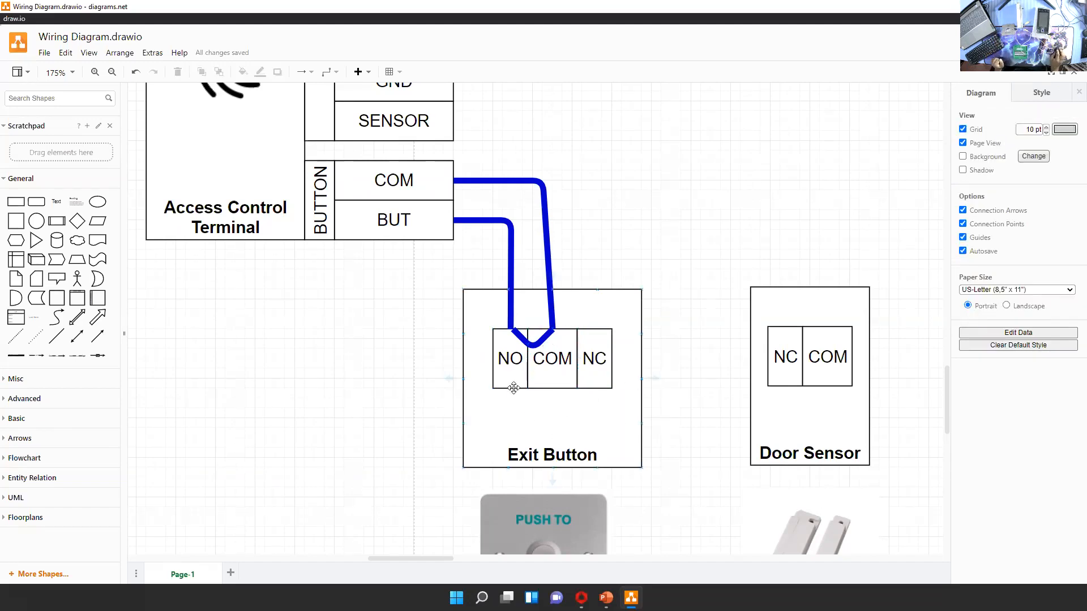
pyautogui.click(535, 343)
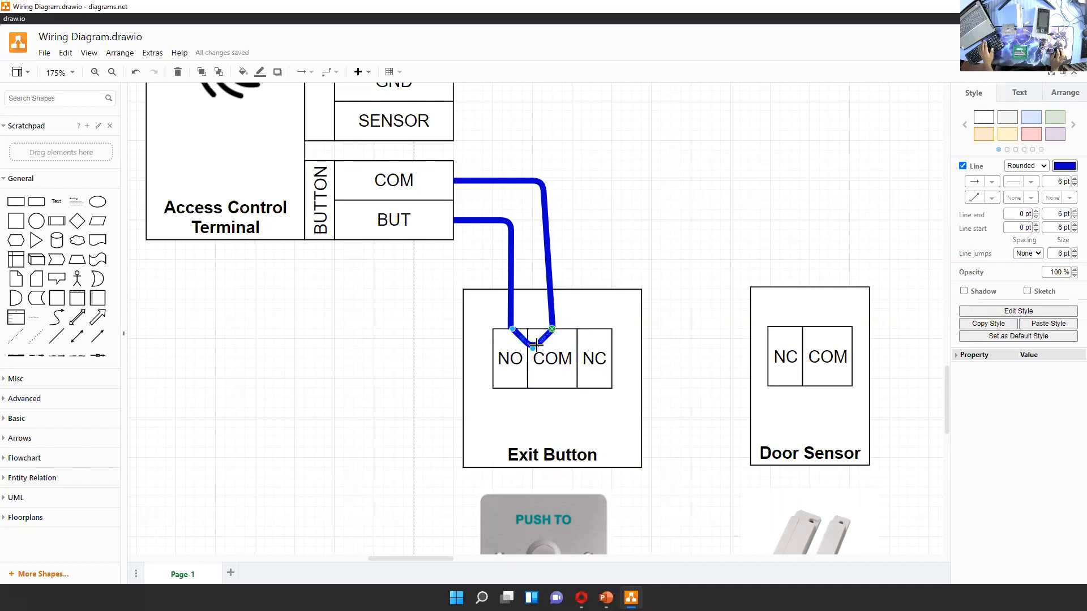
pyautogui.press('Delete')
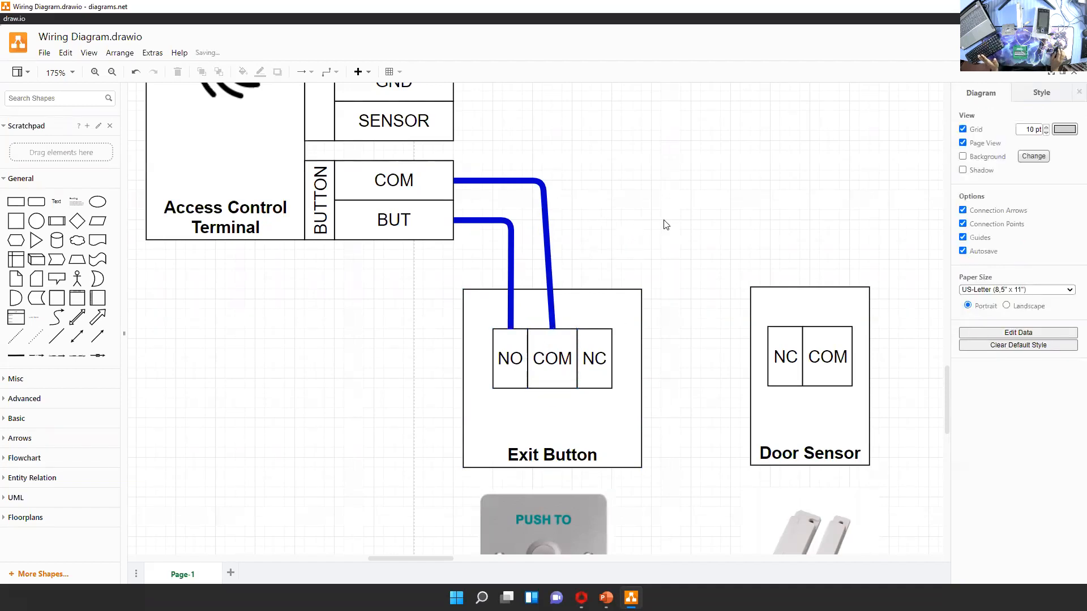
# Examine the Door Sensor block with its NC and COM contacts, its picture, and its place beside the Exit Button
pyautogui.scroll(3, 666, 225)
pyautogui.hscroll(2, 711, 209)
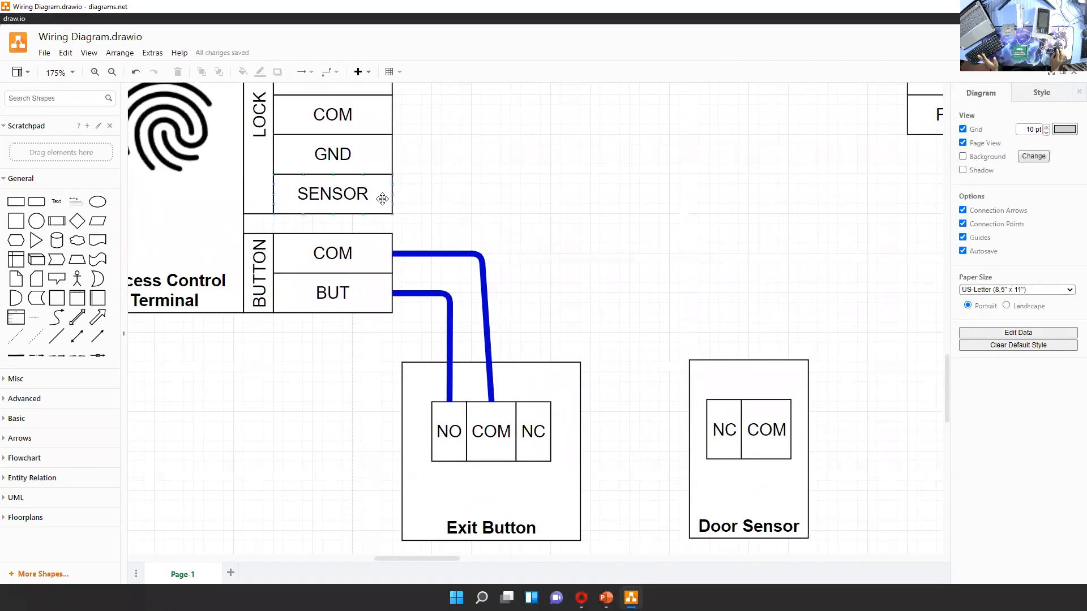
pyautogui.scroll(-5, 624, 145)
pyautogui.hscroll(2, 624, 145)
pyautogui.scroll(2, 649, 406)
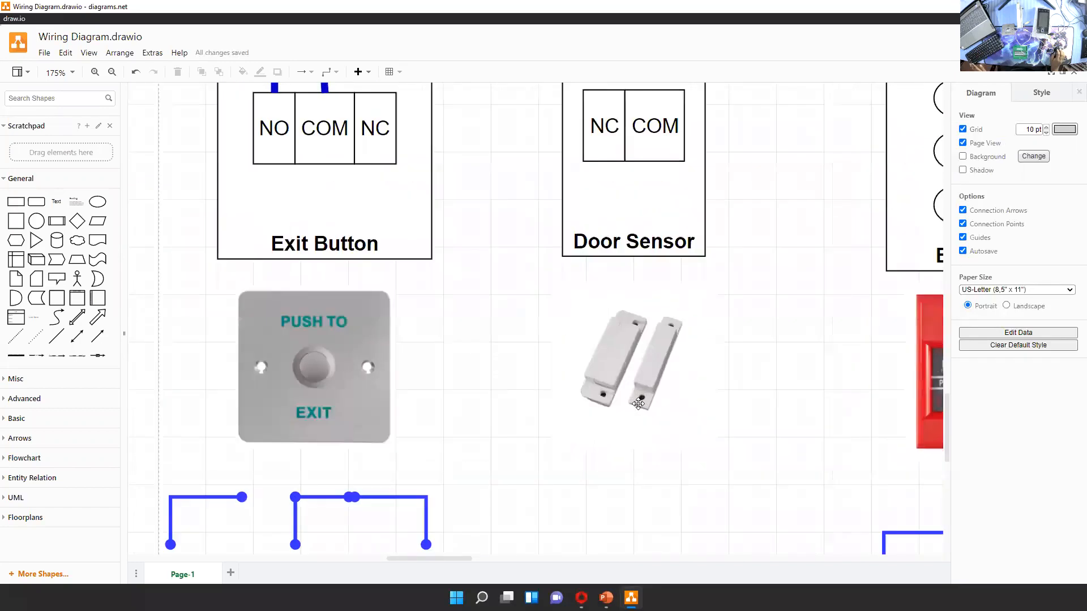
pyautogui.scroll(1, 591, 482)
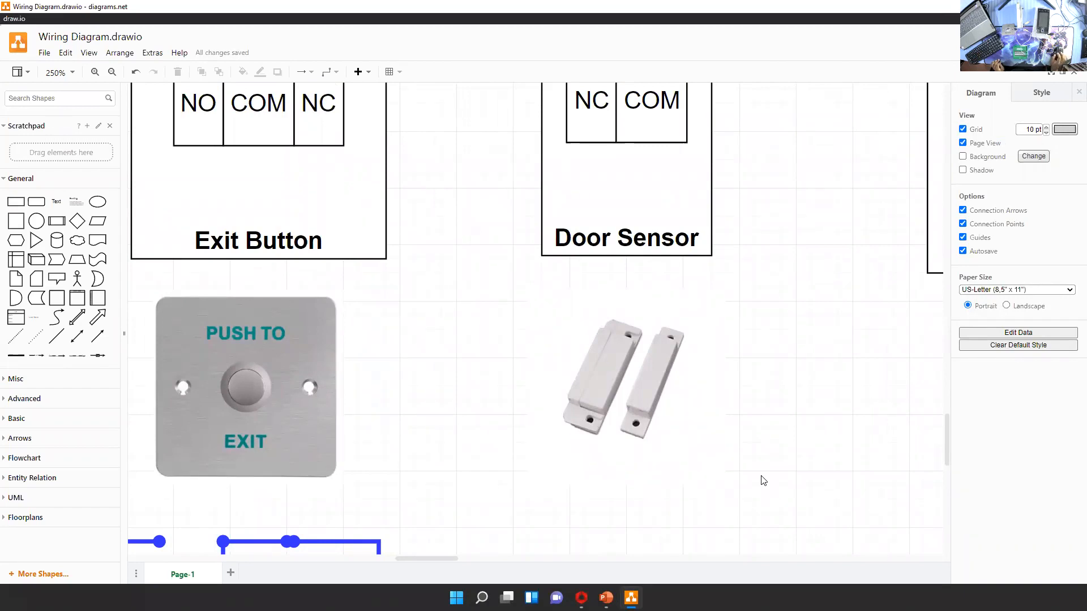
pyautogui.click(602, 372)
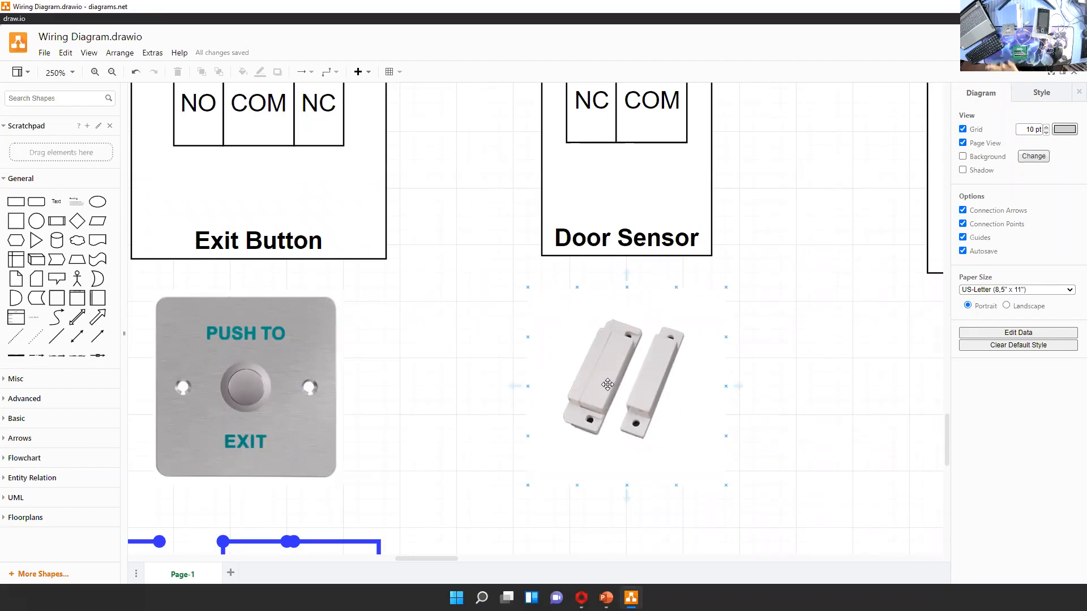
pyautogui.click(767, 239)
pyautogui.moveTo(767, 239); pyautogui.dragTo(791, 358)
pyautogui.scroll(-1, 793, 352)
pyautogui.scroll(1, 786, 281)
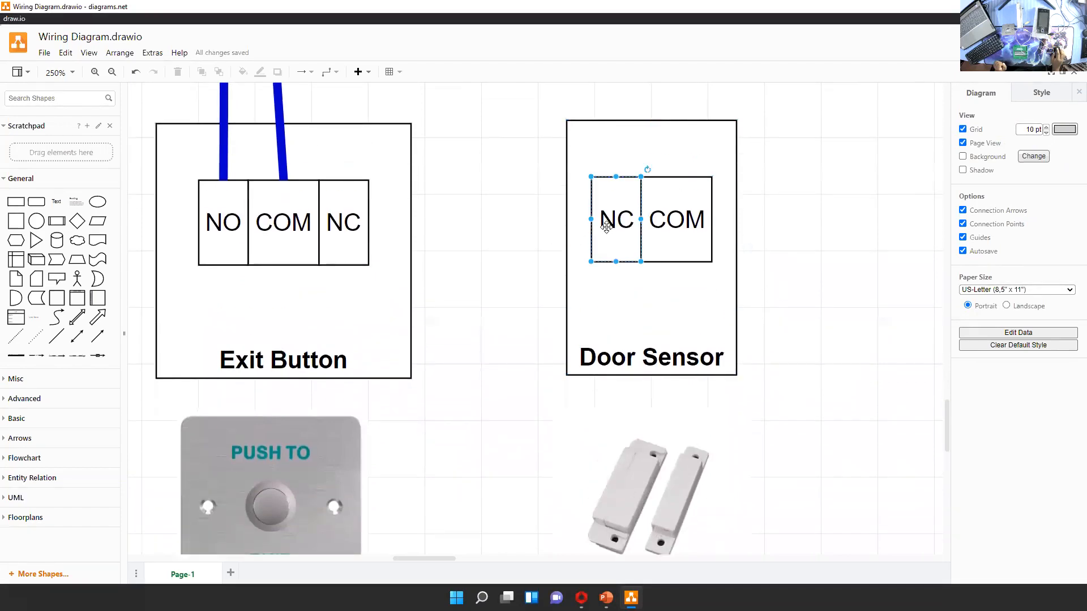
pyautogui.click(604, 227)
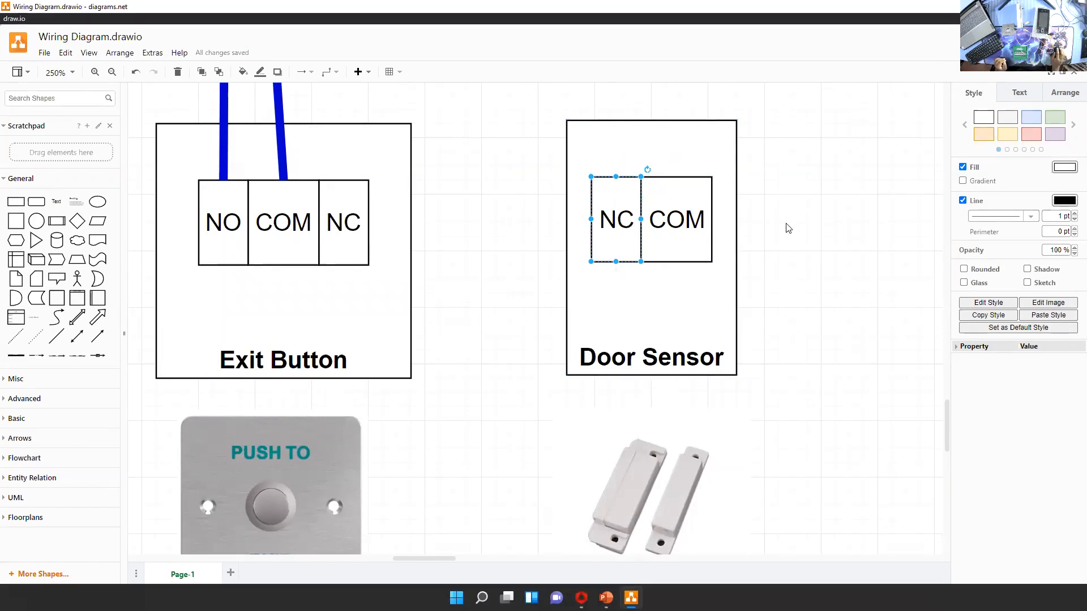
pyautogui.scroll(4, 789, 225)
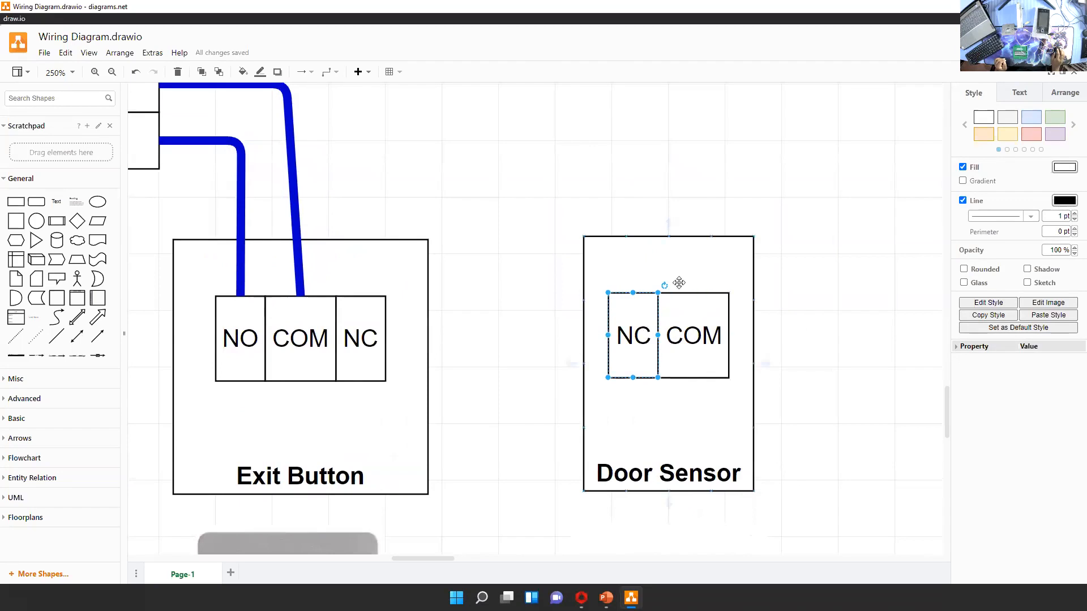
pyautogui.scroll(5, 786, 286)
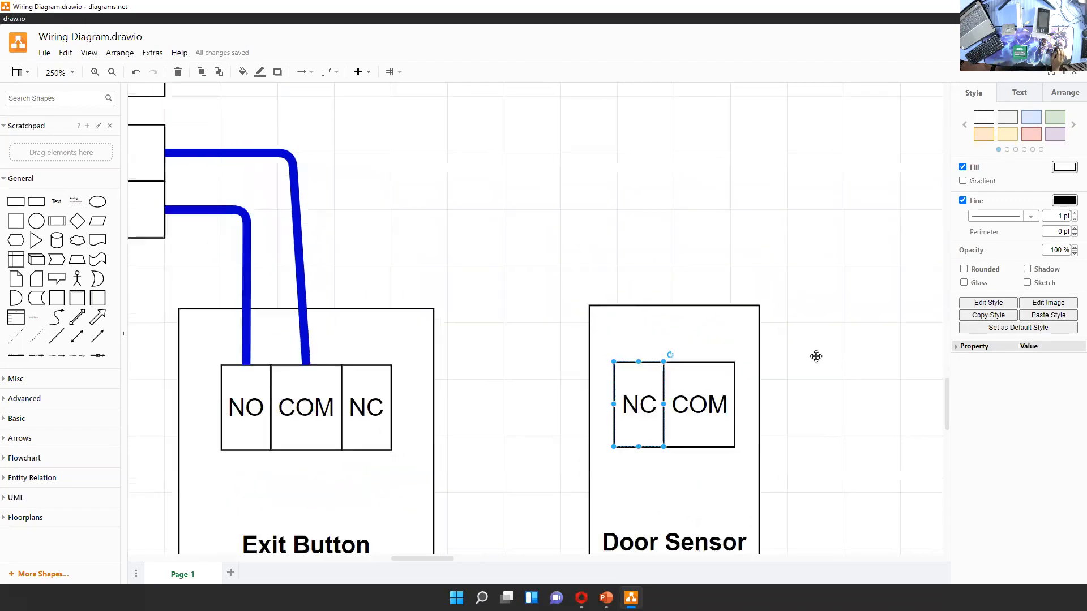
pyautogui.scroll(-4, 505, 248)
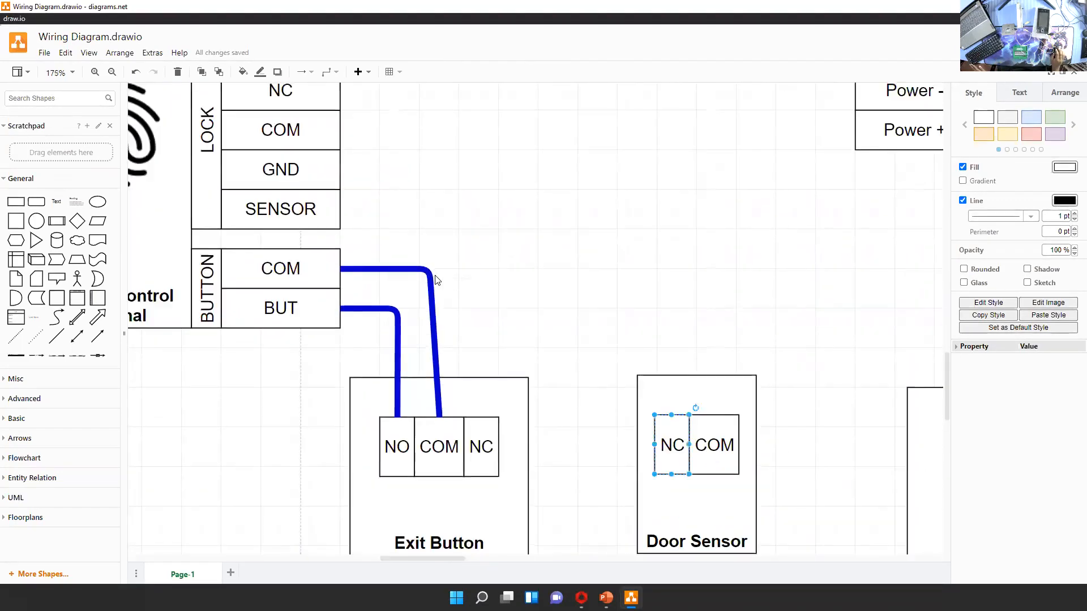
# Recolour both Exit Button wires to the mauve colour B5739D
pyautogui.click(431, 275)
pyautogui.click(1062, 167)
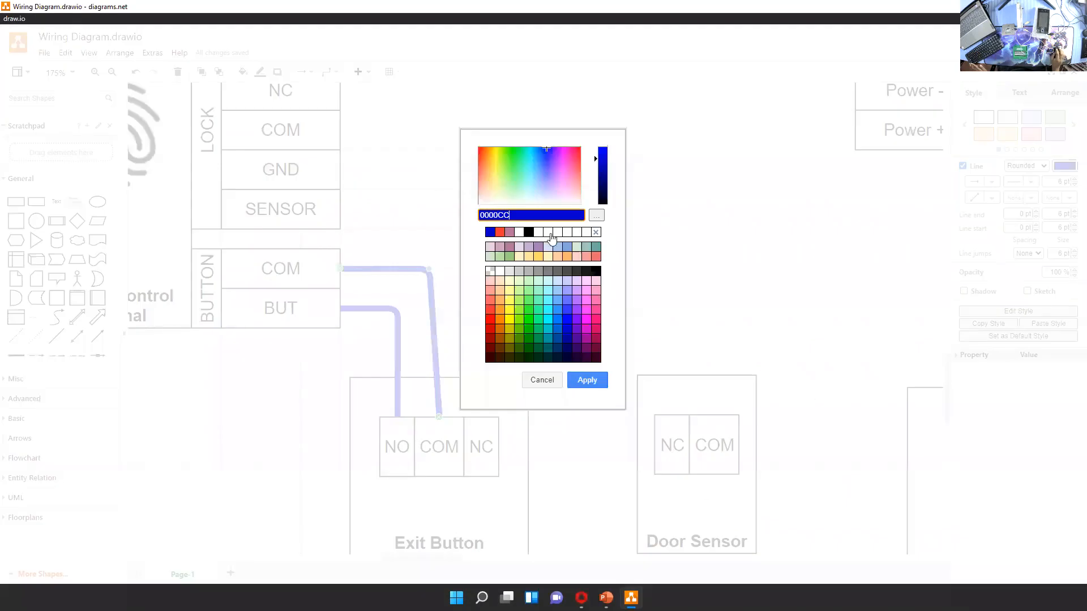
pyautogui.click(509, 232)
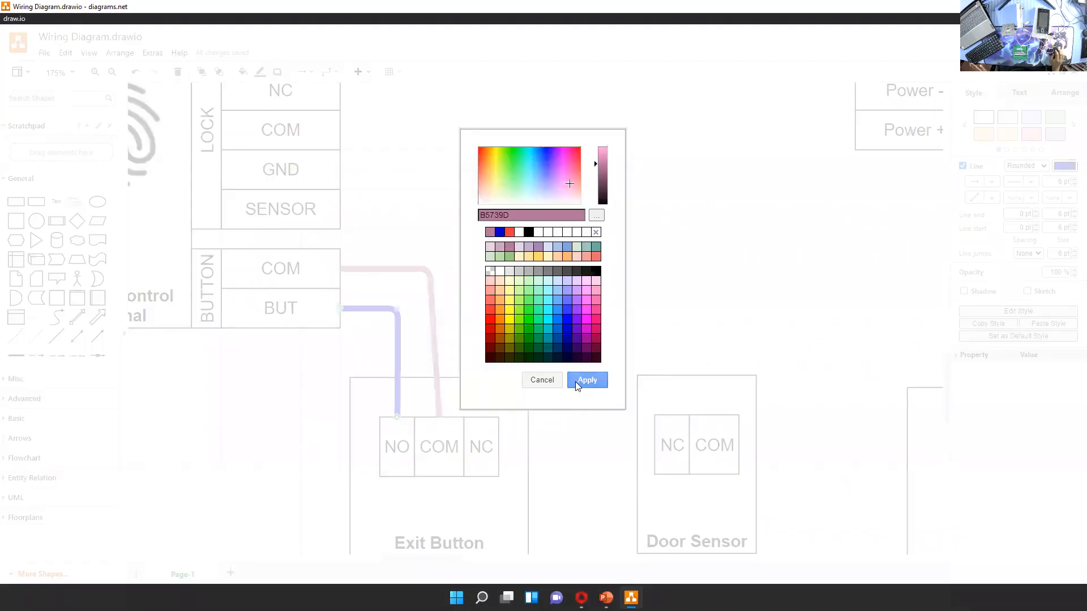
pyautogui.click(576, 380)
pyautogui.click(434, 225)
pyautogui.moveTo(338, 209); pyautogui.dragTo(431, 219)
pyautogui.hotkey('ctrl', 'z')
pyautogui.click(402, 213)
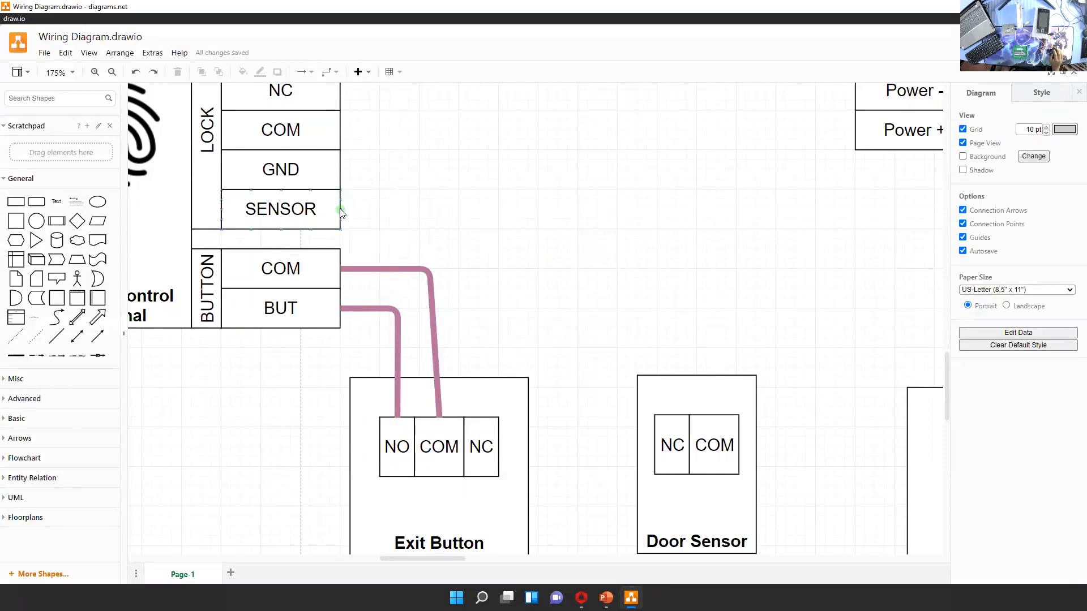
# Connect the terminal's SENSOR to the Door Sensor's NC contact and its GND to the Door Sensor's COM contact
pyautogui.moveTo(522, 237); pyautogui.dragTo(672, 415)
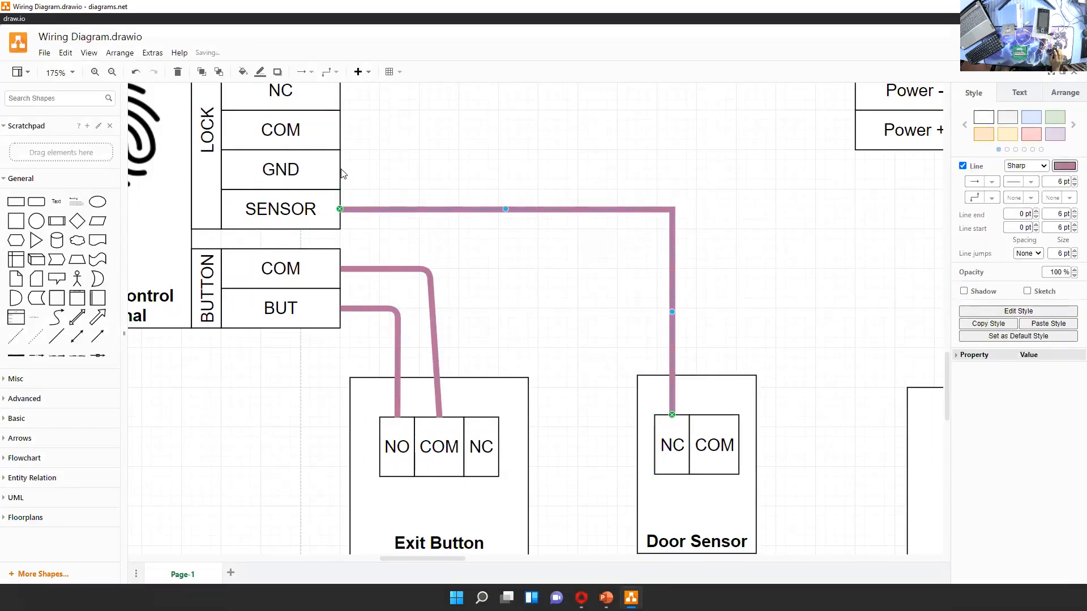
pyautogui.moveTo(340, 170); pyautogui.dragTo(714, 416)
pyautogui.moveTo(824, 309); pyautogui.dragTo(772, 265)
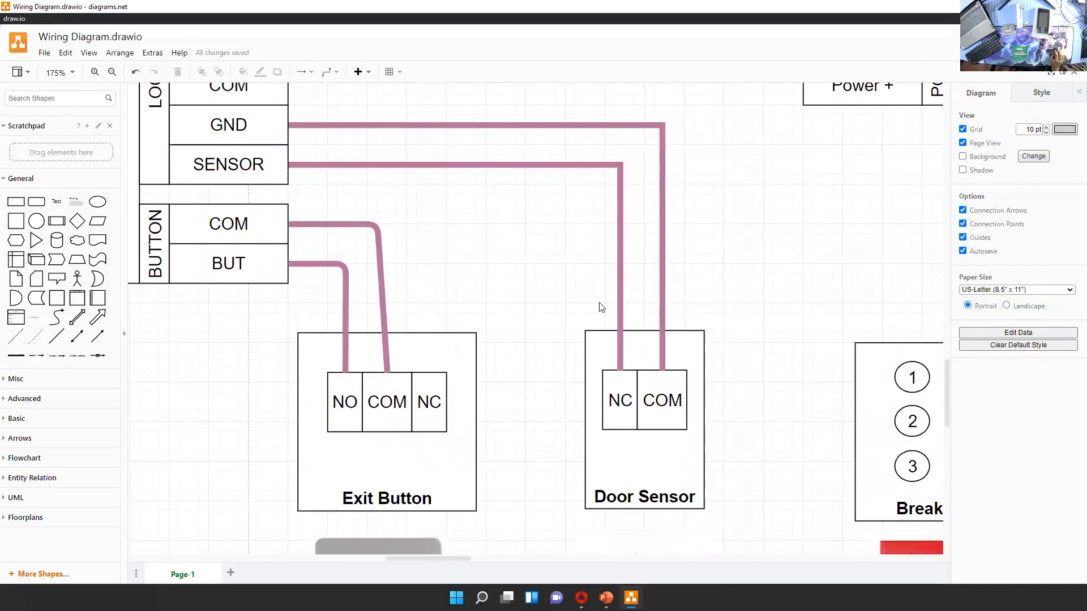
# Add a line and shape it into a curved link between the Door Sensor's NC and COM contacts
pyautogui.click(56, 337)
pyautogui.moveTo(427, 333); pyautogui.dragTo(622, 374)
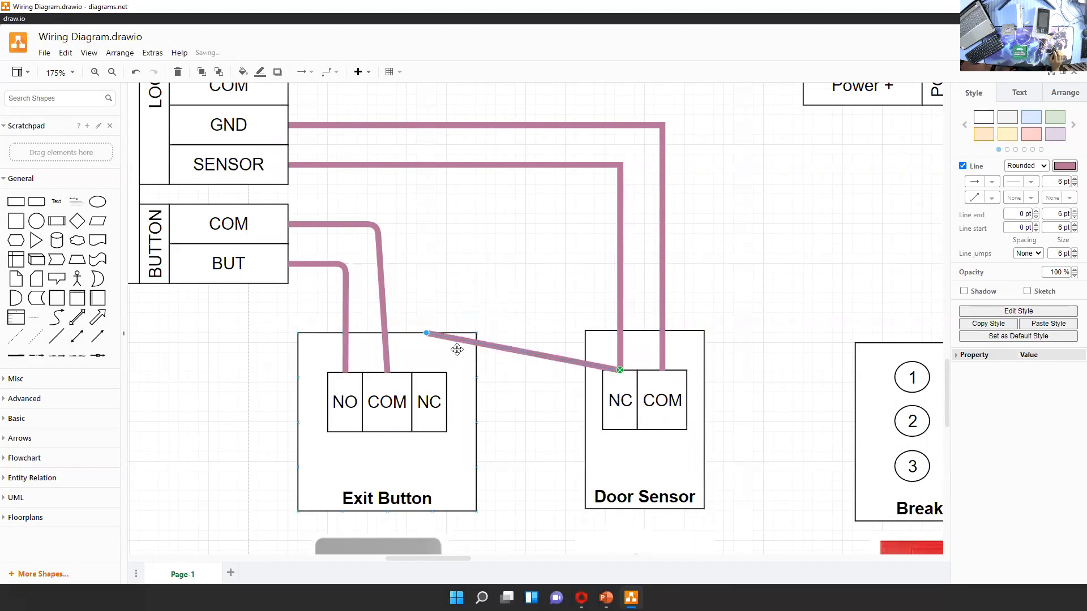
pyautogui.moveTo(432, 338); pyautogui.dragTo(645, 374)
pyautogui.click(775, 338)
pyautogui.scroll(-3, 775, 337)
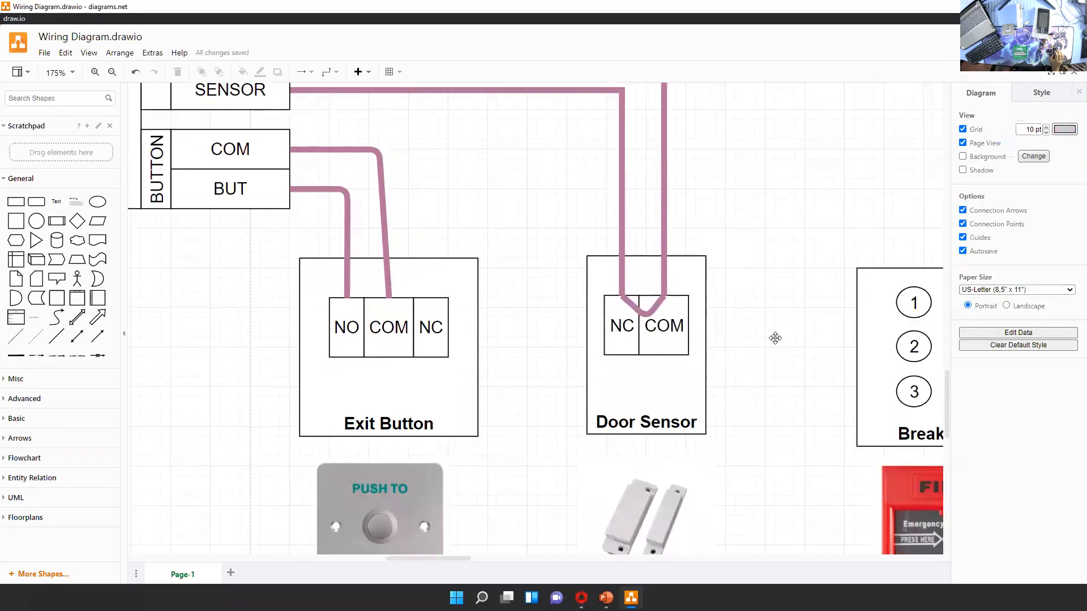
# Delete the curved link between the Door Sensor's NC and COM contacts
pyautogui.click(633, 308)
pyautogui.press('Delete')
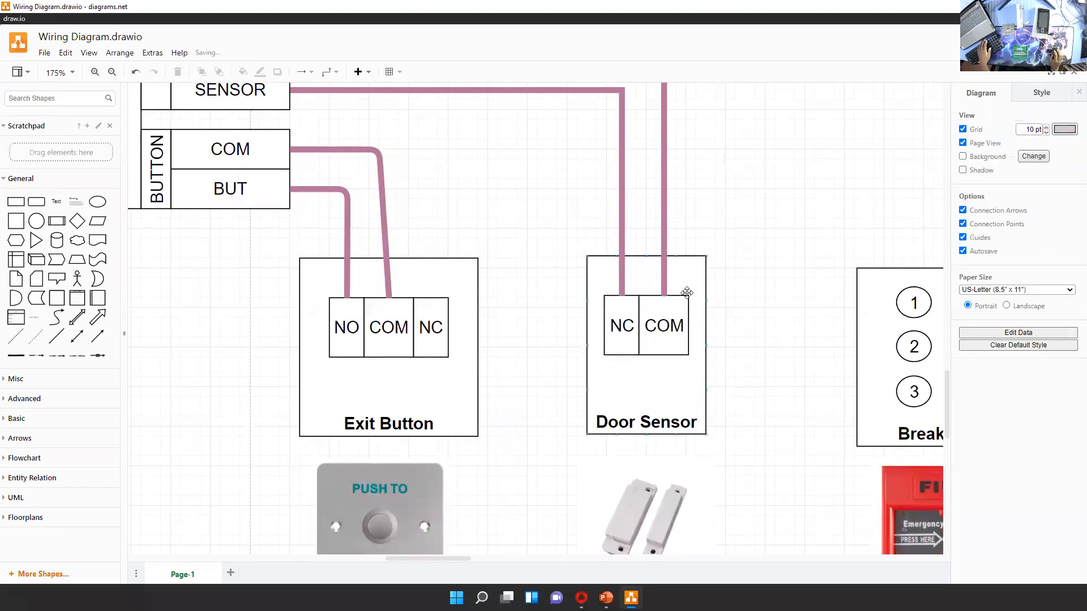
# Review the terminal's wiring to the Exit Button and Door Sensor, and look over the Lock, Power Supply and Break Glass blocks
pyautogui.scroll(3, 753, 243)
pyautogui.hscroll(-1, 752, 242)
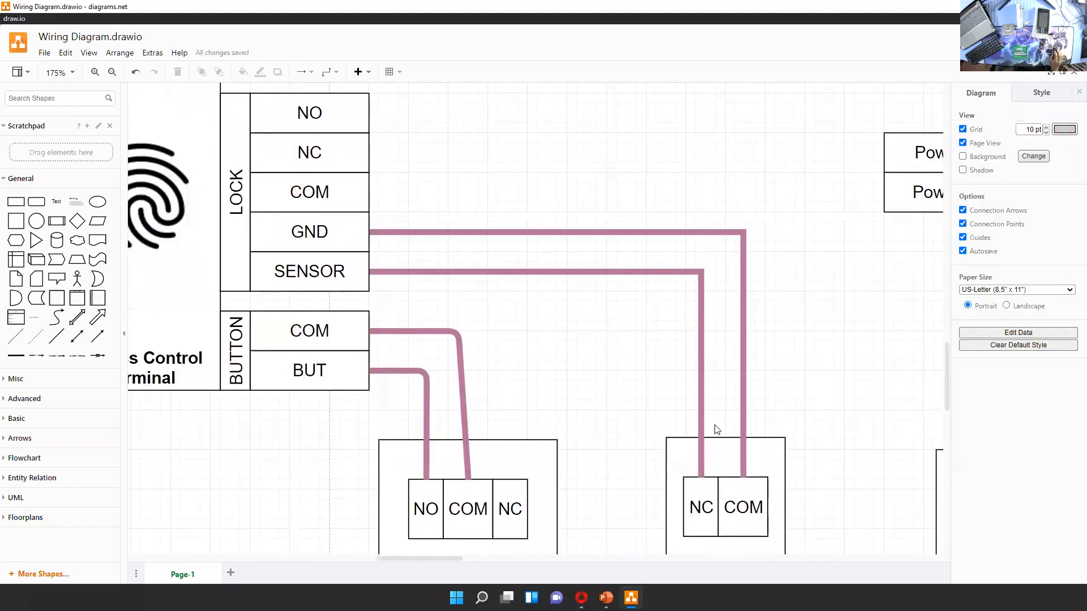
pyautogui.moveTo(443, 193); pyautogui.dragTo(676, 225)
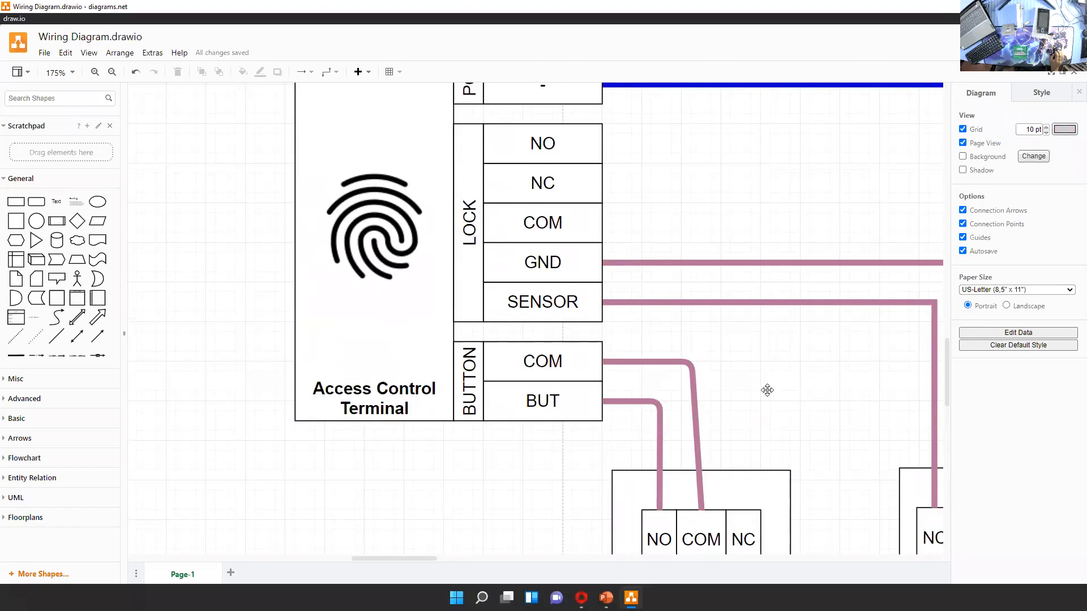
pyautogui.scroll(-3, 767, 390)
pyautogui.hscroll(4, 767, 390)
pyautogui.scroll(-2, 781, 385)
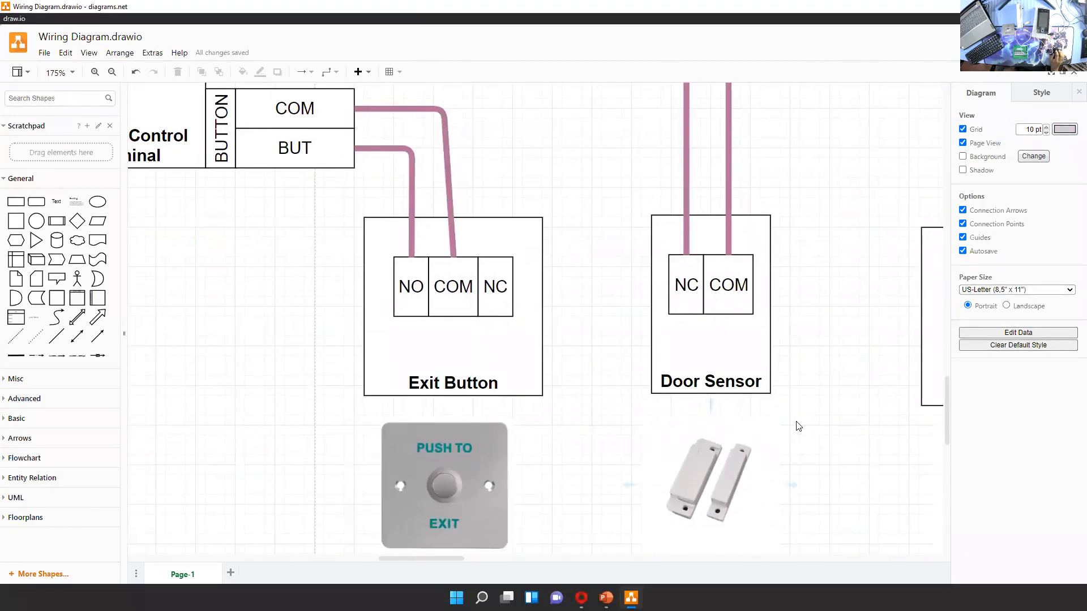
pyautogui.click(715, 422)
pyautogui.moveTo(929, 159); pyautogui.dragTo(604, 347)
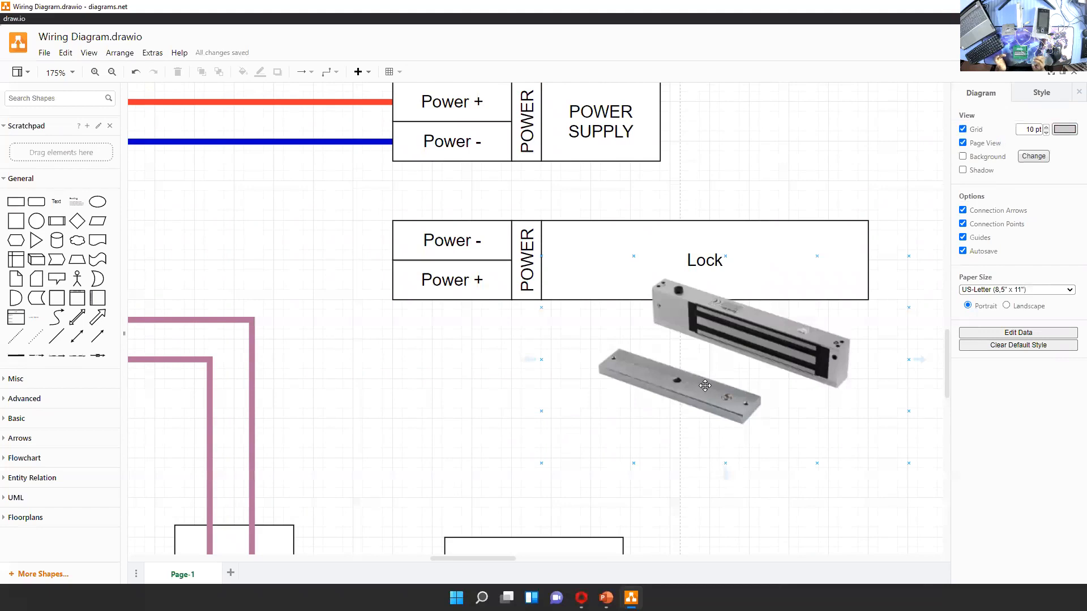
pyautogui.moveTo(382, 427); pyautogui.dragTo(634, 204)
pyautogui.moveTo(618, 344); pyautogui.dragTo(640, 272)
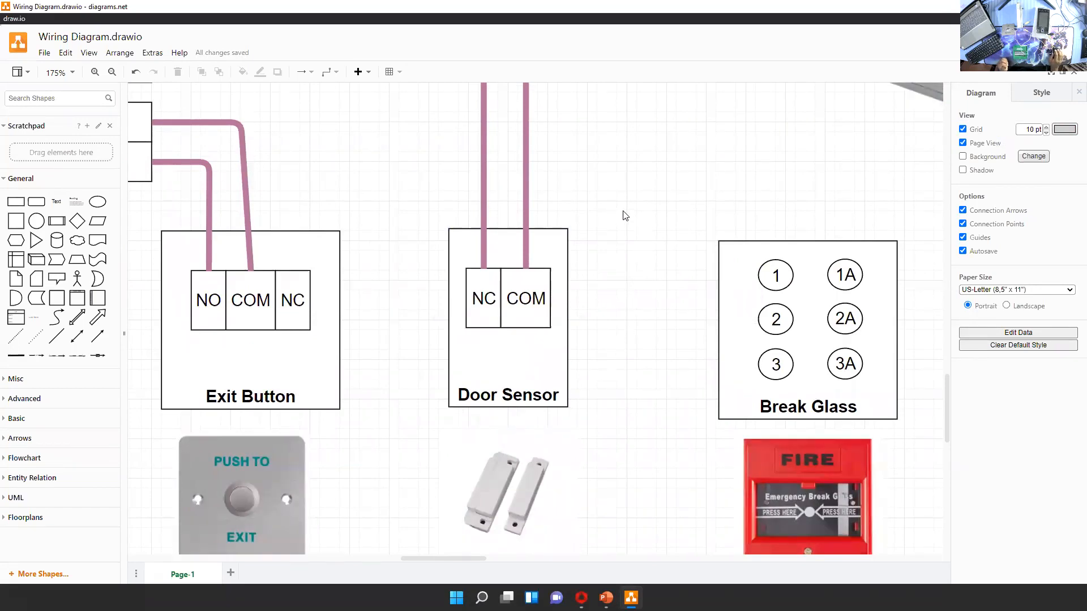
# Examine the Door Sensor and Exit Button wires along their paths back to the terminal's LOCK and BUTTON connections
pyautogui.moveTo(630, 225); pyautogui.dragTo(723, 268)
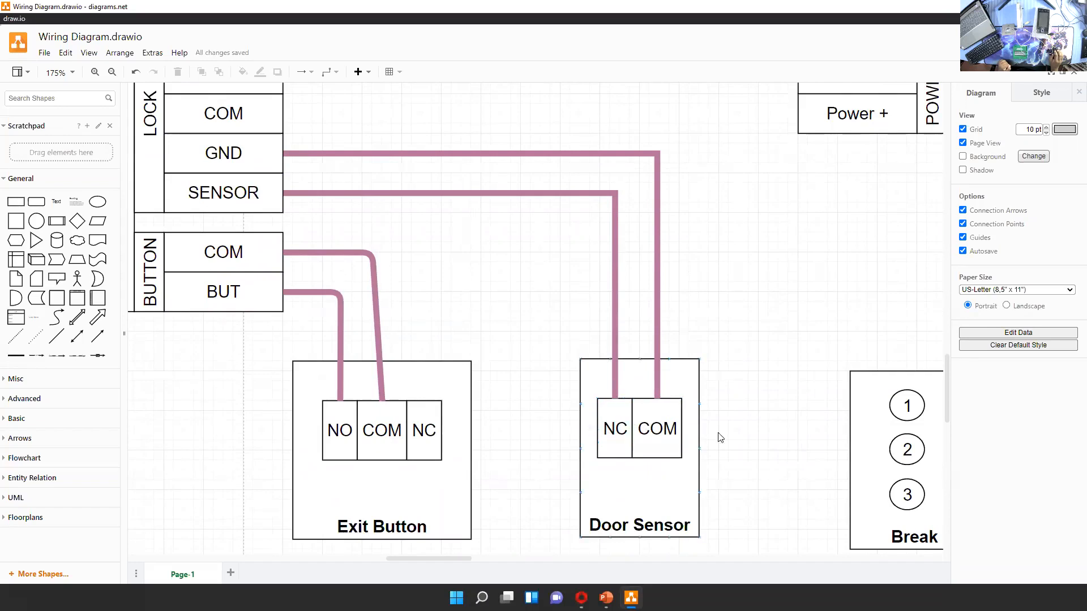
pyautogui.scroll(-2, 676, 420)
pyautogui.scroll(1, 714, 502)
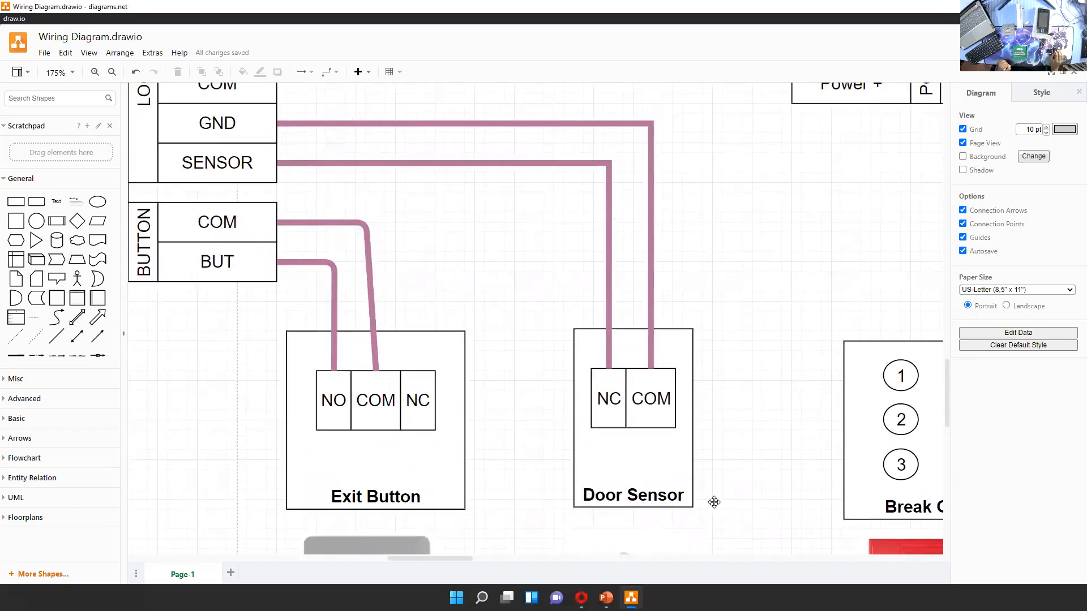
pyautogui.scroll(3, 714, 503)
pyautogui.hscroll(-5, 707, 211)
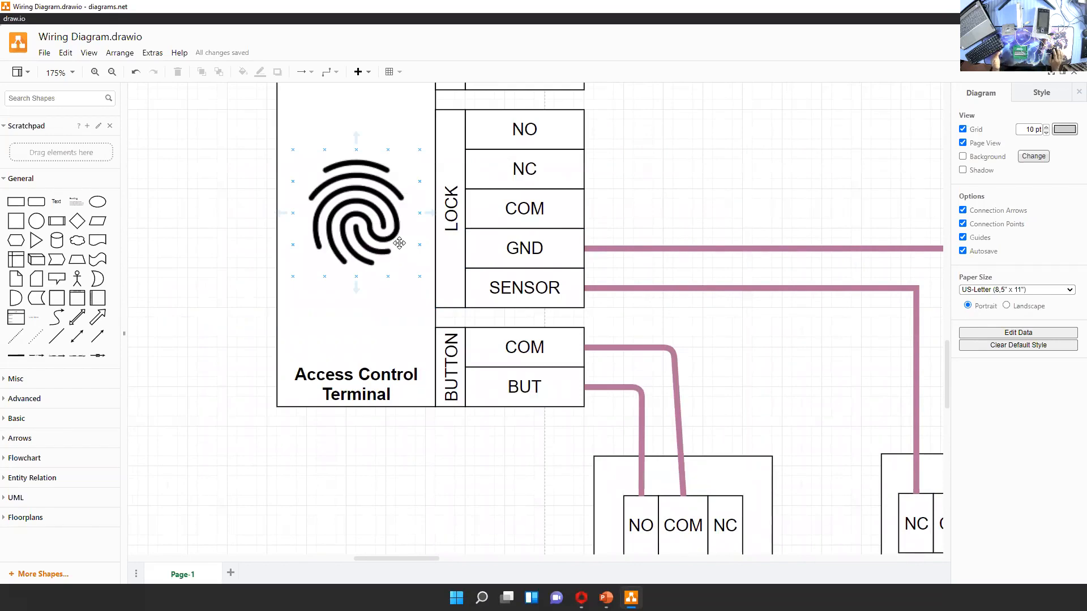
pyautogui.hscroll(3, 674, 319)
pyautogui.scroll(-1, 674, 320)
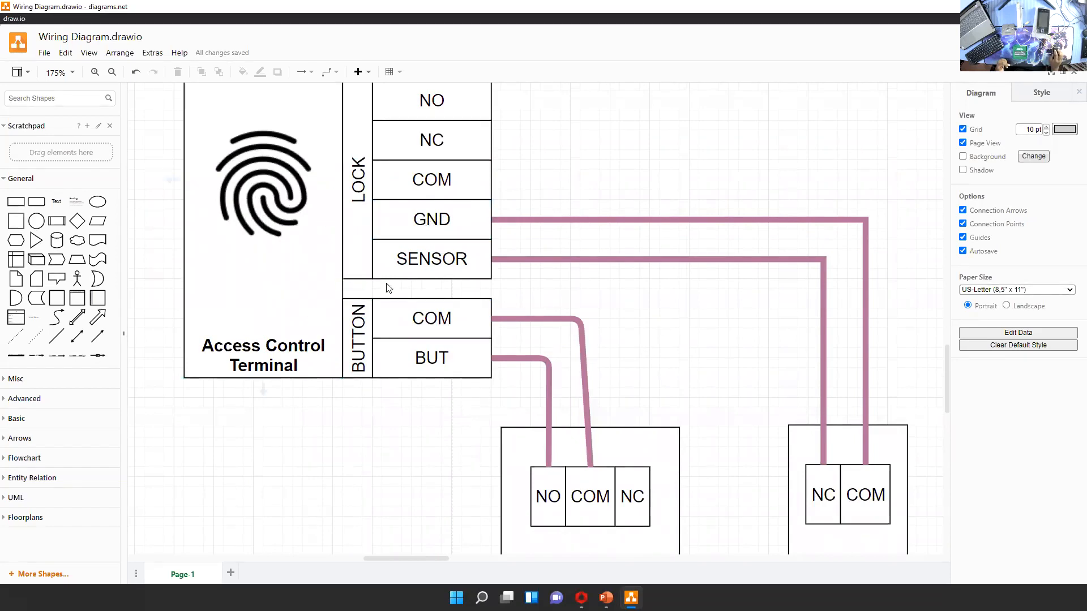
pyautogui.hscroll(3, 602, 384)
pyautogui.scroll(-2, 602, 383)
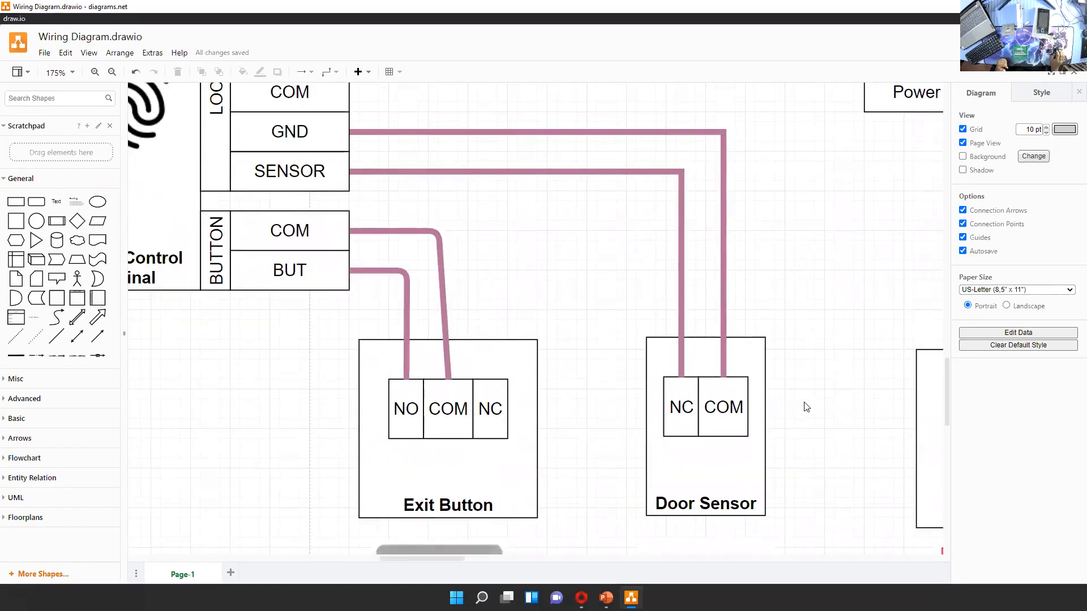
# Review the Exit Button, Door Sensor and Break Glass blocks, and look over the Power Supply and Lock blocks
pyautogui.scroll(-1, 784, 300)
pyautogui.scroll(-2, 784, 300)
pyautogui.hscroll(1, 800, 381)
pyautogui.scroll(4, 742, 410)
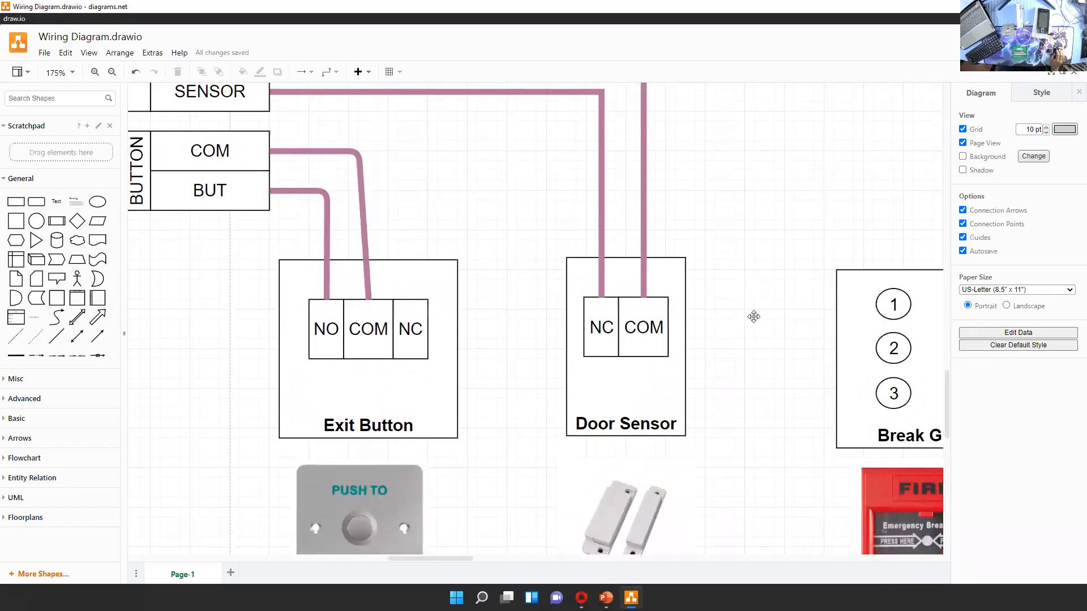
pyautogui.scroll(2, 781, 396)
pyautogui.scroll(-2, 753, 368)
pyautogui.hscroll(2, 707, 340)
pyautogui.scroll(-1, 683, 326)
pyautogui.hscroll(1, 677, 364)
pyautogui.scroll(1, 677, 364)
pyautogui.scroll(-2, 577, 279)
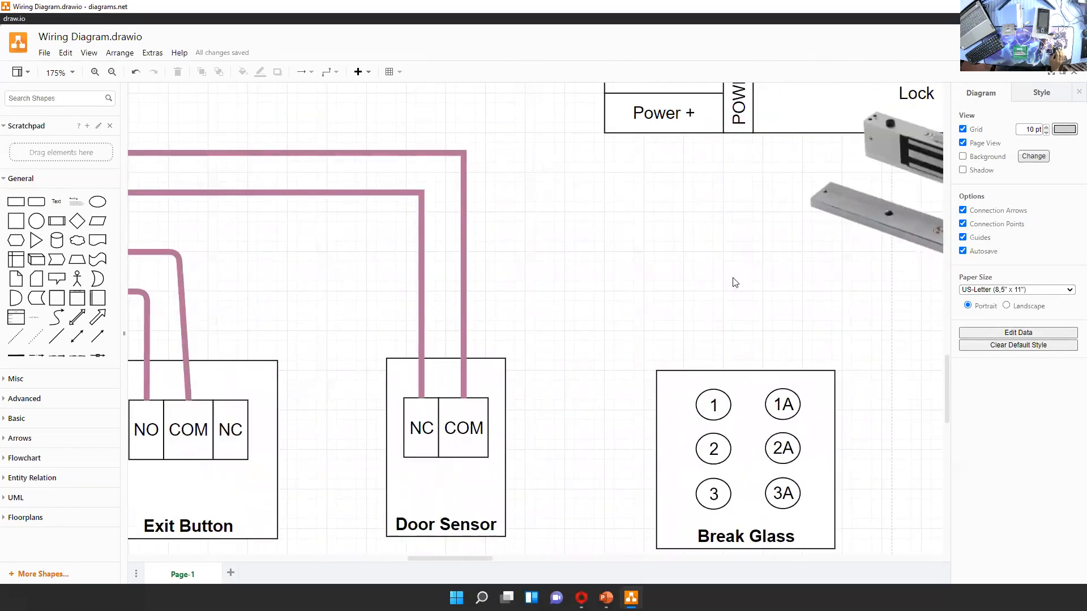
pyautogui.hscroll(3, 733, 281)
pyautogui.scroll(2, 733, 282)
pyautogui.scroll(3, 581, 391)
pyautogui.hscroll(3, 691, 356)
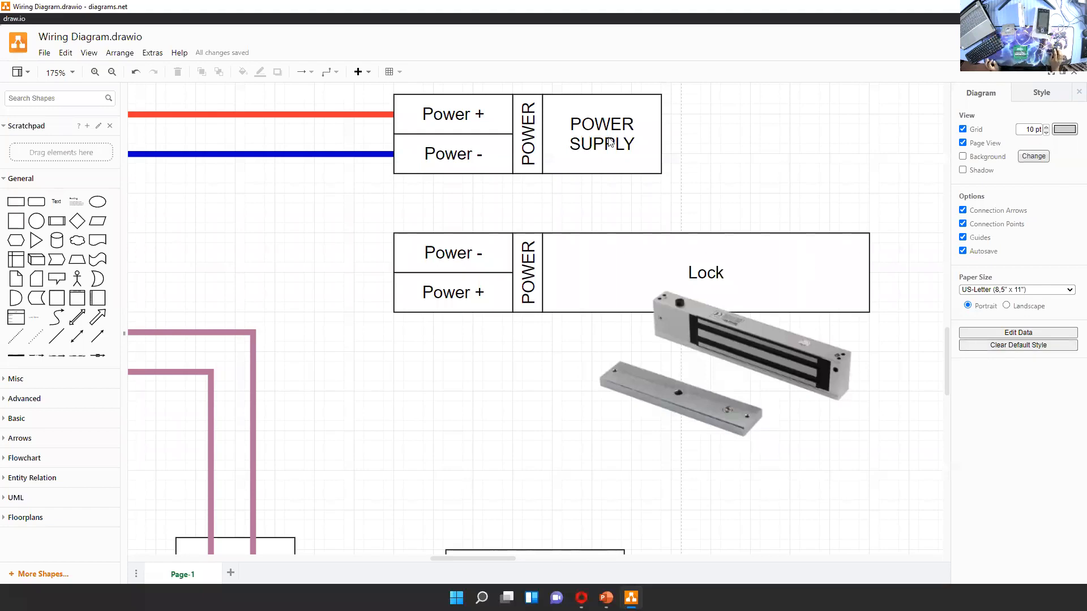
# Duplicate the red power wire, connect the copy between the Power Supply's Power + and the Lock's Power +, and move its vertical segment away from the blocks
pyautogui.moveTo(464, 502); pyautogui.dragTo(769, 555)
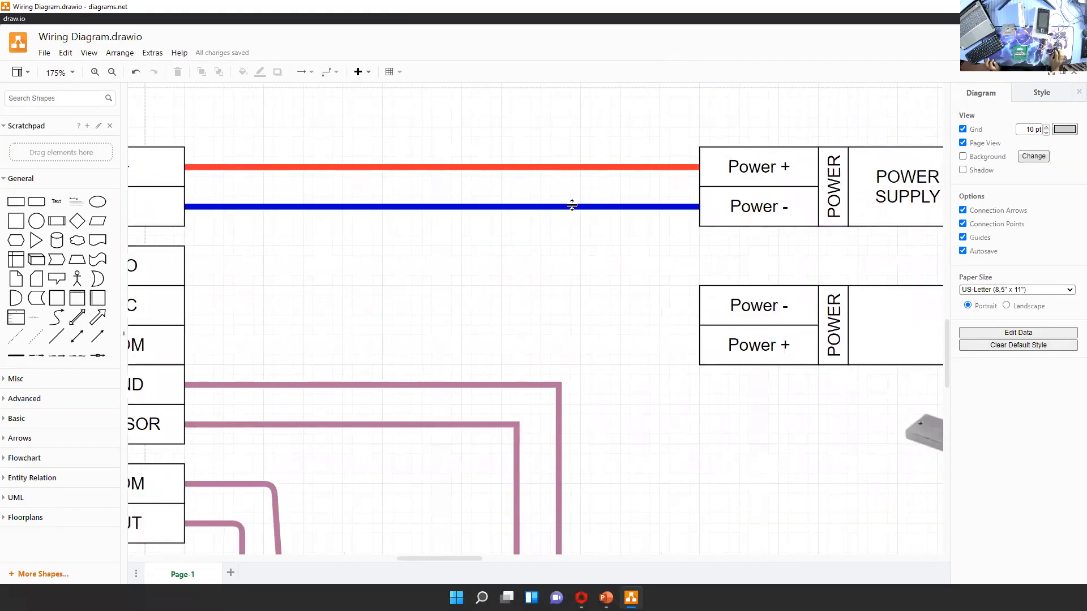
pyautogui.click(573, 167)
pyautogui.moveTo(573, 167); pyautogui.dragTo(699, 166)
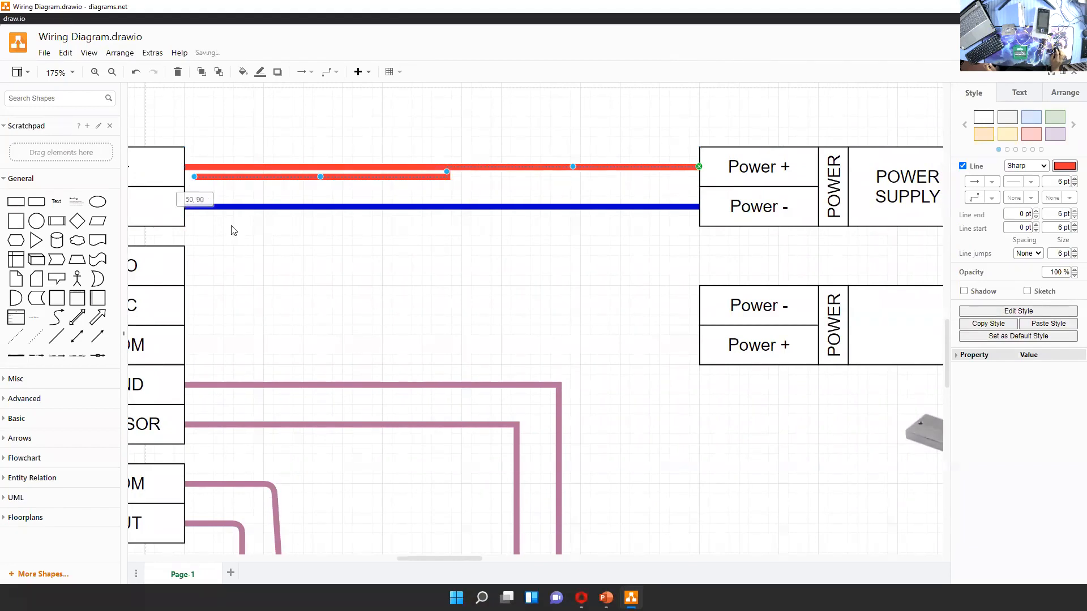
pyautogui.moveTo(533, 322); pyautogui.dragTo(696, 345)
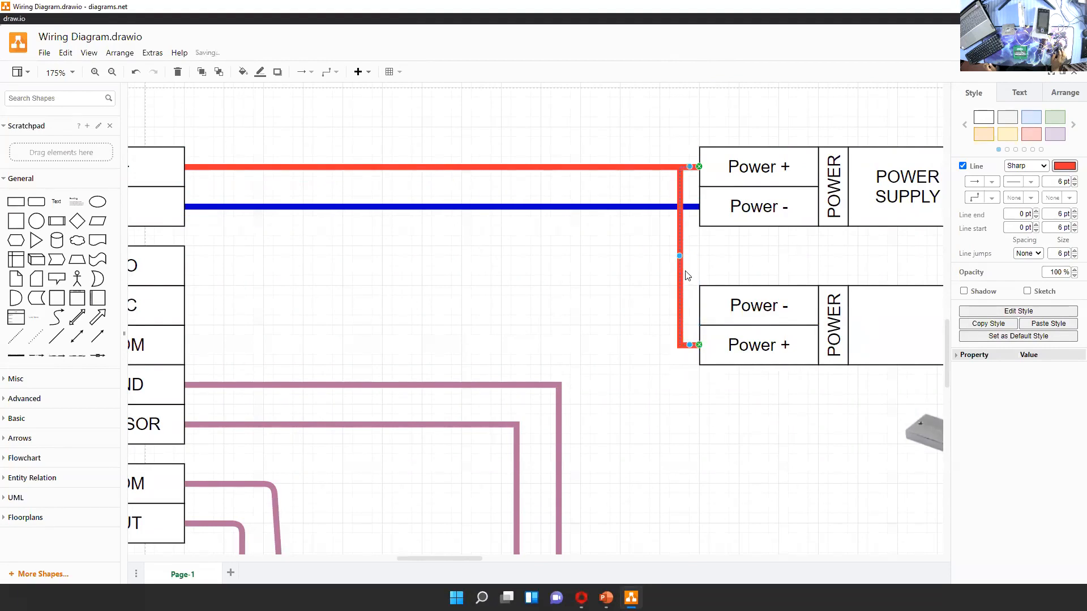
pyautogui.moveTo(679, 262); pyautogui.dragTo(570, 267)
# Duplicate the blue power wire and connect the copy between the Power Supply's Power - and the Lock's Power -
pyautogui.click(465, 207)
pyautogui.hotkey('ctrl', 'd')
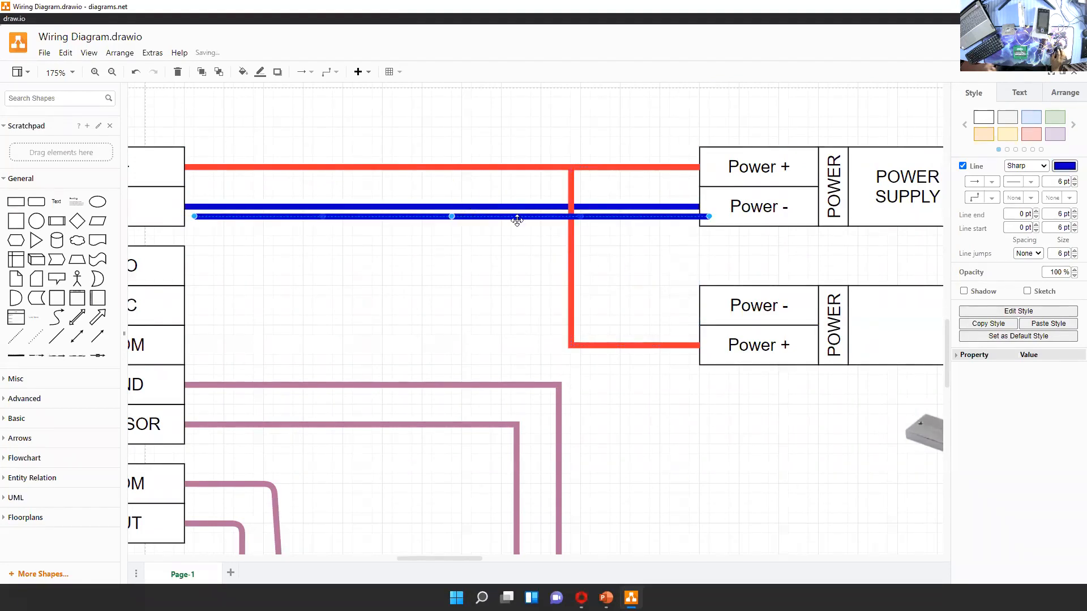
pyautogui.moveTo(704, 215); pyautogui.dragTo(699, 206)
pyautogui.moveTo(193, 220); pyautogui.dragTo(700, 311)
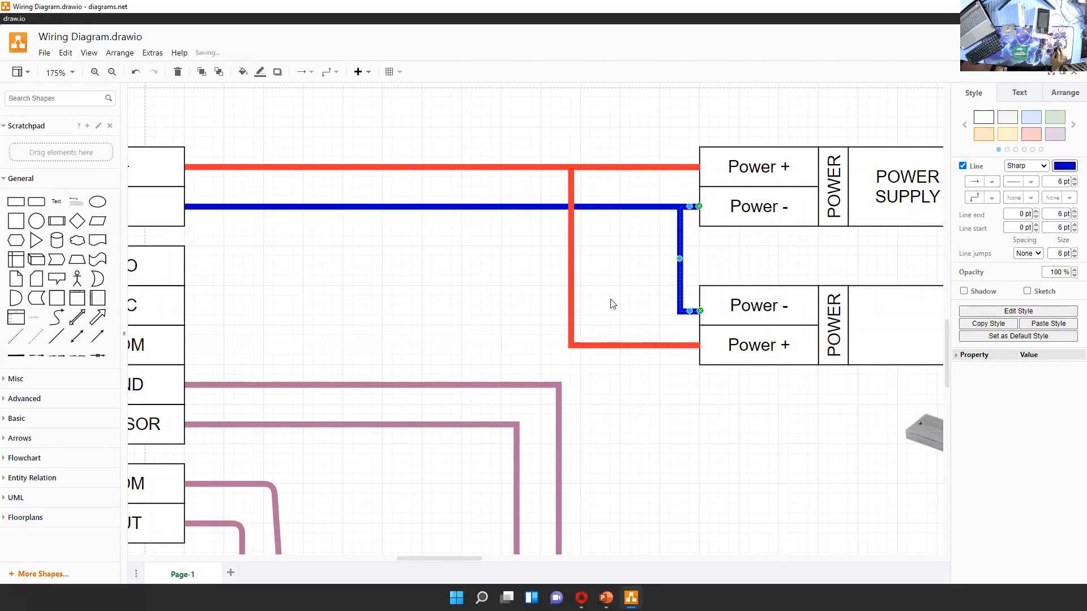
pyautogui.click(613, 304)
# Examine the Lock's power wiring, the normally open and closed relay contact drawings, and the terminal's LOCK NC and COM contacts
pyautogui.moveTo(815, 434); pyautogui.dragTo(619, 401)
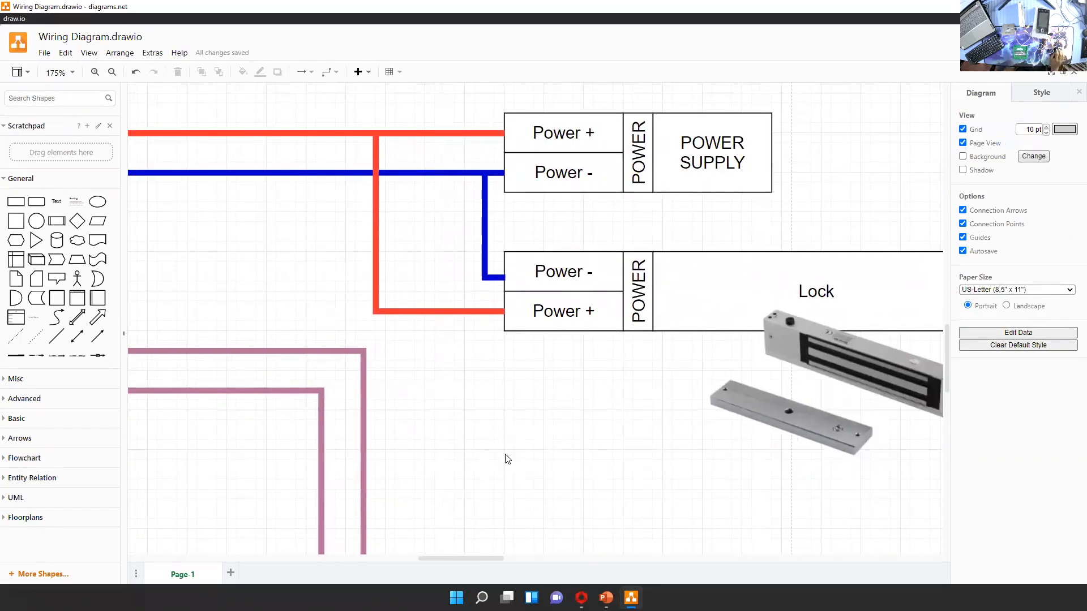
pyautogui.moveTo(507, 458); pyautogui.dragTo(631, 457)
pyautogui.moveTo(723, 471); pyautogui.dragTo(486, 505)
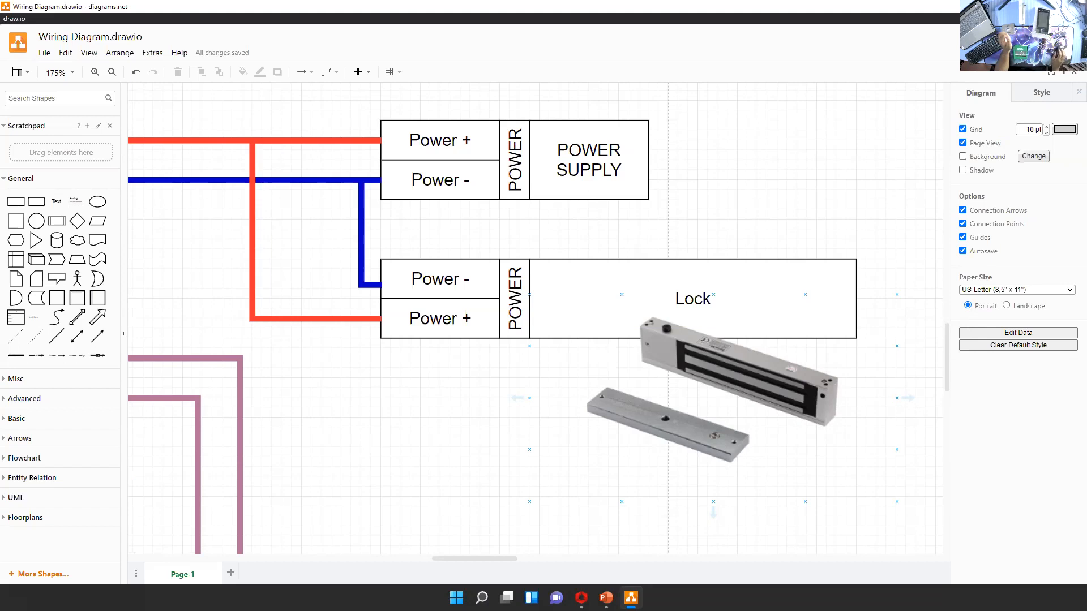
pyautogui.moveTo(170, 272); pyautogui.dragTo(906, 331)
pyautogui.moveTo(498, 325); pyautogui.dragTo(906, 325)
pyautogui.moveTo(283, 317); pyautogui.dragTo(657, 331)
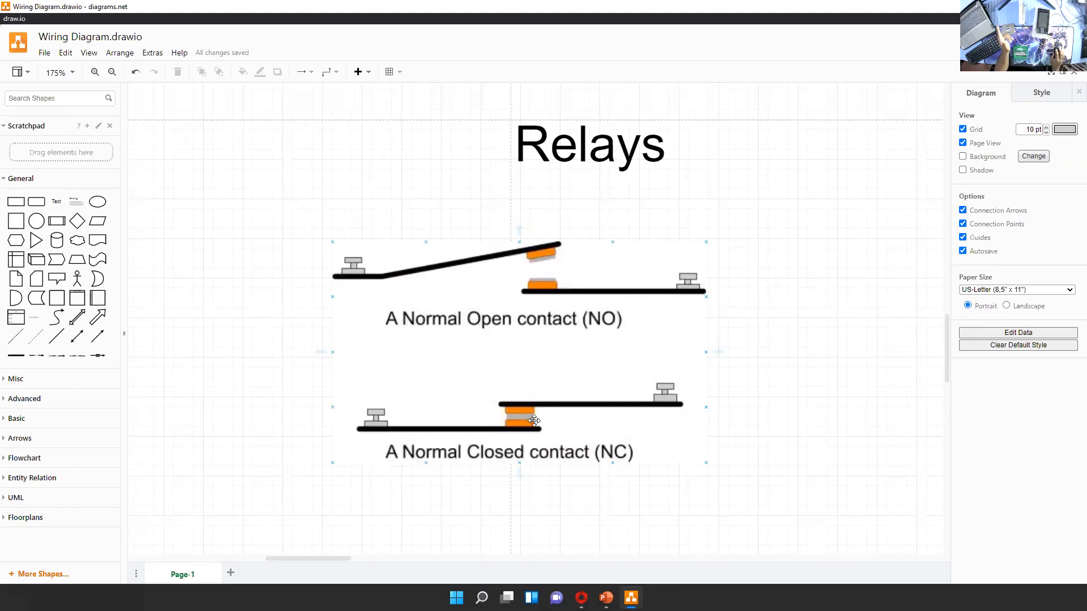
pyautogui.hscroll(15, 340, 382)
pyautogui.hscroll(3, 668, 361)
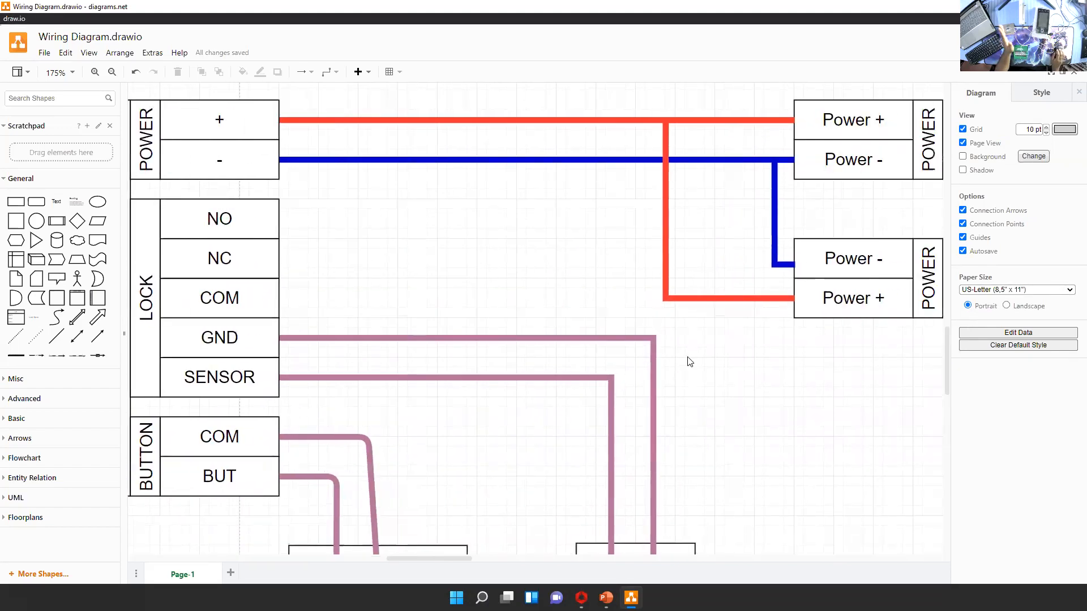
pyautogui.hscroll(-4, 535, 279)
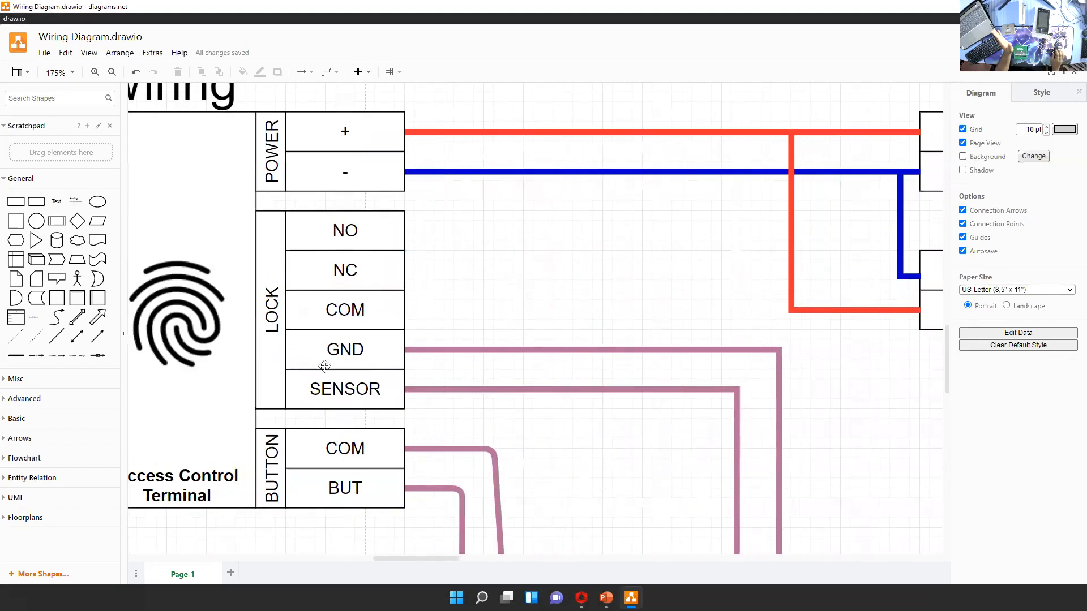
pyautogui.click(366, 265)
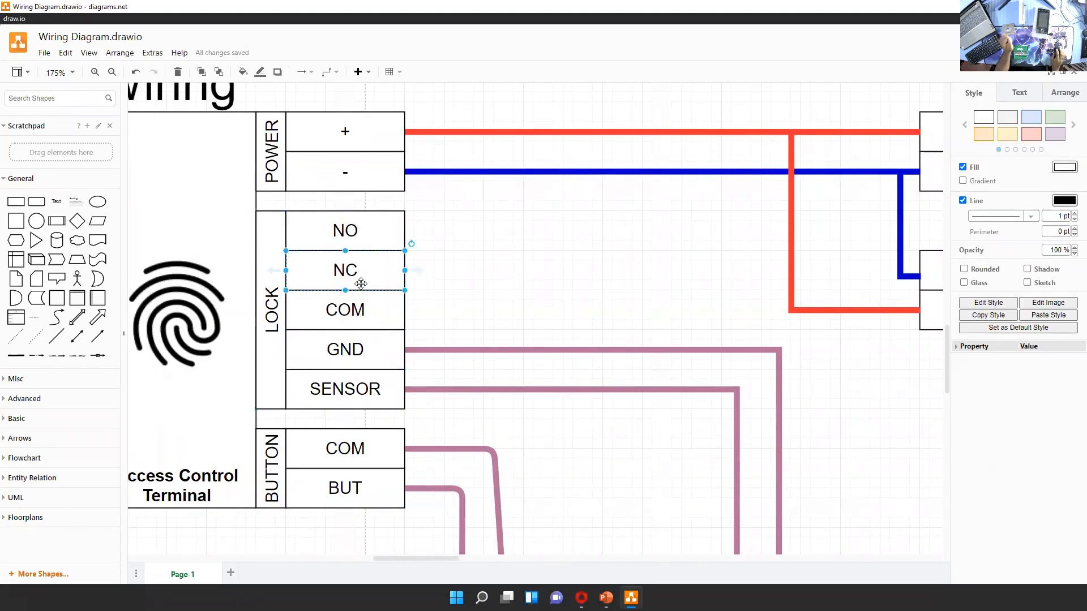
pyautogui.click(370, 308)
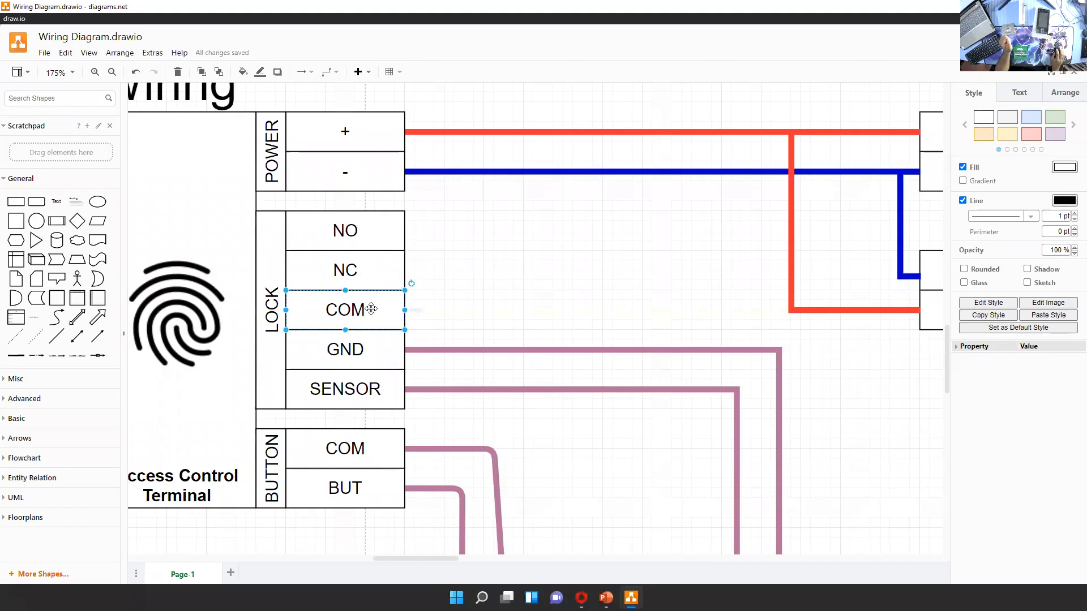
pyautogui.click(367, 276)
# Move the red wire's end from the Lock's Power + to the terminal's LOCK NC contact and straighten its horizontal run
pyautogui.click(818, 310)
pyautogui.hscroll(1, 868, 385)
pyautogui.hscroll(2, 868, 385)
pyautogui.moveTo(853, 315); pyautogui.dragTo(339, 271)
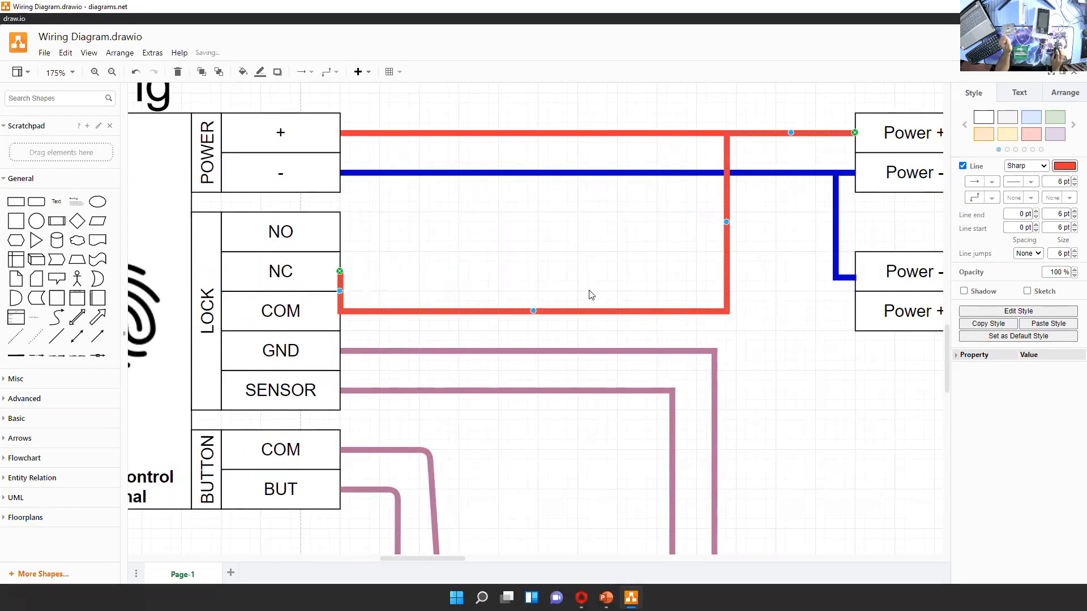
pyautogui.moveTo(533, 311); pyautogui.dragTo(529, 272)
pyautogui.click(518, 334)
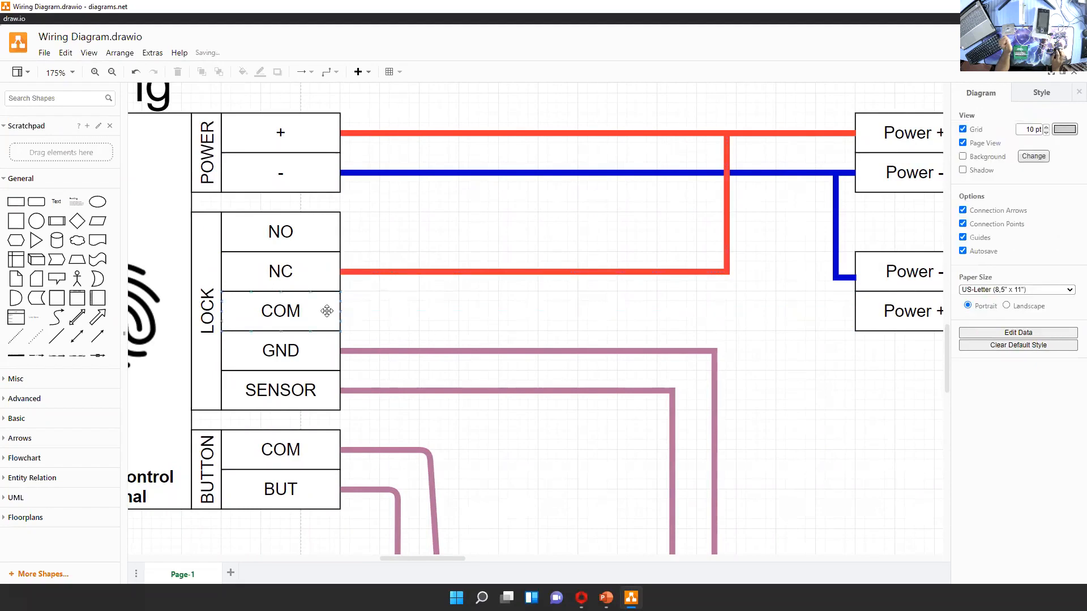
pyautogui.moveTo(340, 311); pyautogui.dragTo(440, 309)
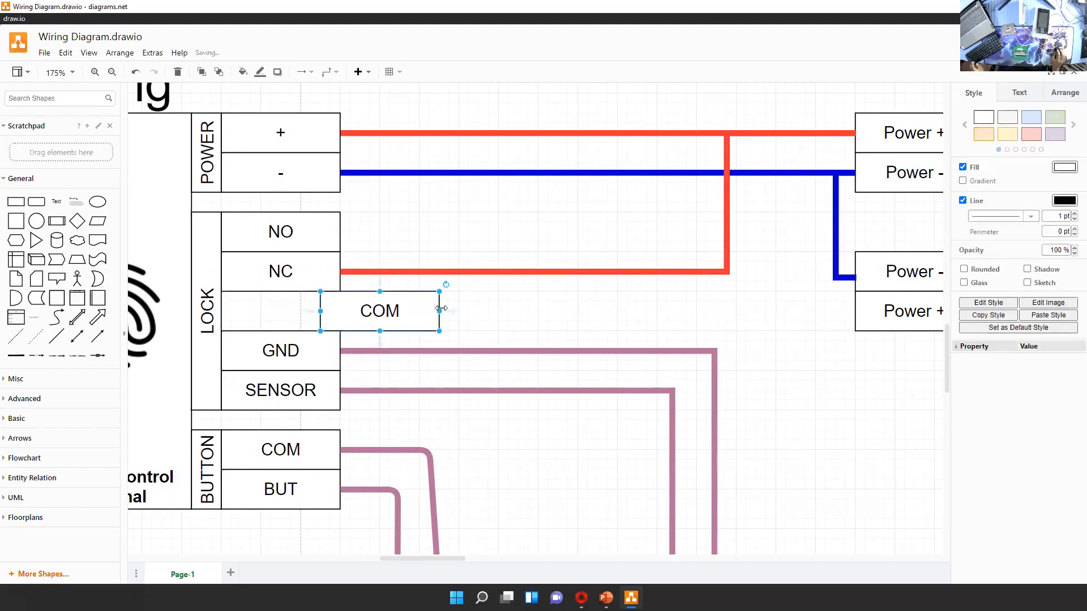
pyautogui.hotkey('ctrl', 'z')
pyautogui.click(383, 317)
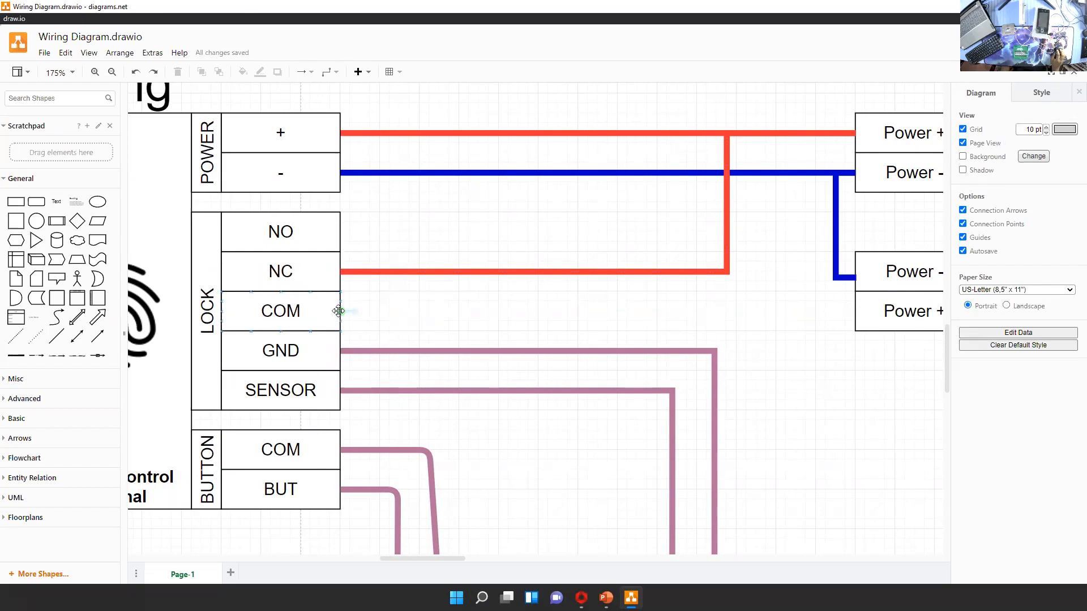
# Draw a wire from the terminal's LOCK COM contact to the Lock's Power + and colour it red
pyautogui.moveTo(340, 310); pyautogui.dragTo(854, 311)
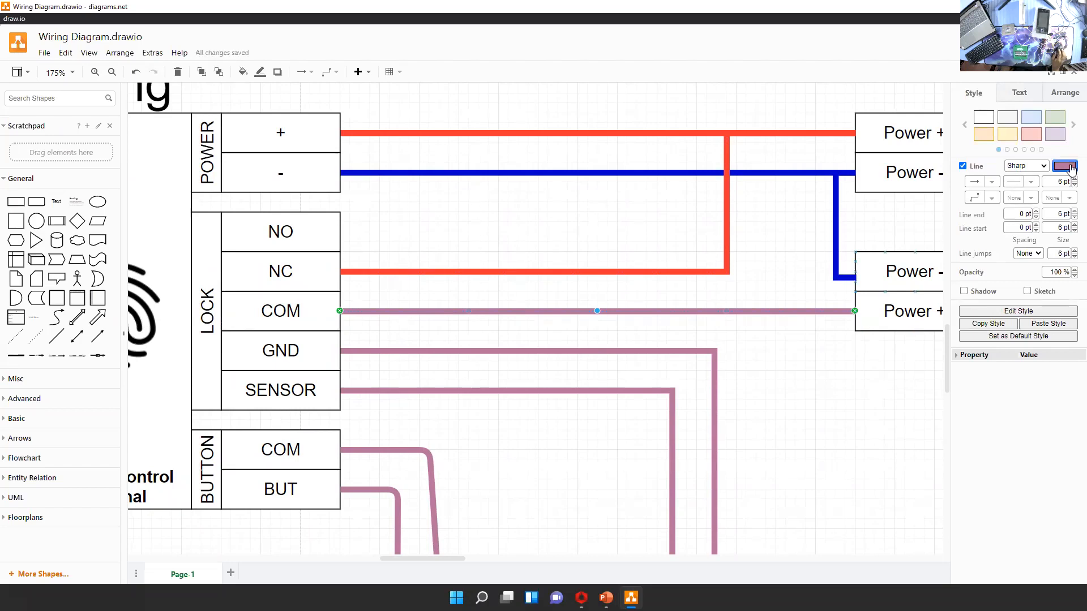
pyautogui.click(1065, 165)
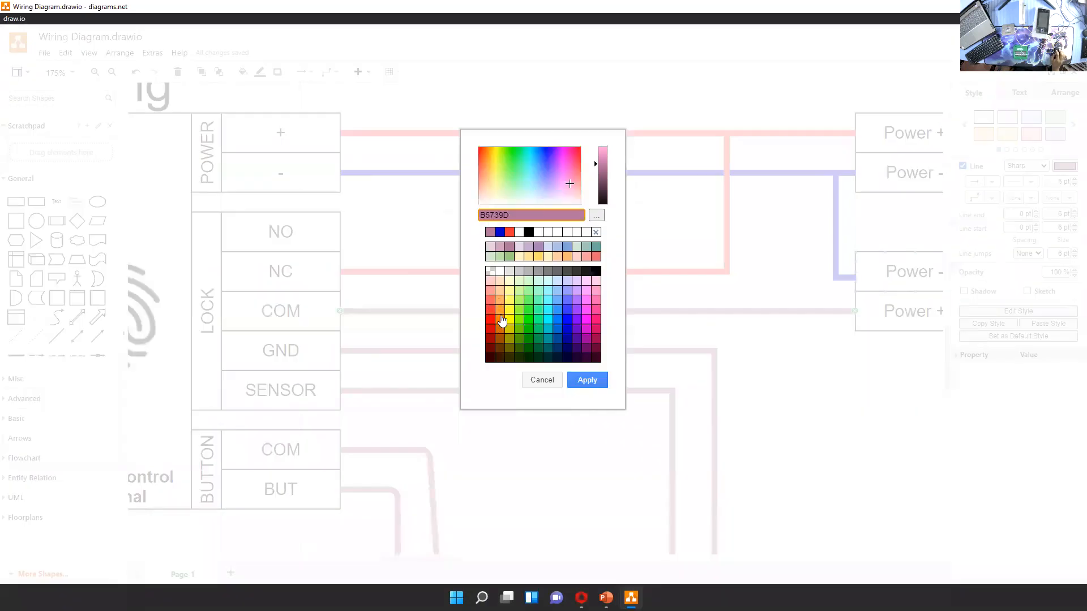
pyautogui.click(509, 232)
pyautogui.click(587, 380)
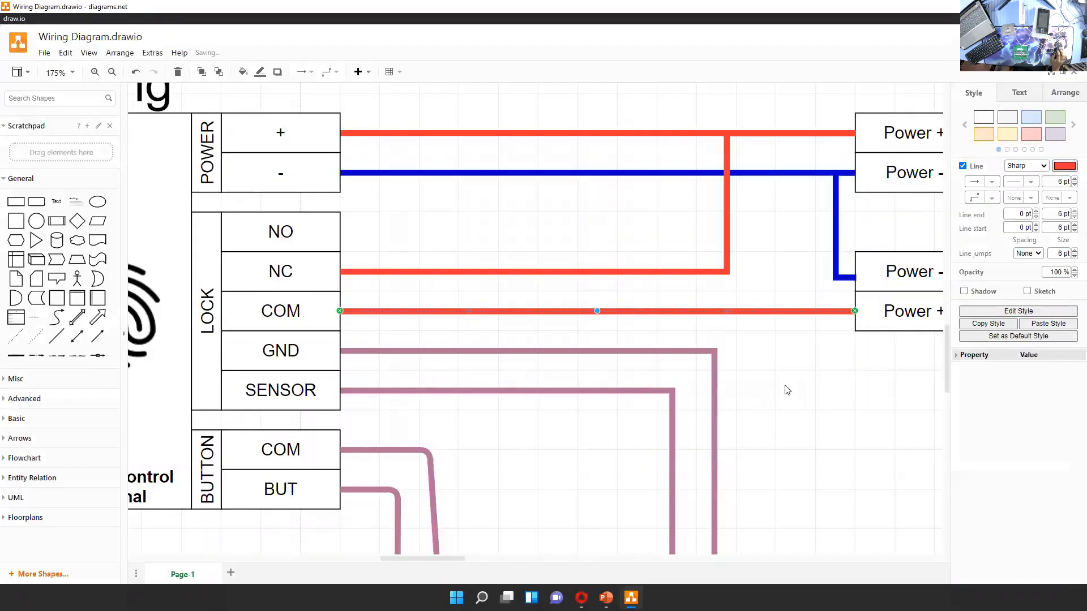
pyautogui.click(866, 406)
# Review the whole wiring diagram, focusing on the Lock's power connections to the Power Supply and terminal
pyautogui.hscroll(3, 793, 429)
pyautogui.scroll(1, 793, 430)
pyautogui.keyDown('ctrl'); pyautogui.scroll(-2, 753, 419); pyautogui.keyUp('ctrl')
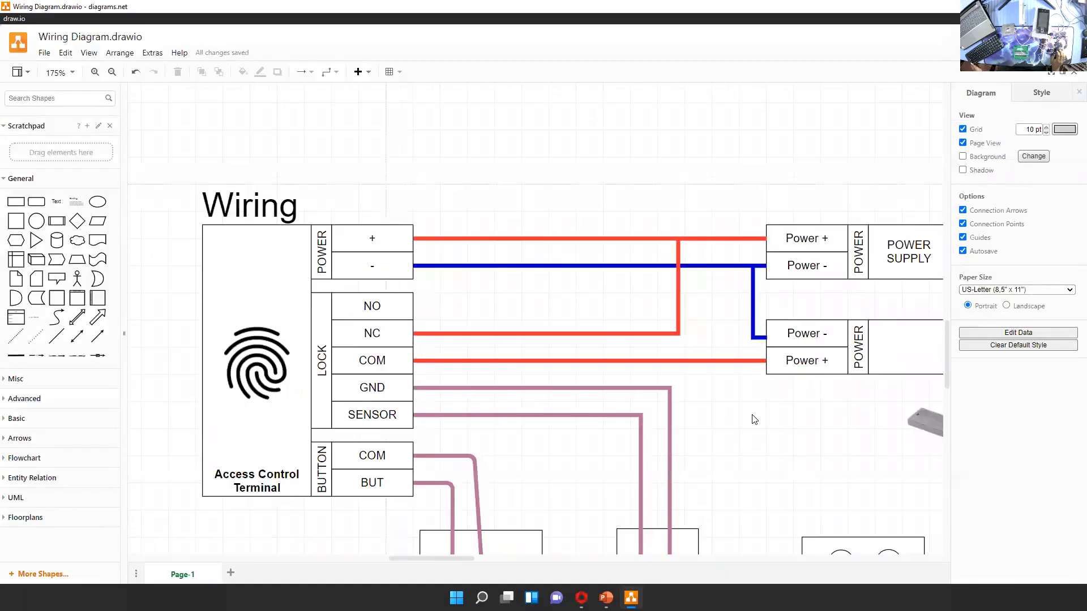
pyautogui.scroll(-3, 783, 453)
pyautogui.hscroll(2, 783, 454)
pyautogui.keyDown('ctrl'); pyautogui.scroll(-1, 723, 383); pyautogui.keyUp('ctrl')
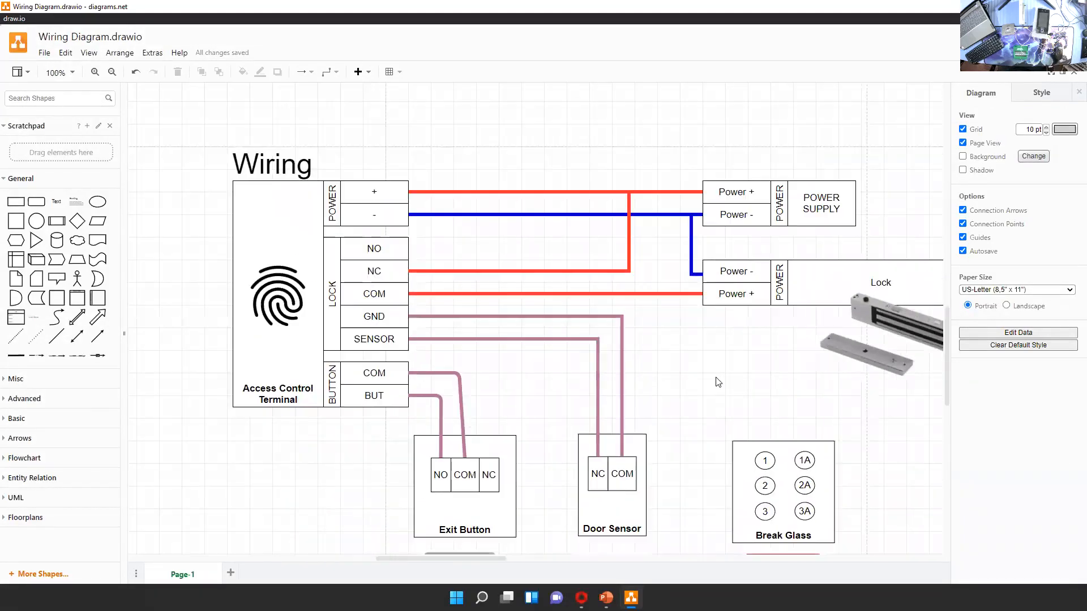
pyautogui.click(729, 292)
pyautogui.click(713, 282)
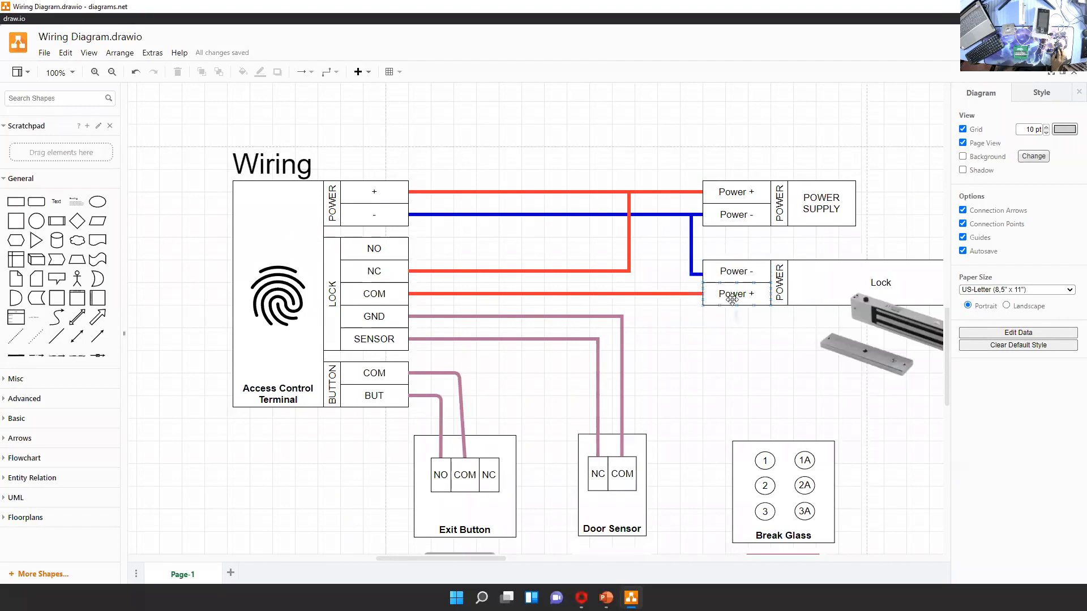
# Add a red link joining the terminal's LOCK NC and COM contacts
pyautogui.click(392, 277)
pyautogui.click(446, 292)
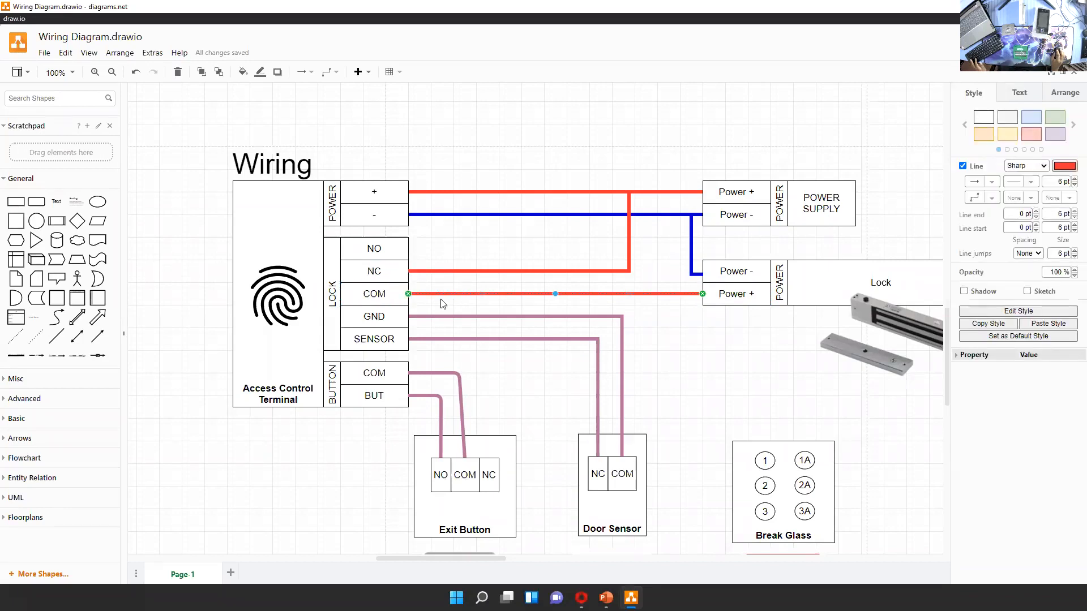
pyautogui.moveTo(528, 294); pyautogui.dragTo(396, 282)
pyautogui.click(671, 358)
# Check the Exit Button and terminal illustrations, and delete the red link between the LOCK NC and COM contacts
pyautogui.scroll(-4, 317, 379)
pyautogui.click(448, 470)
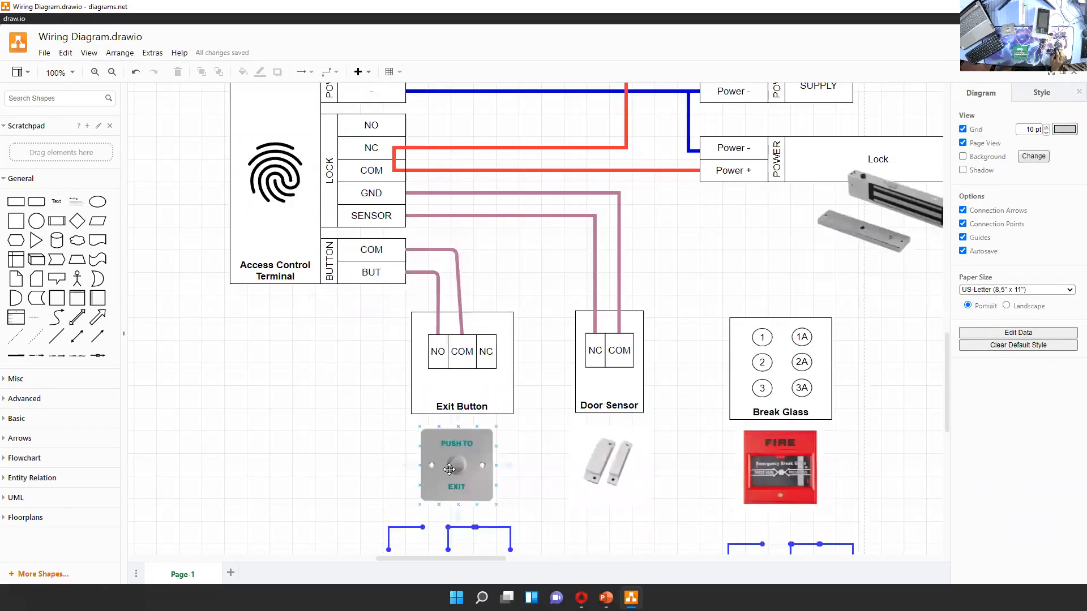
pyautogui.scroll(3, 341, 473)
pyautogui.click(305, 284)
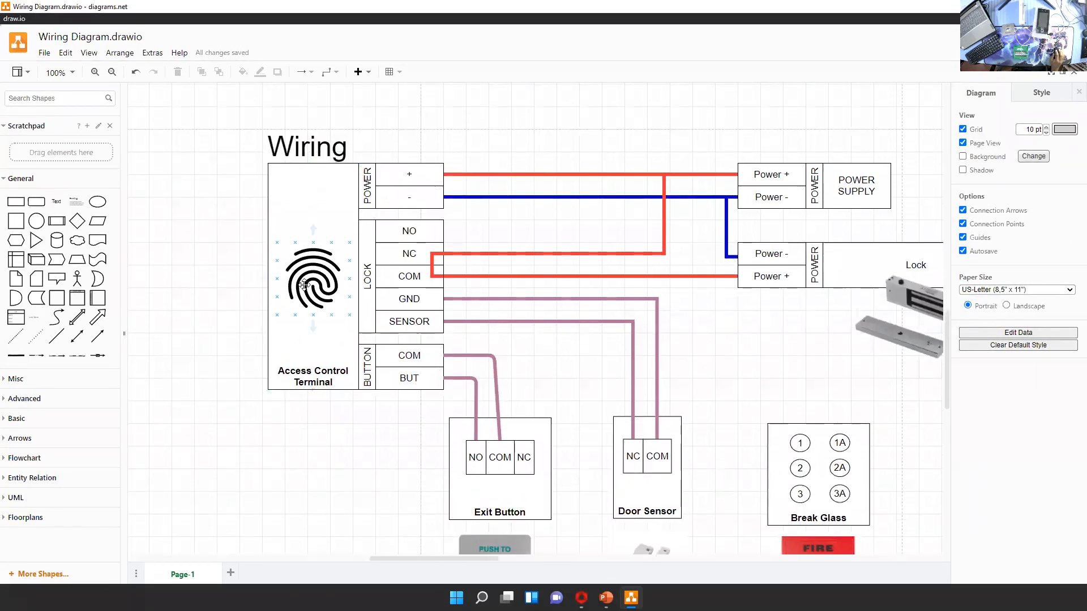
pyautogui.click(304, 285)
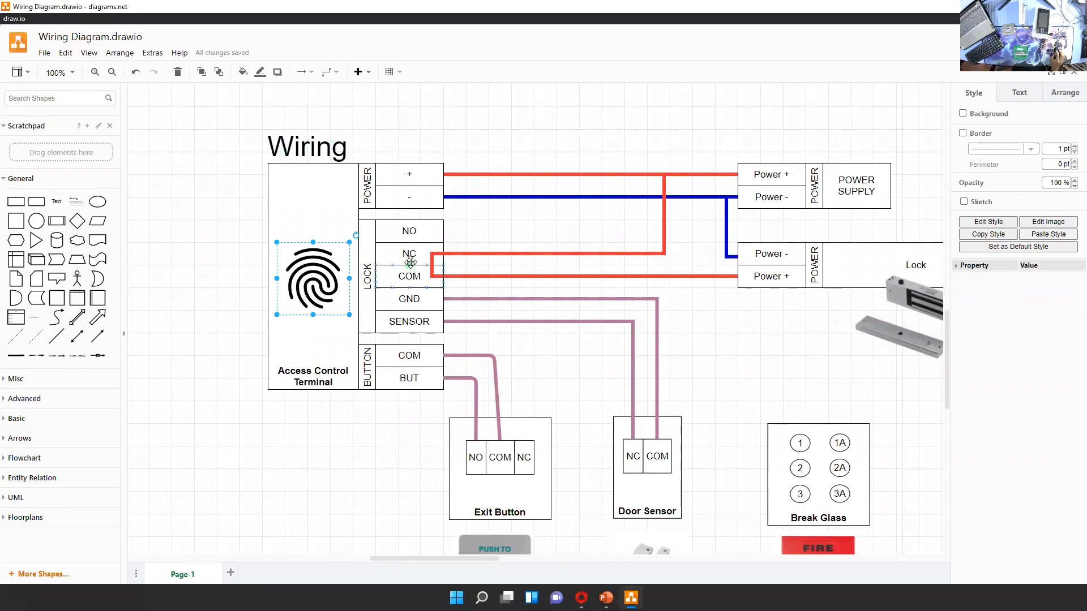
pyautogui.click(433, 263)
pyautogui.press('Delete')
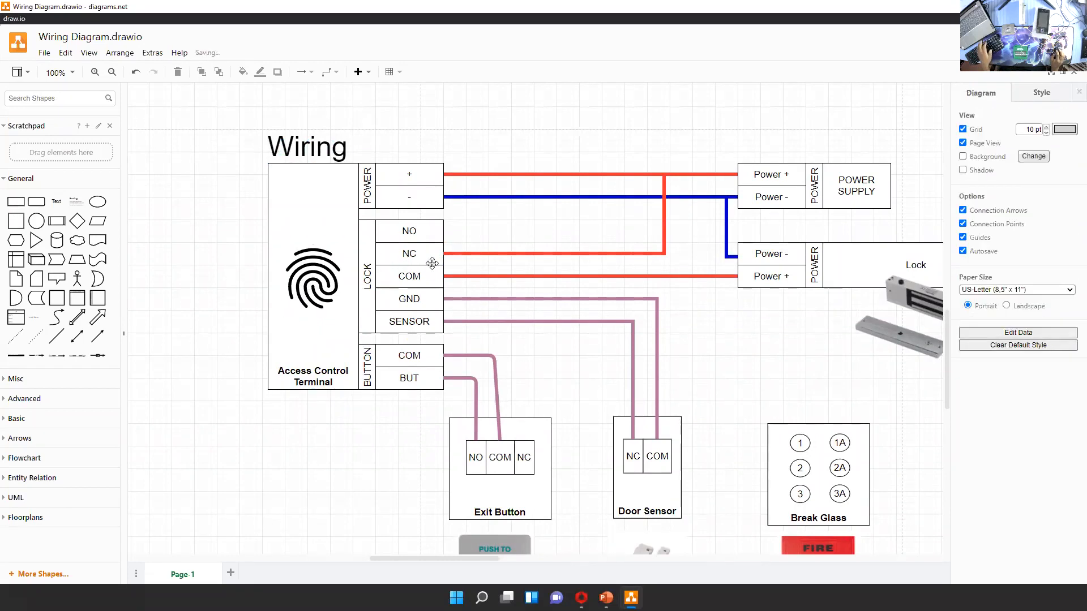
# Undo the deletion of the red link between the LOCK NC and COM contacts
pyautogui.hscroll(4, 736, 305)
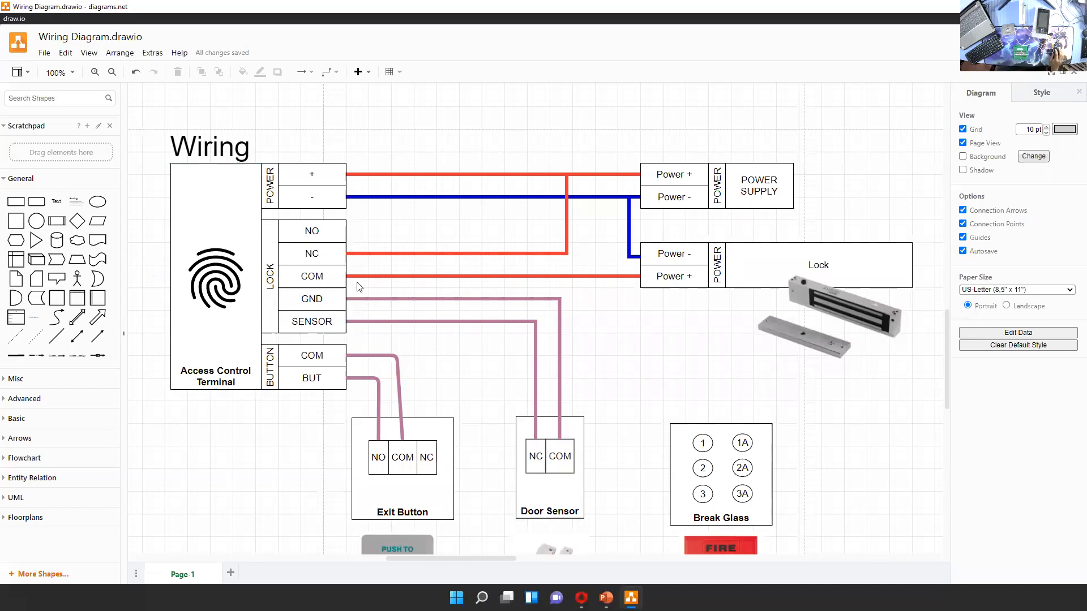
pyautogui.hotkey('ctrl', 'z')
pyautogui.click(424, 288)
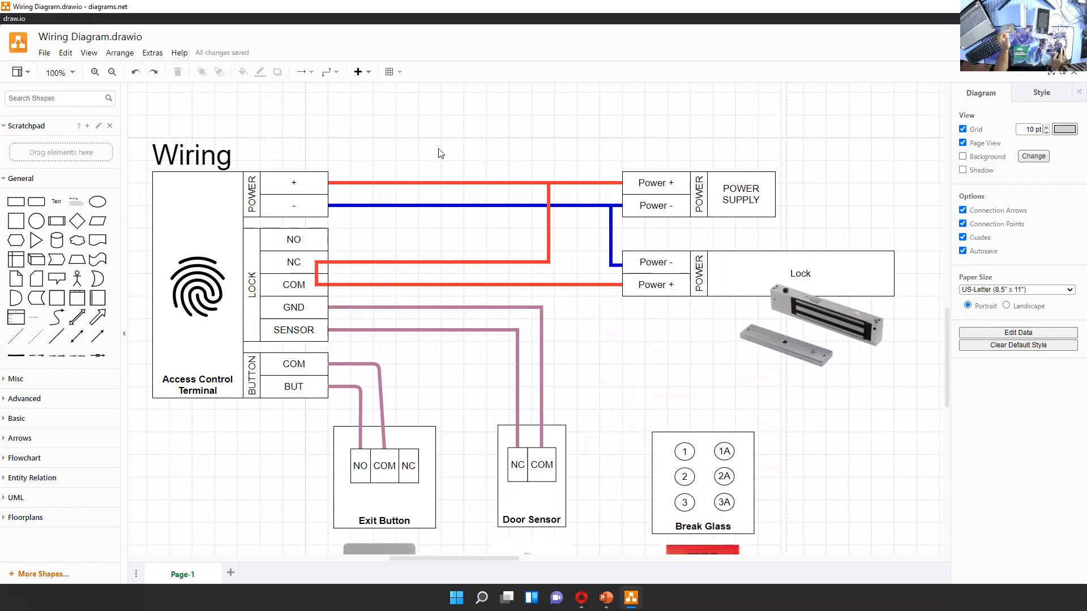
# Examine the Lock's wiring and the terminal's LOCK NC and NO contacts
pyautogui.moveTo(668, 375); pyautogui.dragTo(601, 379)
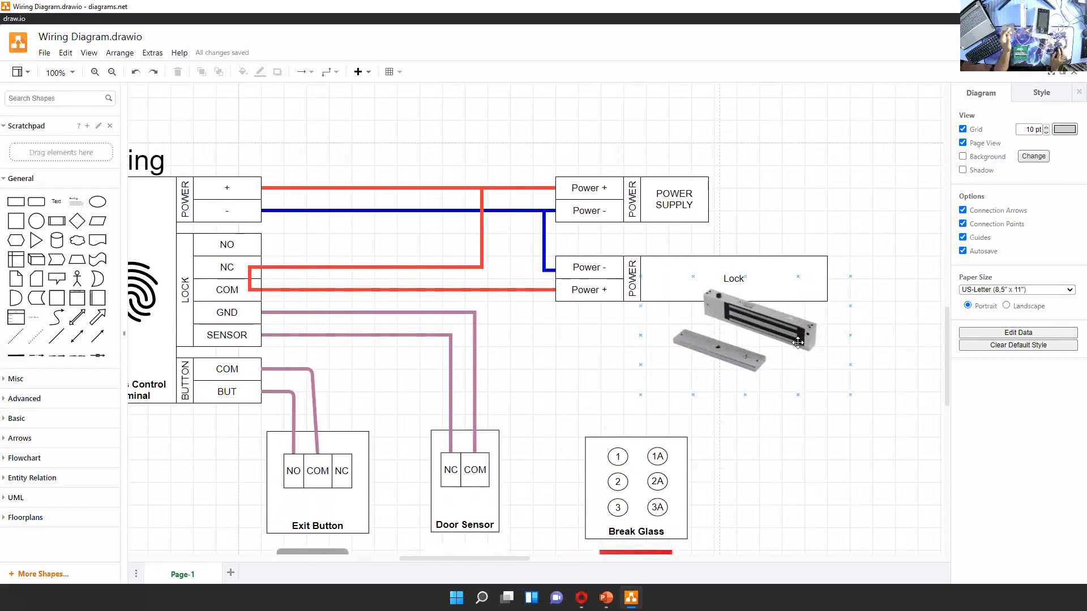
pyautogui.moveTo(593, 357); pyautogui.dragTo(669, 369)
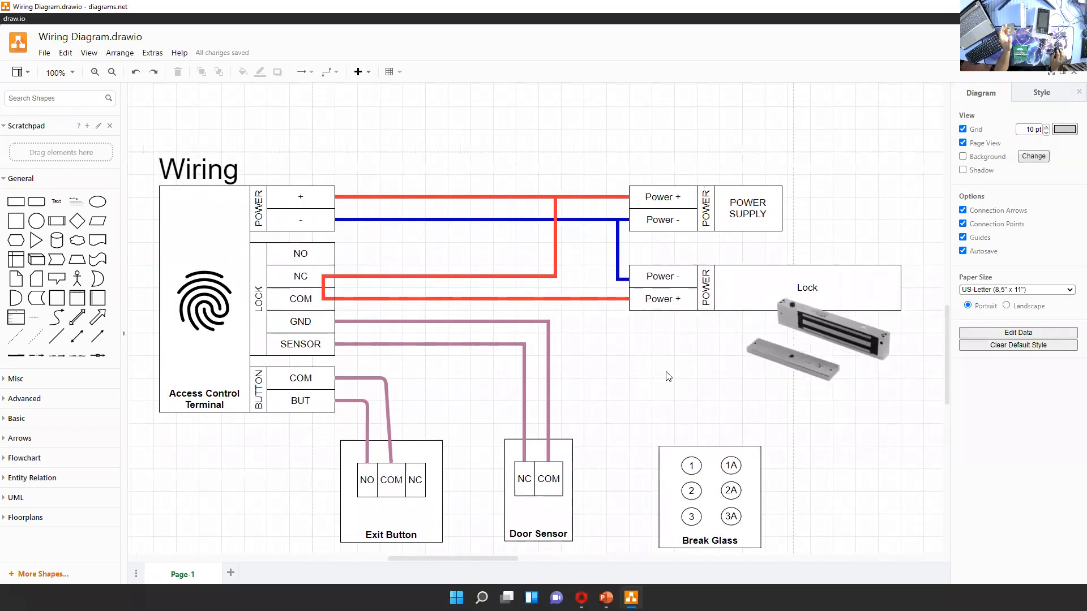
pyautogui.click(308, 276)
pyautogui.click(306, 255)
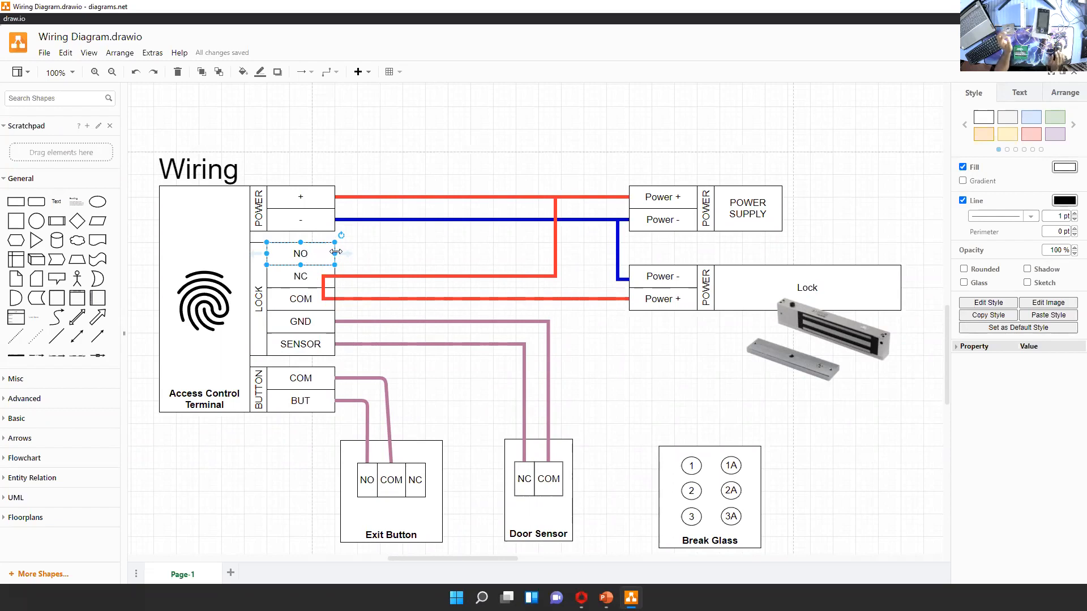
# Review the terminal's LOCK NO and NC contacts, and the Exit Button and Break Glass contact schematics
pyautogui.moveTo(304, 252); pyautogui.dragTo(305, 281)
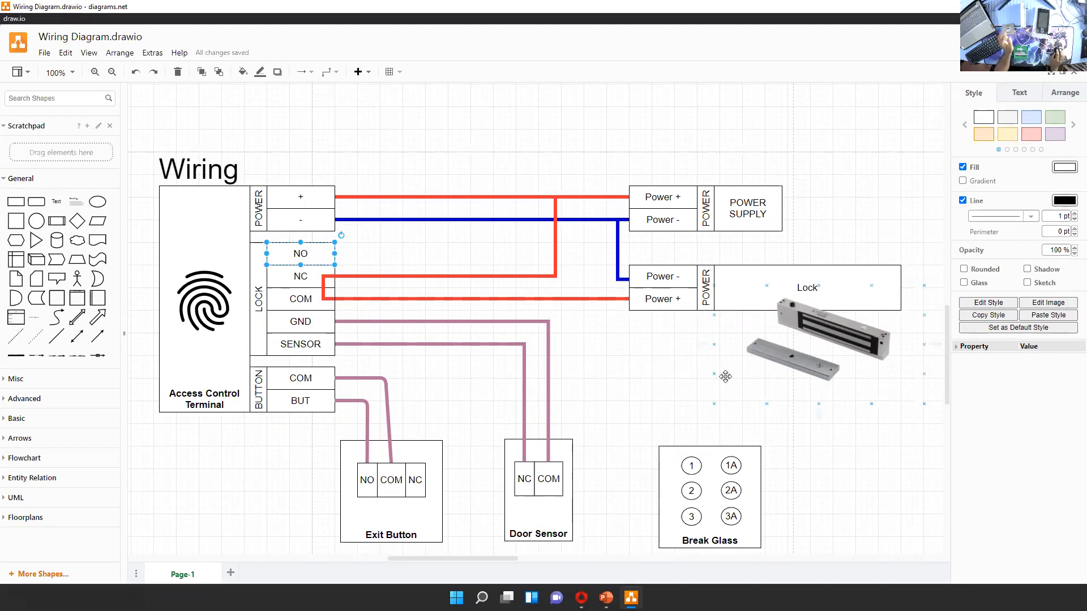
pyautogui.hscroll(2, 782, 422)
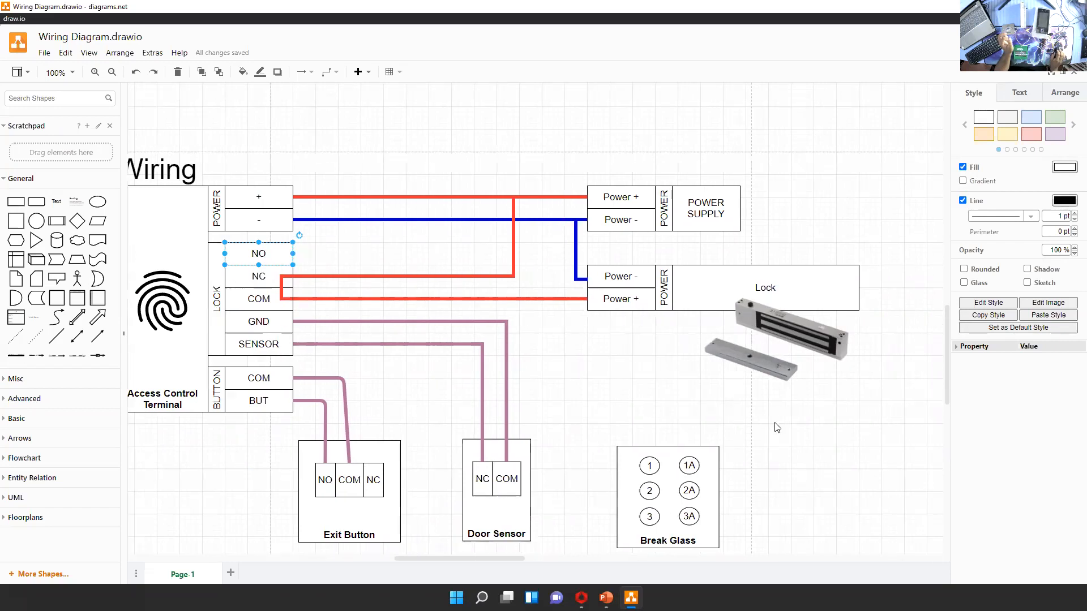
pyautogui.click(324, 260)
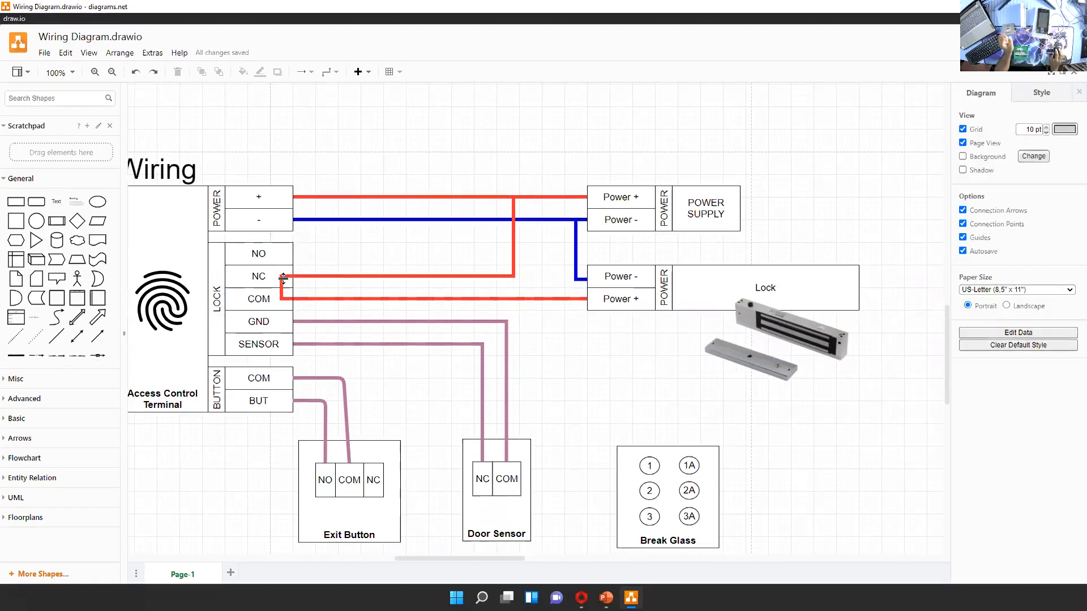
pyautogui.scroll(-3, 623, 317)
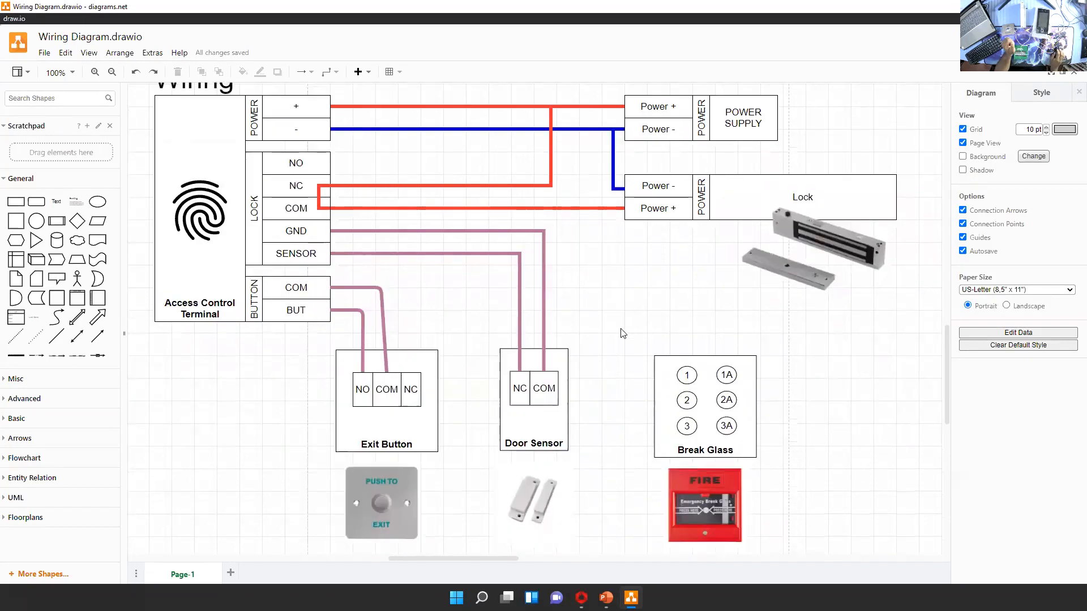
pyautogui.scroll(-2, 611, 340)
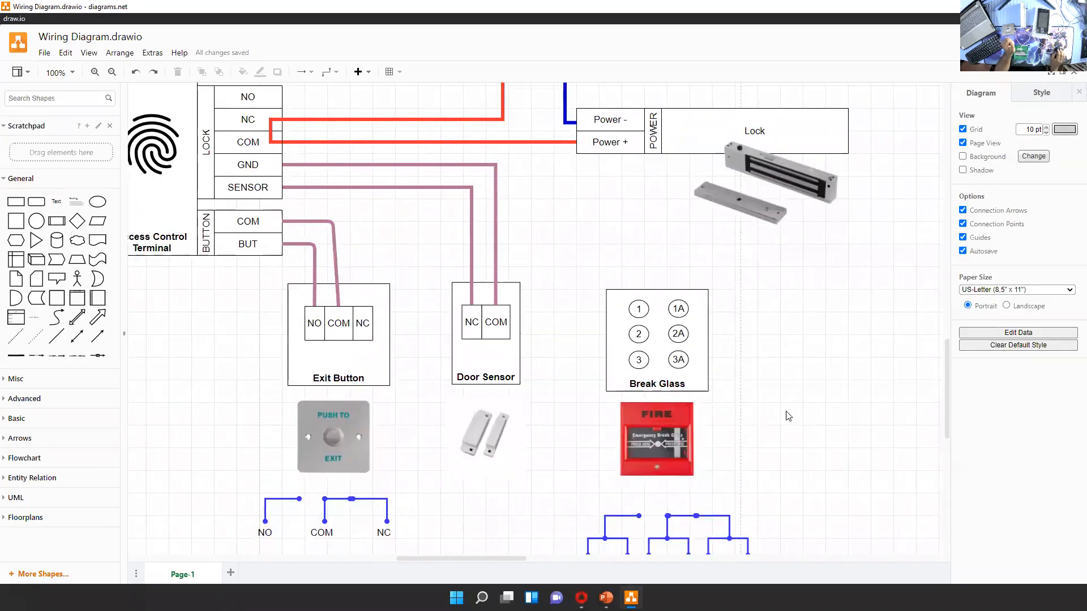
pyautogui.scroll(-1, 788, 390)
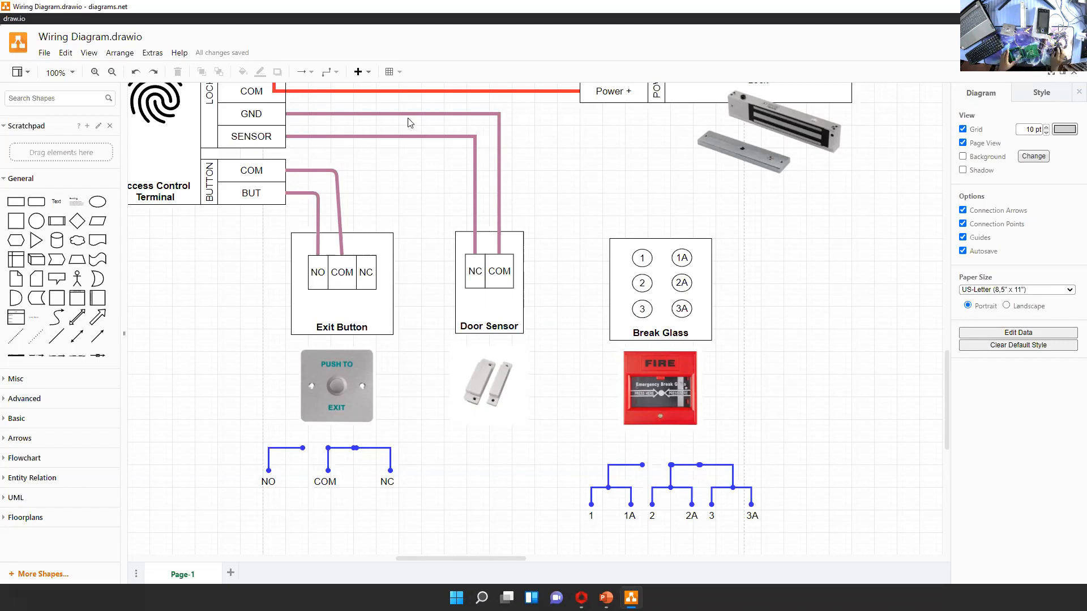
pyautogui.scroll(-3, 791, 449)
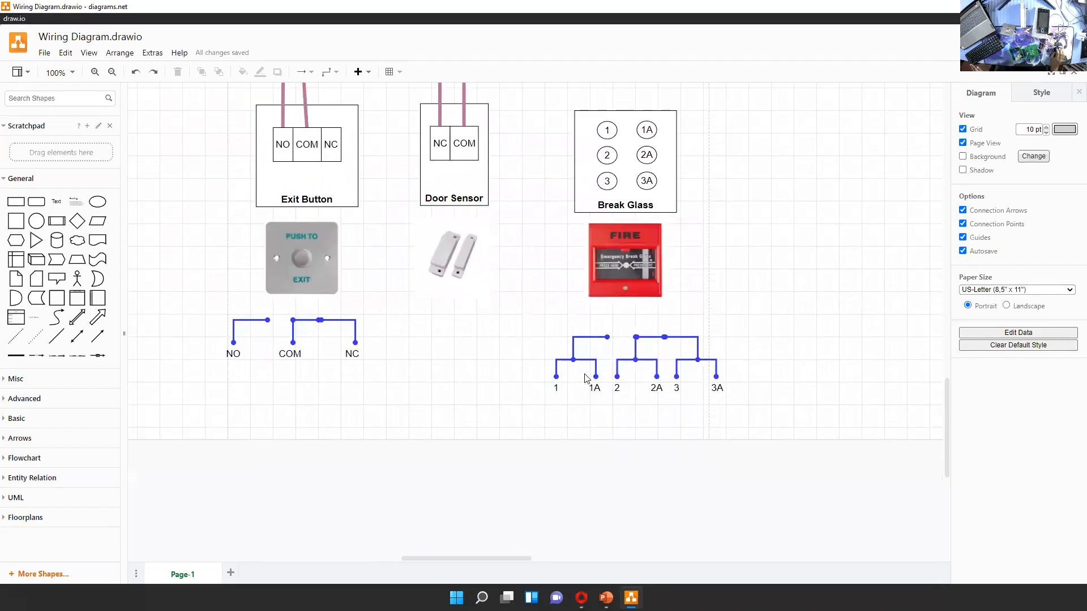
# Switch the Break Glass schematic's contact link from the 3/3A branch to the 1/1A branch, and return it to the 3/3A branch
pyautogui.scroll(2, 586, 381)
pyautogui.scroll(3, 737, 417)
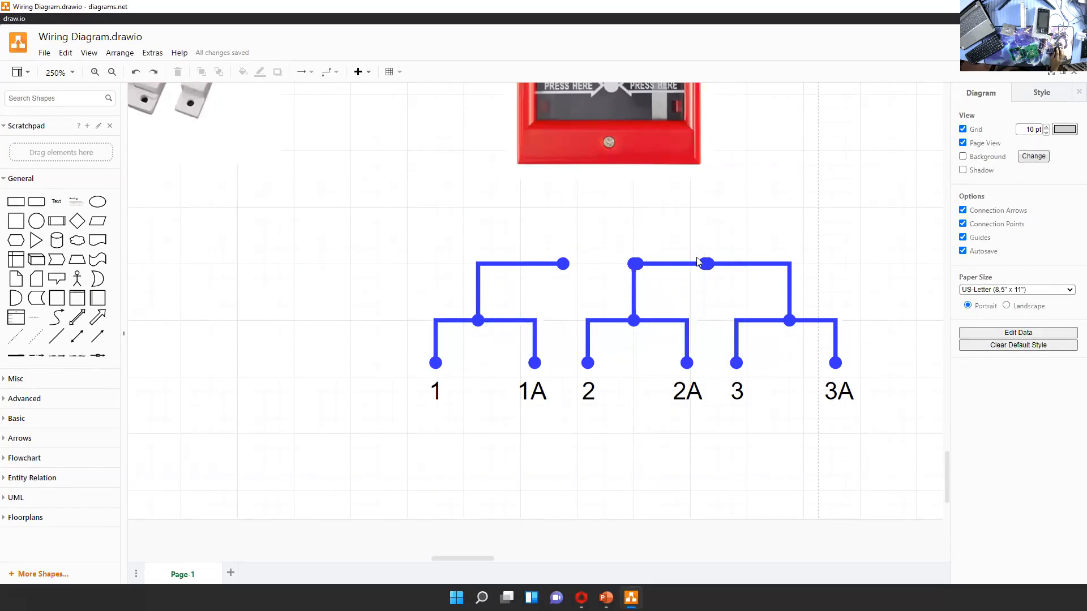
pyautogui.click(707, 270)
pyautogui.moveTo(635, 263); pyautogui.dragTo(563, 264)
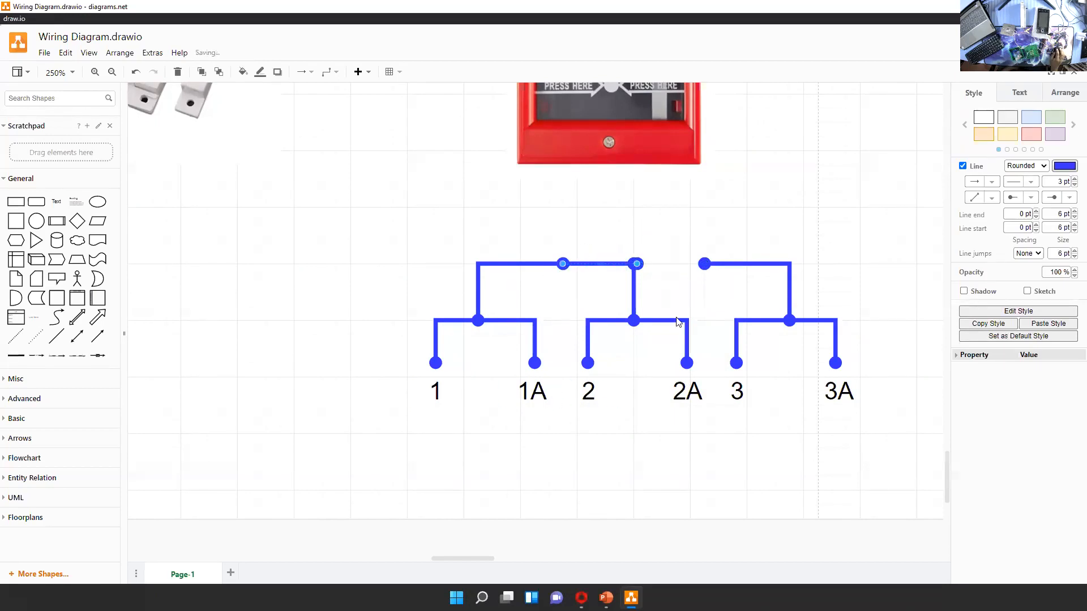
pyautogui.moveTo(562, 264); pyautogui.dragTo(704, 264)
pyautogui.click(646, 449)
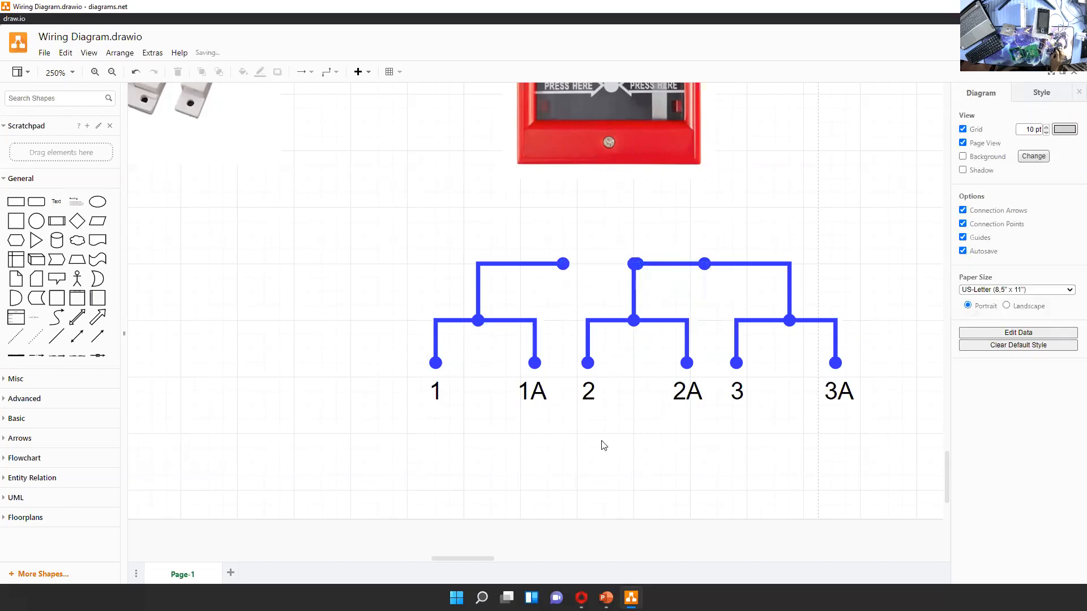
# Examine contacts 2, 2A, 3 and 3A in the Break Glass schematic together with the Break Glass picture and terminal block
pyautogui.click(587, 396)
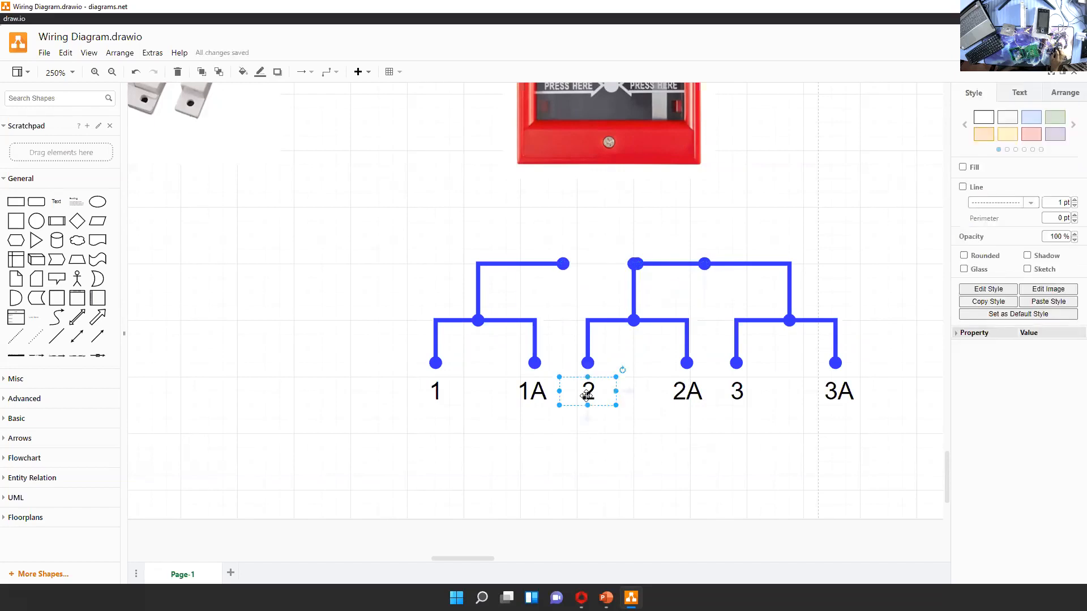
pyautogui.click(831, 396)
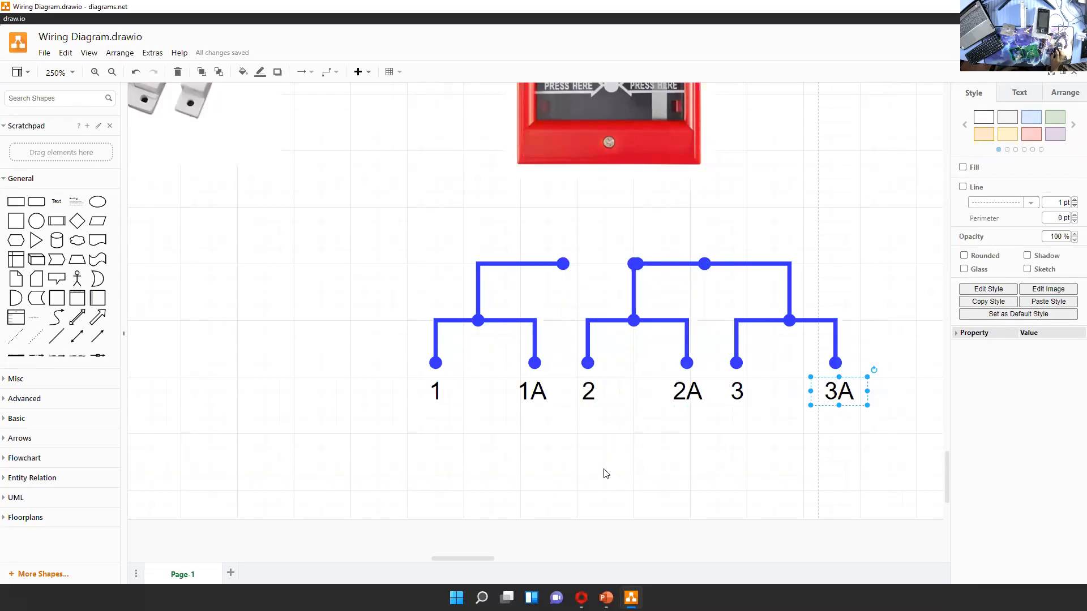
pyautogui.moveTo(704, 263)
pyautogui.mouseDown()
pyautogui.moveTo(701, 245)
pyautogui.moveTo(639, 219)
pyautogui.moveTo(622, 266)
pyautogui.moveTo(702, 274)
pyautogui.moveTo(704, 263)
pyautogui.mouseUp()
pyautogui.moveTo(769, 192); pyautogui.dragTo(755, 244)
pyautogui.scroll(3, 786, 238)
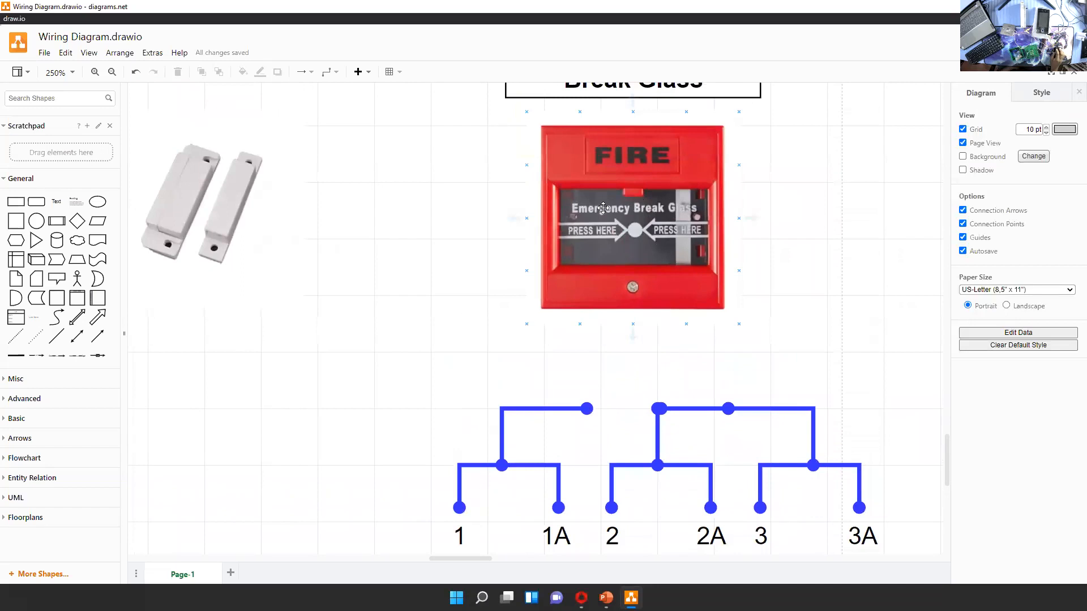
pyautogui.moveTo(807, 333); pyautogui.dragTo(740, 238)
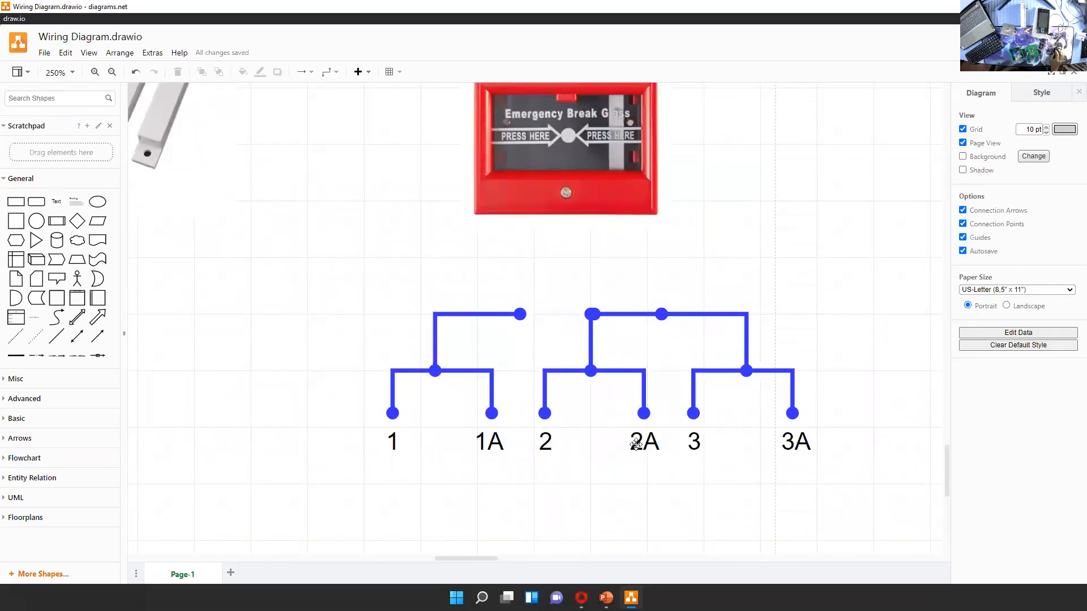
pyautogui.scroll(5, 730, 233)
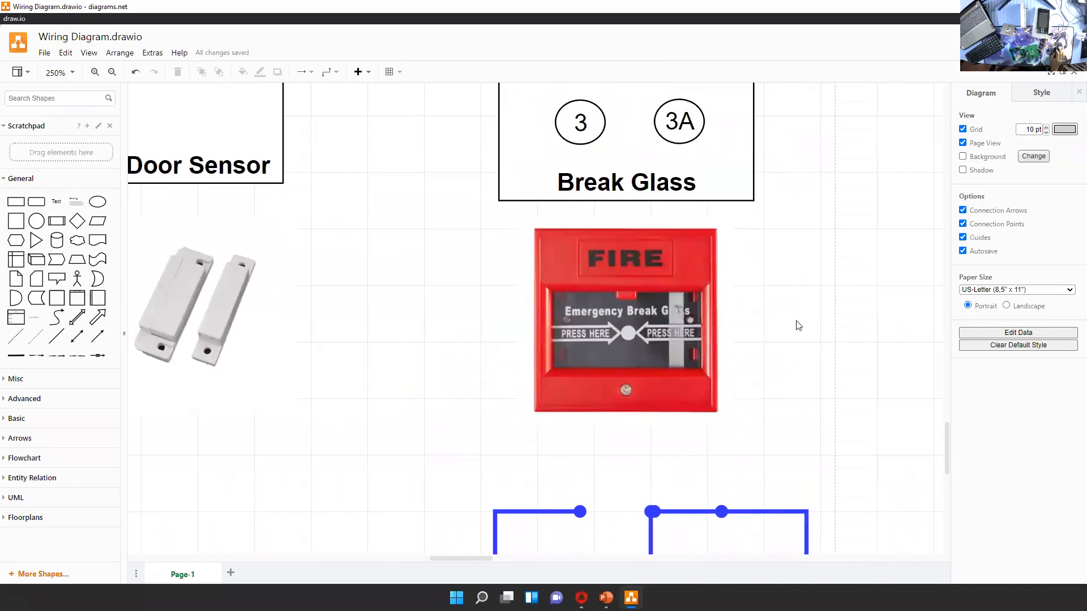
pyautogui.scroll(-1, 756, 291)
pyautogui.scroll(2, 826, 294)
pyautogui.scroll(-5, 809, 292)
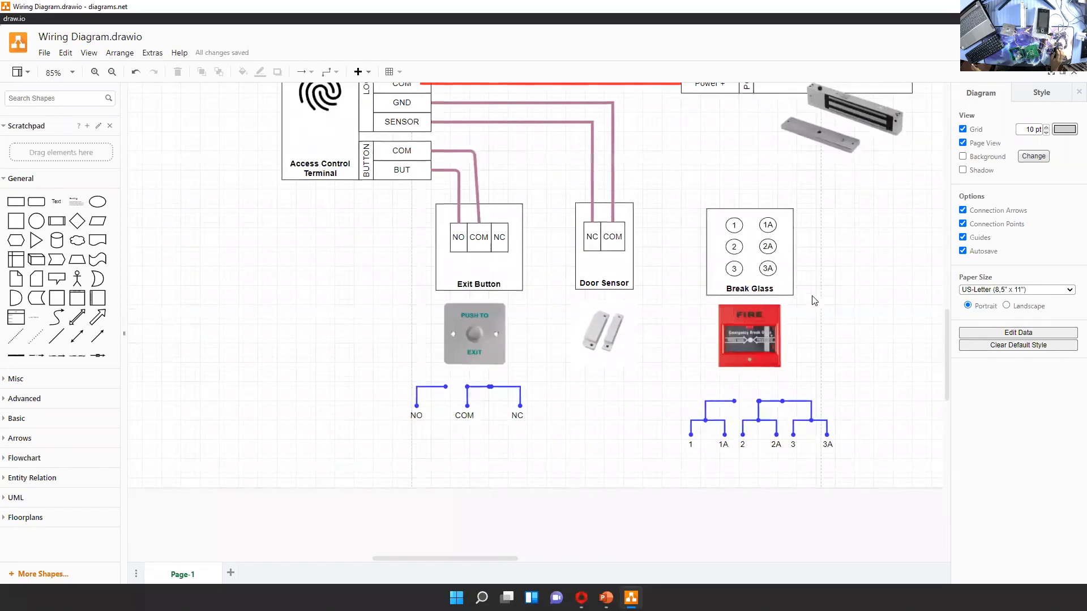
pyautogui.scroll(4, 814, 300)
pyautogui.scroll(2, 727, 314)
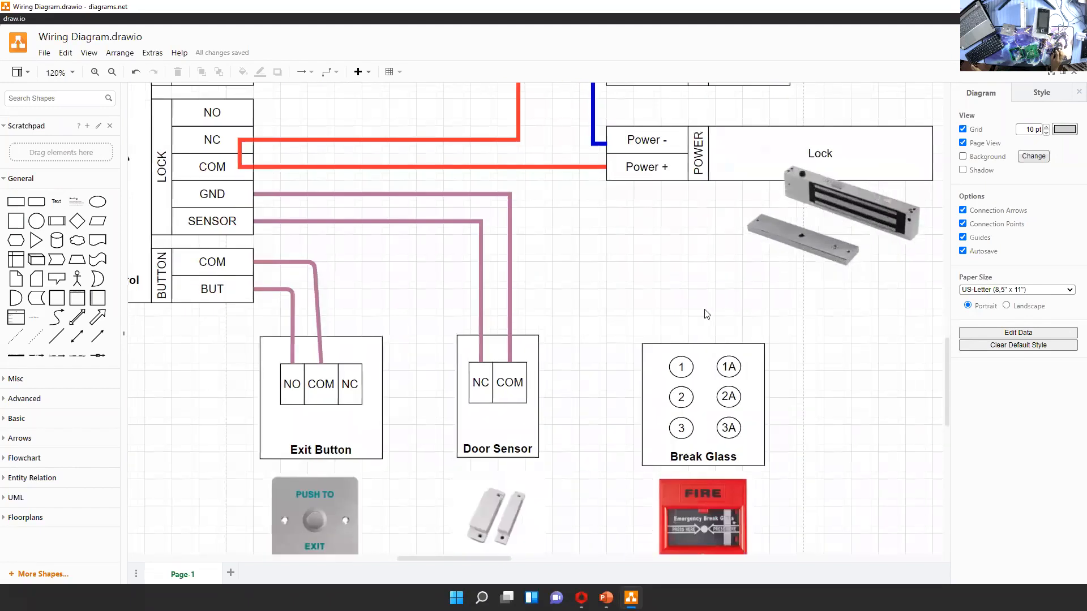
# Inspect the power wiring between the terminal, power supply and Lock, and compare it with the Break Glass terminals and contact schematic
pyautogui.moveTo(645, 286); pyautogui.dragTo(729, 365)
pyautogui.click(212, 249)
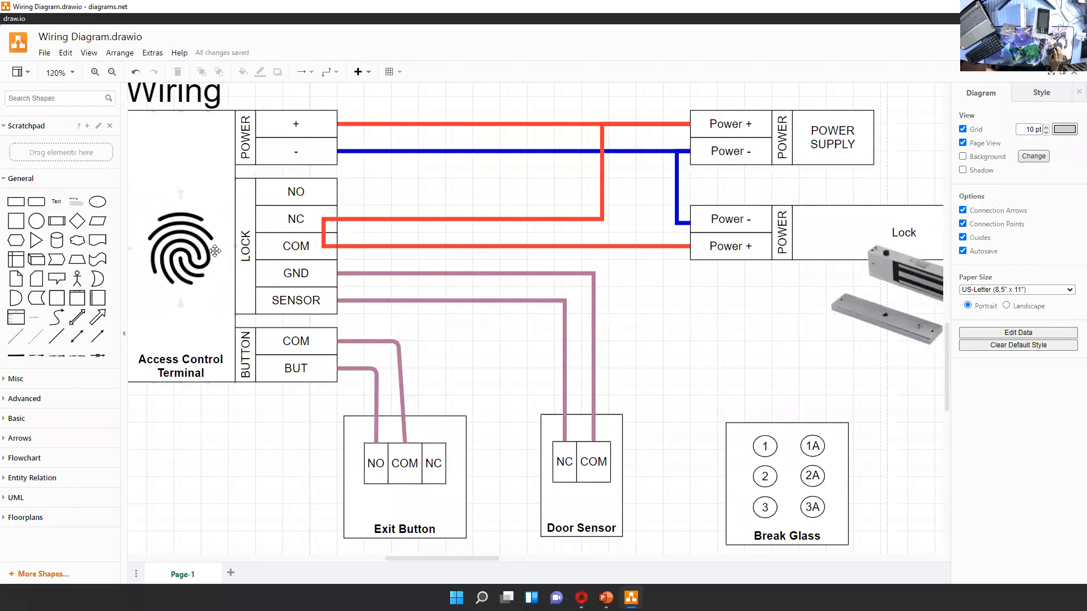
pyautogui.click(780, 427)
pyautogui.moveTo(900, 472); pyautogui.dragTo(880, 371)
pyautogui.click(765, 399)
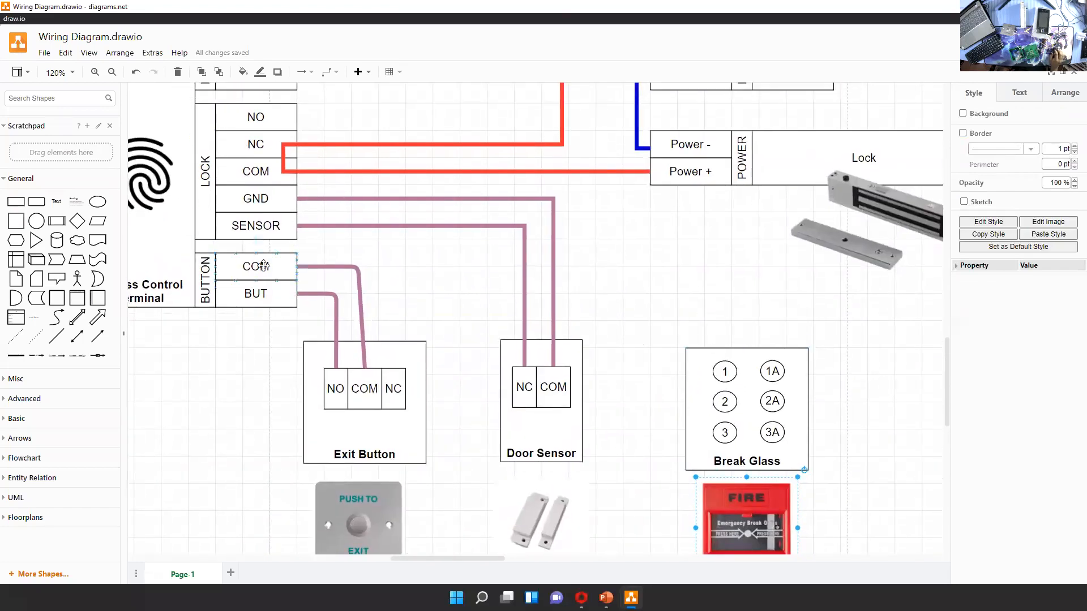
pyautogui.moveTo(717, 257); pyautogui.dragTo(696, 320)
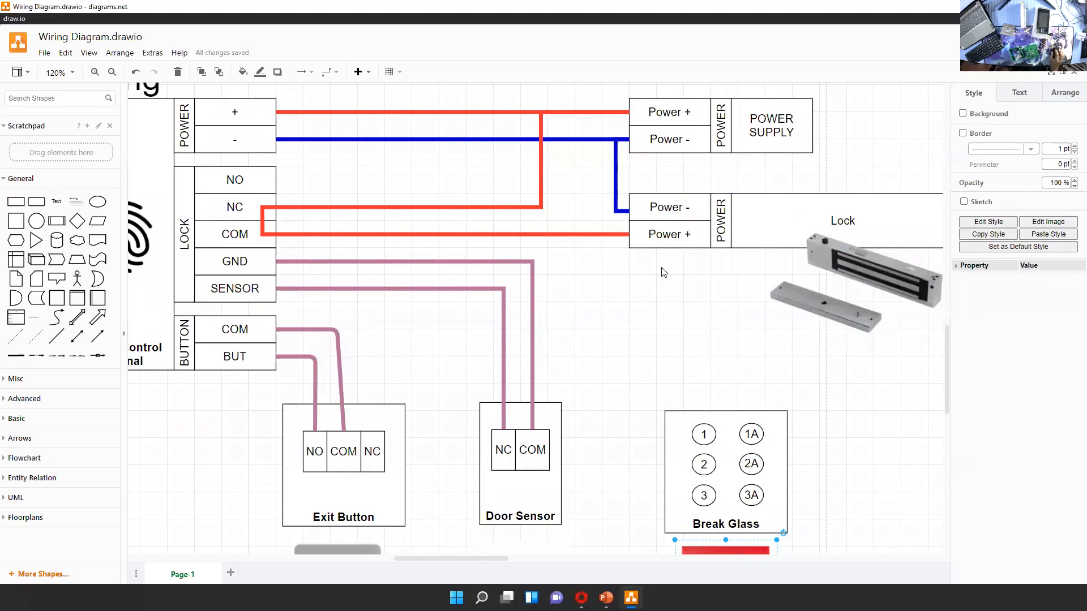
pyautogui.moveTo(707, 365); pyautogui.dragTo(682, 300)
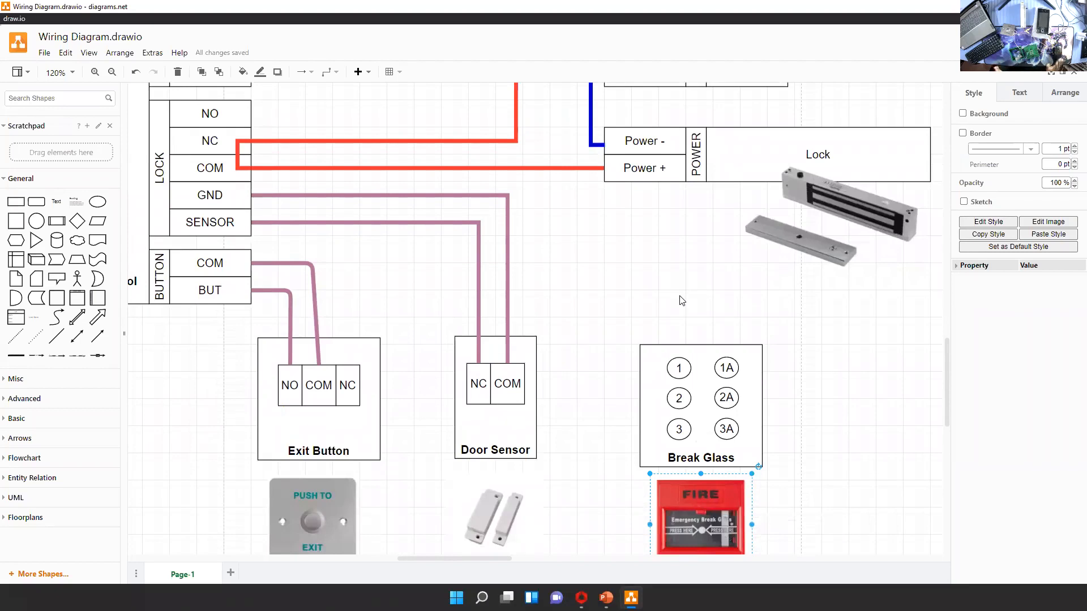
pyautogui.moveTo(802, 422)
pyautogui.mouseDown()
pyautogui.moveTo(790, 347)
pyautogui.moveTo(793, 426)
pyautogui.mouseUp()
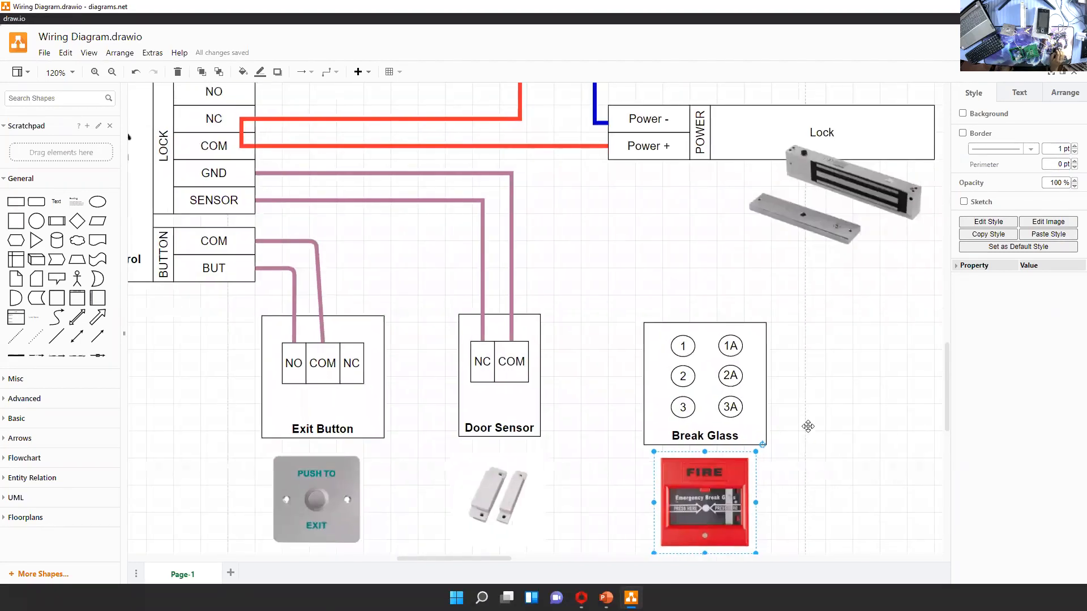
pyautogui.scroll(-3, 804, 408)
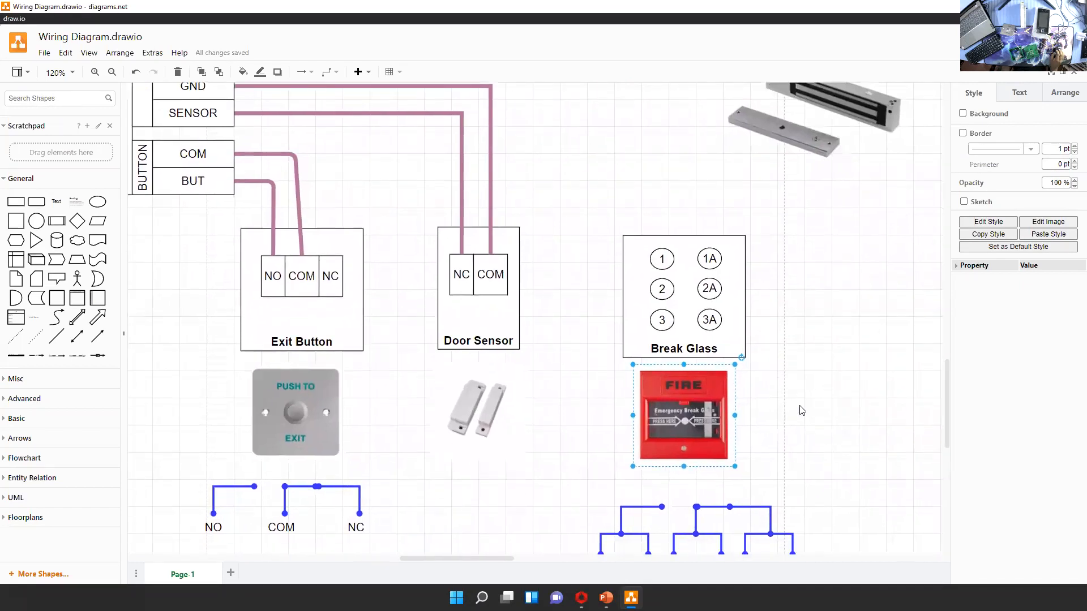
pyautogui.scroll(3, 775, 340)
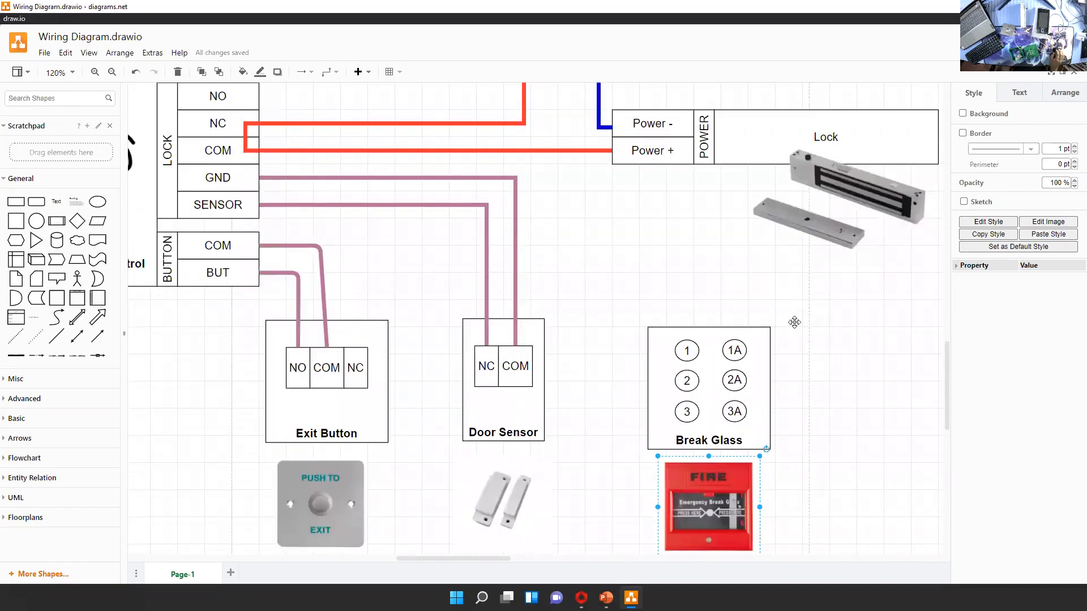
pyautogui.scroll(-3, 795, 322)
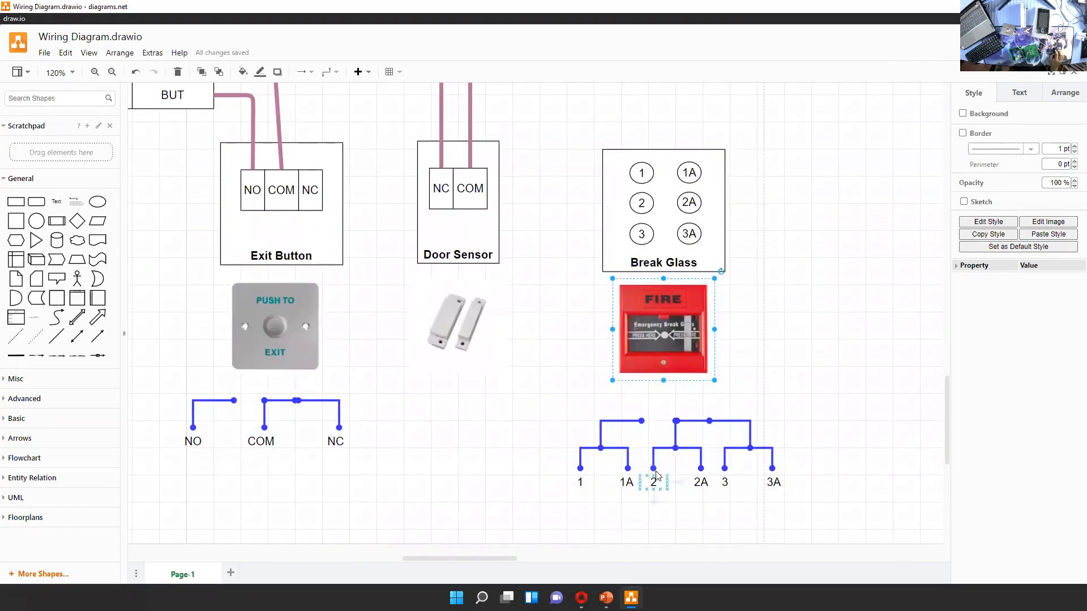
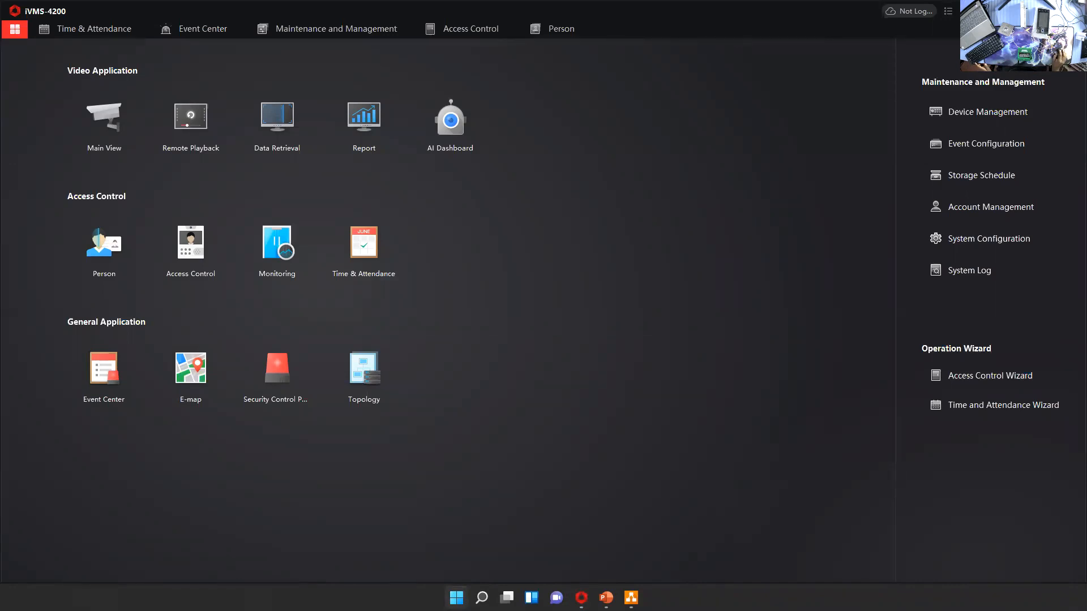
# Review the complete training video entries in Training Links.txt, including iVMS 4200 and Temperature Screening, and close the file
pyautogui.press('super')
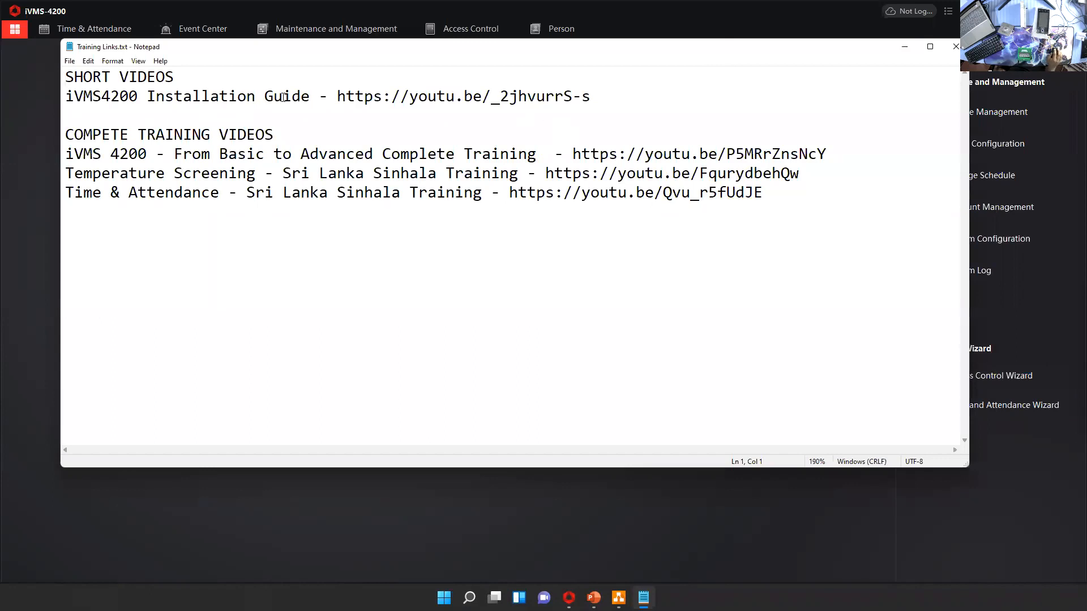
pyautogui.moveTo(63, 155); pyautogui.dragTo(533, 154)
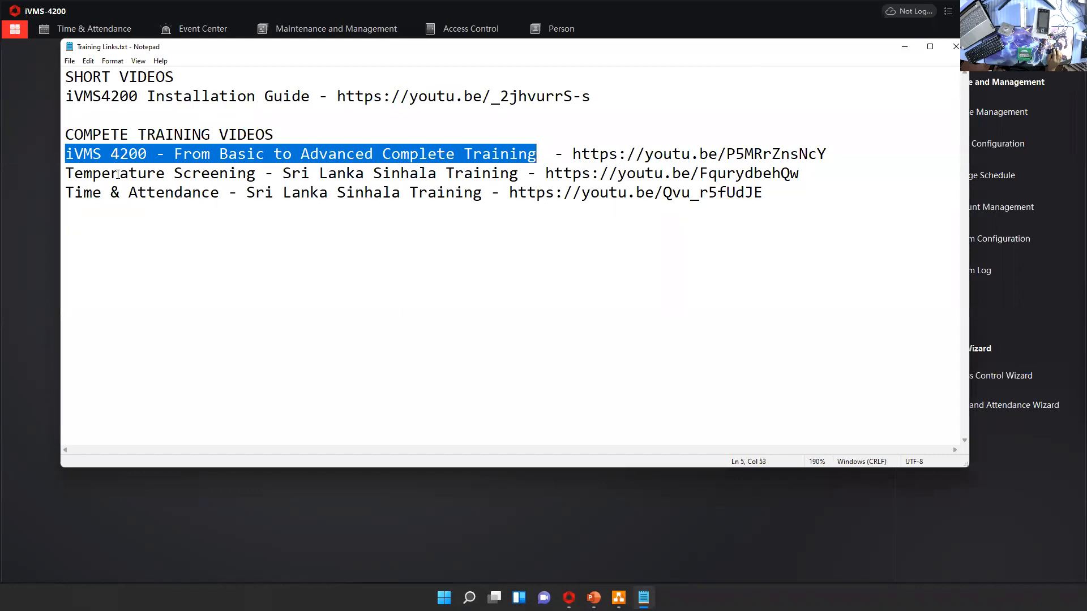
pyautogui.moveTo(66, 173); pyautogui.dragTo(258, 175)
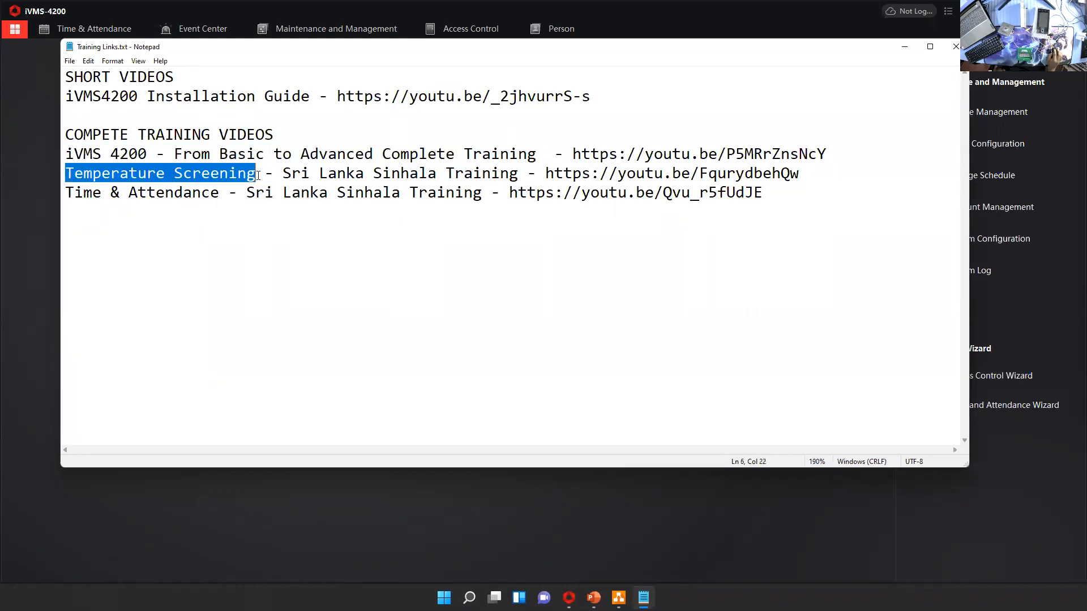
pyautogui.click(249, 198)
pyautogui.hotkey('alt', 'F4')
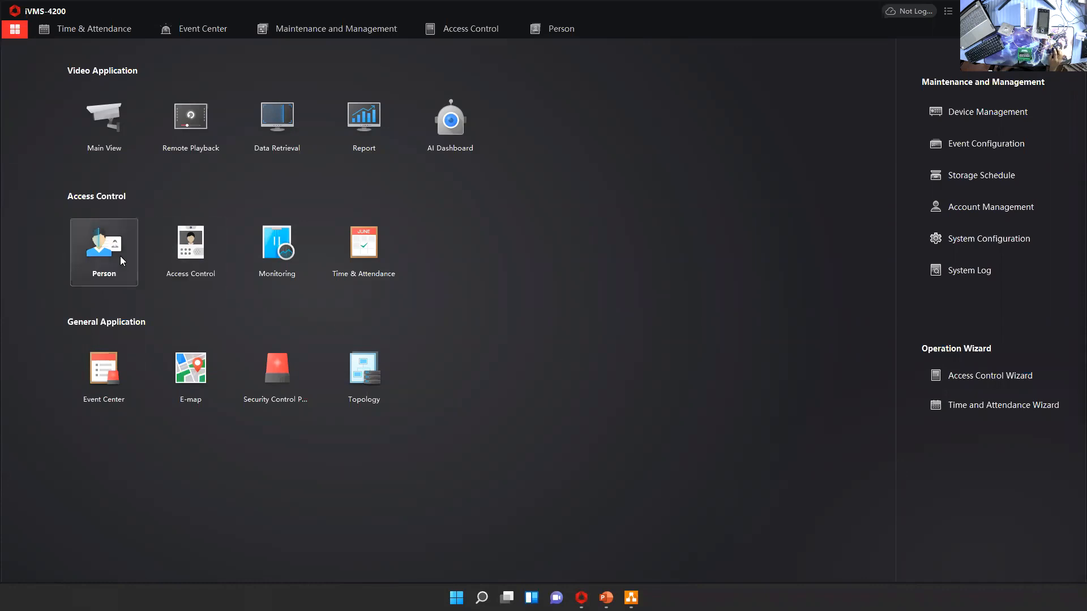
# Open the Person module and start a new person entry in the Hikvision organization, viewing its credential section
pyautogui.click(104, 252)
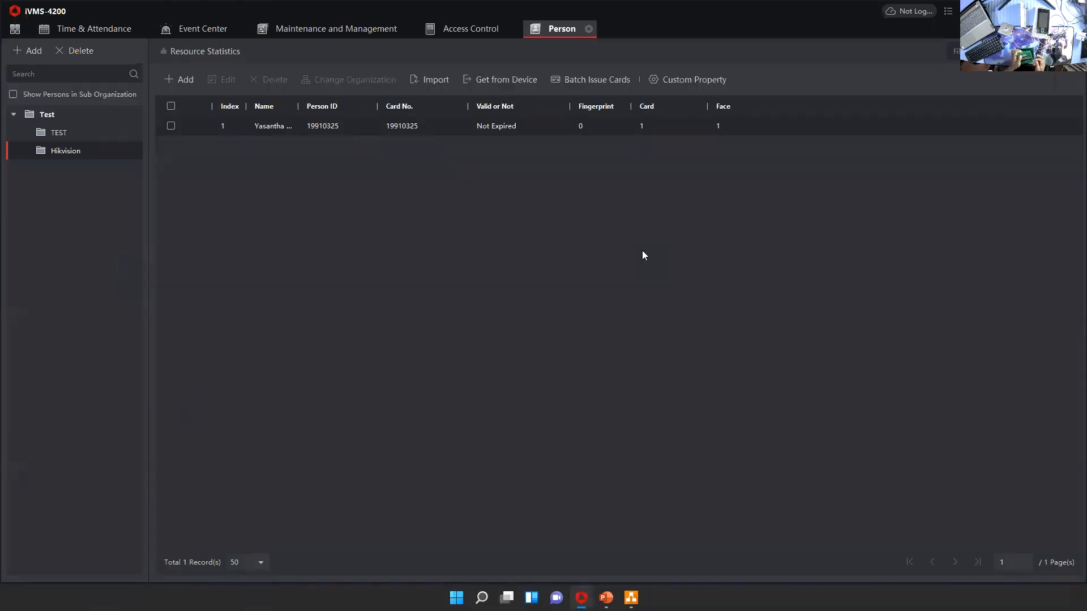
pyautogui.click(180, 86)
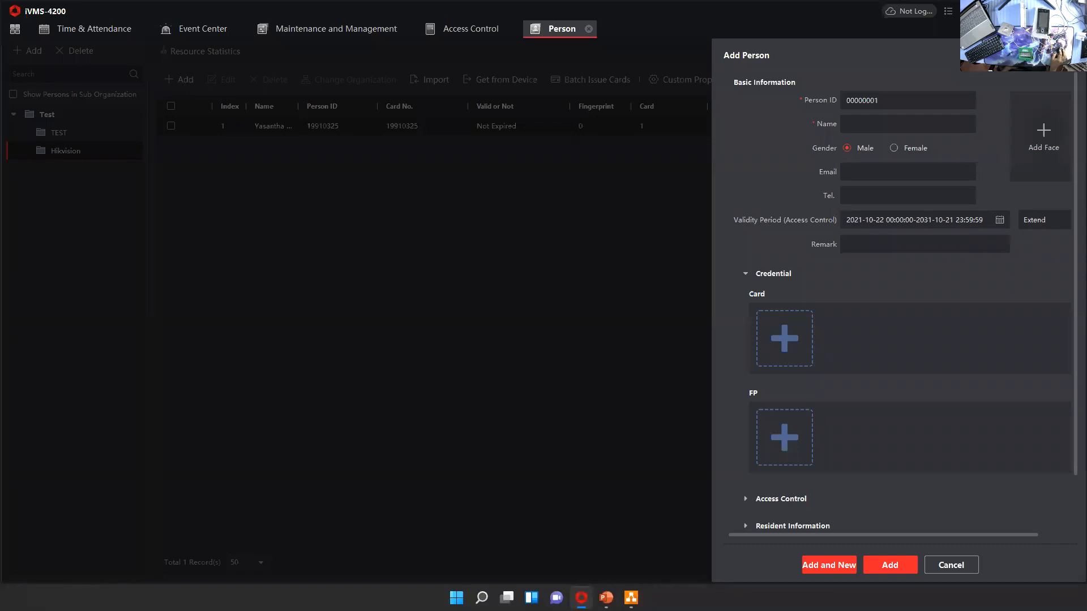
pyautogui.click(864, 124)
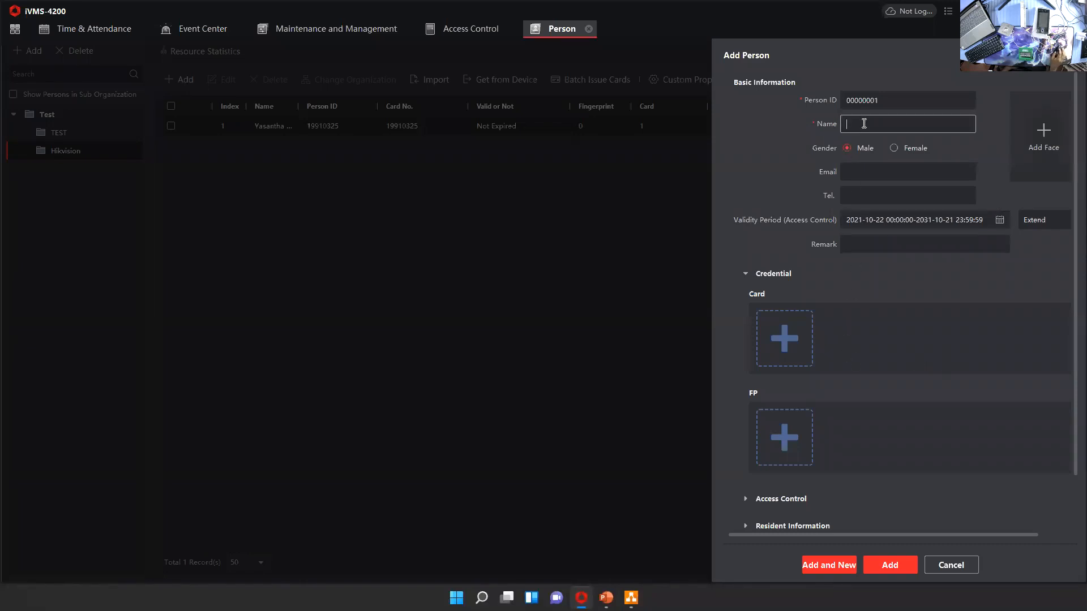
pyautogui.scroll(-1, 861, 331)
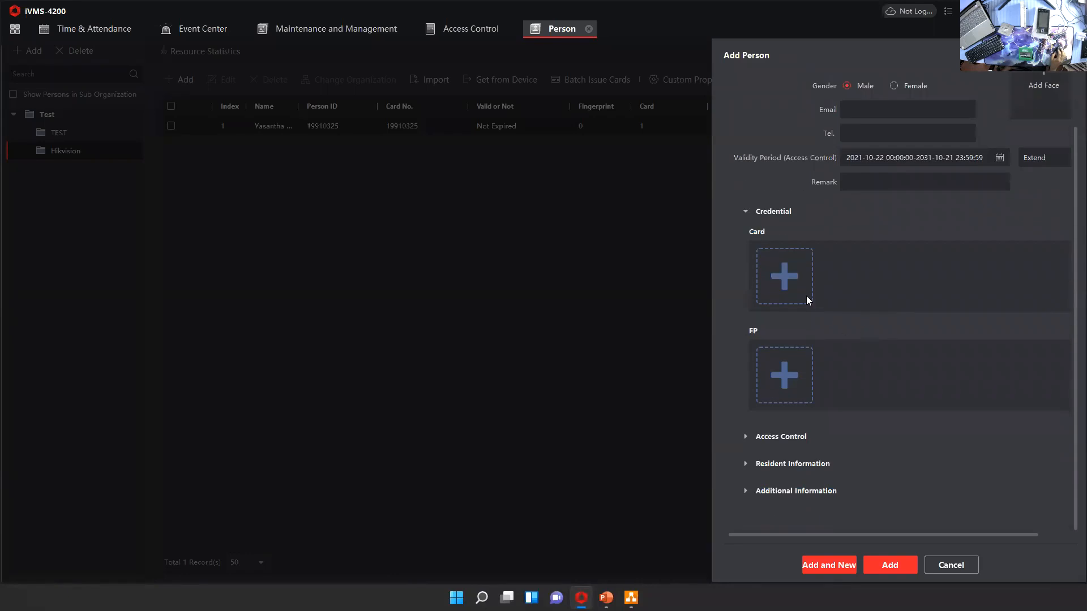
# Inspect the Local and Card Reader fingerprint collection modes and the fingerprint recorder models, and cancel the new person entry
pyautogui.click(783, 361)
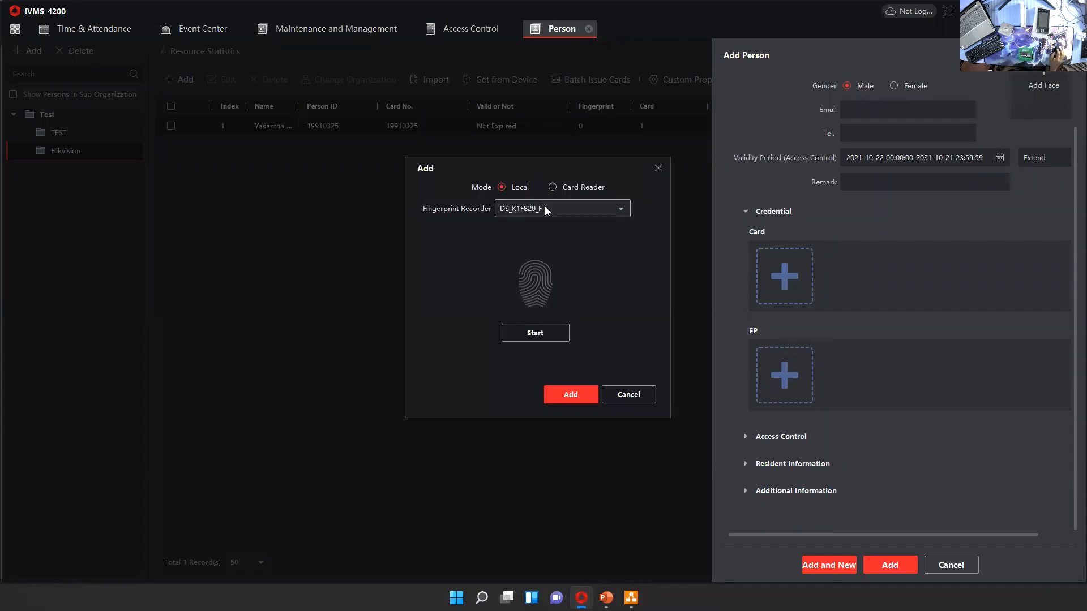
pyautogui.click(555, 191)
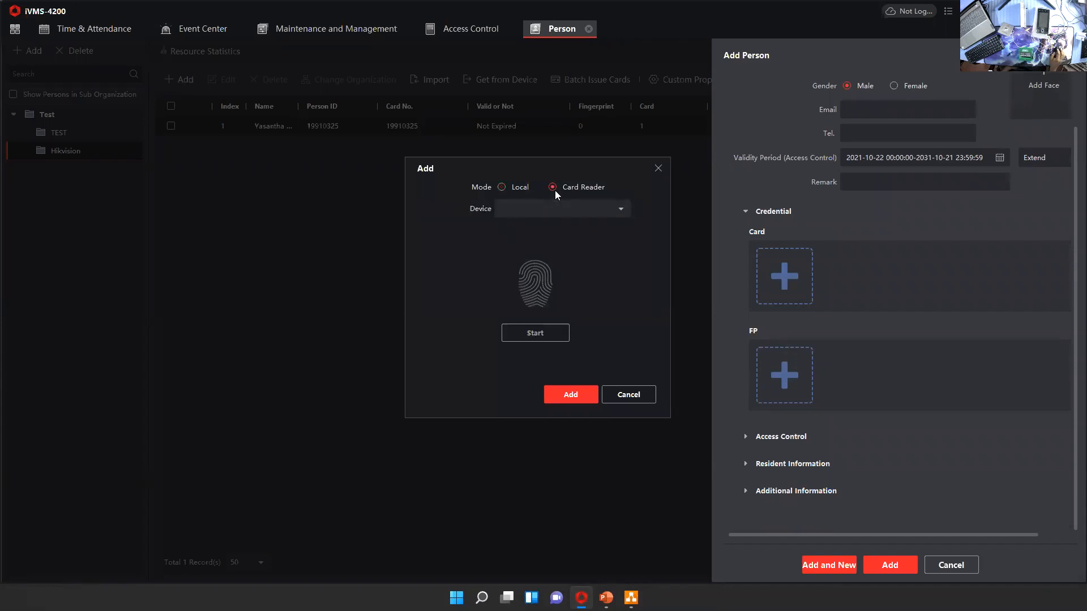
pyautogui.click(550, 208)
pyautogui.click(547, 244)
pyautogui.click(502, 187)
pyautogui.click(561, 209)
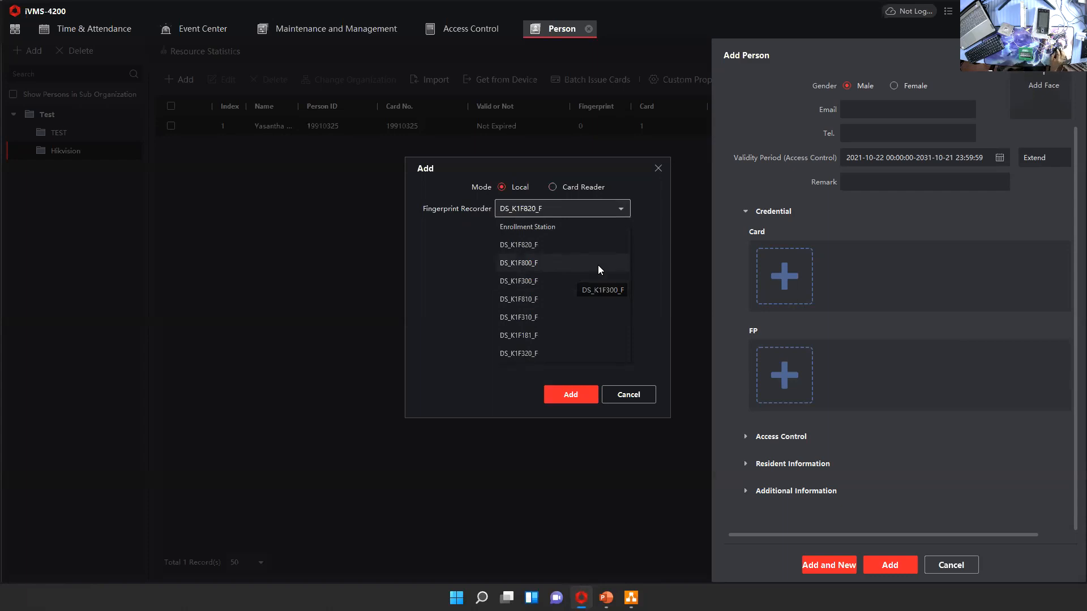
pyautogui.click(646, 255)
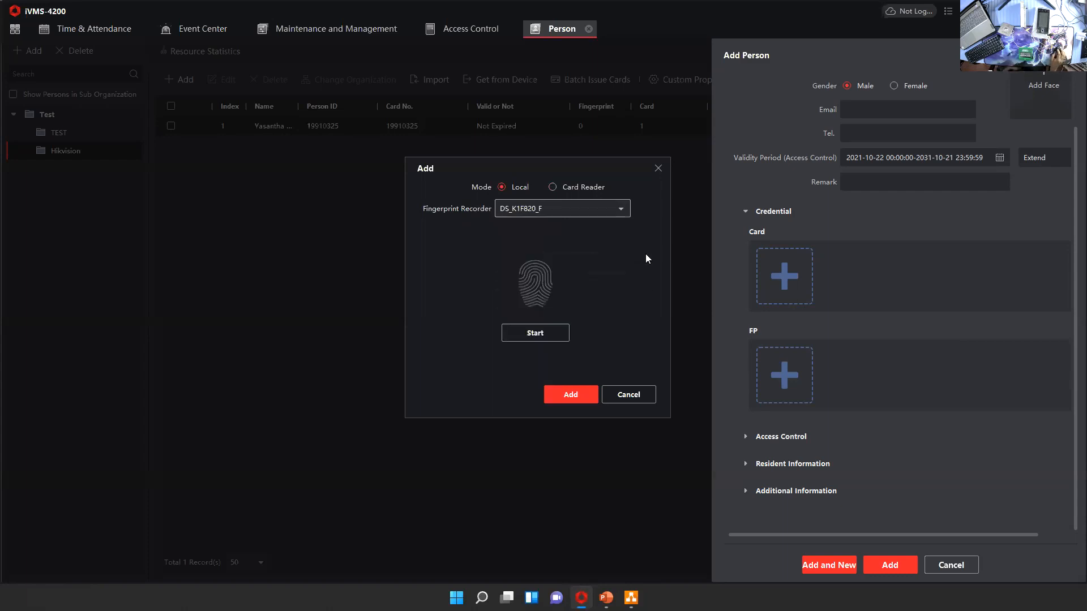
pyautogui.click(658, 168)
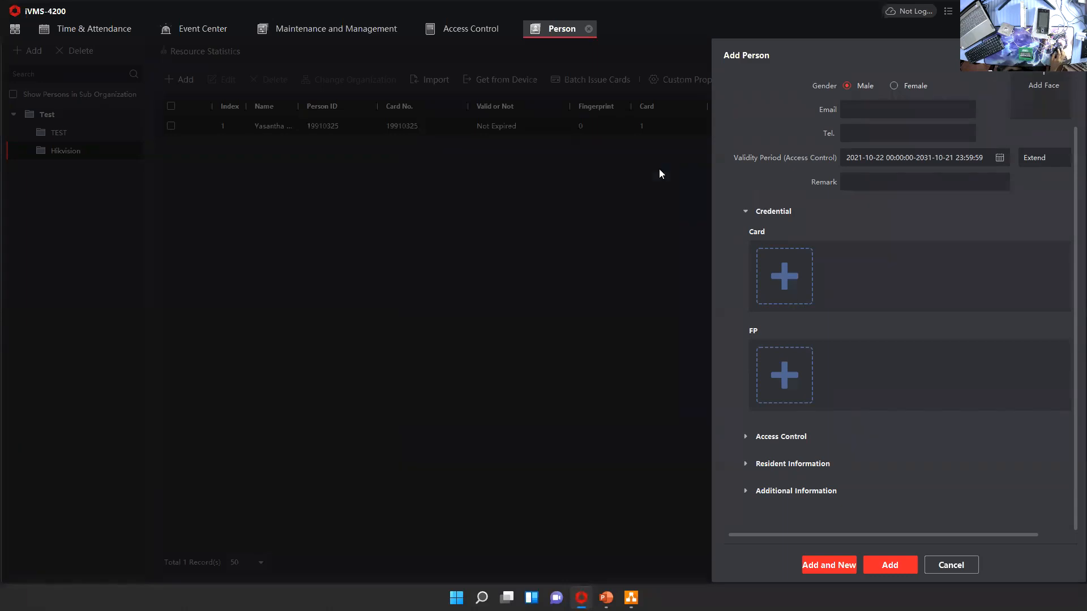
pyautogui.scroll(2, 895, 372)
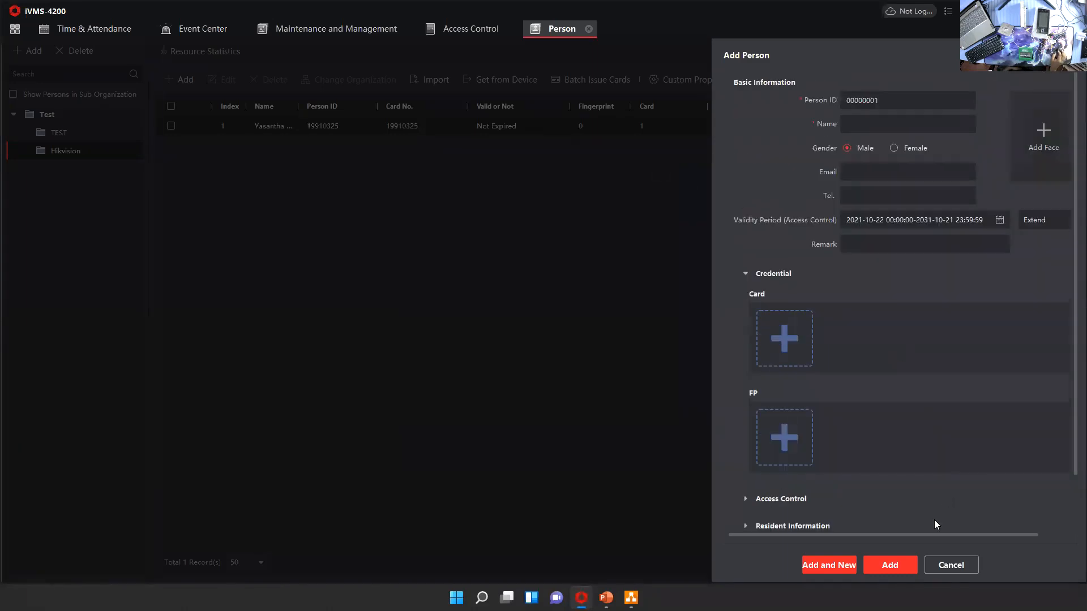
pyautogui.click(934, 568)
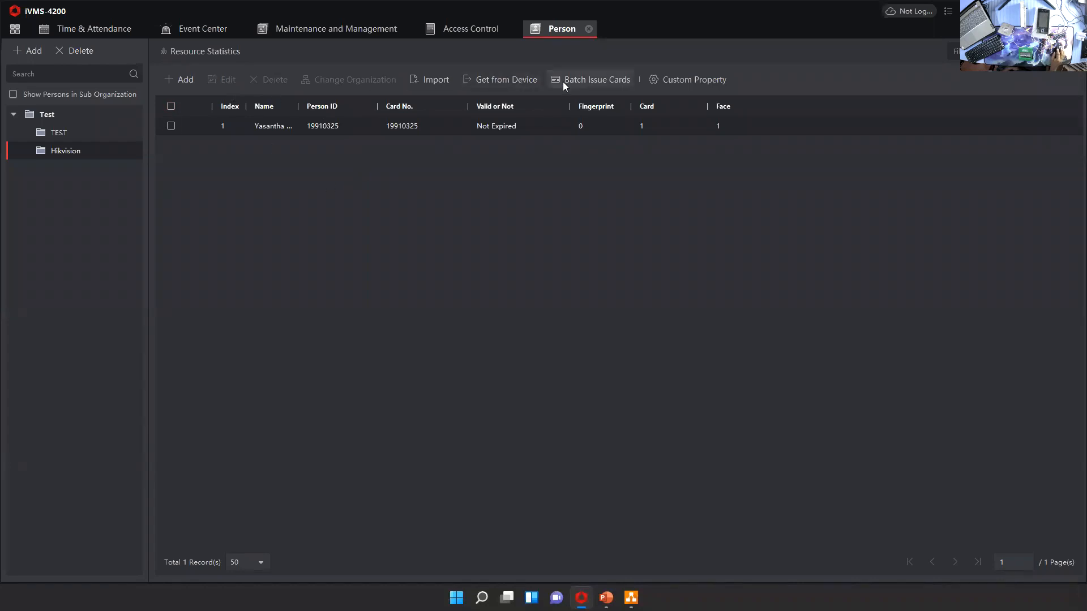
# Open the Holiday page of the Access Control module's template settings
pyautogui.click(447, 33)
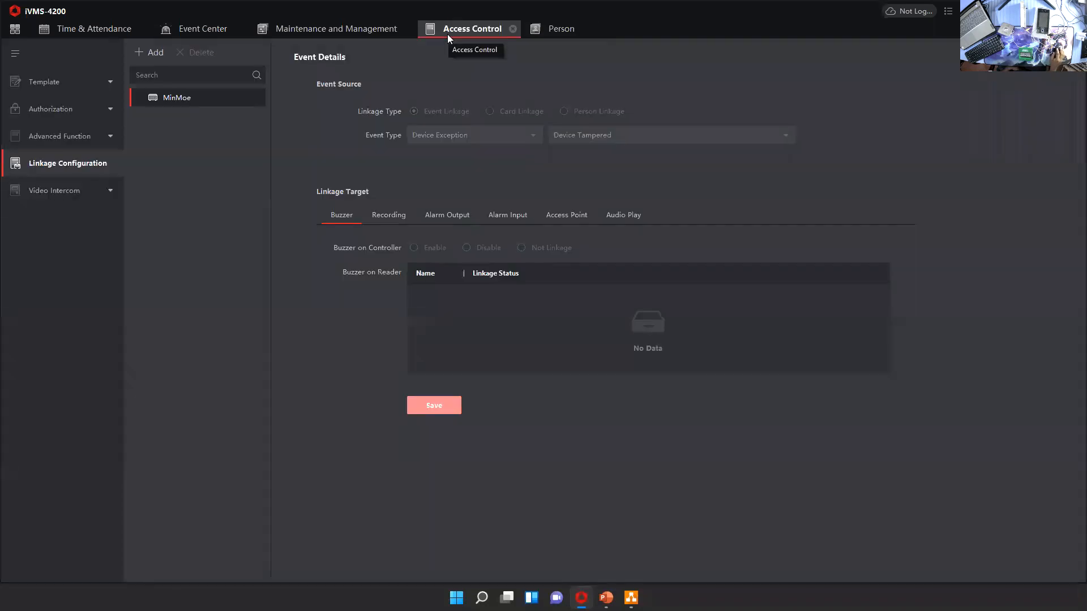
pyautogui.click(30, 83)
pyautogui.click(37, 108)
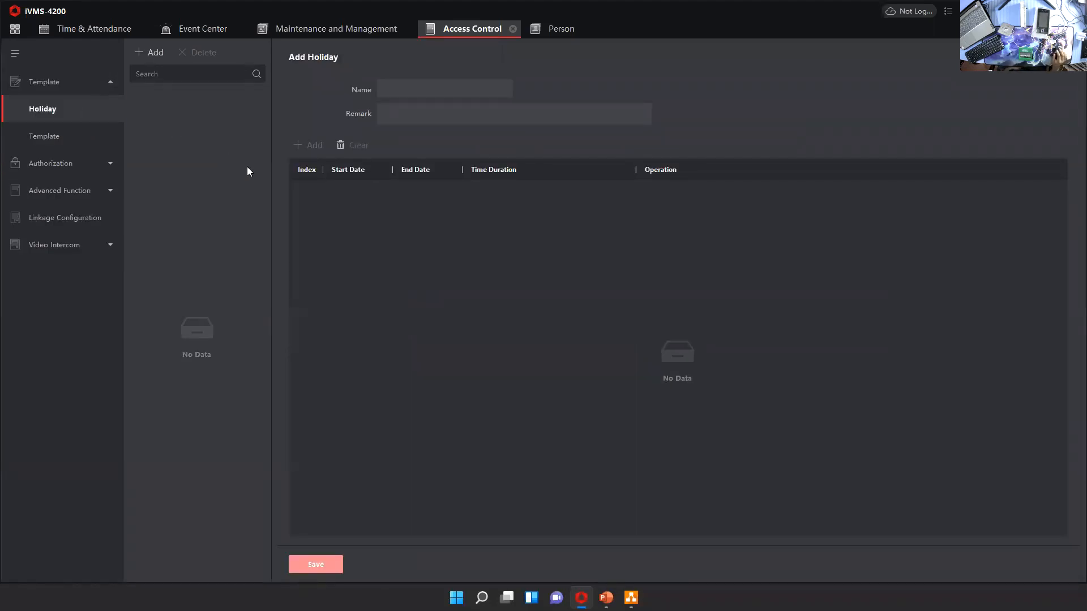
pyautogui.click(18, 34)
pyautogui.click(183, 252)
pyautogui.click(53, 140)
pyautogui.click(58, 120)
# Add a holiday schedule with a holiday dated 2021-10-22 and a time duration from 04:11 to 15:22
pyautogui.click(146, 51)
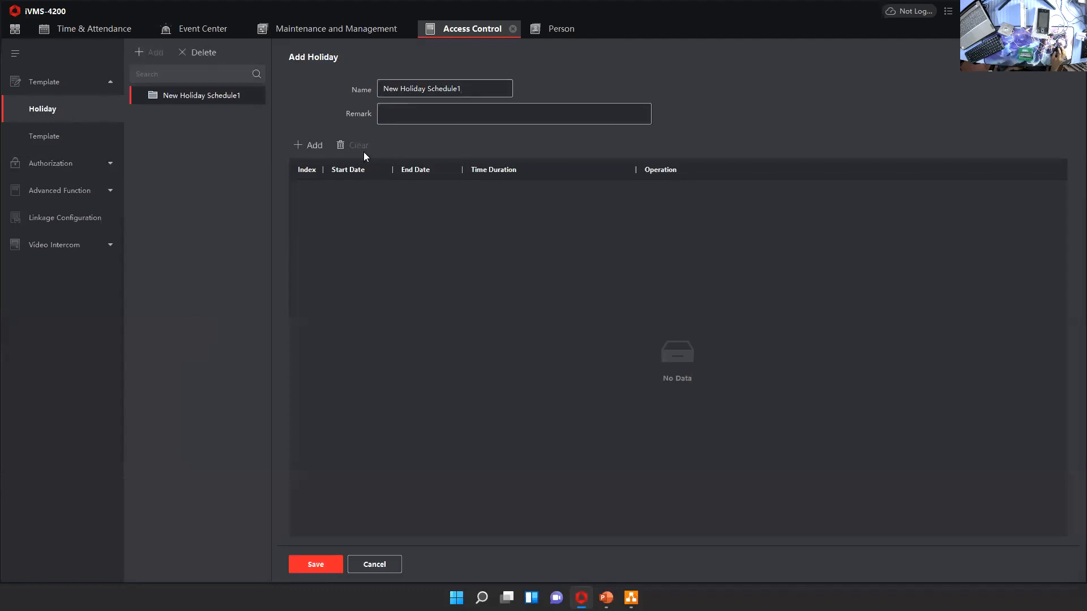
pyautogui.click(310, 146)
pyautogui.click(379, 195)
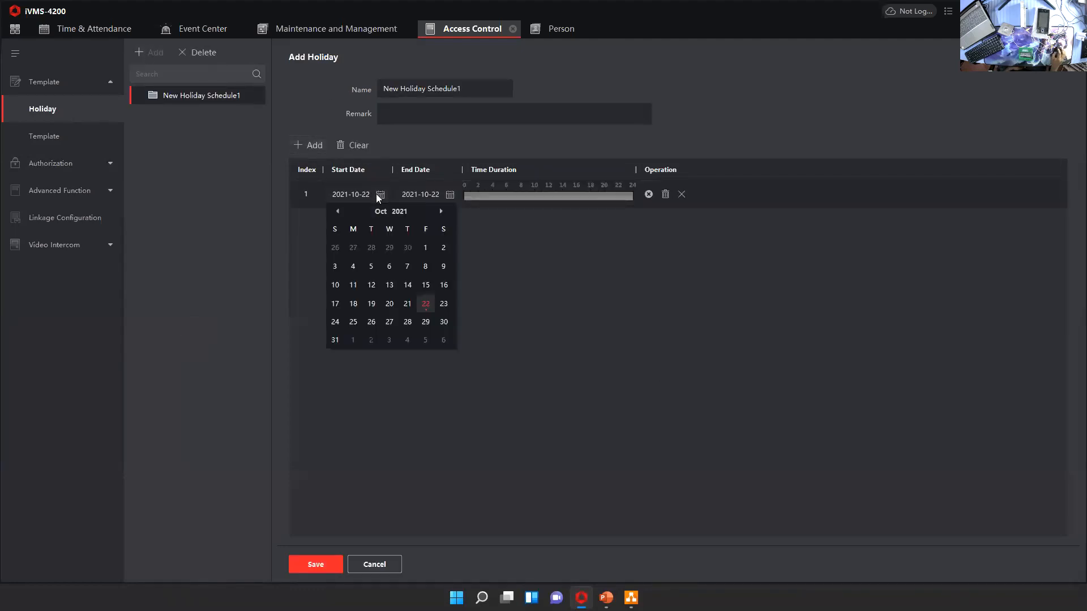
pyautogui.click(449, 194)
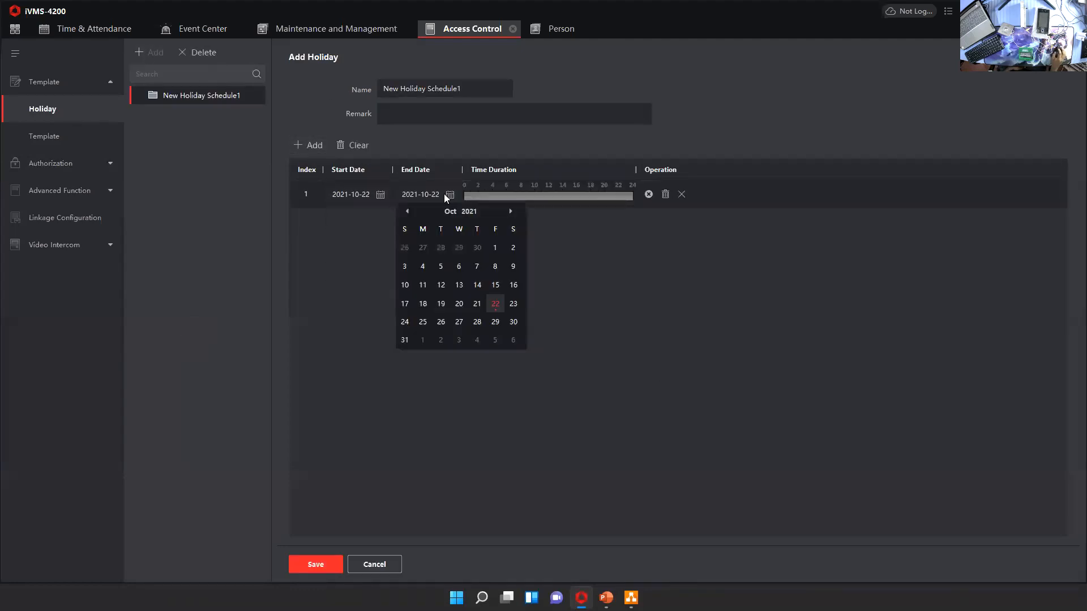
pyautogui.click(355, 223)
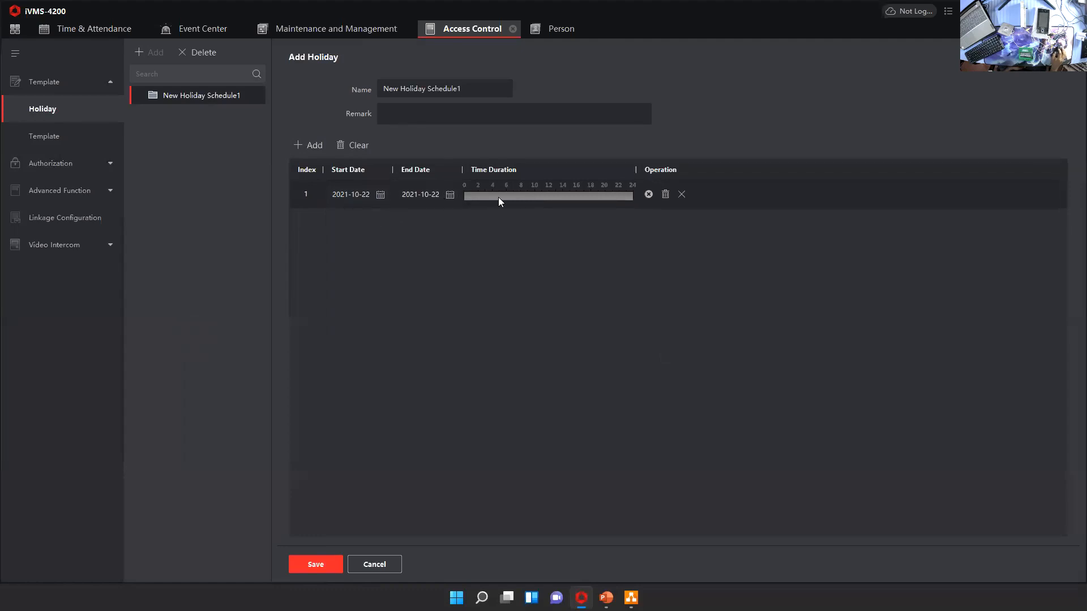
pyautogui.moveTo(483, 194)
pyautogui.mouseDown()
pyautogui.moveTo(562, 193)
pyautogui.moveTo(529, 194)
pyautogui.moveTo(539, 194)
pyautogui.mouseUp()
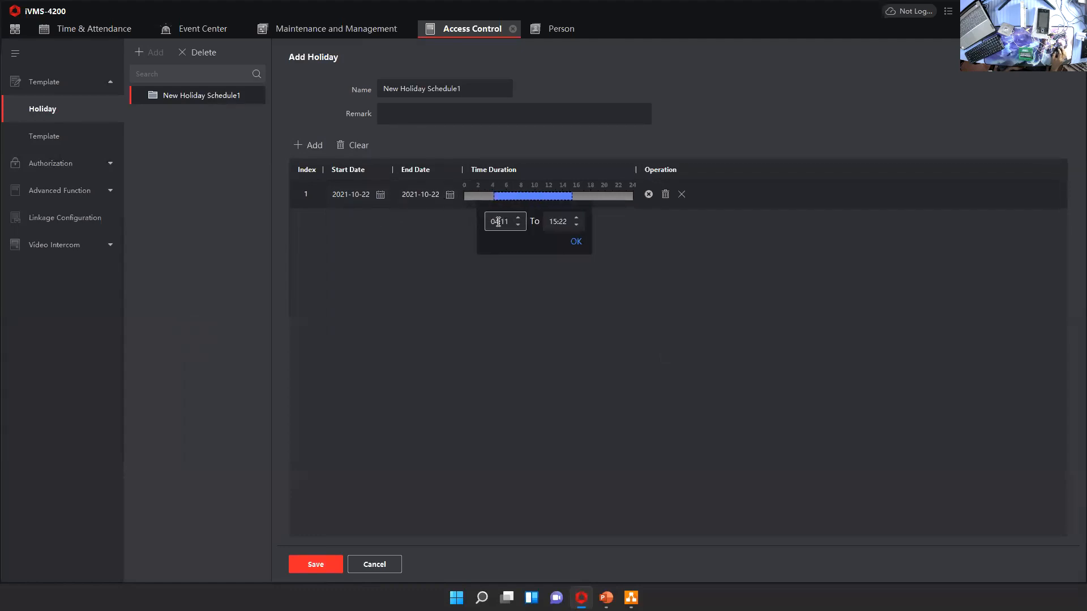
pyautogui.click(576, 242)
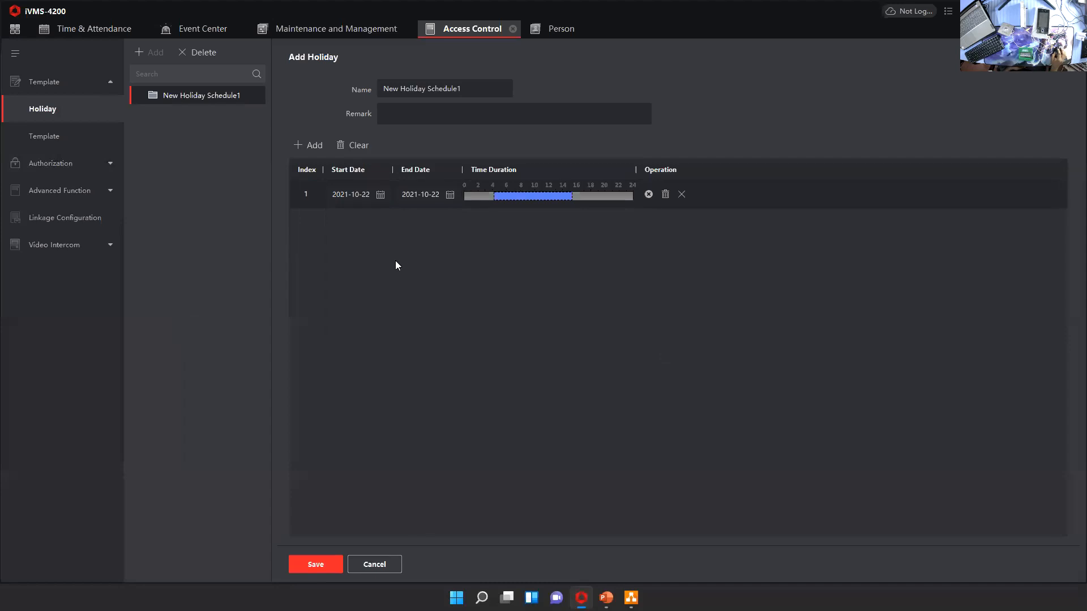
# Add a new access template with a Monday authorization period from 06:40 to 17:20
pyautogui.click(53, 137)
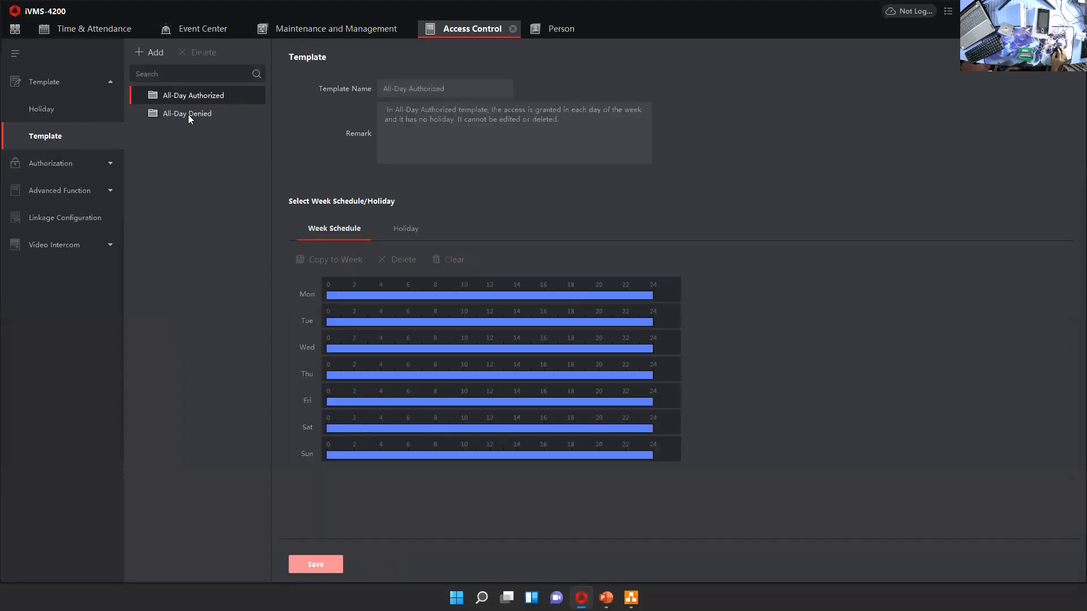
pyautogui.click(153, 54)
pyautogui.moveTo(364, 297); pyautogui.dragTo(500, 298)
pyautogui.click(459, 296)
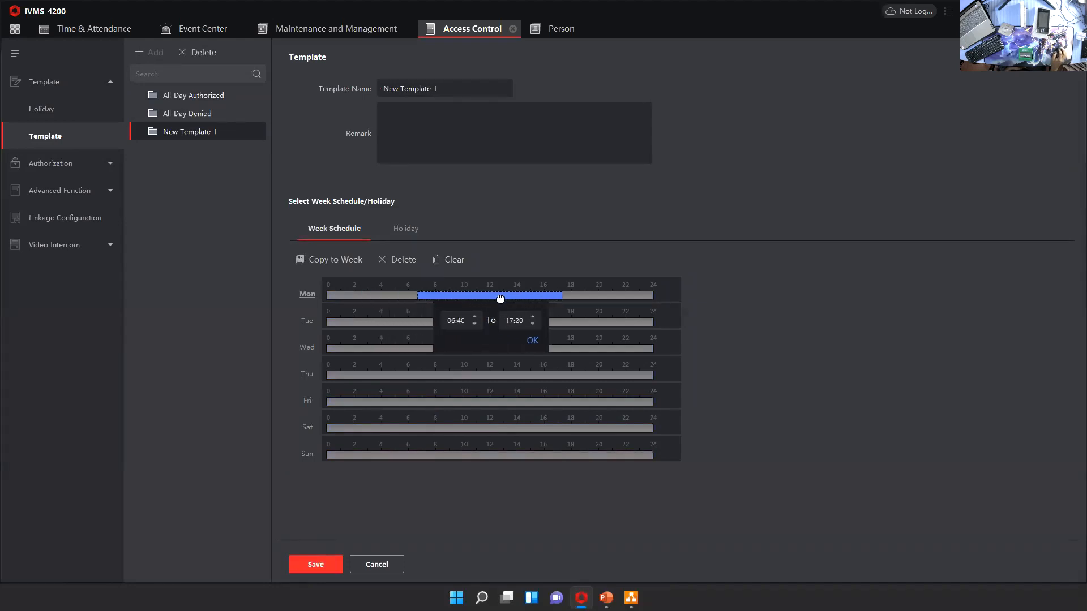
pyautogui.click(450, 321)
pyautogui.click(533, 340)
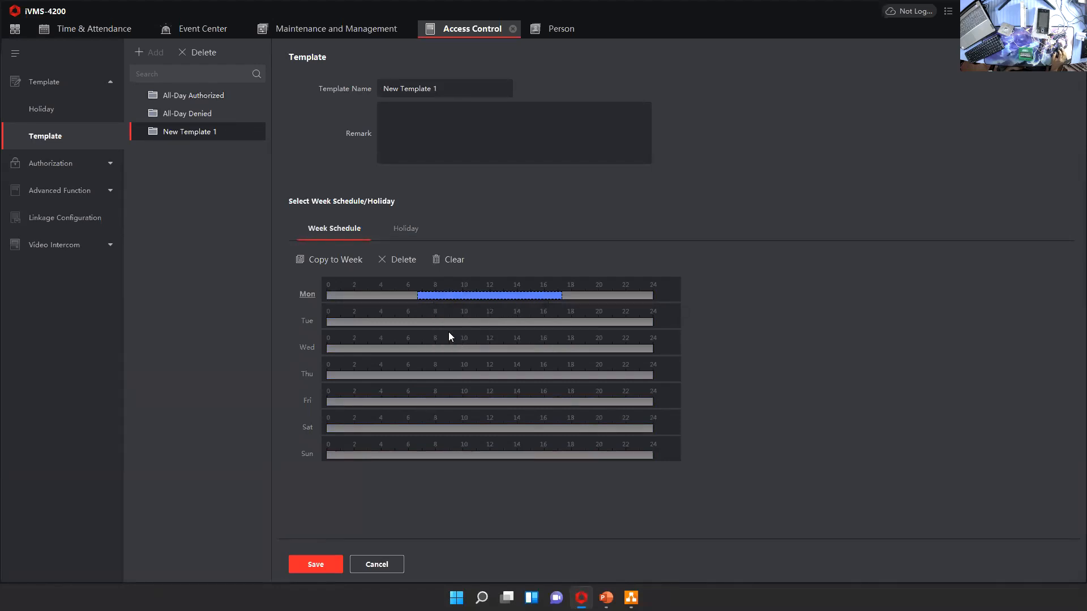
# Examine the new template's holiday selection, and compare the Holiday page with the All-Day Authorized template's week schedule
pyautogui.click(412, 233)
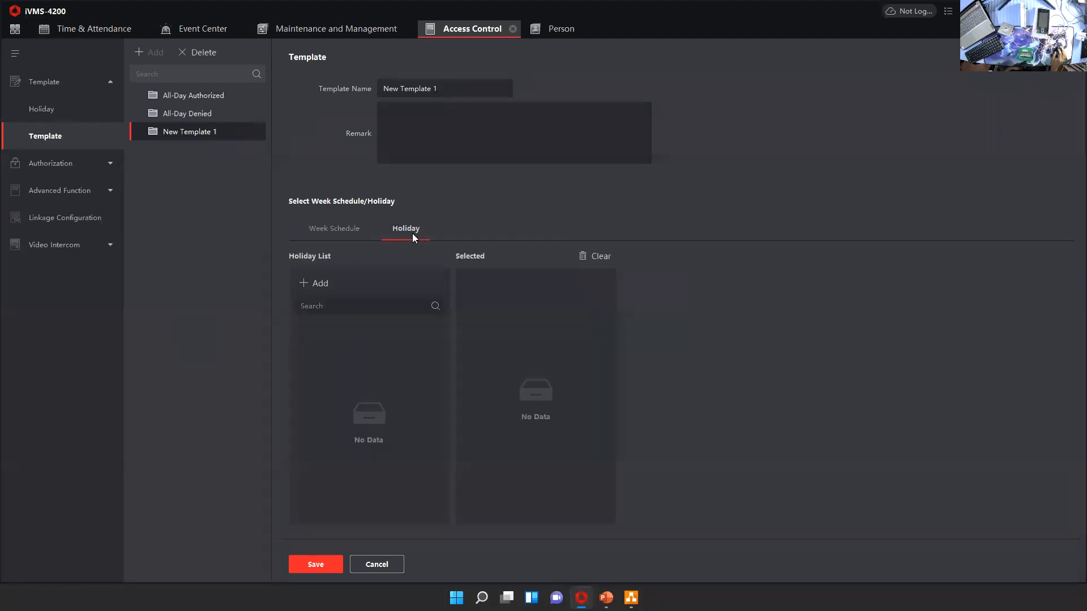
pyautogui.click(334, 232)
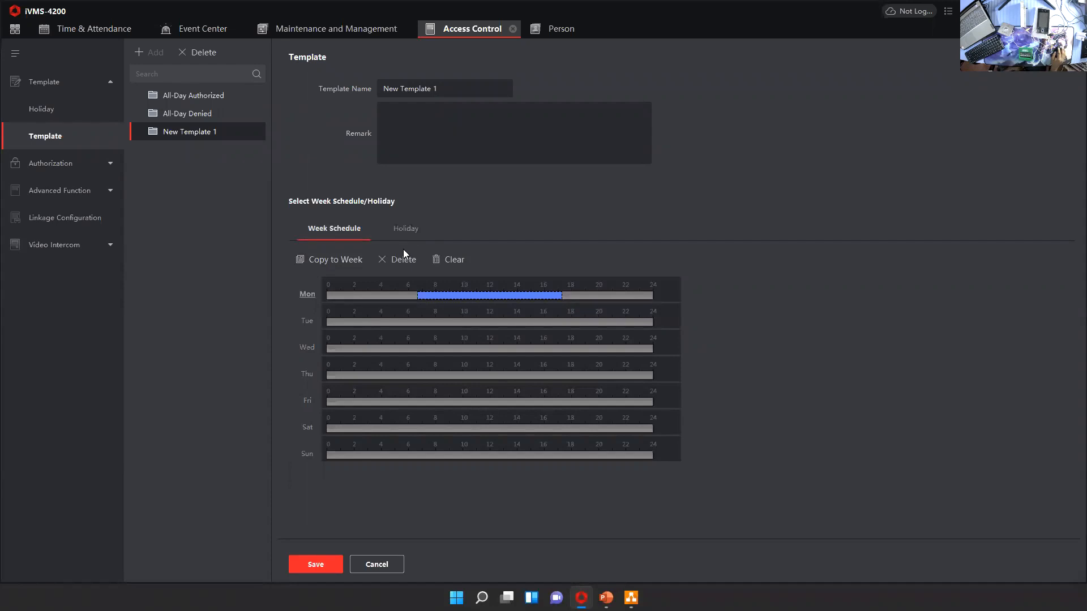
pyautogui.click(55, 121)
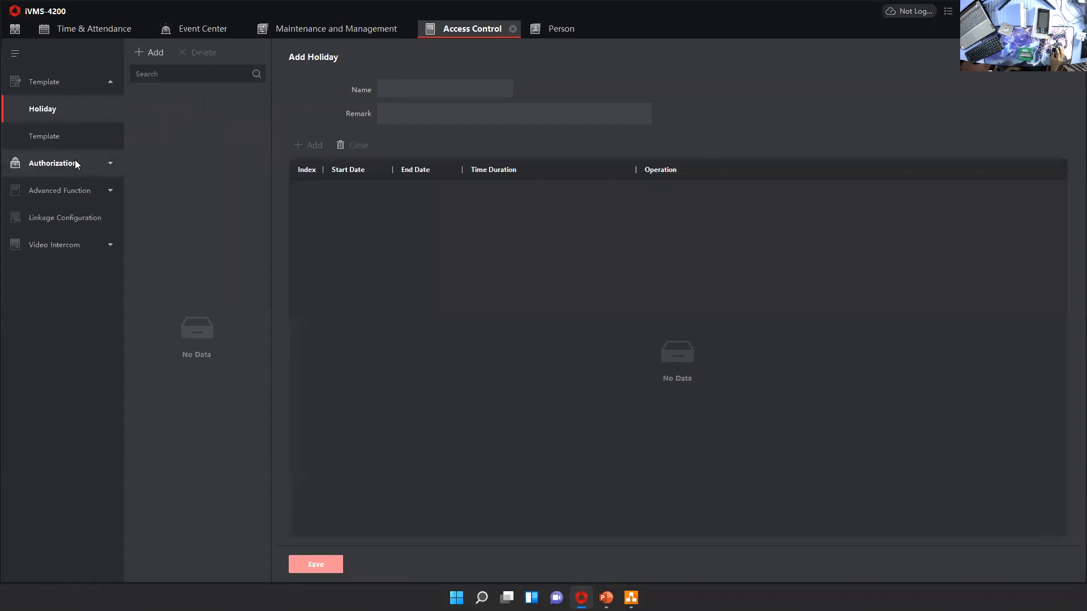
pyautogui.click(63, 139)
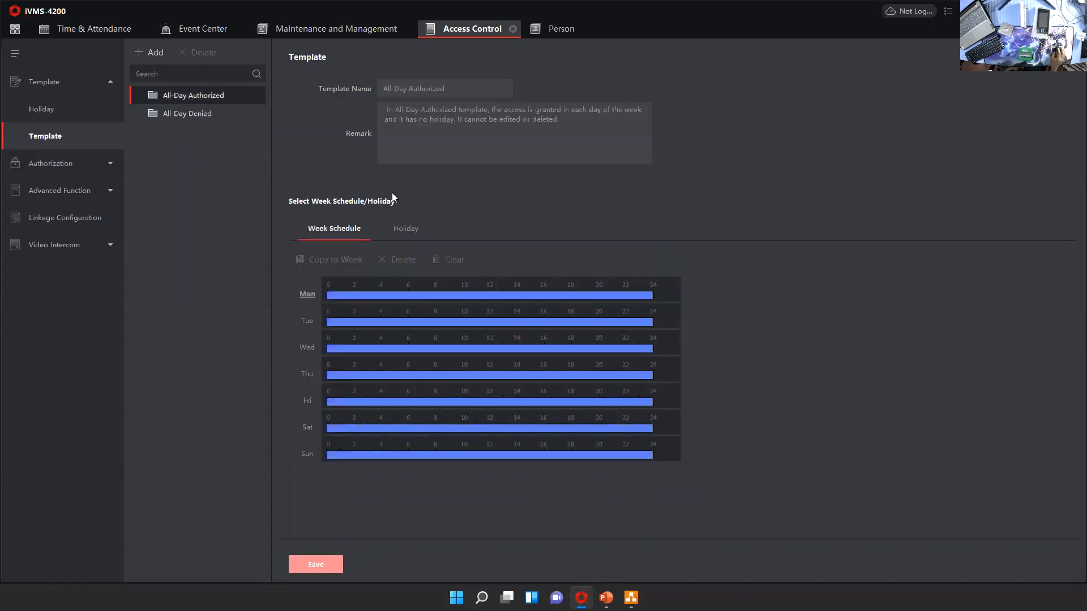
pyautogui.click(37, 111)
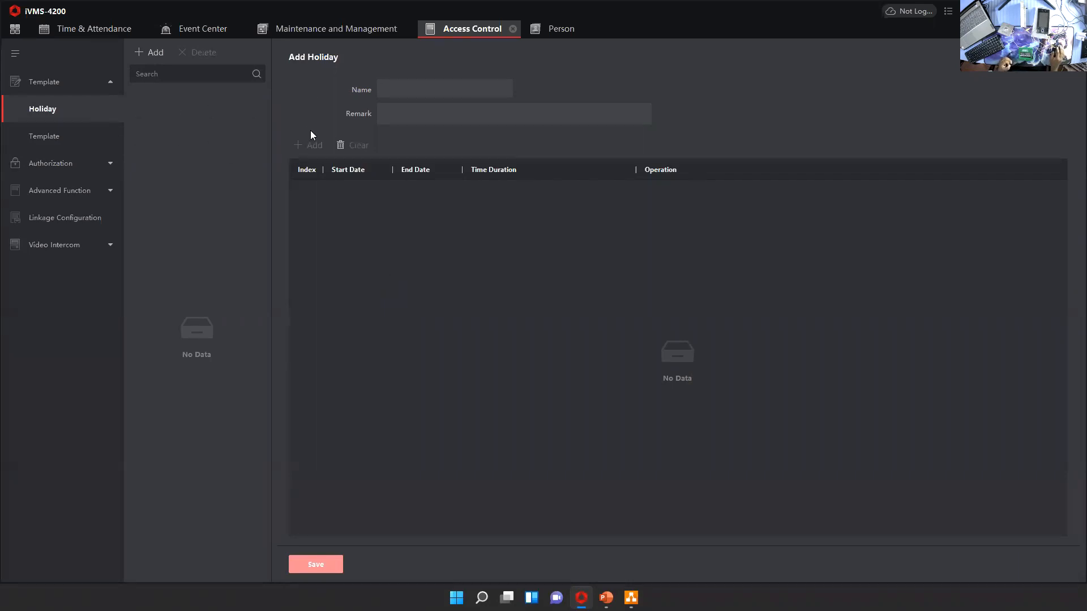
pyautogui.click(69, 138)
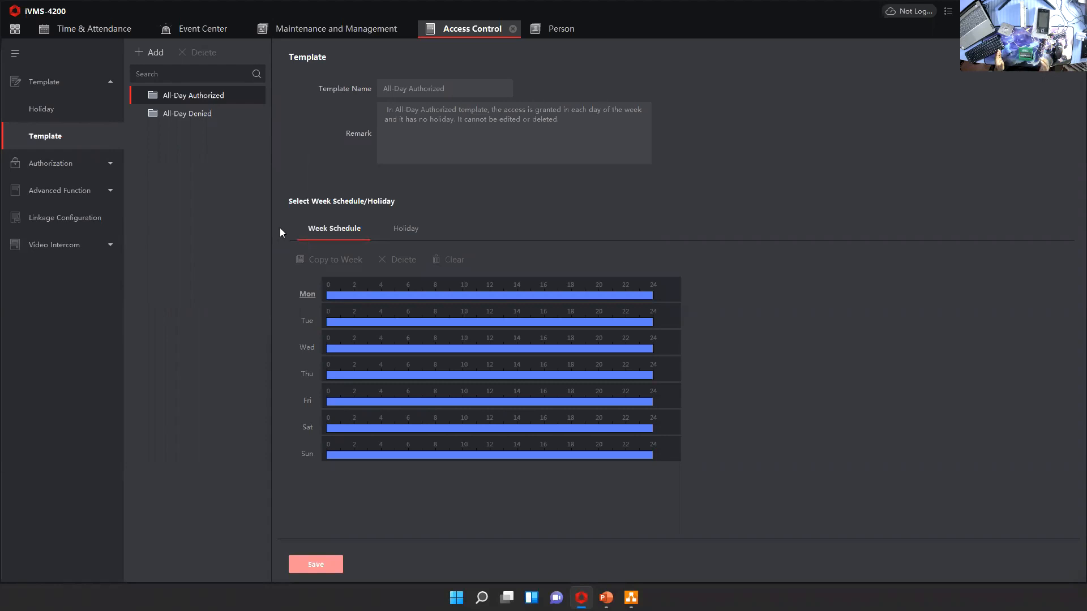
# Add a new access template with a Monday period from about 05:00 to 17:00, and check its holiday list
pyautogui.click(148, 53)
pyautogui.moveTo(394, 295); pyautogui.dragTo(557, 297)
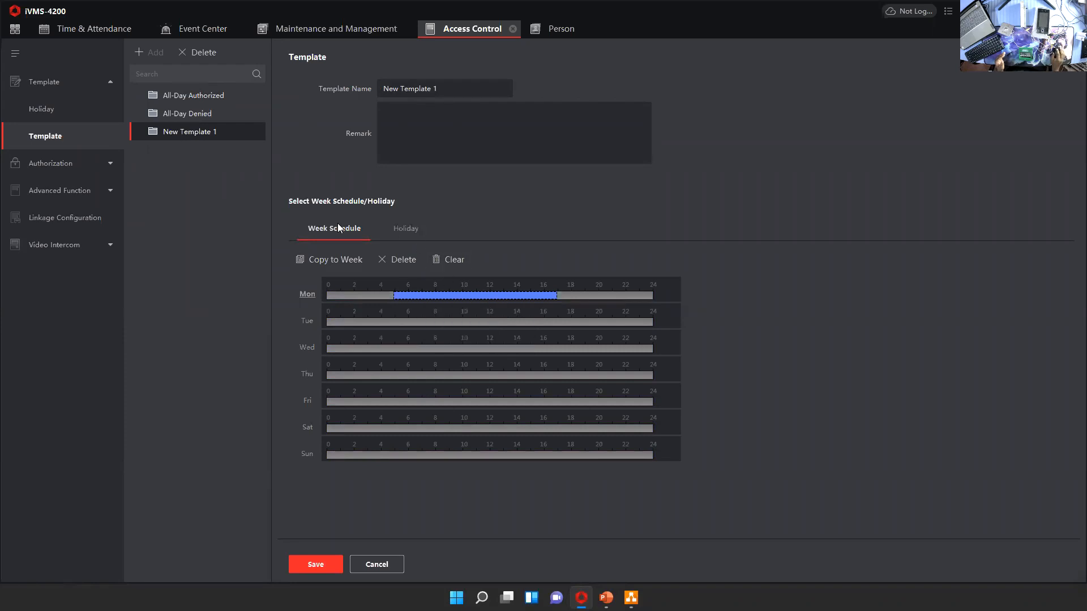
pyautogui.click(396, 229)
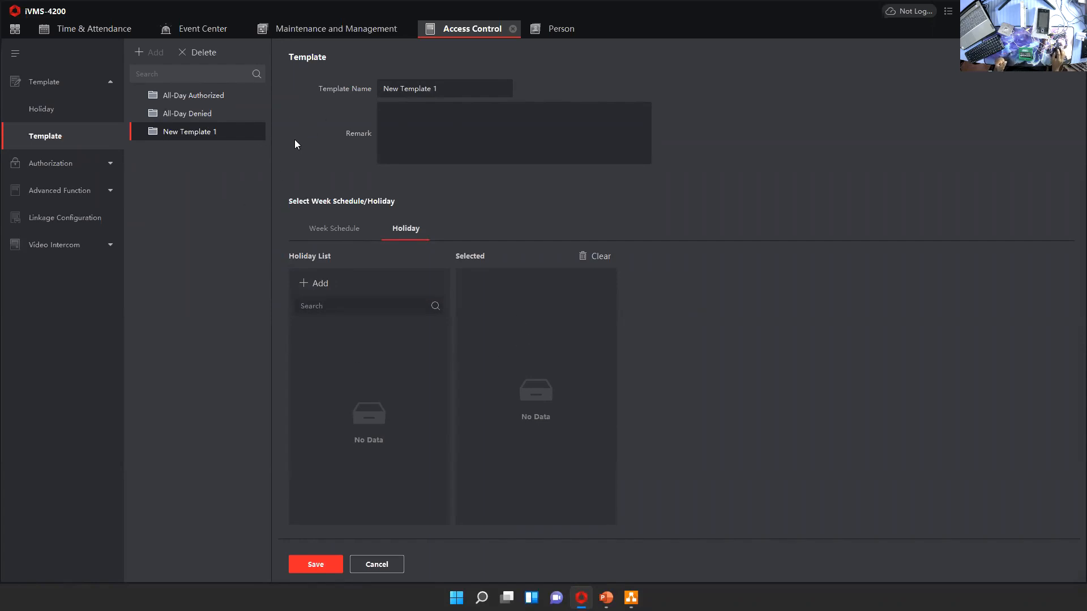
pyautogui.click(333, 232)
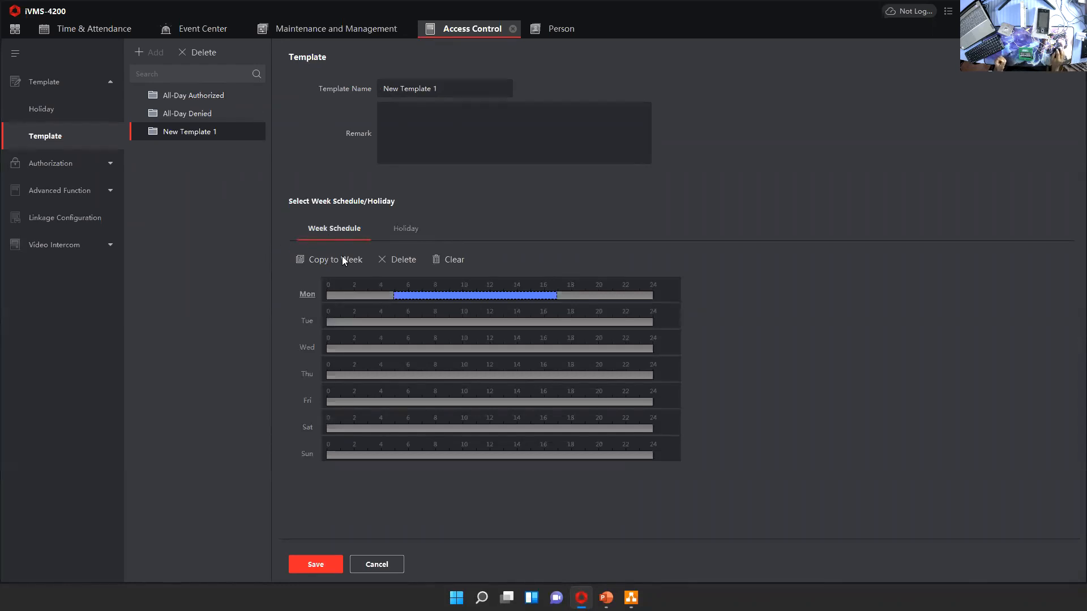
# Check the new template's holiday list and week schedule, and open the access group list under Authorization
pyautogui.click(402, 233)
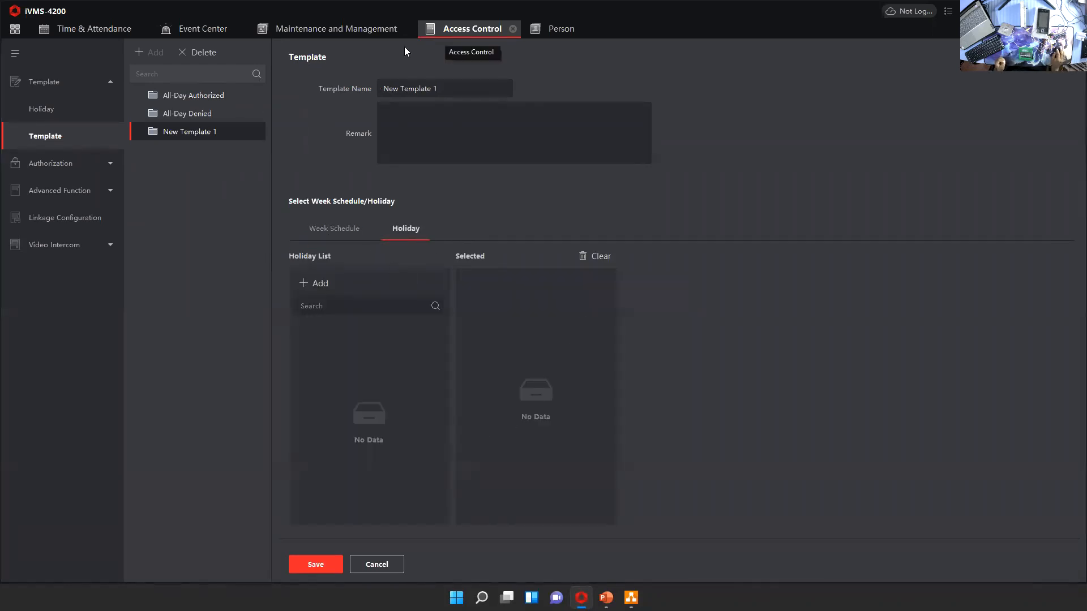
pyautogui.click(335, 228)
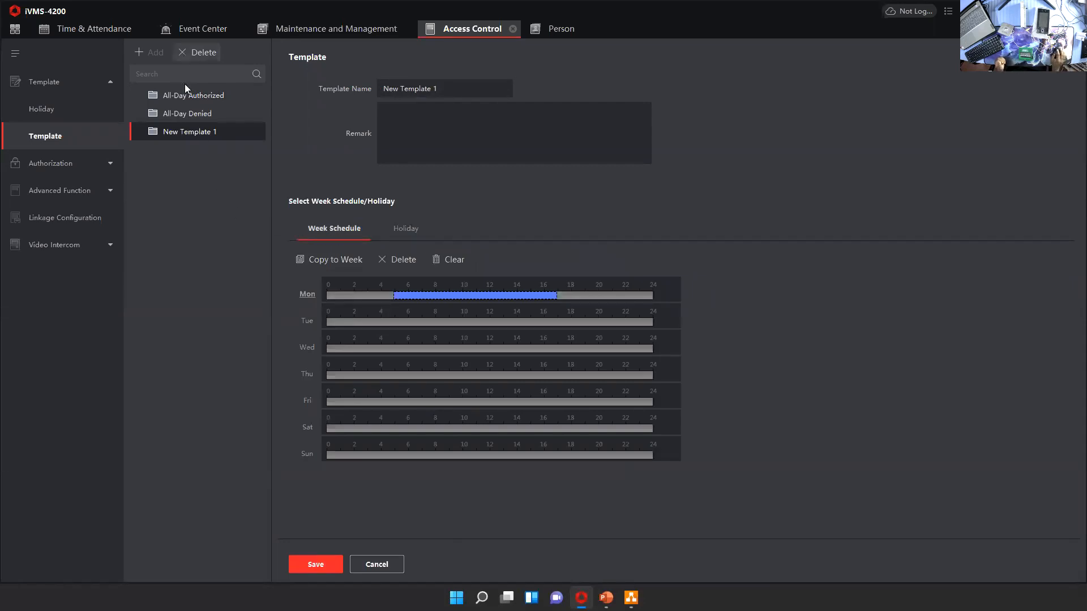
pyautogui.click(48, 165)
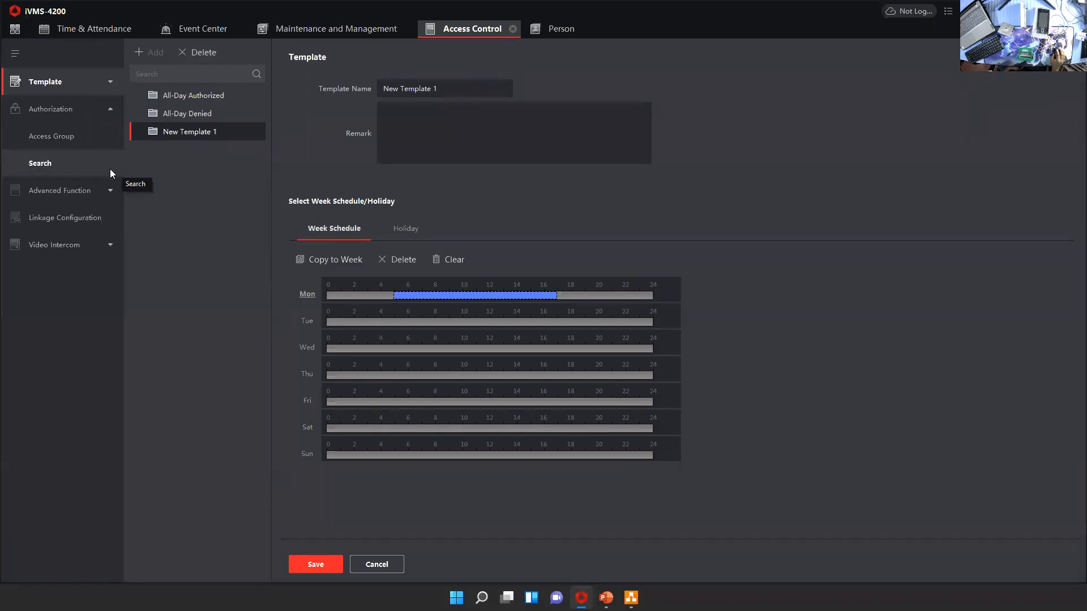
pyautogui.click(68, 136)
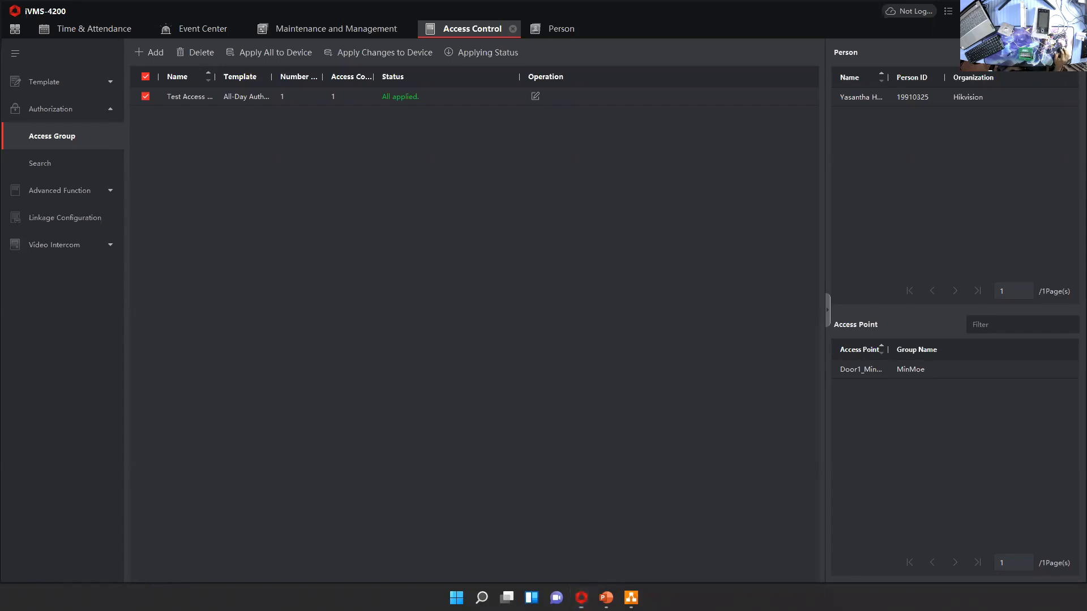
# Start a new access group named Test Group with the person under Hikvision, and try to assign the access point Door1_MinMoe
pyautogui.click(158, 54)
pyautogui.click(806, 86)
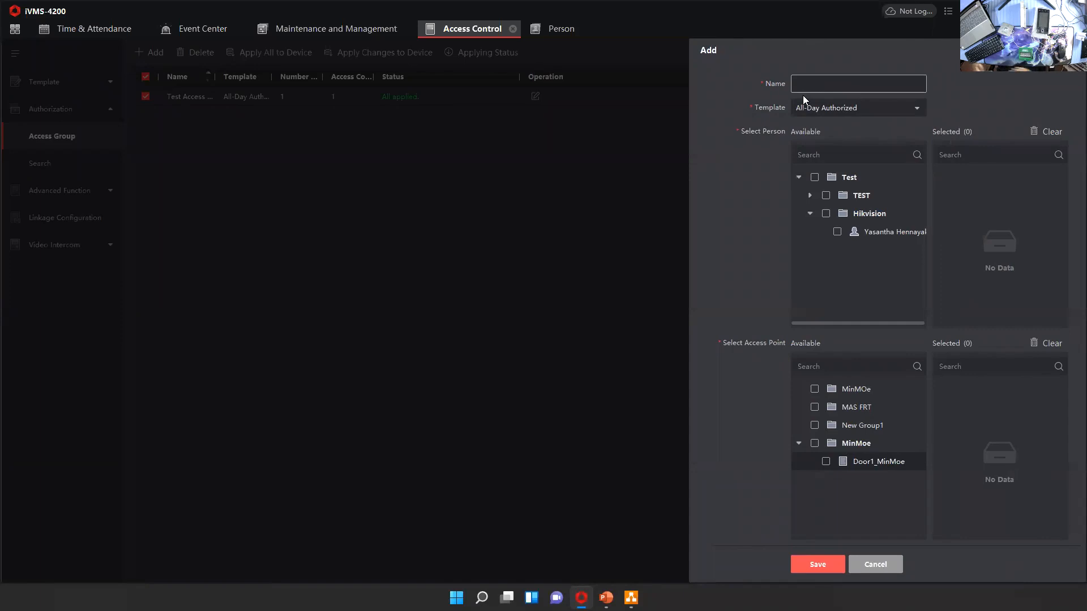
pyautogui.write('Test Group')
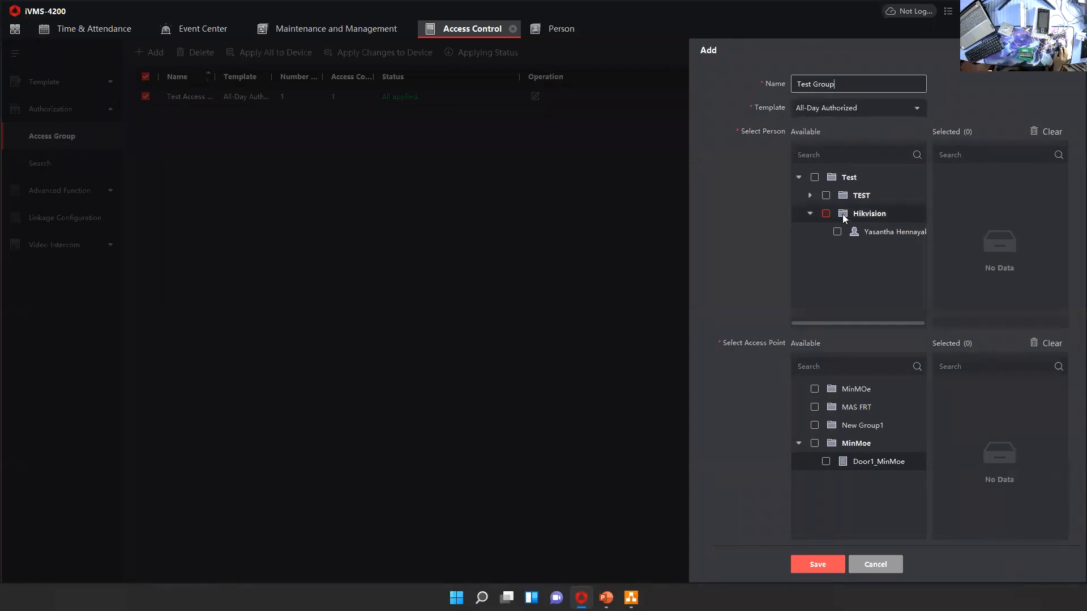
pyautogui.click(838, 232)
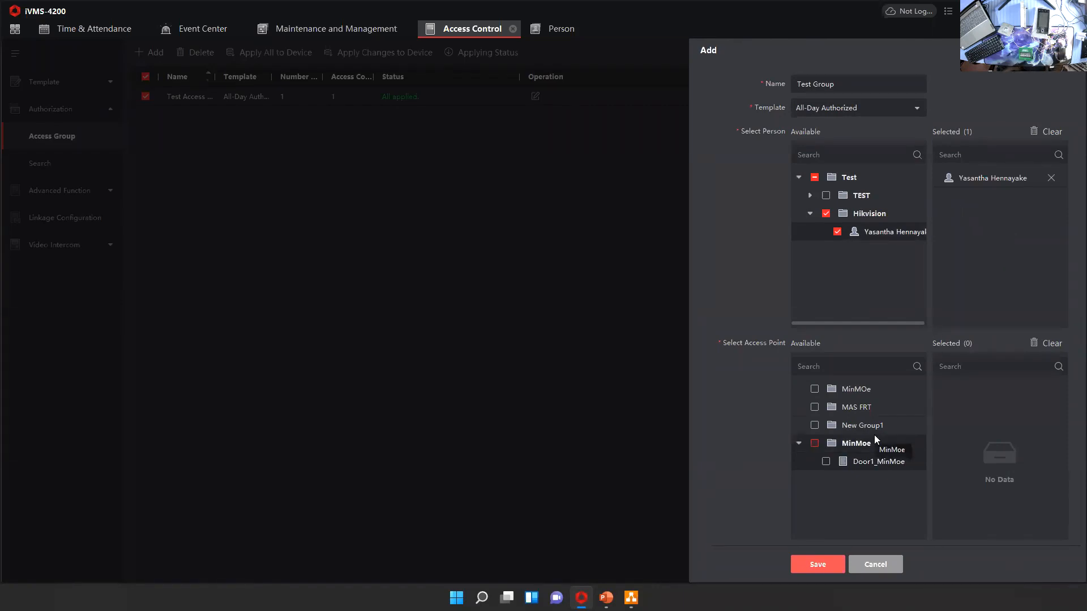
pyautogui.click(826, 462)
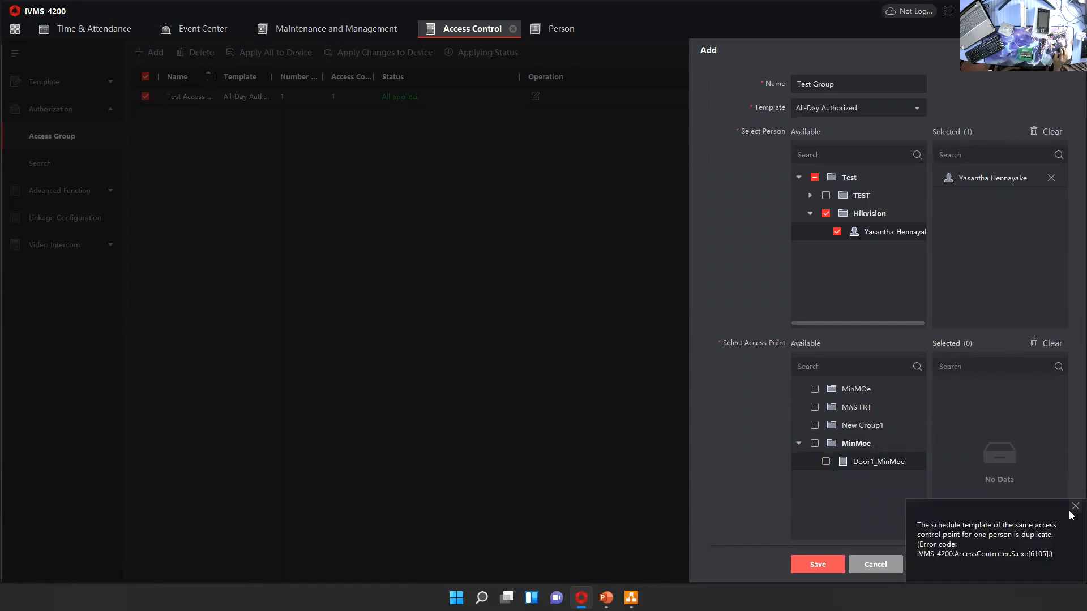
# Replace the Hikvision person with the TEST organization's members in the new access group, and assign the access point Door1_MinMoe
pyautogui.click(1075, 506)
pyautogui.click(826, 195)
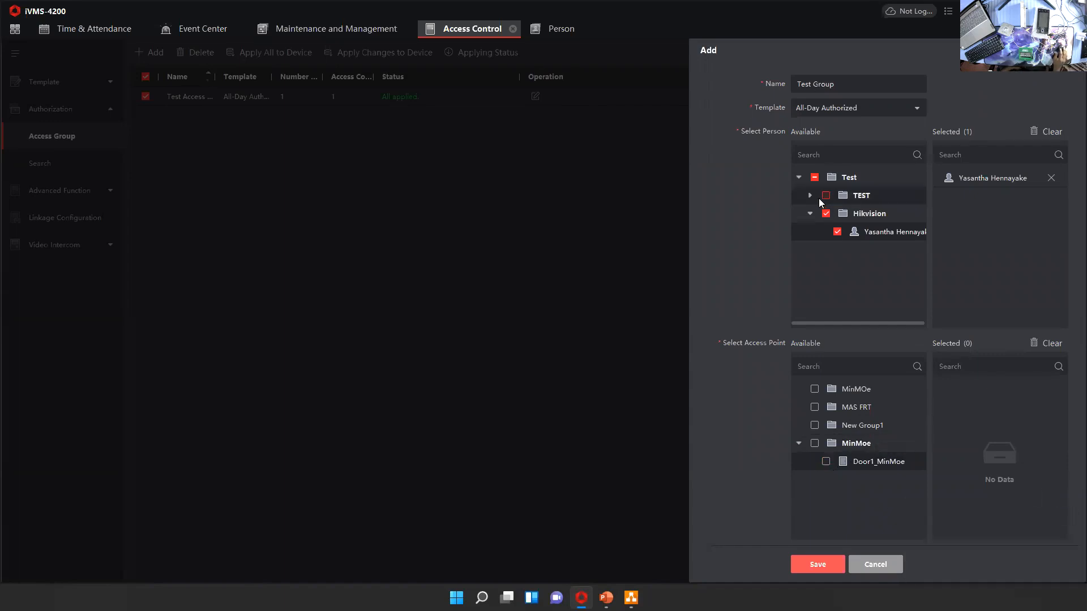
pyautogui.click(826, 462)
pyautogui.click(1075, 506)
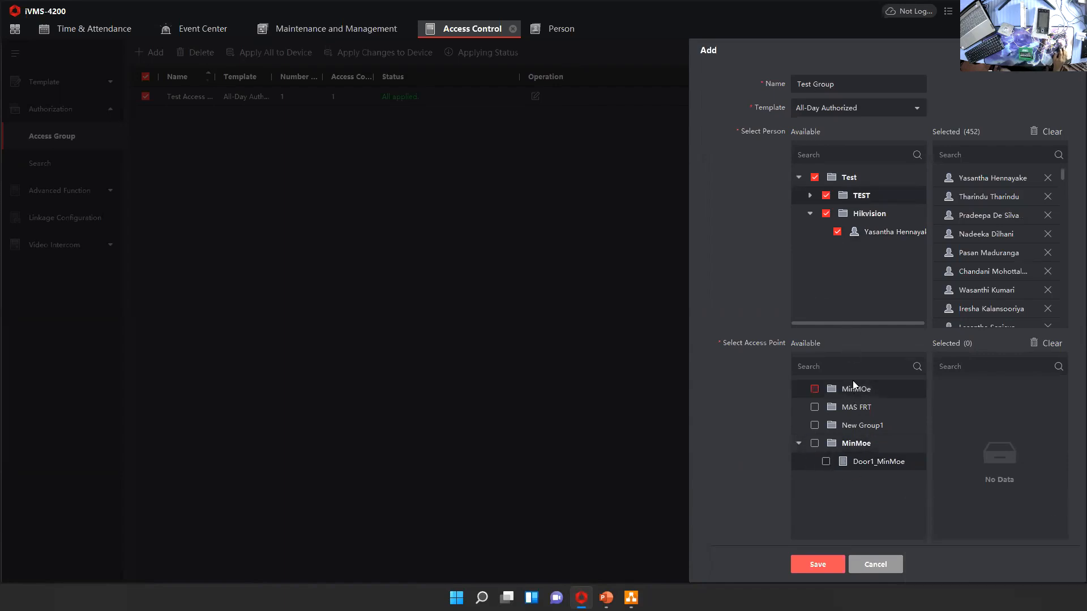
pyautogui.click(838, 232)
pyautogui.click(826, 461)
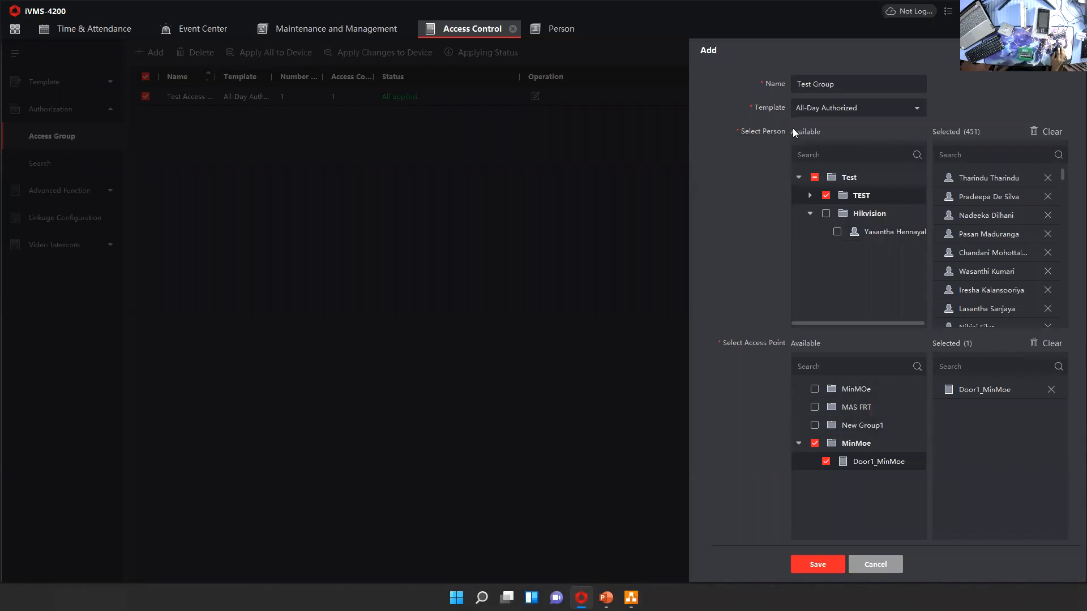
# Check the name and template options of the new access group, and discard the group without saving
pyautogui.moveTo(848, 83); pyautogui.dragTo(788, 84)
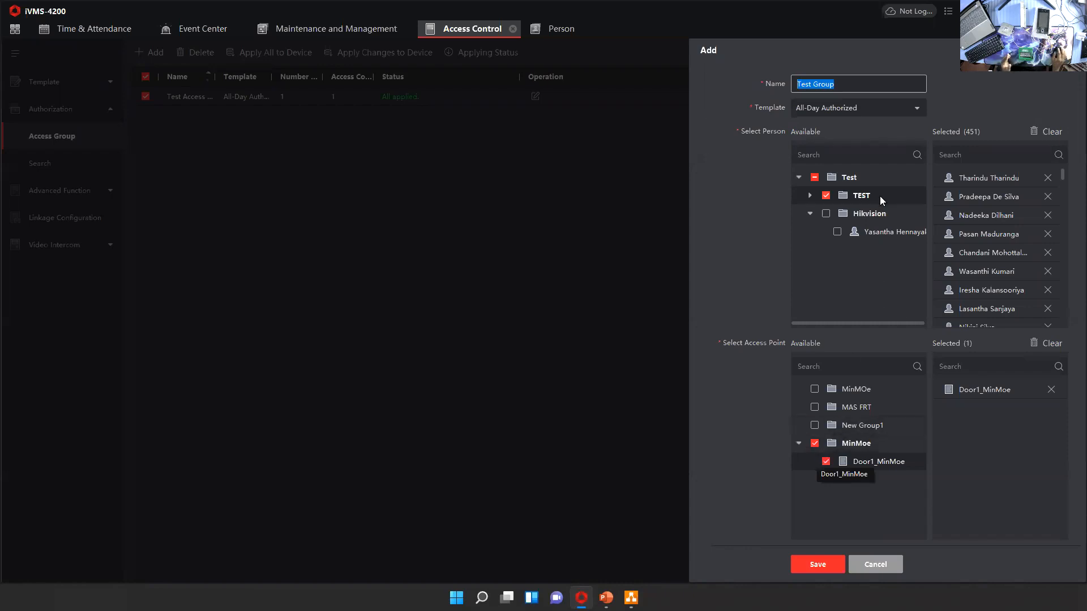
pyautogui.click(853, 108)
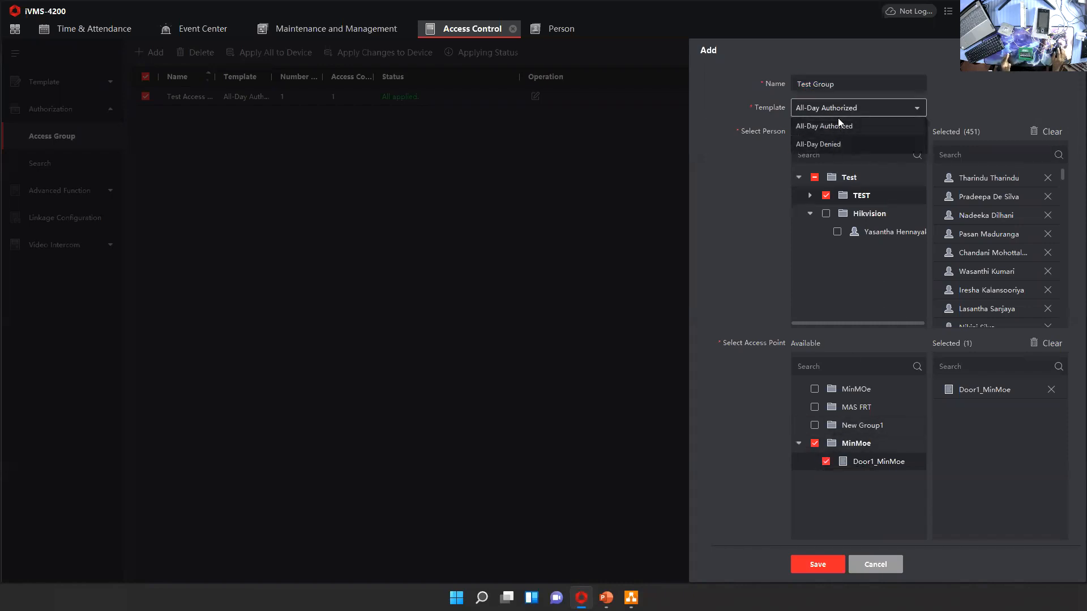
pyautogui.click(940, 98)
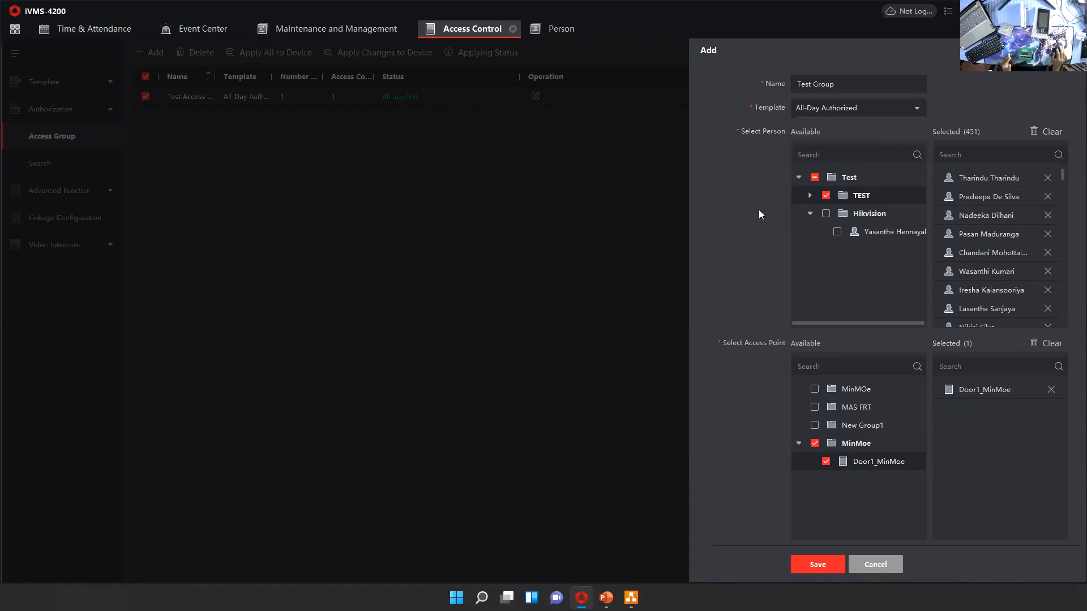
pyautogui.click(809, 114)
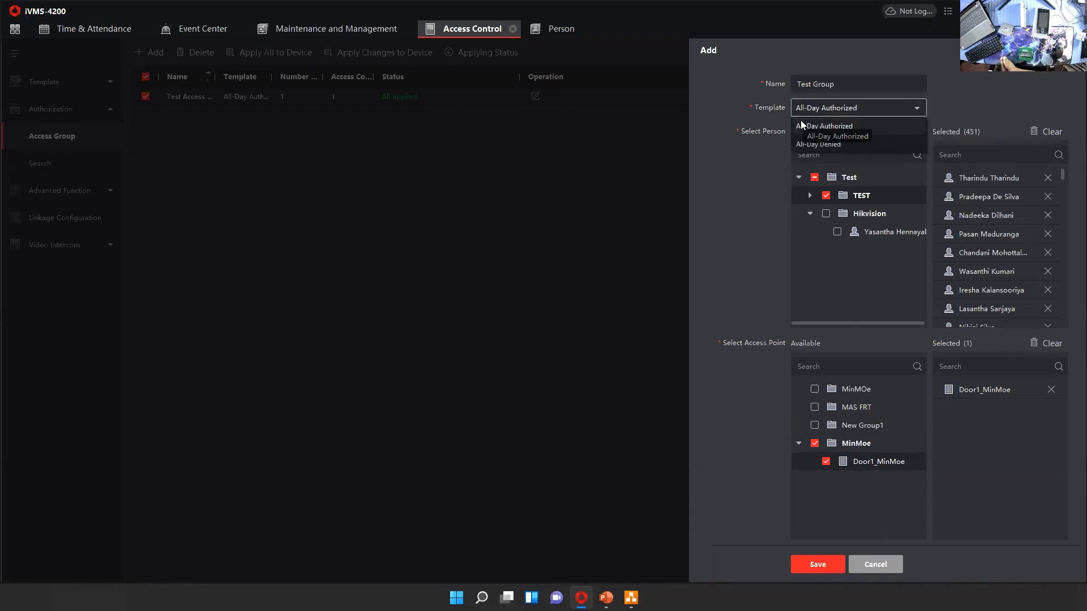
pyautogui.click(797, 220)
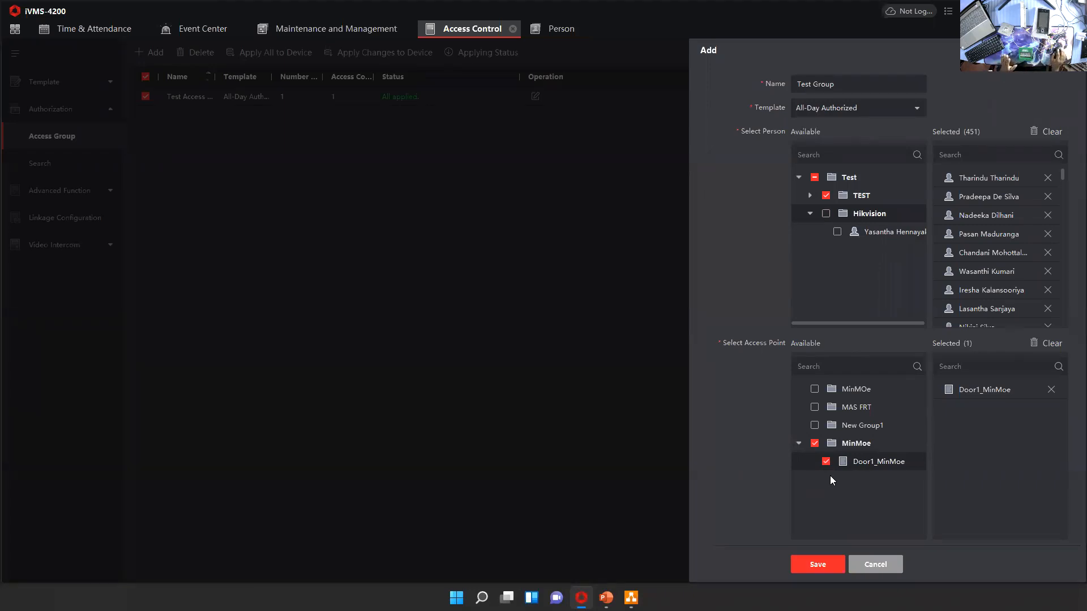
pyautogui.click(883, 560)
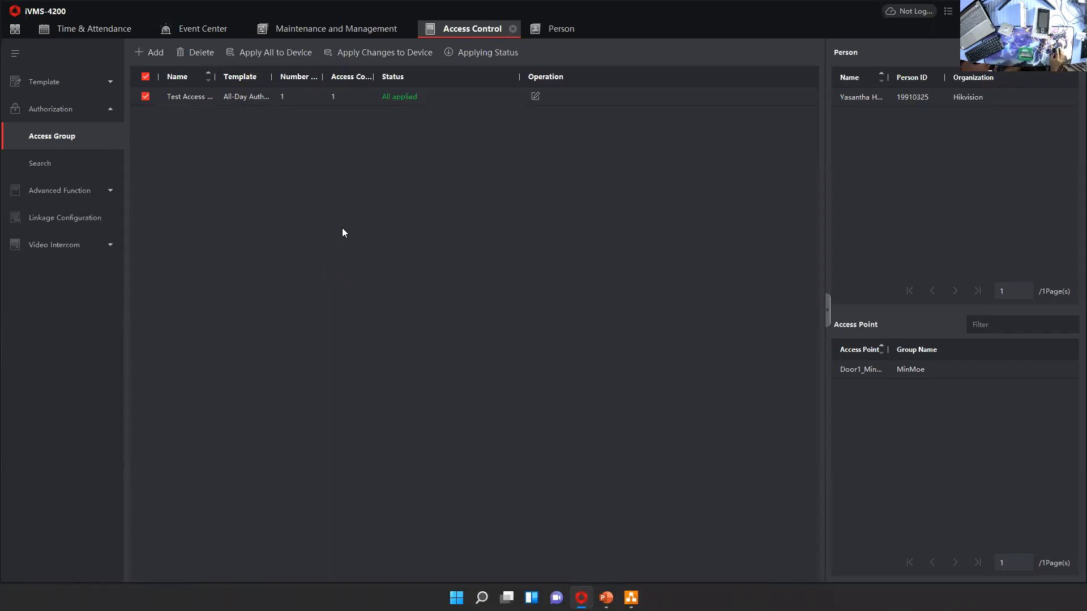
# Apply all settings of Test Access Group to the device, and review the applying details for MinMoe
pyautogui.click(145, 97)
pyautogui.click(146, 97)
pyautogui.click(267, 52)
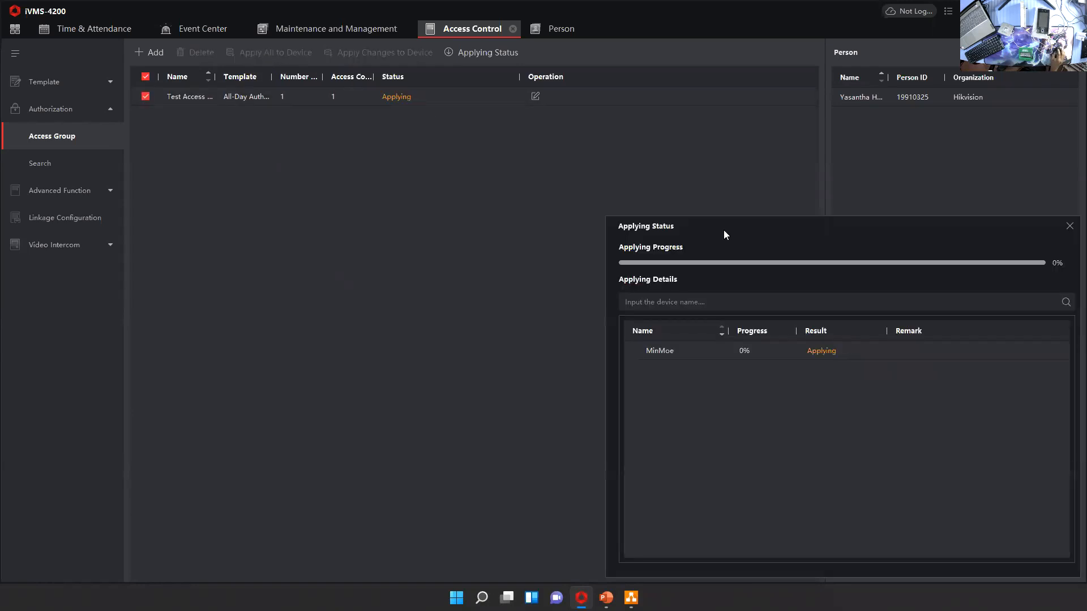
pyautogui.moveTo(723, 232); pyautogui.dragTo(533, 139)
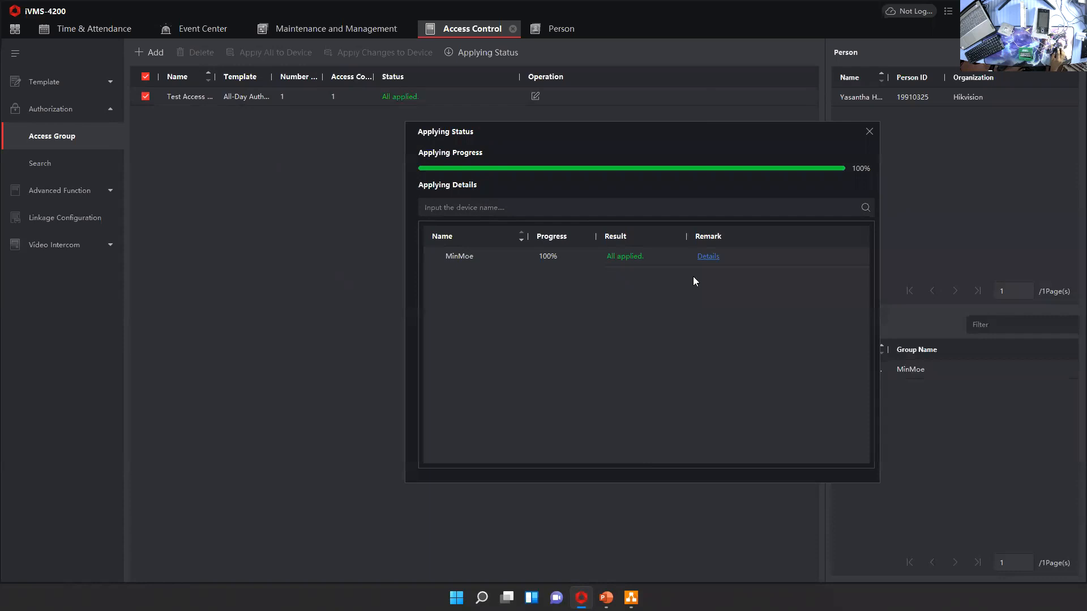
pyautogui.click(708, 206)
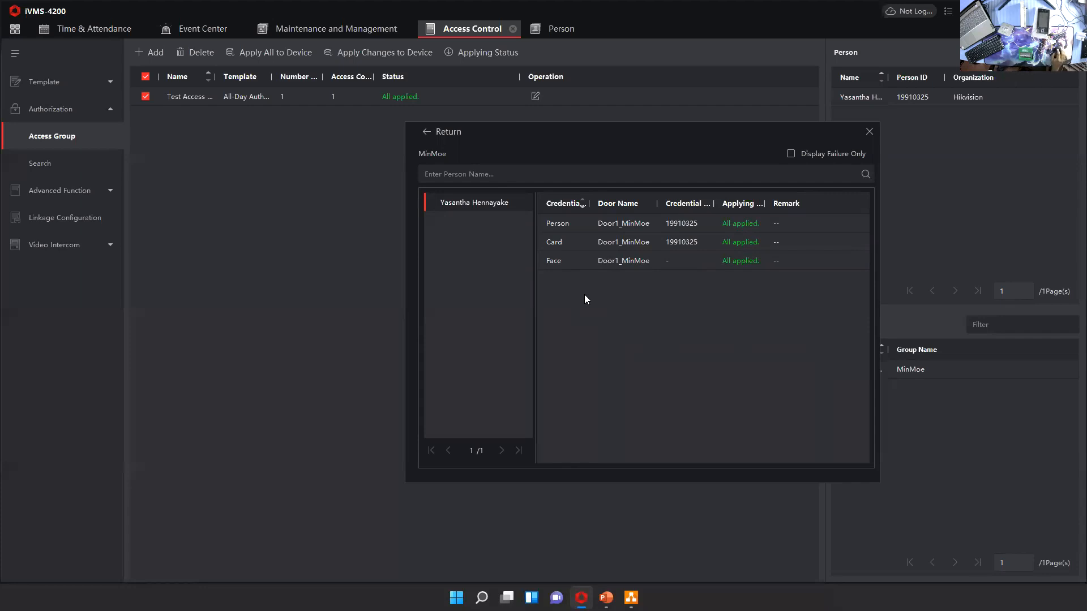
pyautogui.click(869, 131)
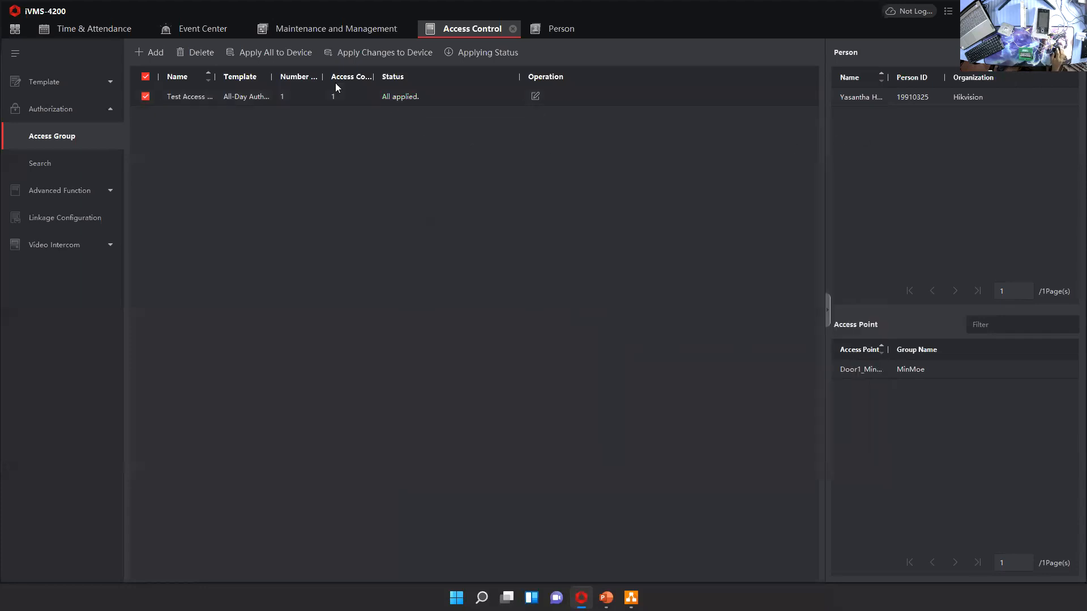
# Try to apply only the changes of Test Access Group to the device, and review the applying status
pyautogui.click(371, 56)
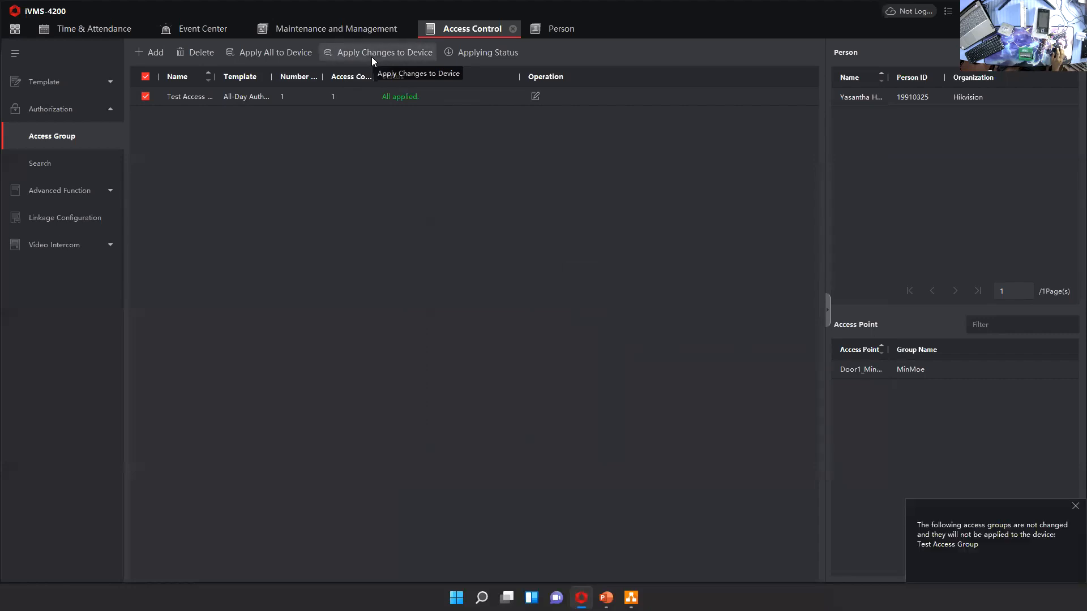
pyautogui.click(1075, 506)
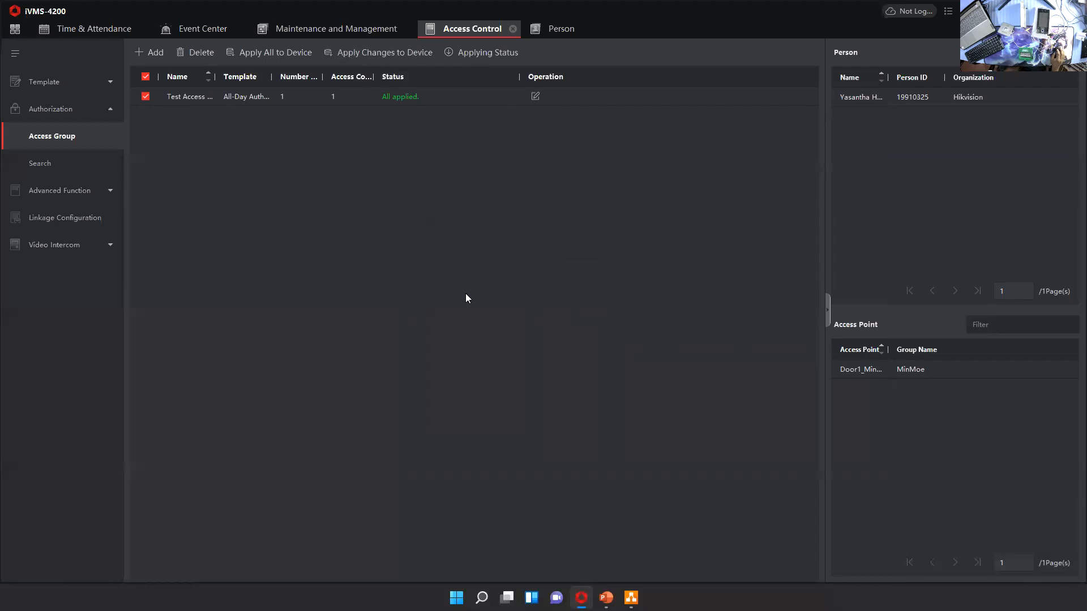
pyautogui.click(457, 55)
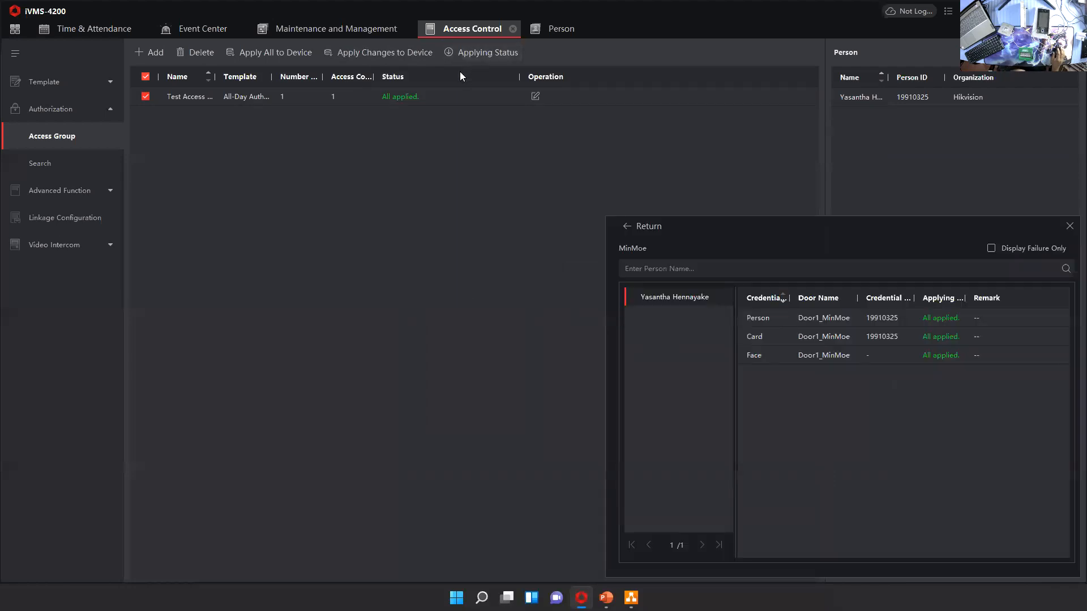
pyautogui.moveTo(750, 234); pyautogui.dragTo(594, 179)
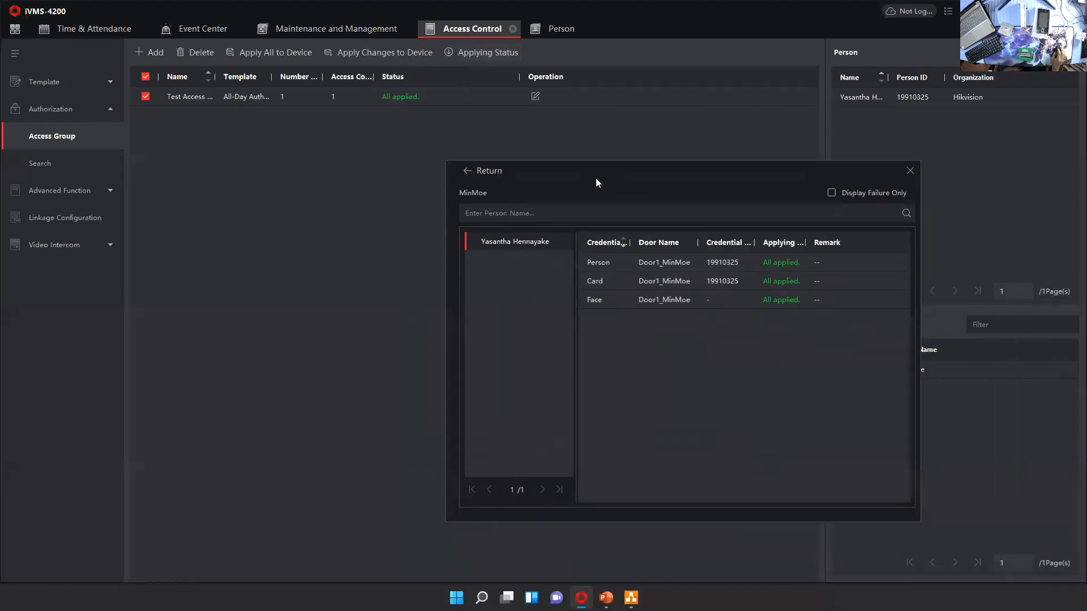
pyautogui.click(912, 174)
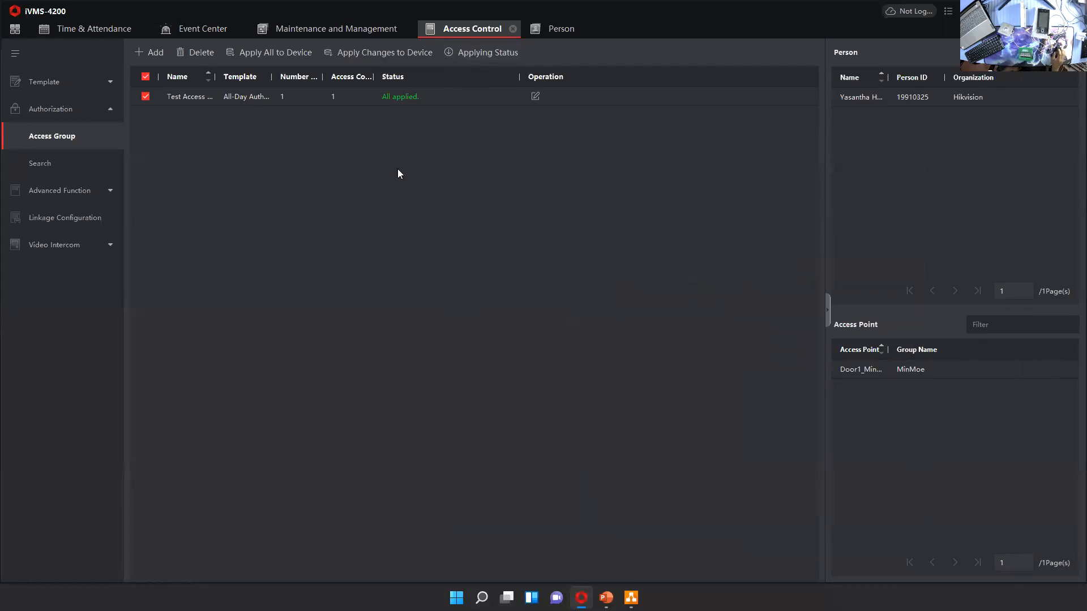
# Examine the applying status of each credential on MinMoe, and compare it with the authorization search page
pyautogui.click(487, 54)
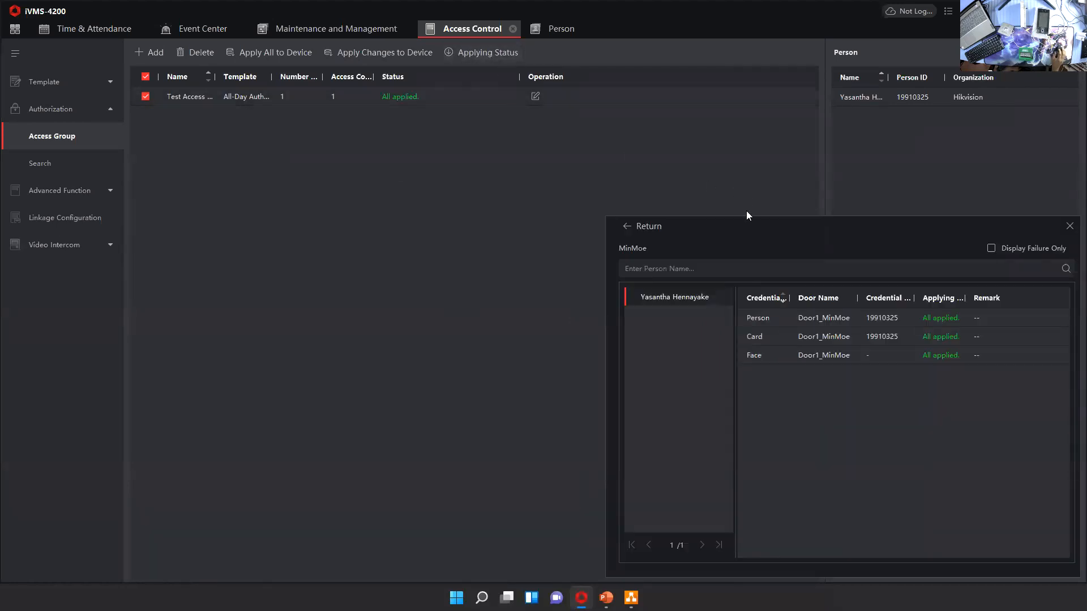
pyautogui.moveTo(746, 213); pyautogui.dragTo(501, 127)
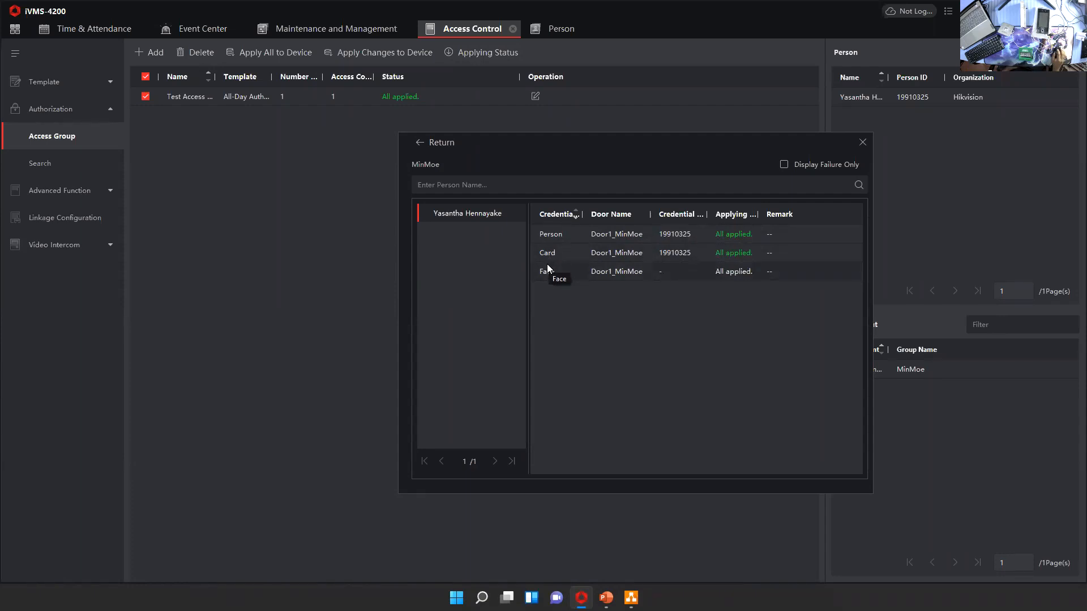
pyautogui.click(862, 143)
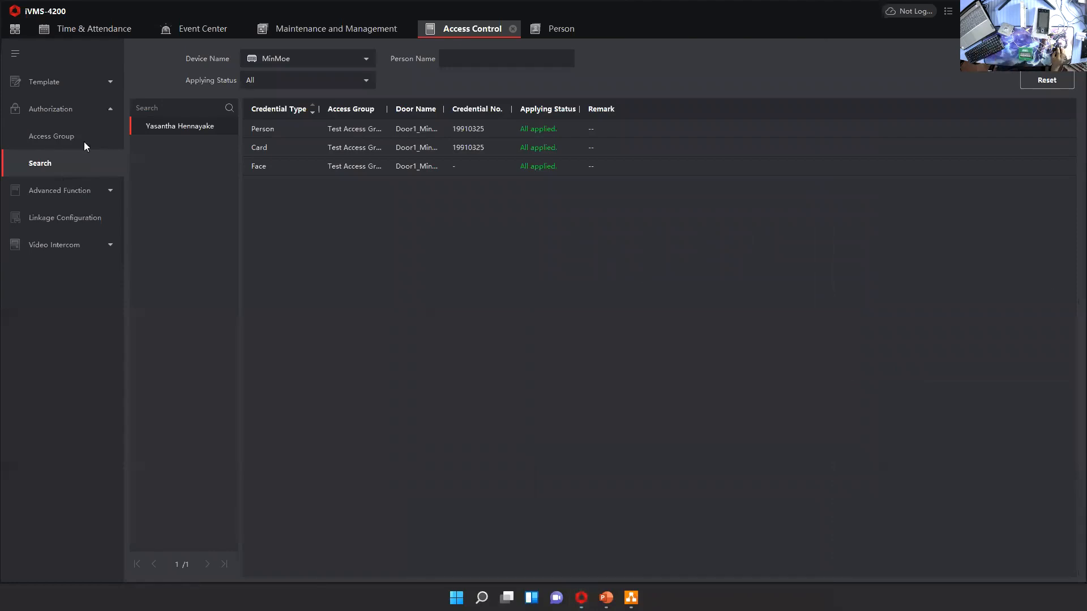
pyautogui.click(109, 135)
pyautogui.click(475, 52)
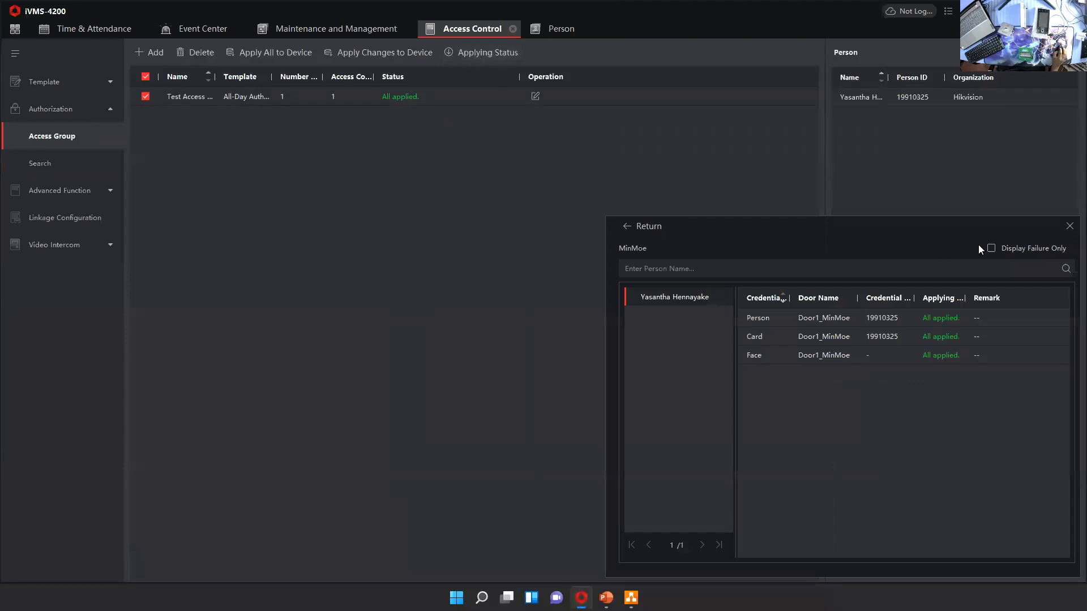
pyautogui.click(1069, 226)
# Open the authorization search, and check its device name and applying status filters
pyautogui.click(55, 163)
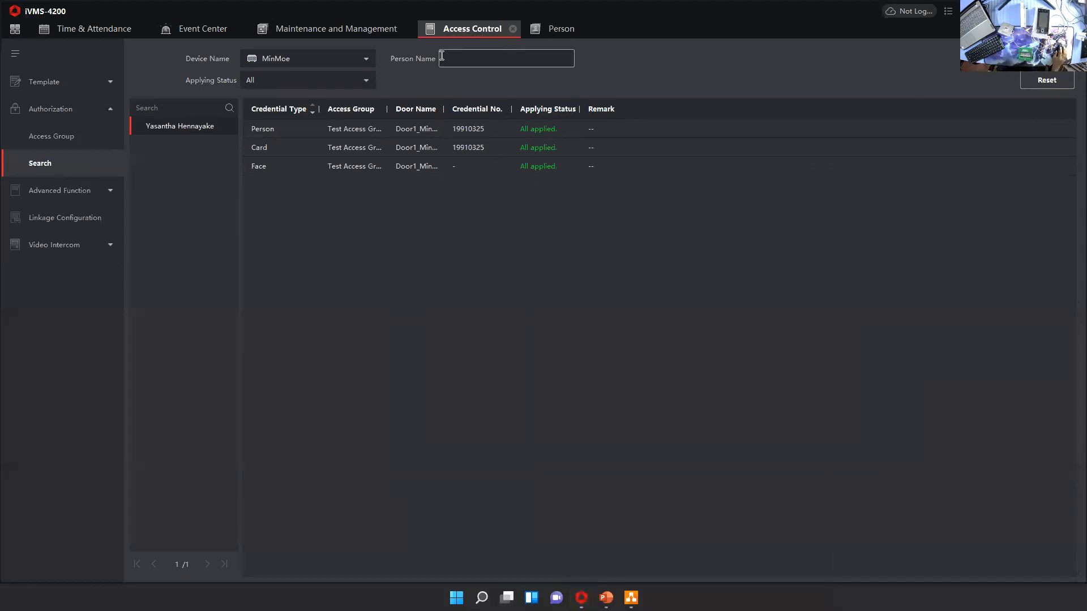
pyautogui.click(363, 63)
pyautogui.click(326, 77)
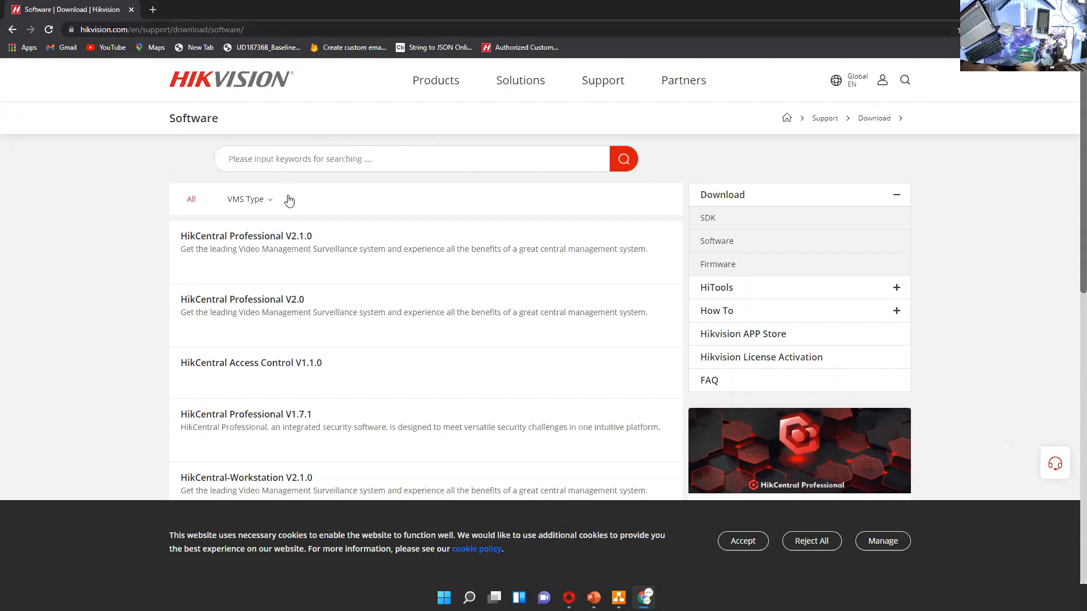
# In the browser, search the Hikvision software downloads for "ivms" and open the iVMS-4200 V3.6.1 & 4200 AC V1.6.1 page
pyautogui.write('i')
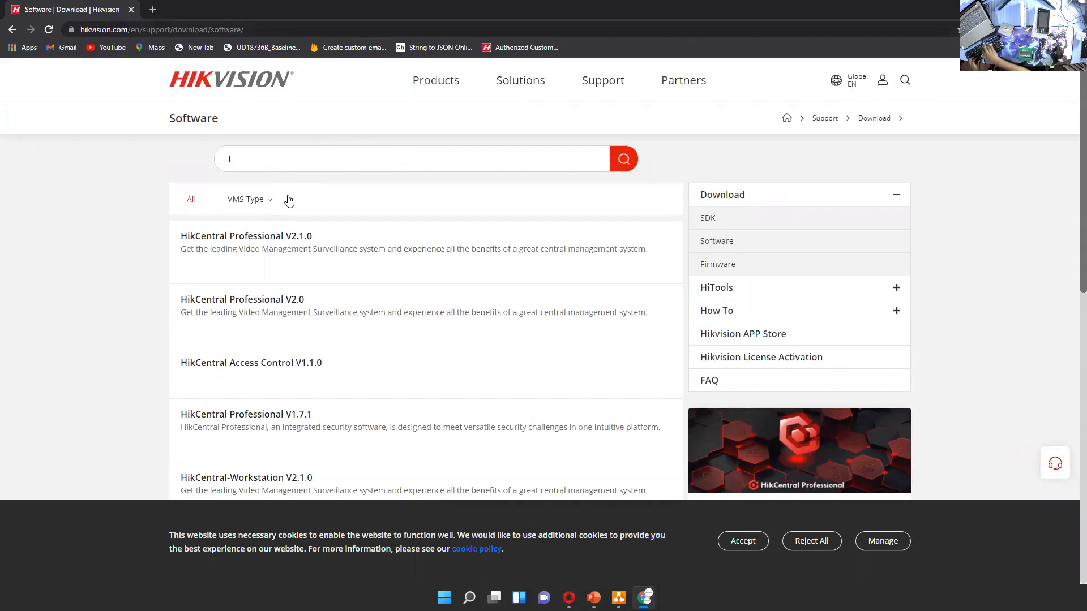
pyautogui.write('vms')
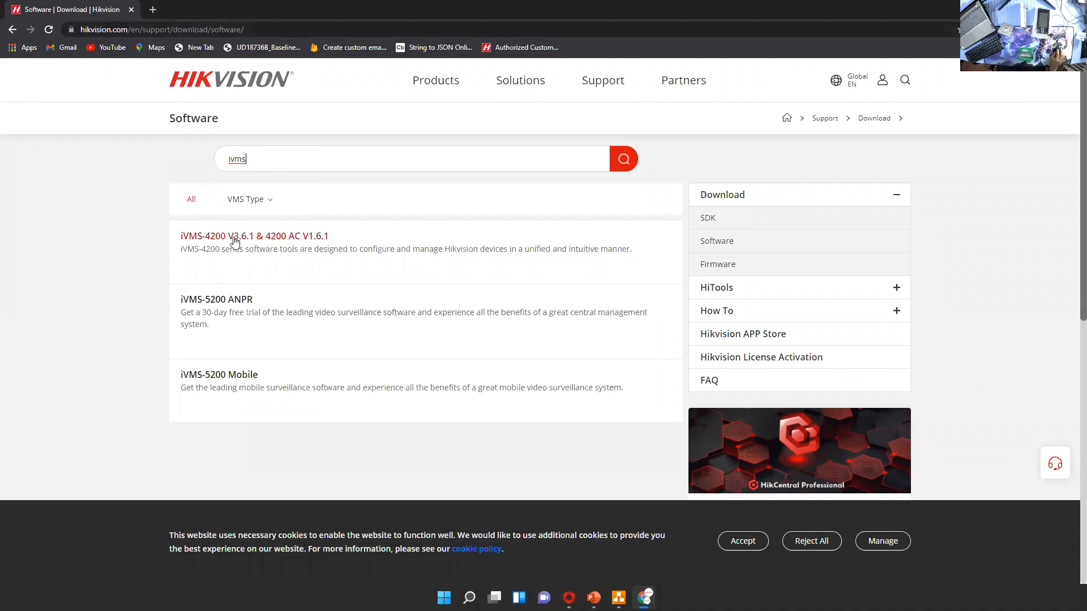
pyautogui.click(232, 242)
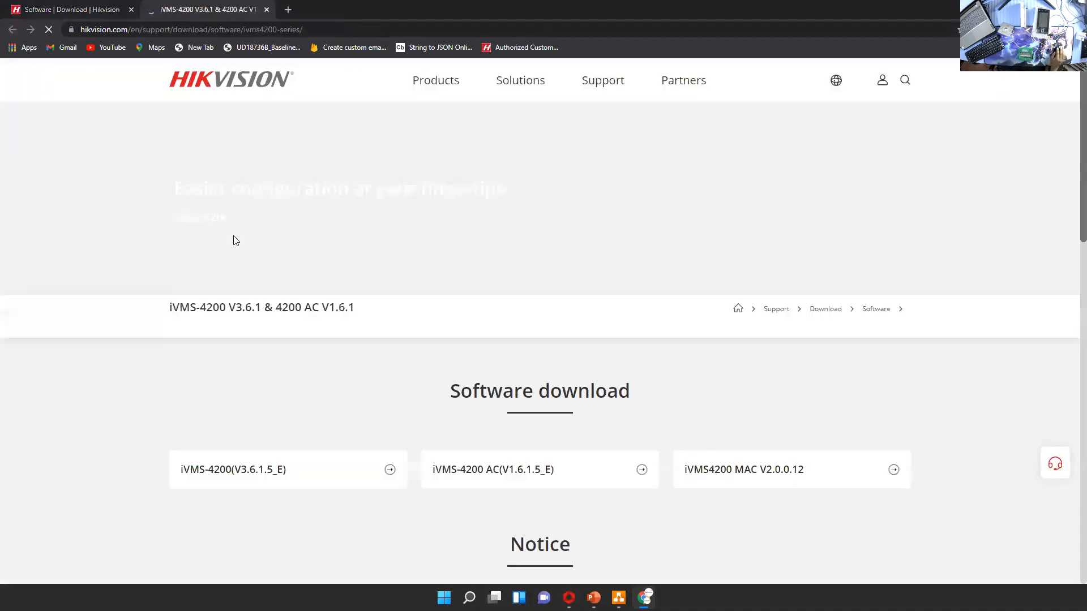
# Look through the download page sections and open the datasheet for iVMS 4200 under Other downloads
pyautogui.scroll(-10, 263, 294)
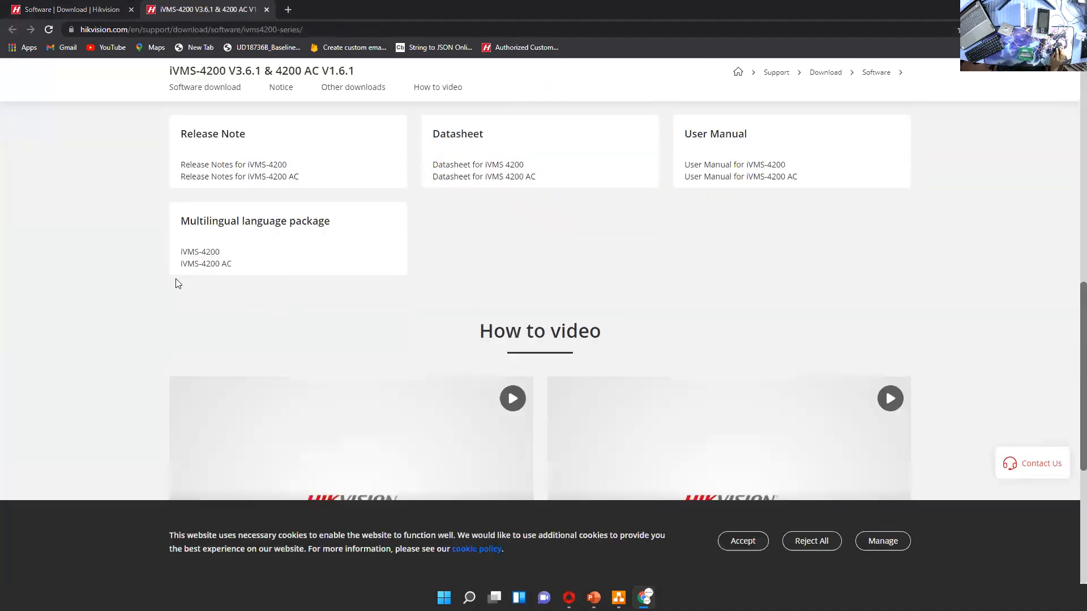
pyautogui.scroll(5, 343, 298)
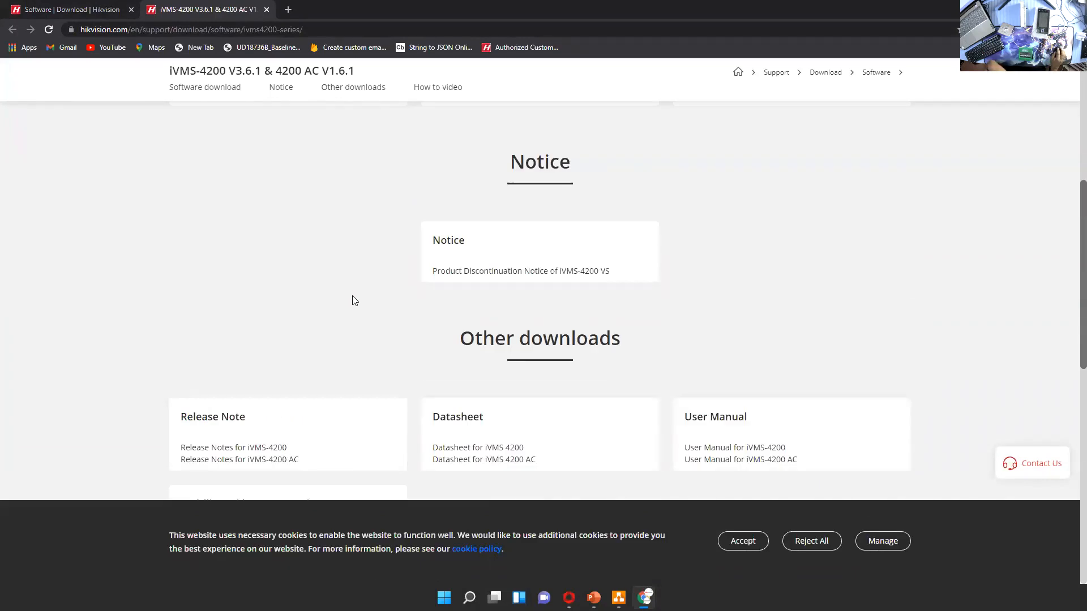
pyautogui.scroll(-2, 303, 311)
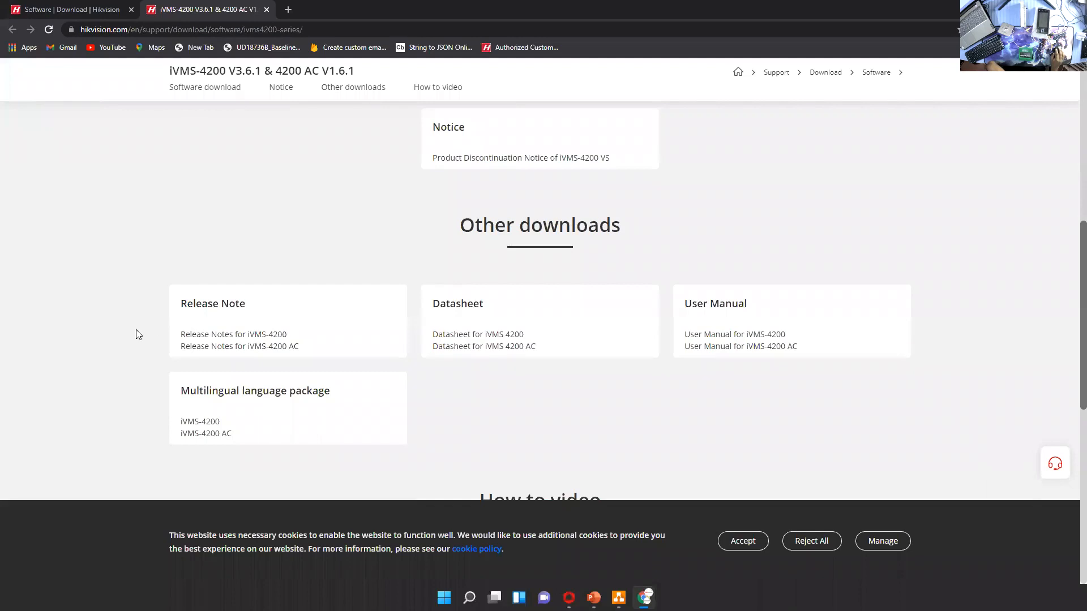
pyautogui.click(480, 335)
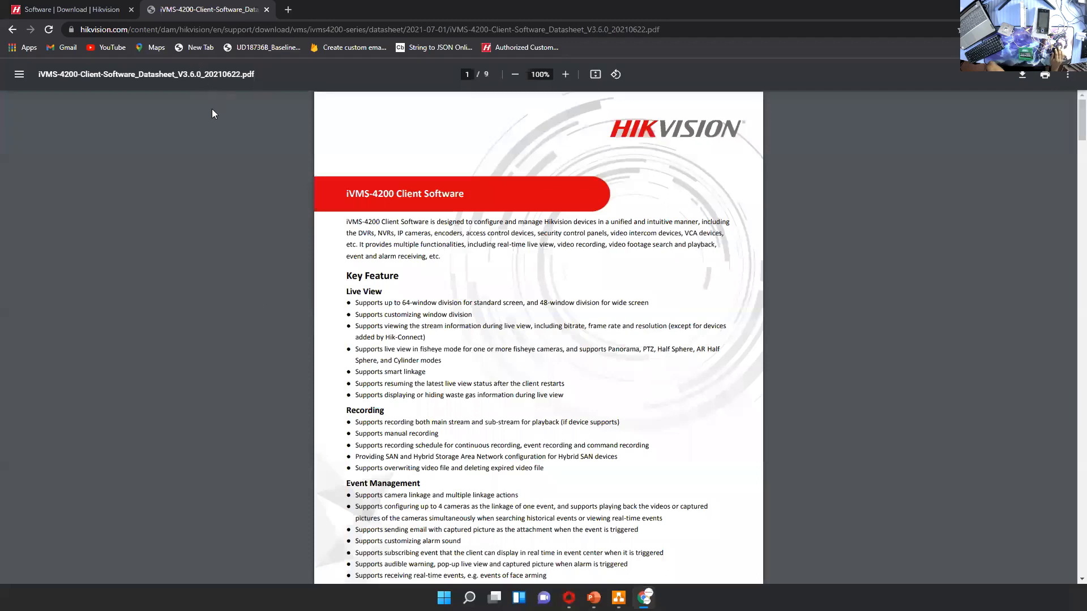
# Find the access control limits in the Specification table on page 6 of the datasheet
pyautogui.scroll(-15, 225, 239)
pyautogui.scroll(-13, 226, 239)
pyautogui.scroll(-15, 227, 238)
pyautogui.scroll(-12, 226, 238)
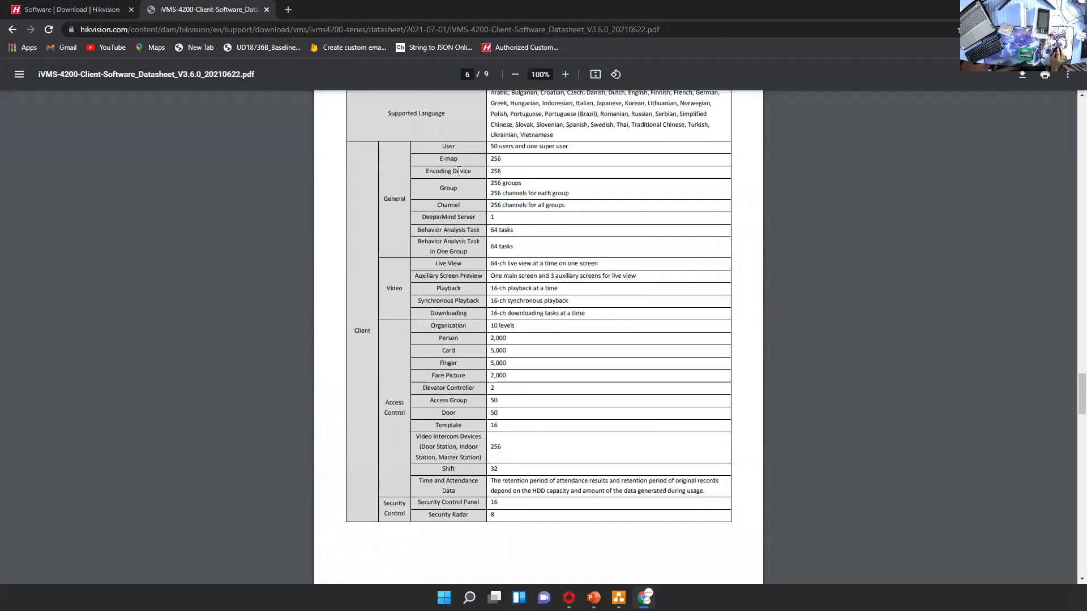
pyautogui.scroll(2, 433, 170)
pyautogui.scroll(-3, 436, 237)
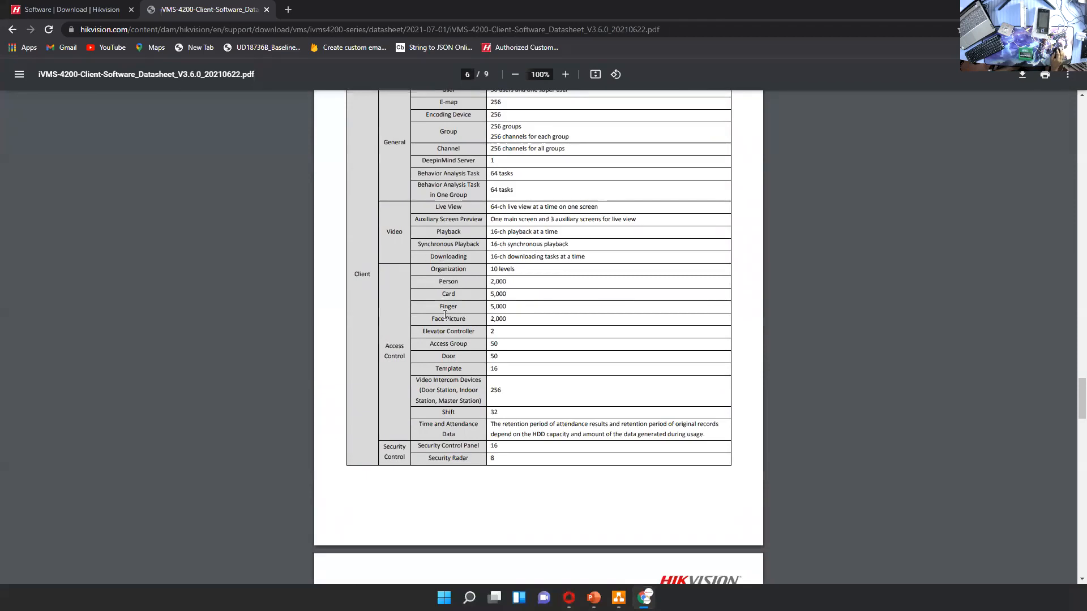
# Enlarge the specification table and highlight the person, card and finger capacities under Access Control
pyautogui.moveTo(431, 270); pyautogui.dragTo(512, 281)
pyautogui.click(511, 281)
pyautogui.scroll(4, 453, 305)
pyautogui.scroll(2, 453, 305)
pyautogui.moveTo(287, 294); pyautogui.dragTo(471, 300)
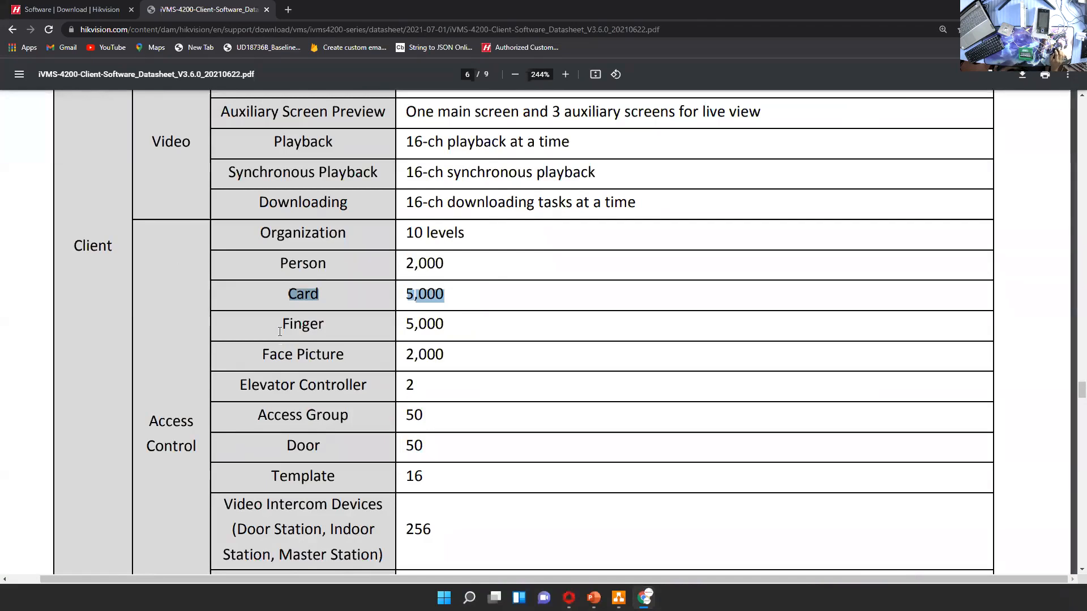
pyautogui.moveTo(280, 331); pyautogui.dragTo(463, 332)
pyautogui.scroll(-2, 420, 364)
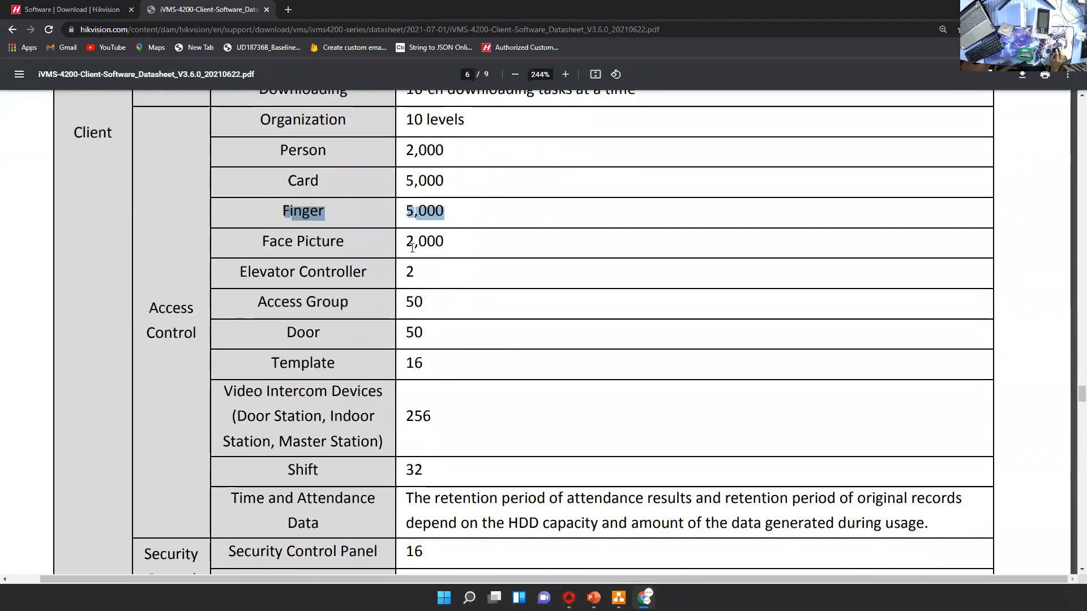
# Highlight the access group and template limits, and review the rest of the specification table
pyautogui.moveTo(407, 302); pyautogui.dragTo(426, 301)
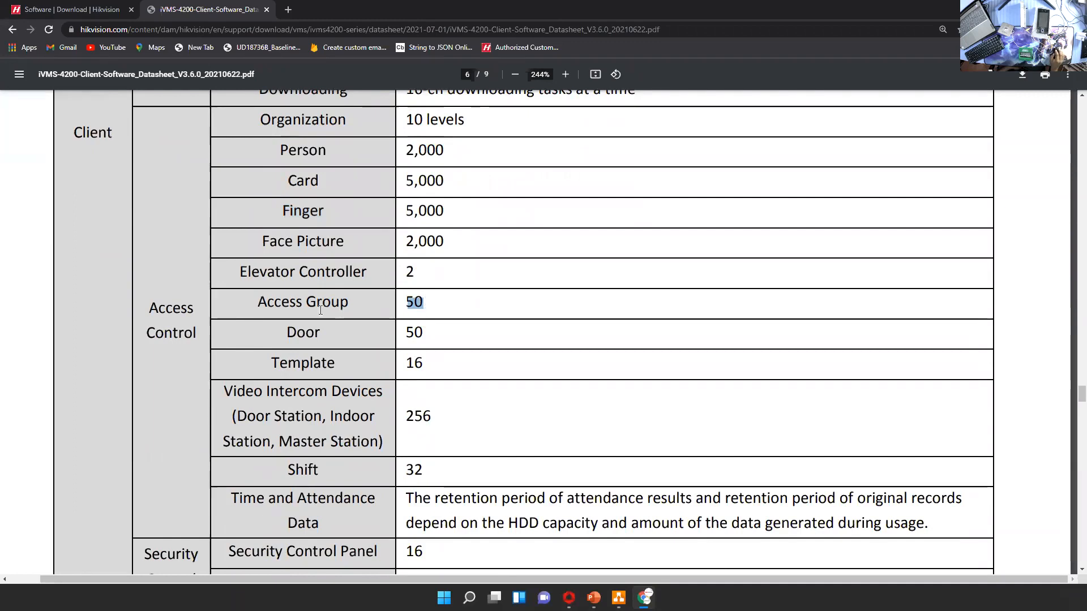
pyautogui.tripleClick(426, 302)
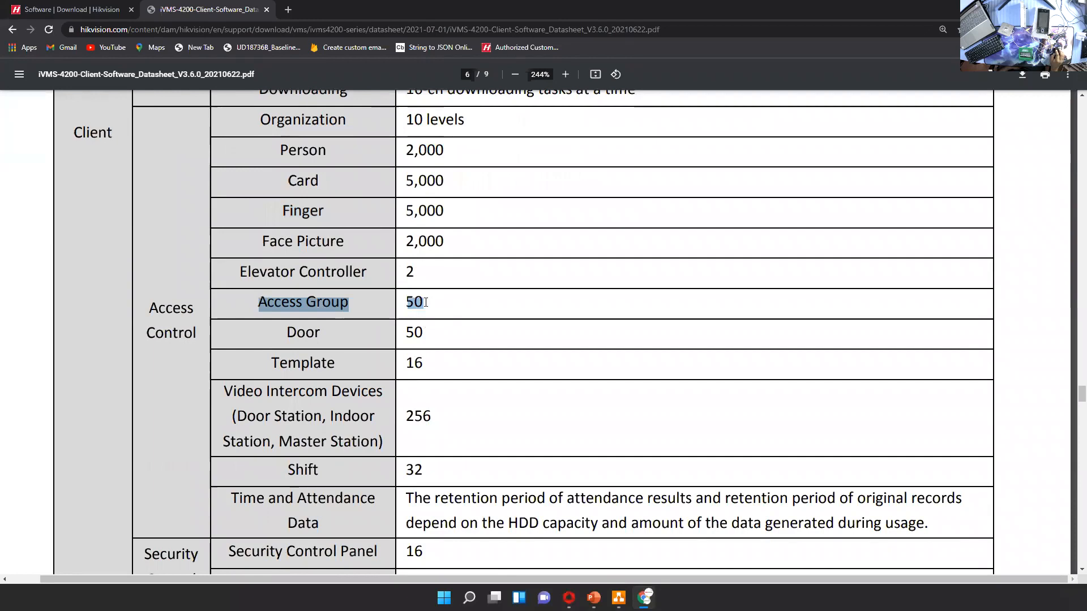
pyautogui.scroll(-2, 425, 352)
pyautogui.moveTo(405, 220); pyautogui.dragTo(404, 250)
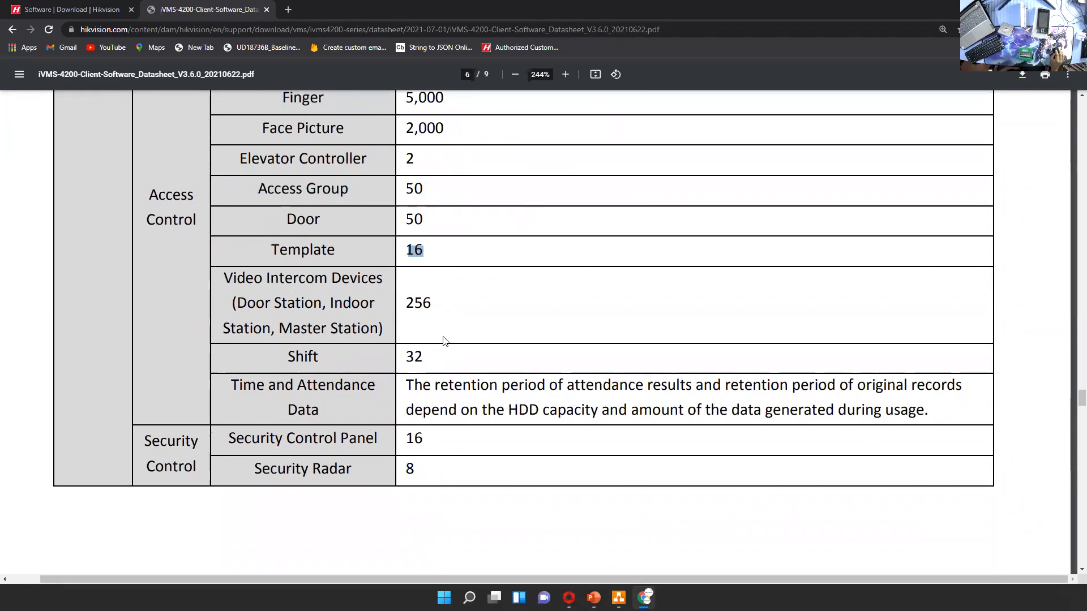
pyautogui.scroll(-2, 447, 337)
pyautogui.scroll(9, 451, 329)
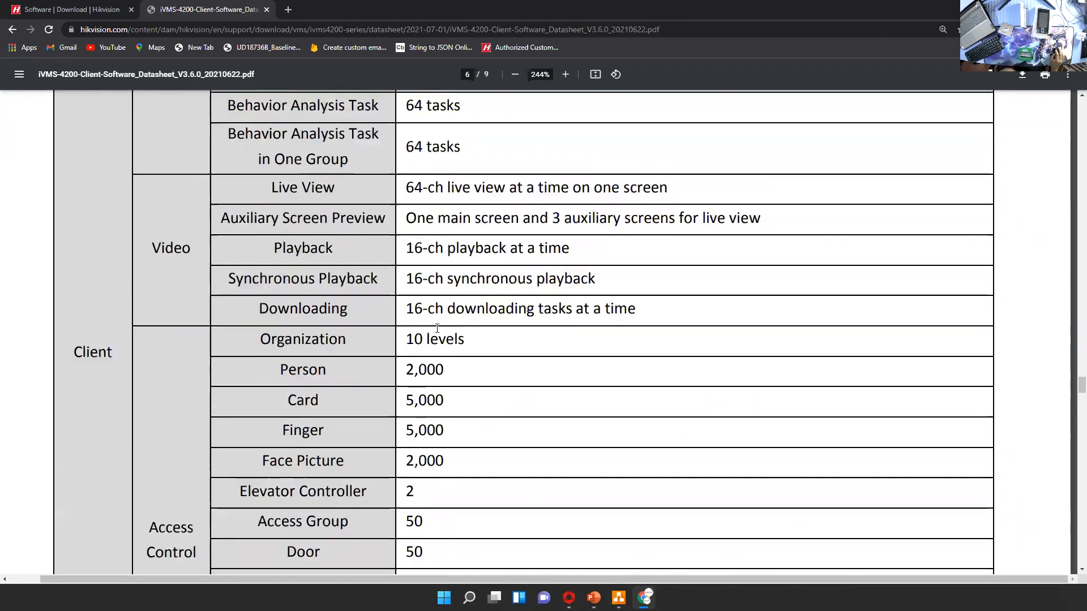
pyautogui.scroll(-6, 341, 296)
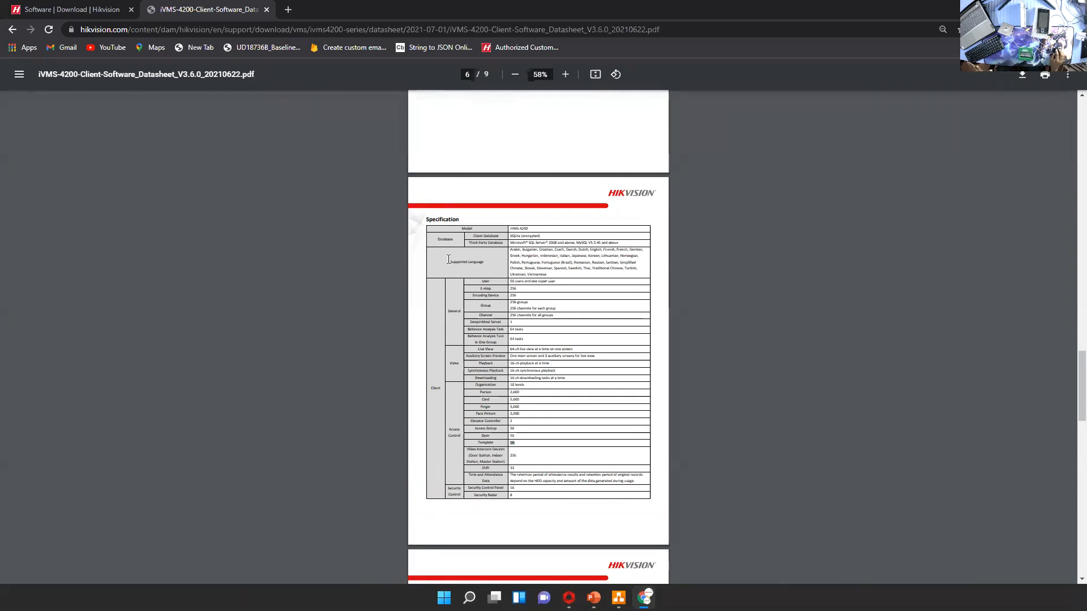
pyautogui.scroll(5, 447, 260)
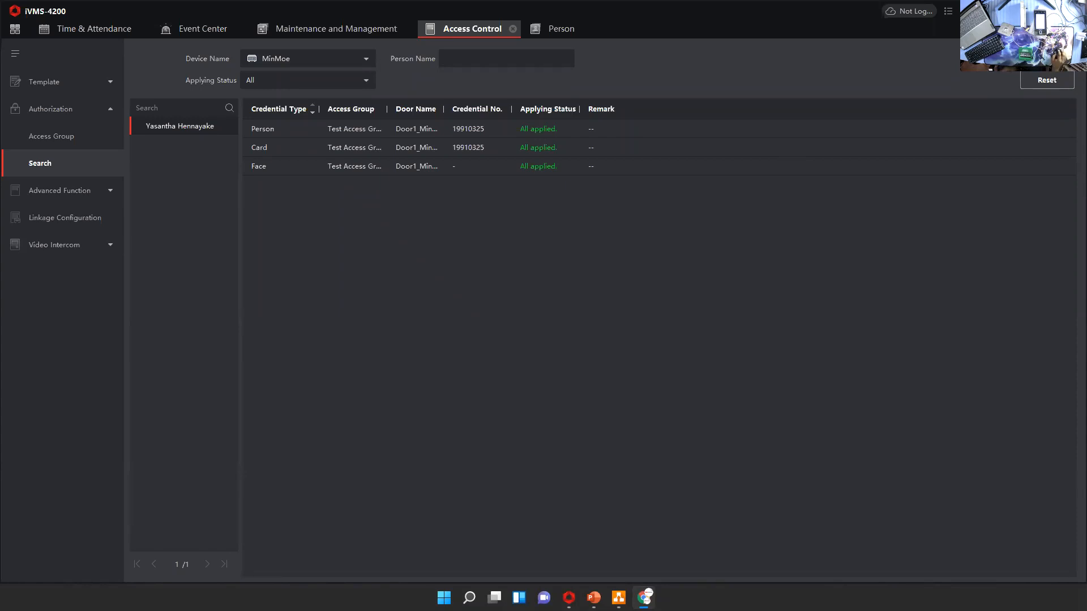
# In the browser, log in to the device web page at 192.168.1.63 as admin with the account password, and save the login
pyautogui.hotkey('alt', 'Tab')
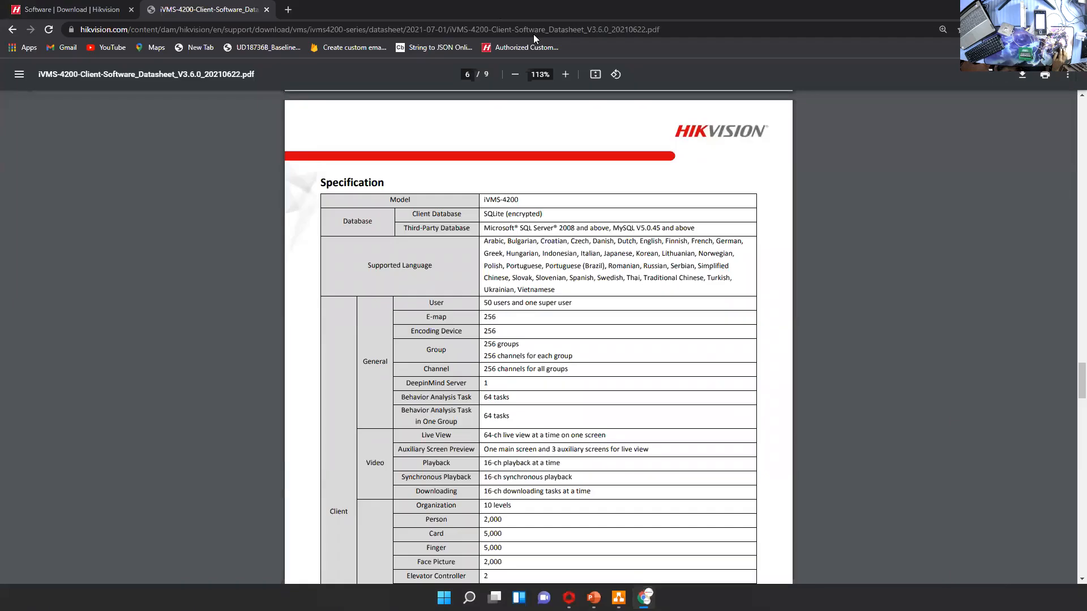
pyautogui.click(1074, 8)
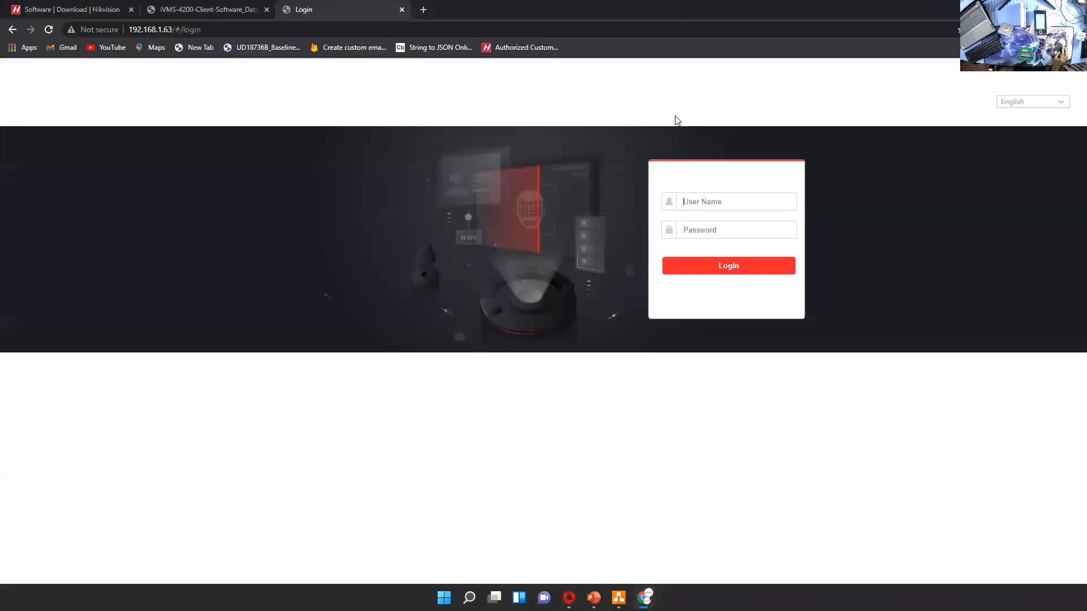
pyautogui.click(696, 201)
pyautogui.write('admin')
pyautogui.press('Tab')
pyautogui.write('•••••••••')
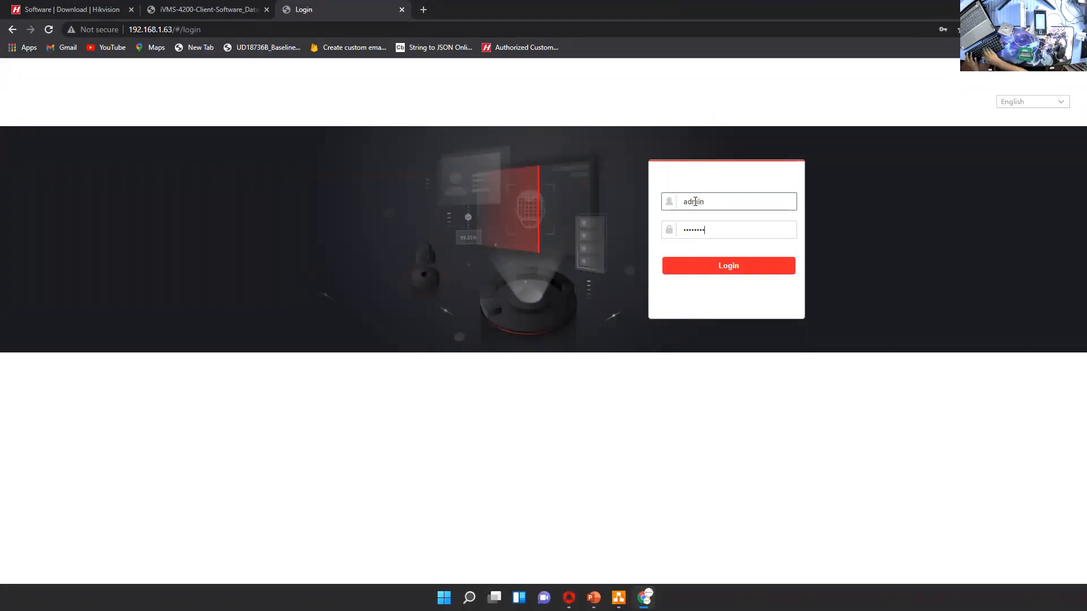
pyautogui.press('Return')
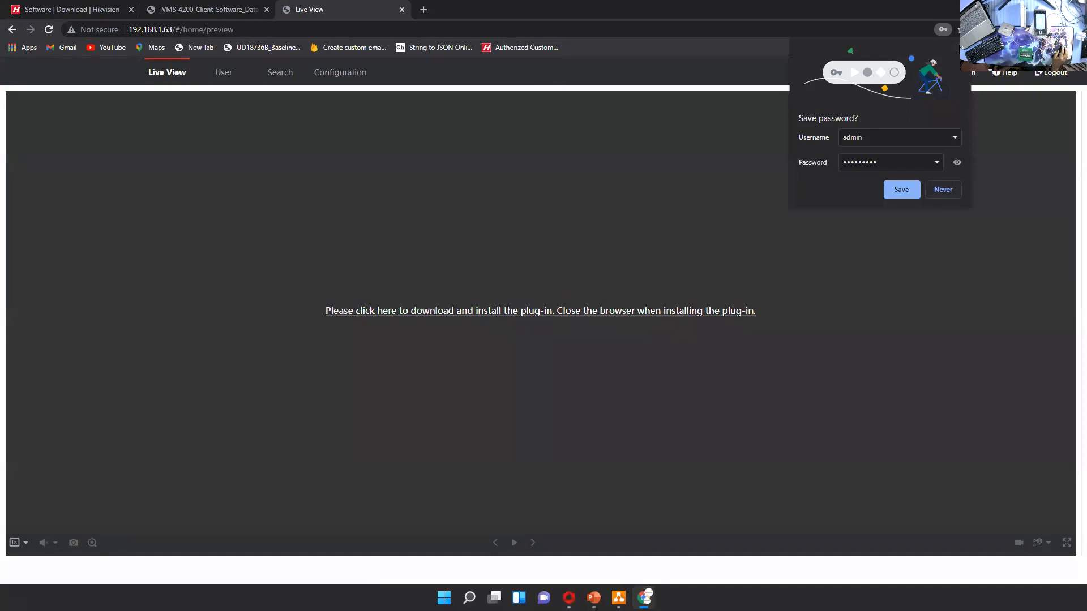
pyautogui.click(902, 189)
# Review the device's user list, event search and configuration pages, and close the device web page
pyautogui.click(224, 74)
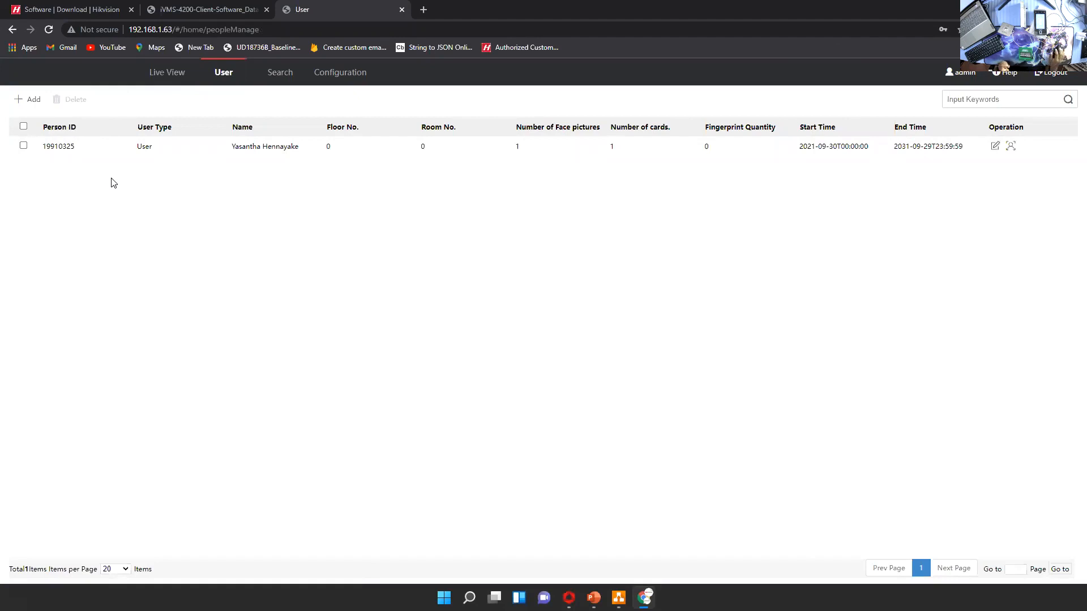
pyautogui.click(1020, 9)
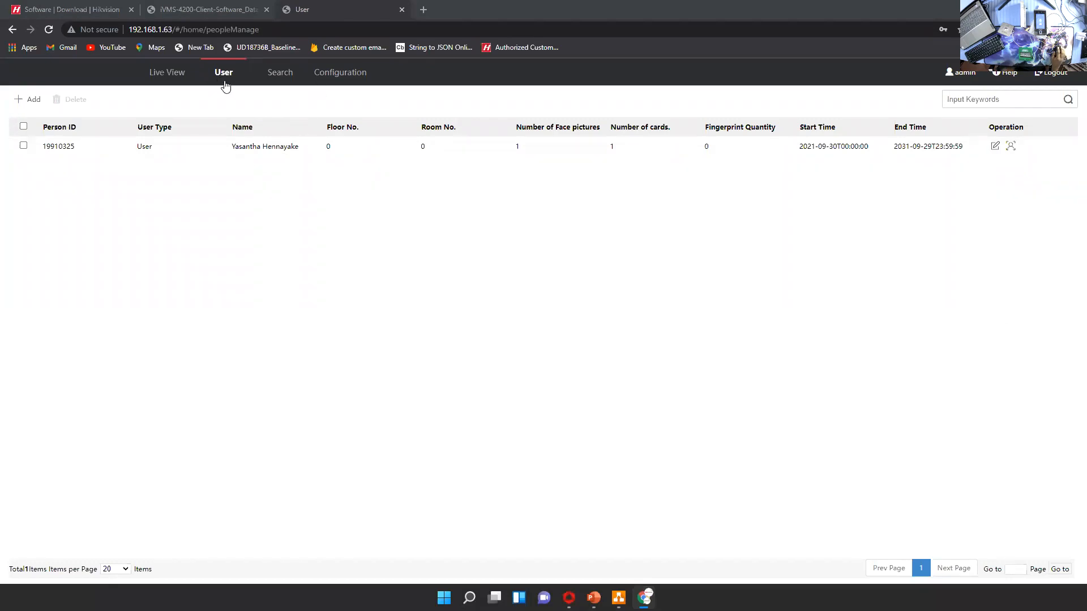
pyautogui.click(280, 75)
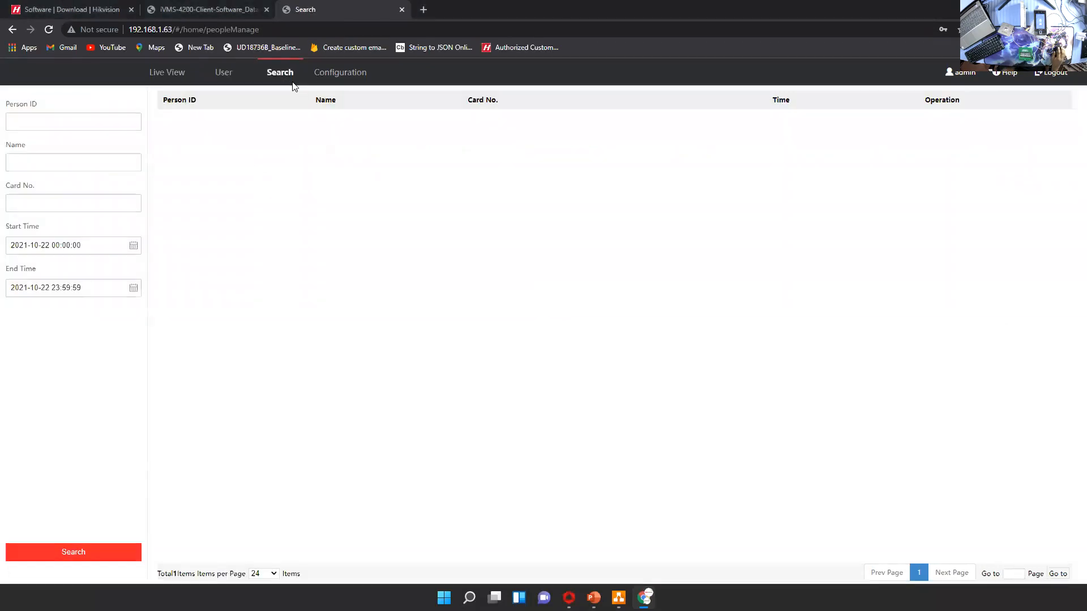
pyautogui.click(340, 75)
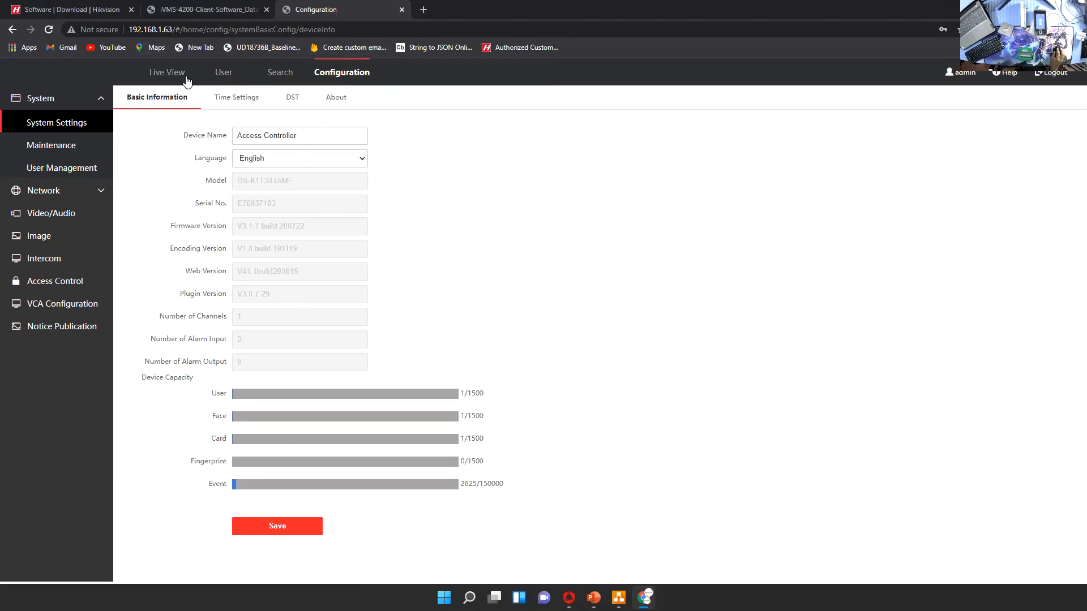
pyautogui.middleClick(342, 8)
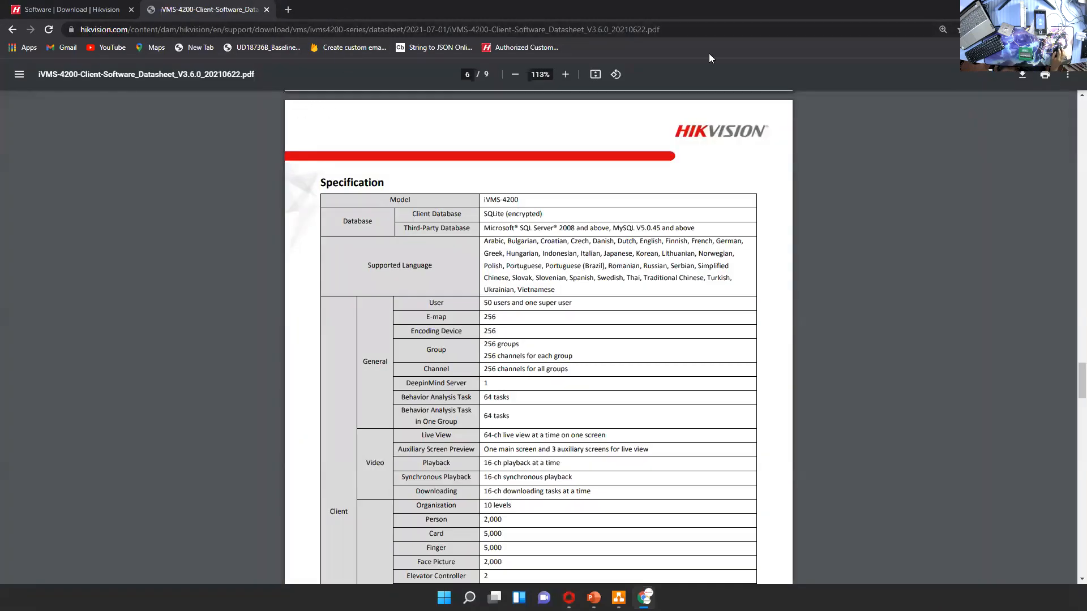
# Switch to iVMS-4200 and examine the advanced device parameters of Door1 and MinMoe
pyautogui.click(1021, 9)
pyautogui.click(60, 190)
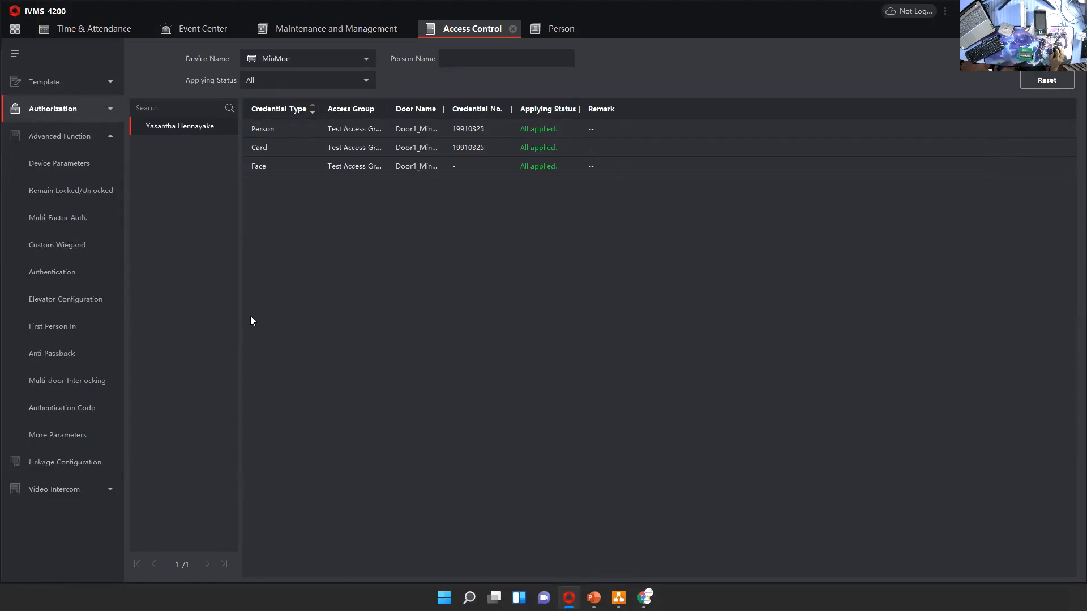
pyautogui.click(60, 137)
pyautogui.click(66, 135)
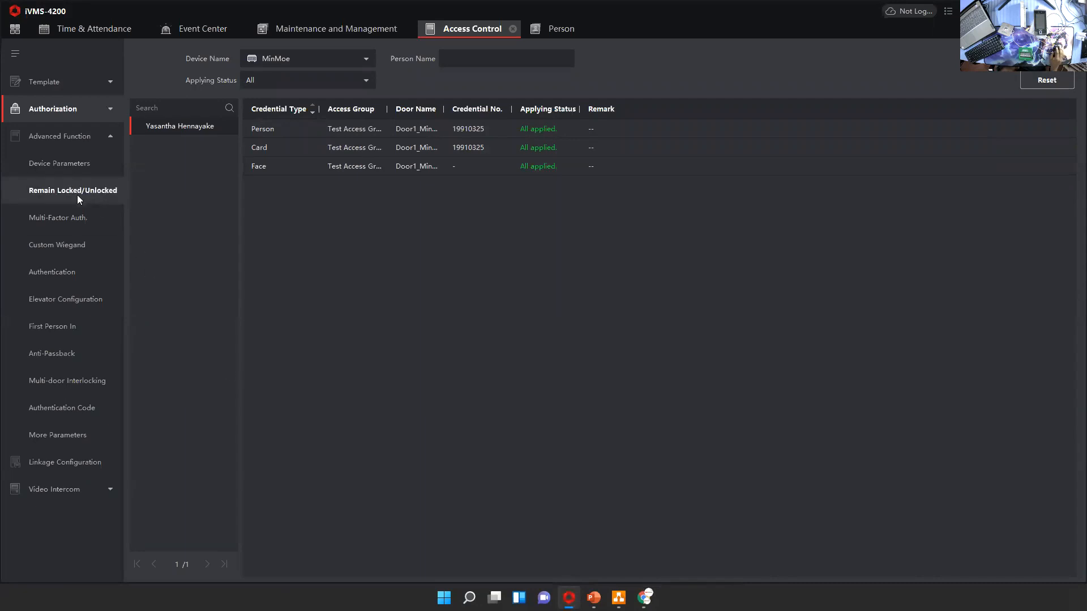
pyautogui.click(57, 170)
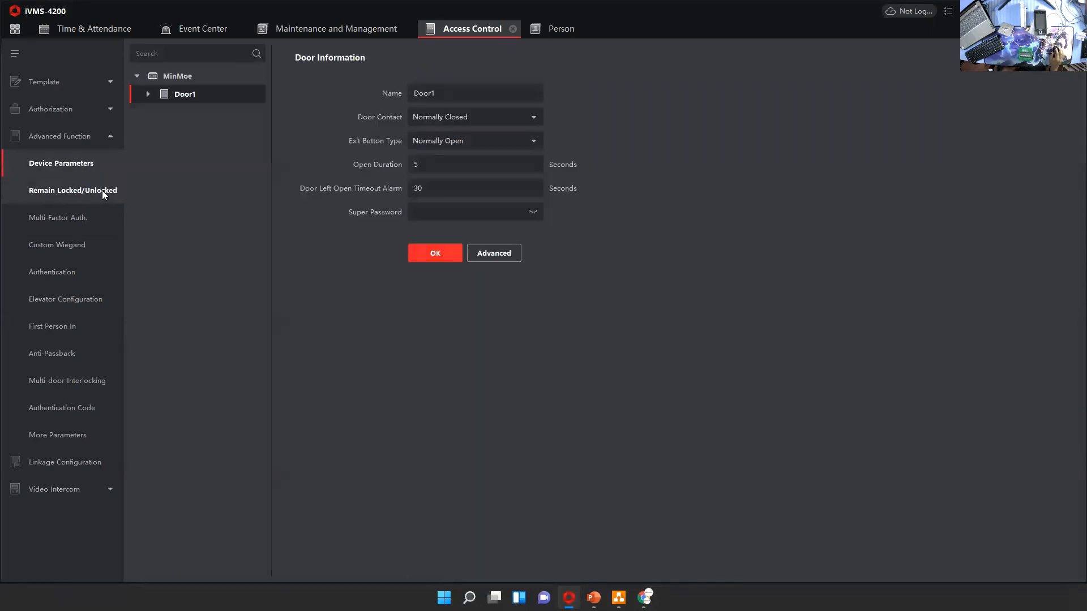
pyautogui.click(158, 75)
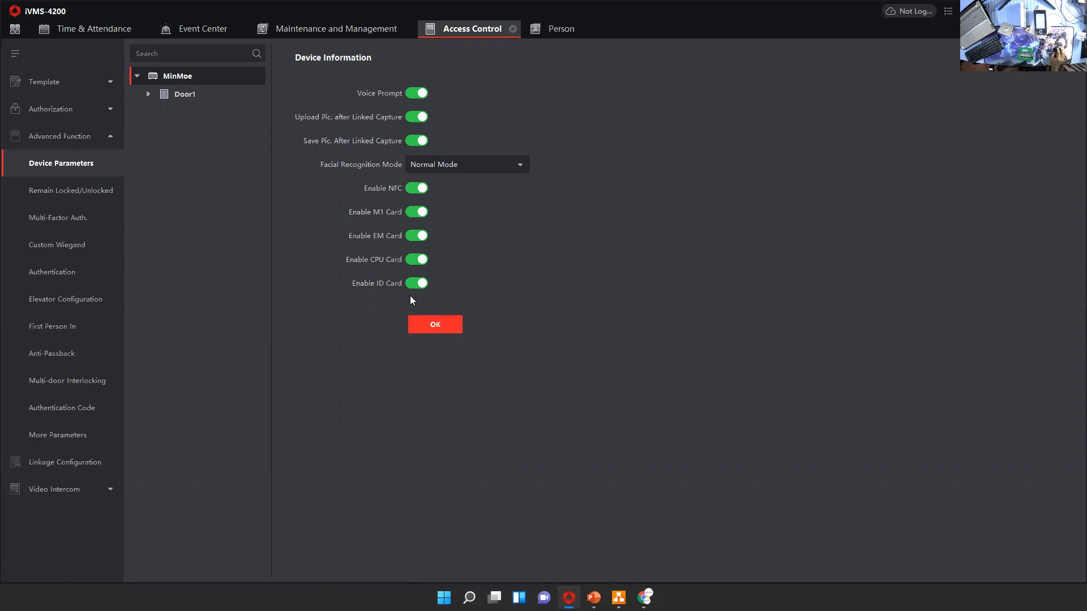
# In Door1's Remain Locked/Unlocked week schedule, draw a Remain Unlocked period on Monday and move it to about 04:30–11:40
pyautogui.click(52, 197)
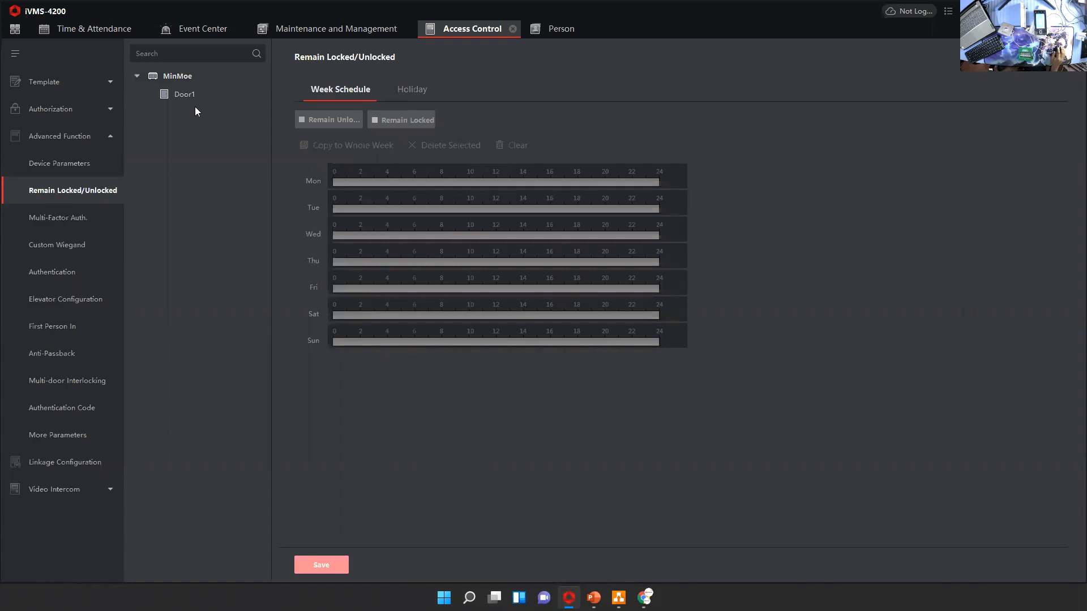
pyautogui.click(174, 95)
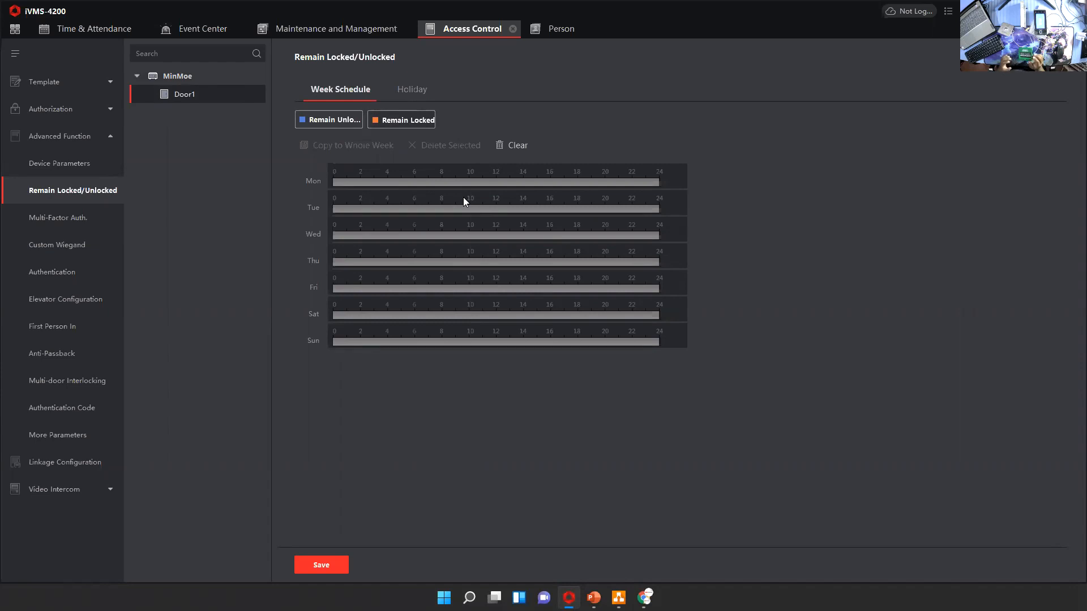
pyautogui.click(328, 122)
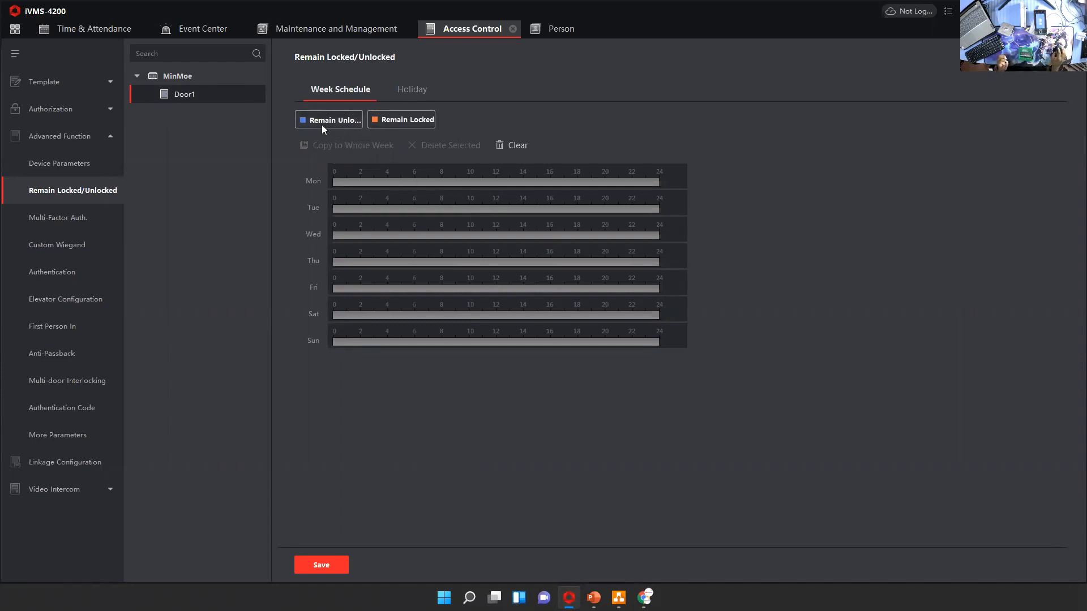
pyautogui.moveTo(442, 181); pyautogui.dragTo(530, 180)
pyautogui.click(491, 180)
pyautogui.click(453, 207)
pyautogui.click(521, 208)
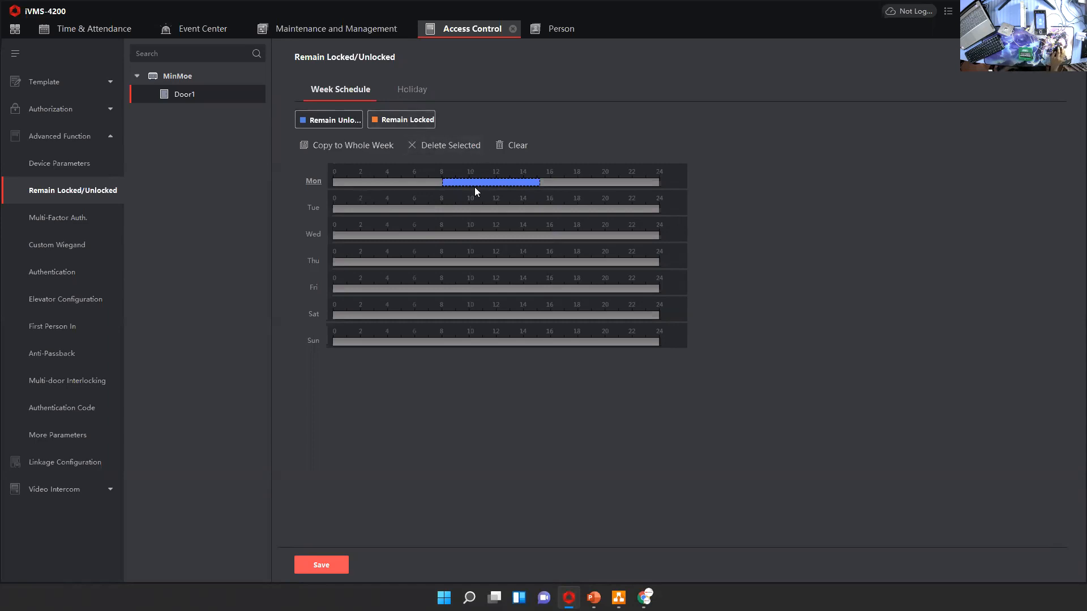
pyautogui.moveTo(477, 181); pyautogui.dragTo(429, 182)
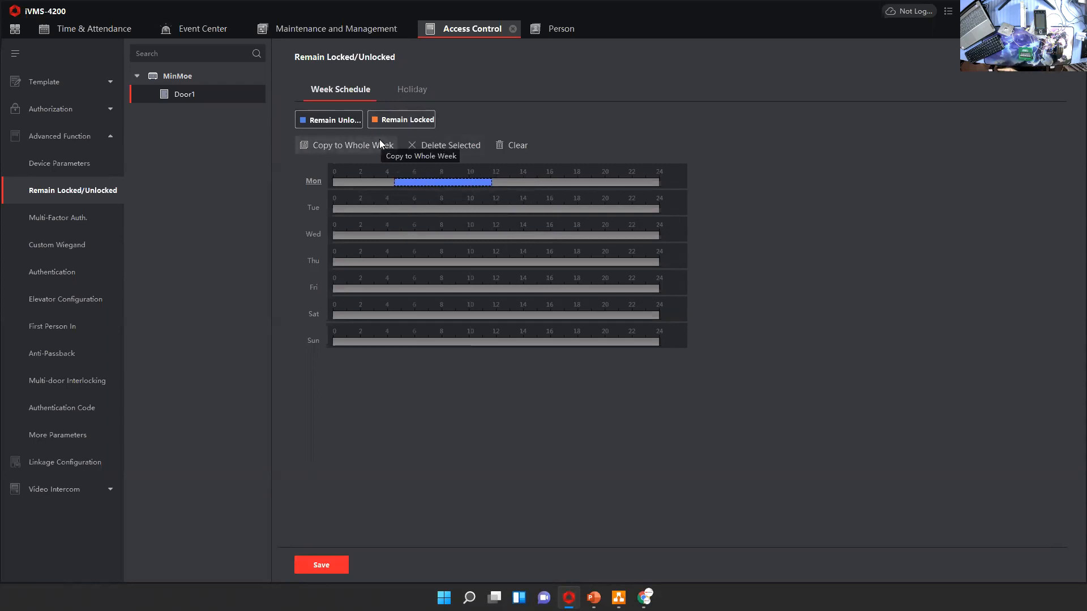
# Add a holiday entry dated 2021-10-22 to Door1's Remain Locked/Unlocked settings and draw a Remain Unlocked period of about 05:09–18:36
pyautogui.click(412, 91)
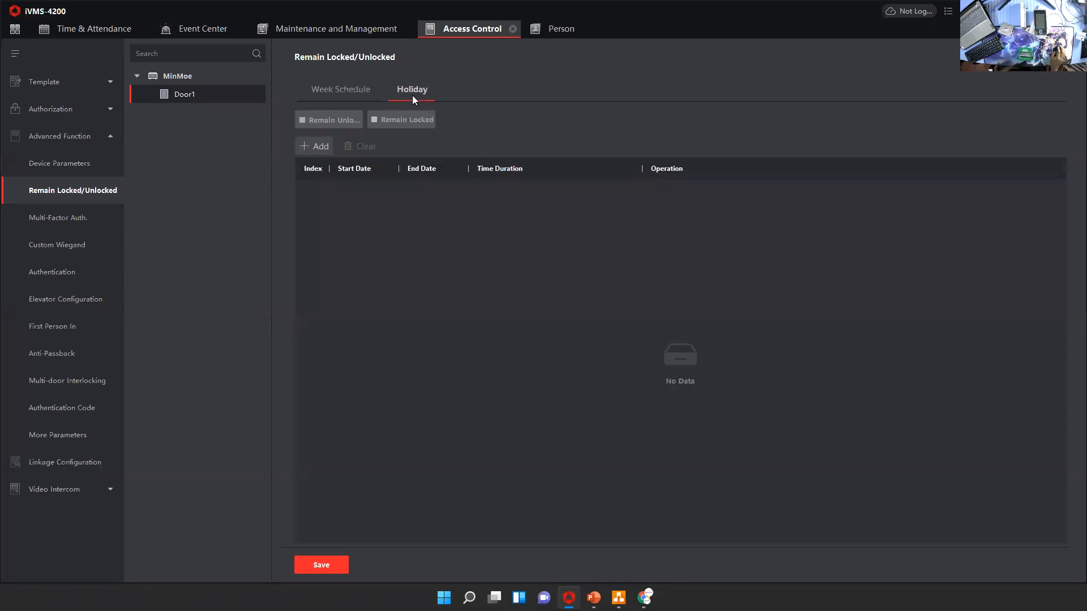
pyautogui.click(316, 148)
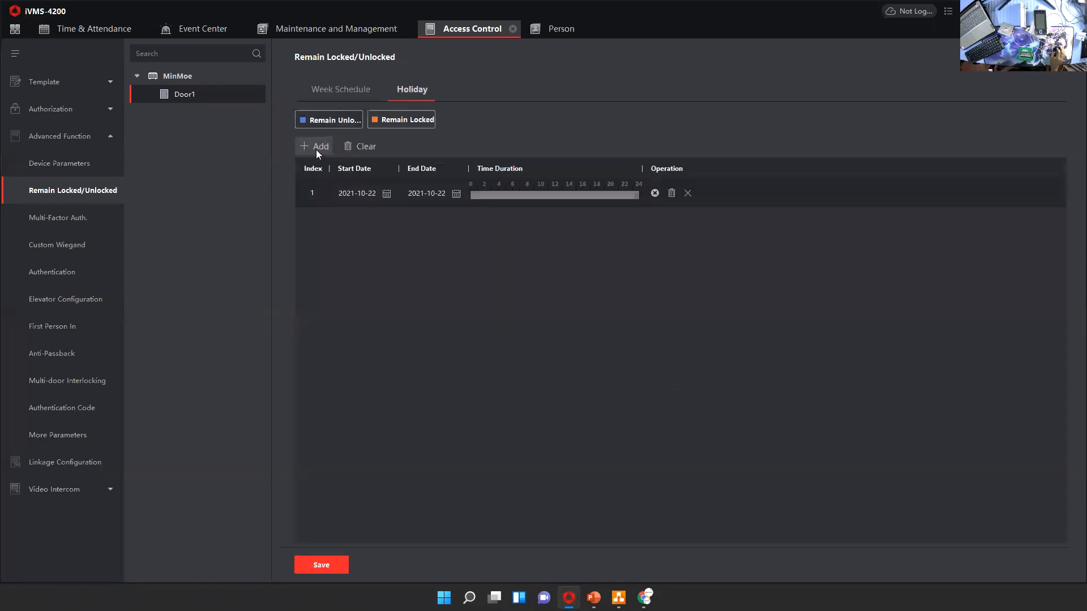
pyautogui.moveTo(571, 195); pyautogui.dragTo(600, 195)
pyautogui.click(600, 195)
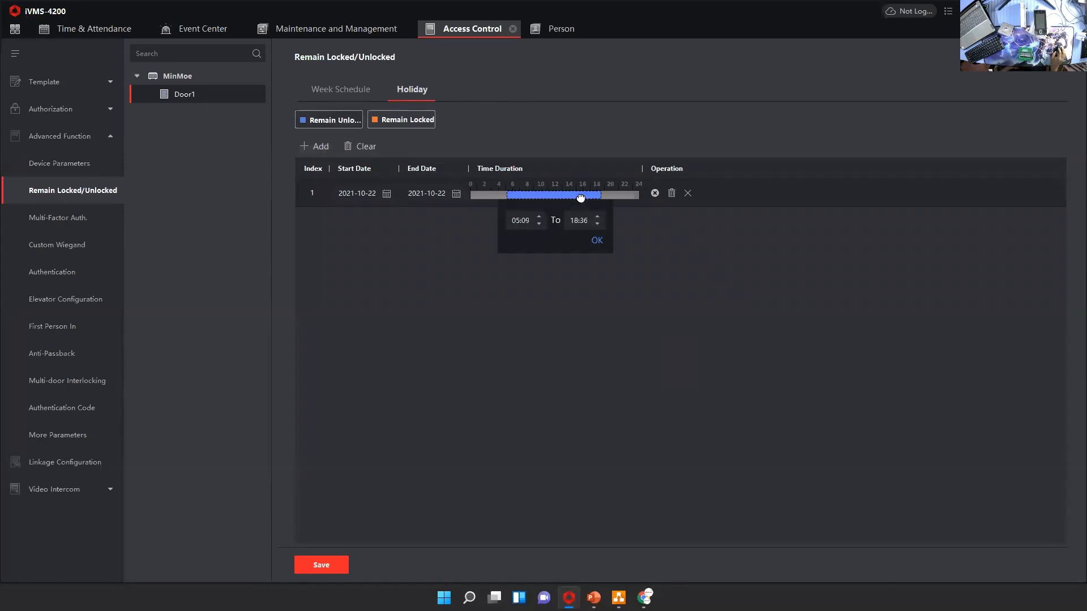
pyautogui.click(250, 193)
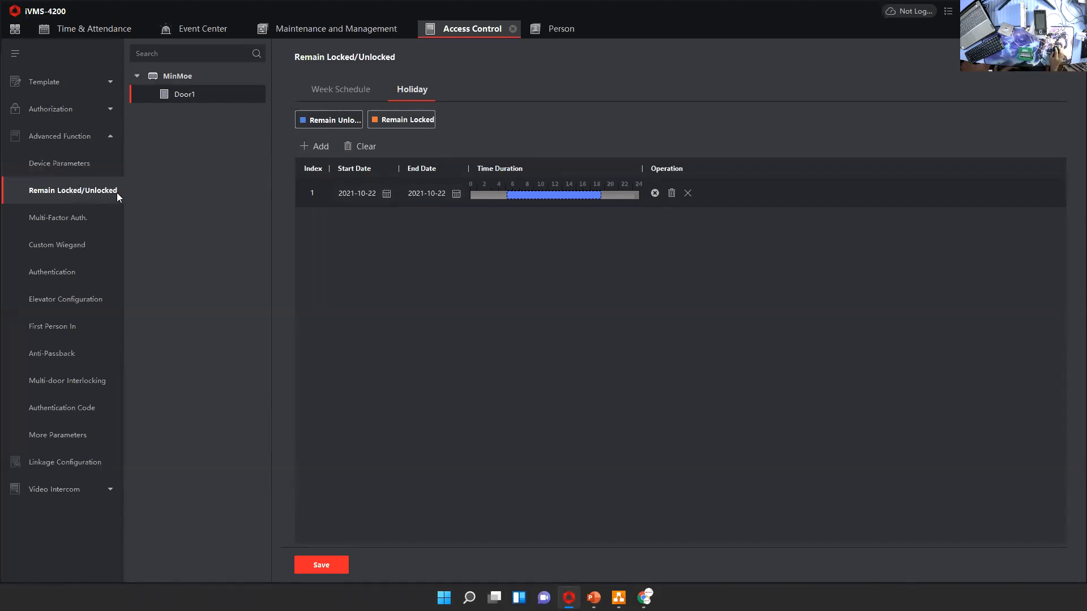
# Examine Door1's multi-factor authentication settings and the form for adding an authentication group, closing the form without adding a group
pyautogui.click(82, 221)
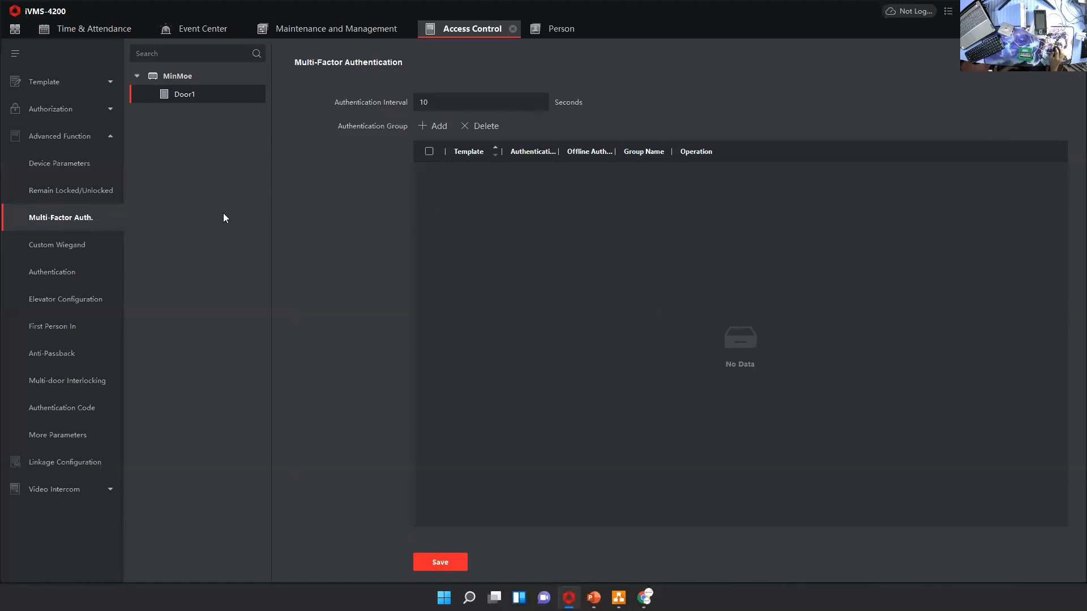
pyautogui.click(438, 125)
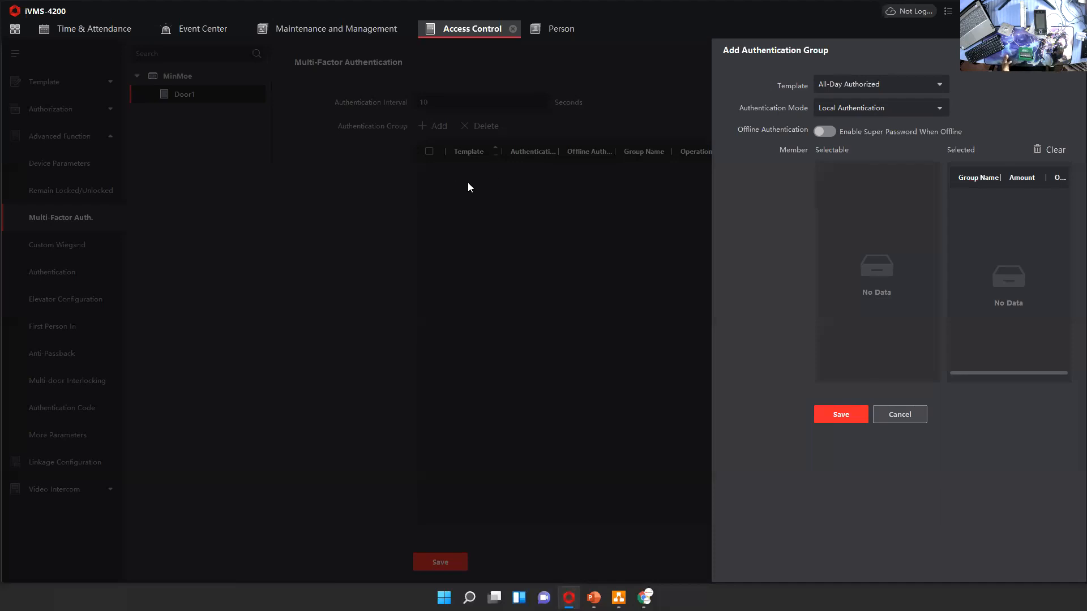
pyautogui.click(910, 421)
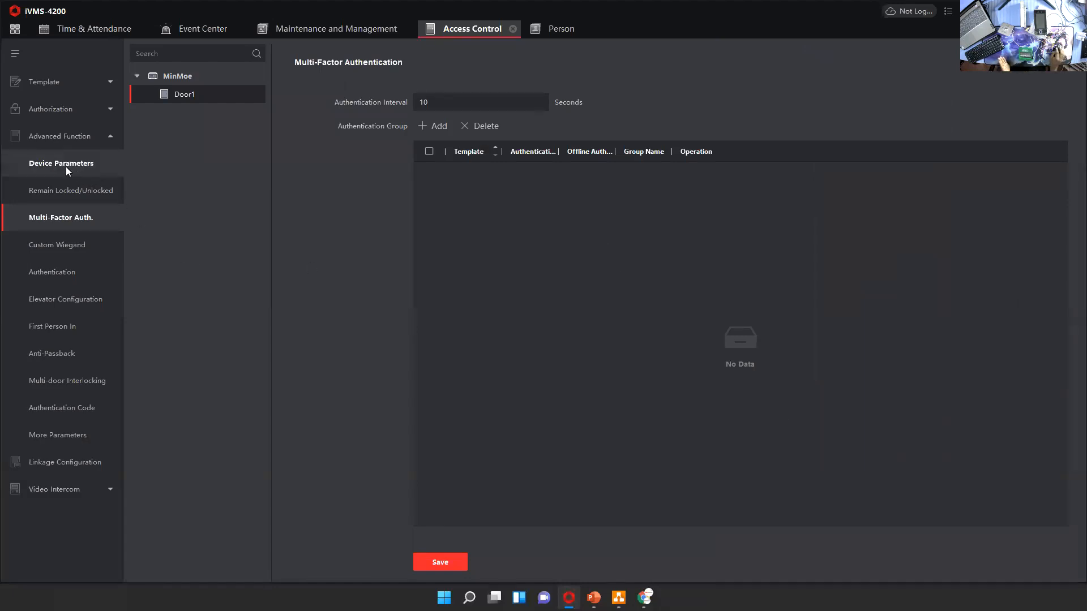
pyautogui.click(48, 134)
pyautogui.click(52, 137)
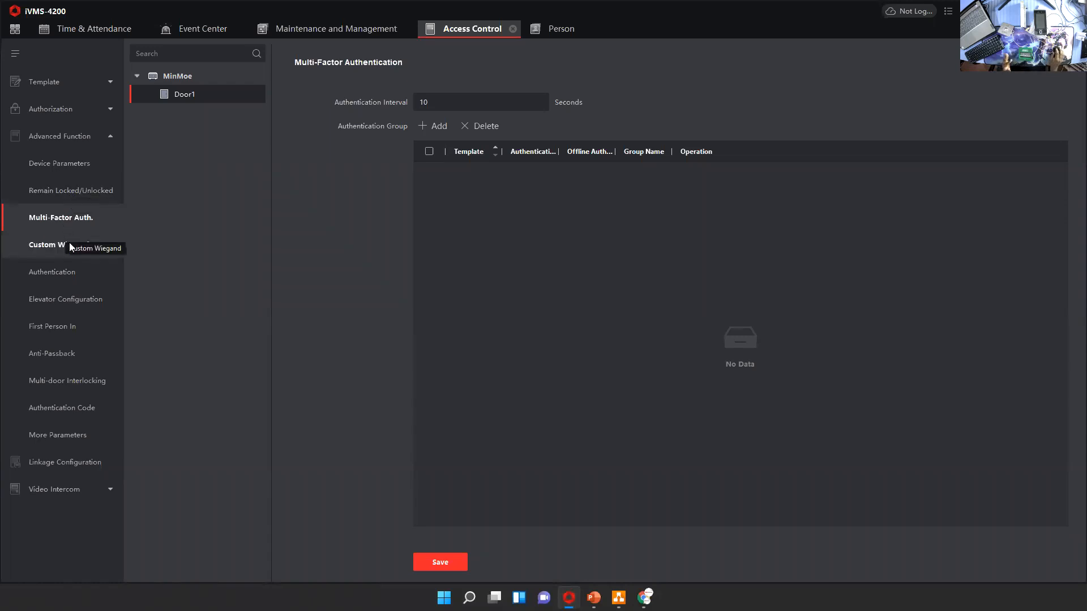
# Review the Custom Wiegand, card reader authentication and elevator configuration settings
pyautogui.click(65, 256)
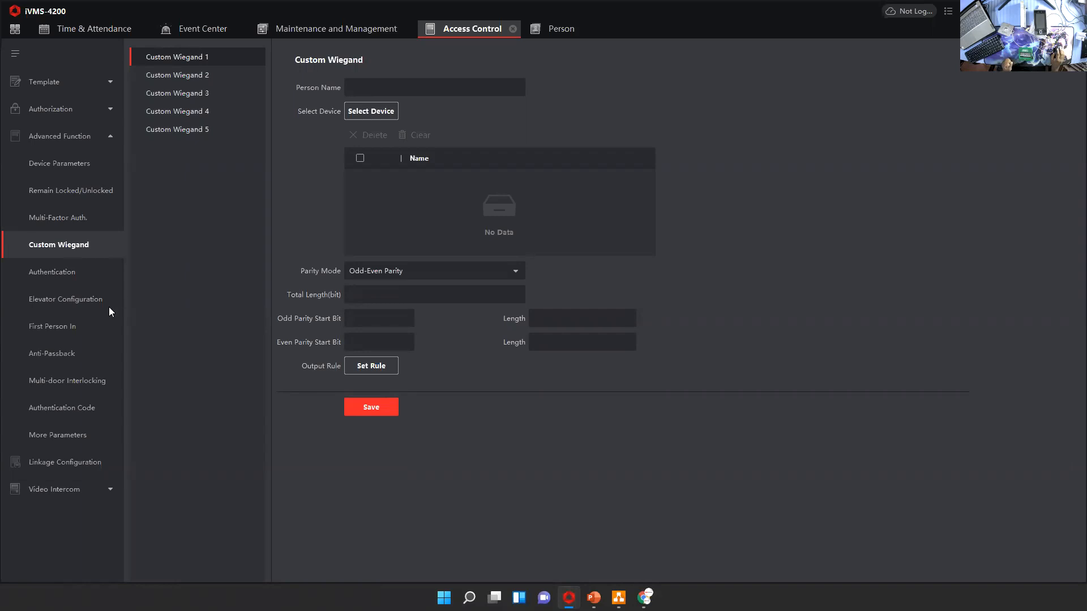
pyautogui.click(66, 278)
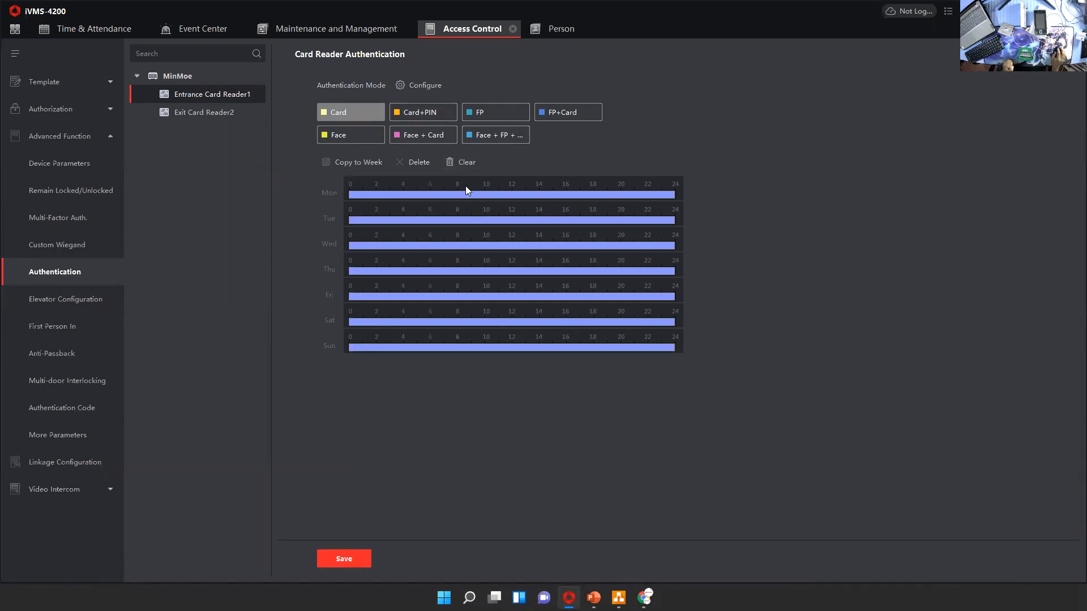
pyautogui.click(57, 307)
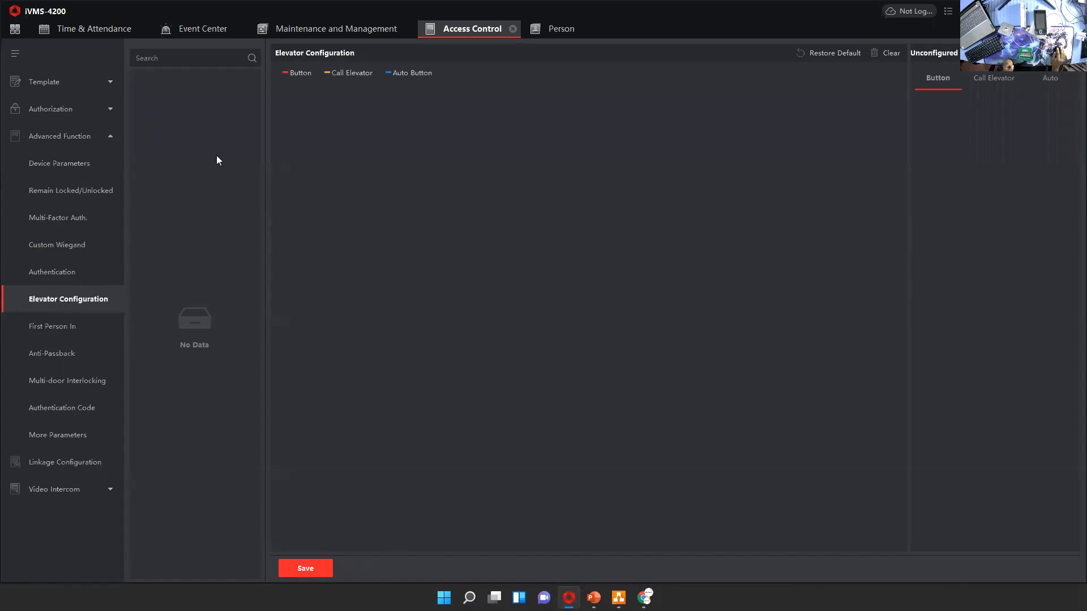
# Review the First Person In person selection without changing it, and set the current mode of MinMoe_Door1 to First Person In
pyautogui.click(46, 329)
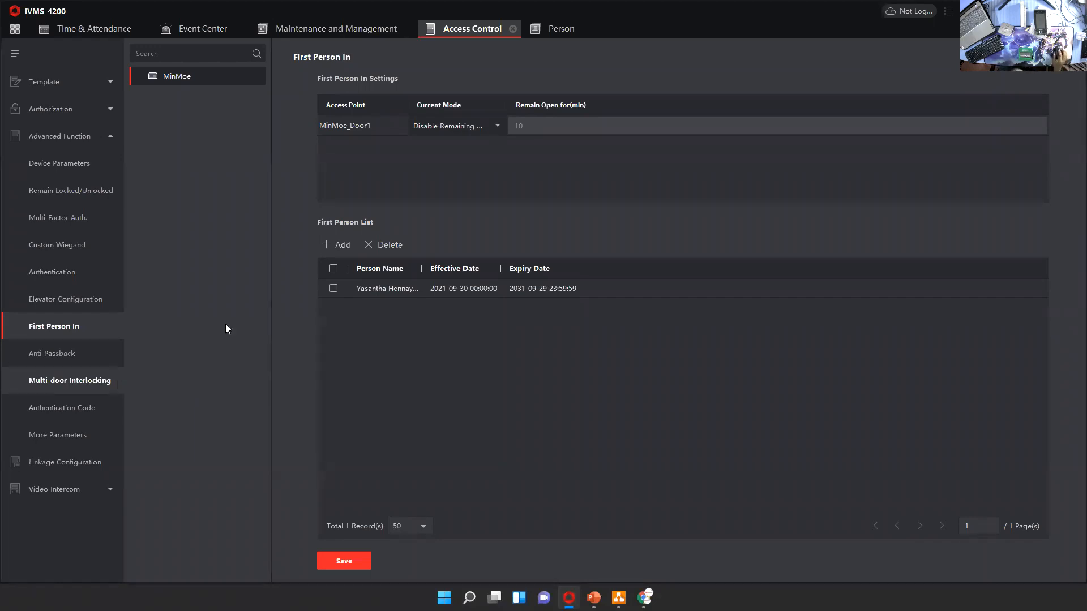
pyautogui.click(340, 246)
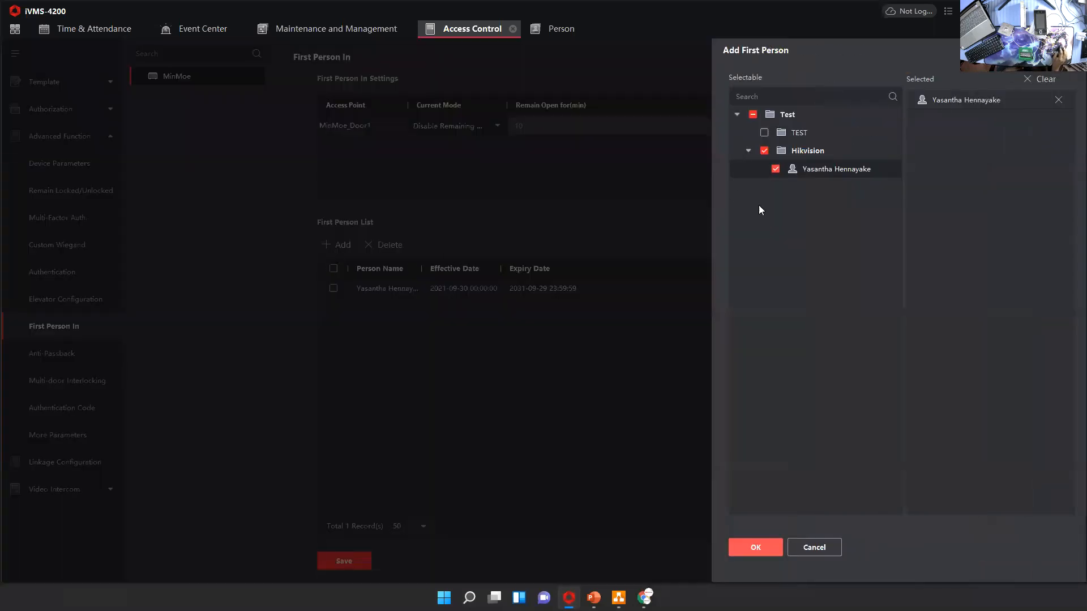
pyautogui.click(808, 547)
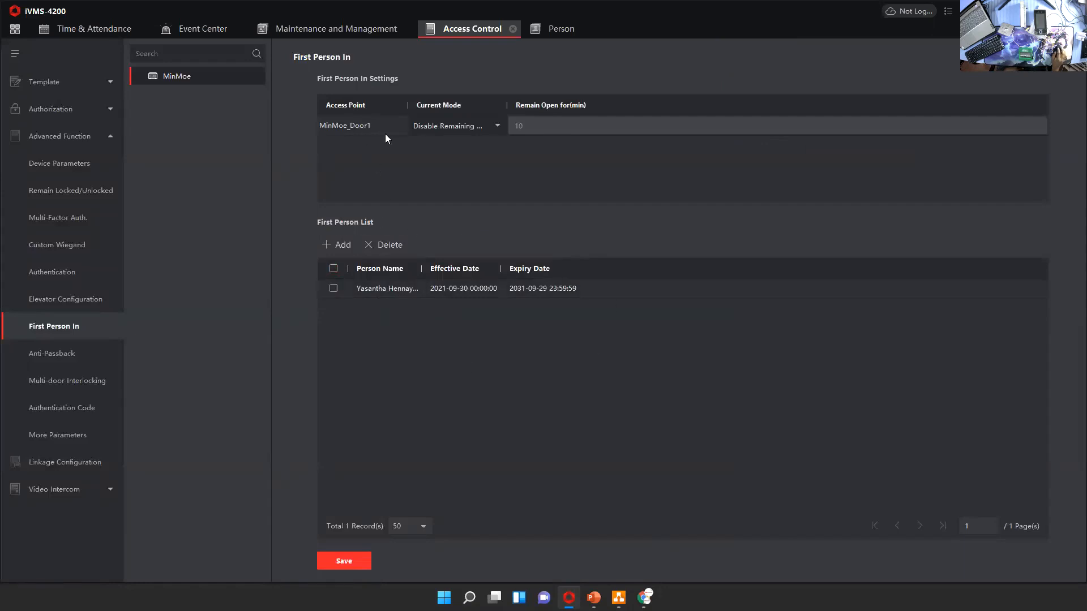
pyautogui.click(447, 125)
pyautogui.click(456, 164)
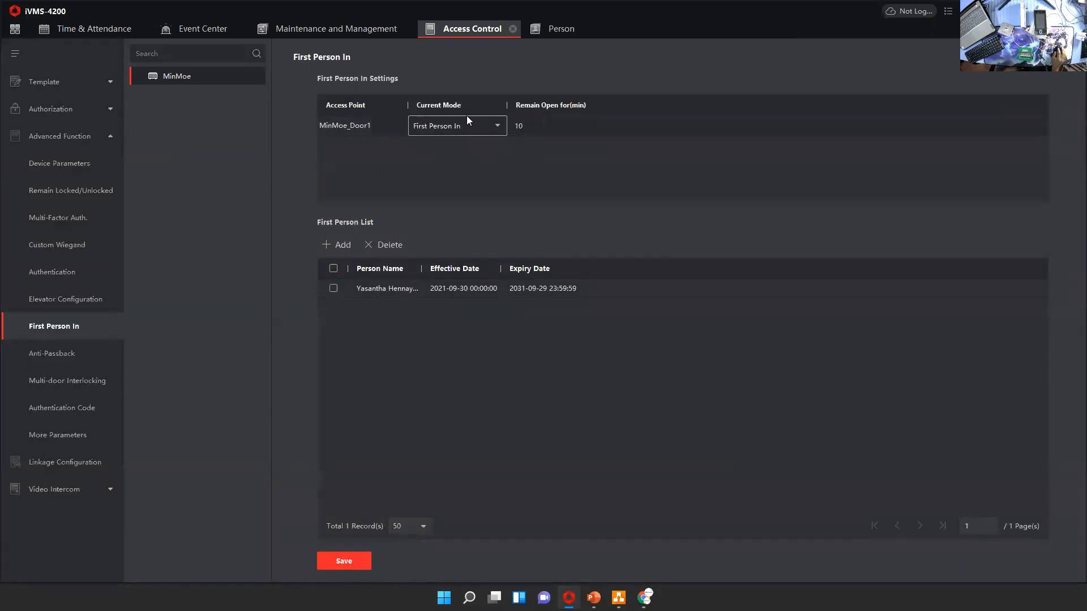
# Examine MinMoe's anti-passback settings and first card reader options, plus the multi-door interlocking and authentication code pages
pyautogui.click(77, 354)
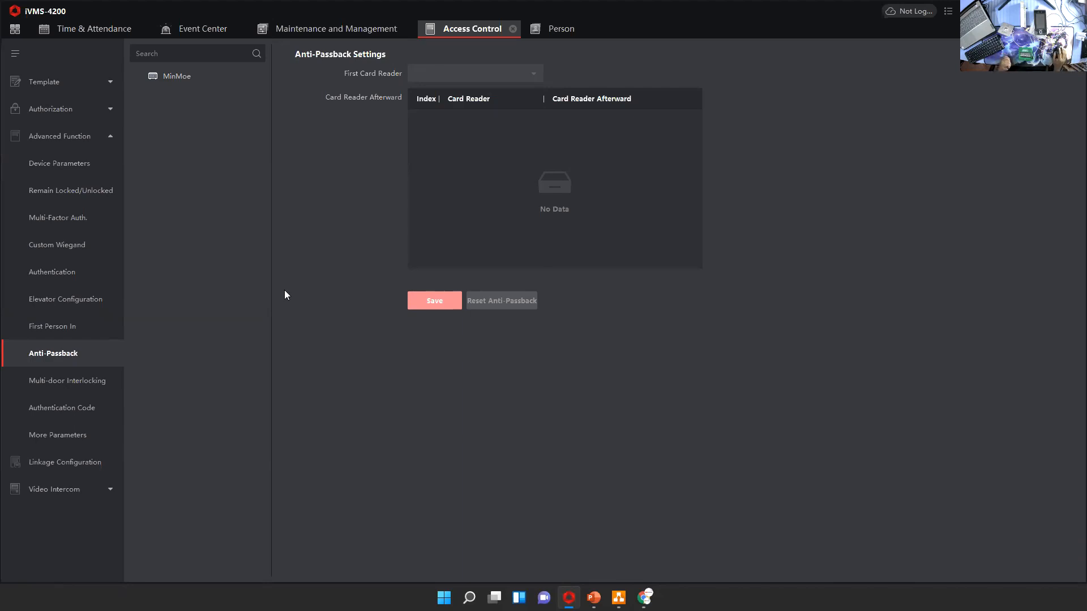
pyautogui.click(176, 76)
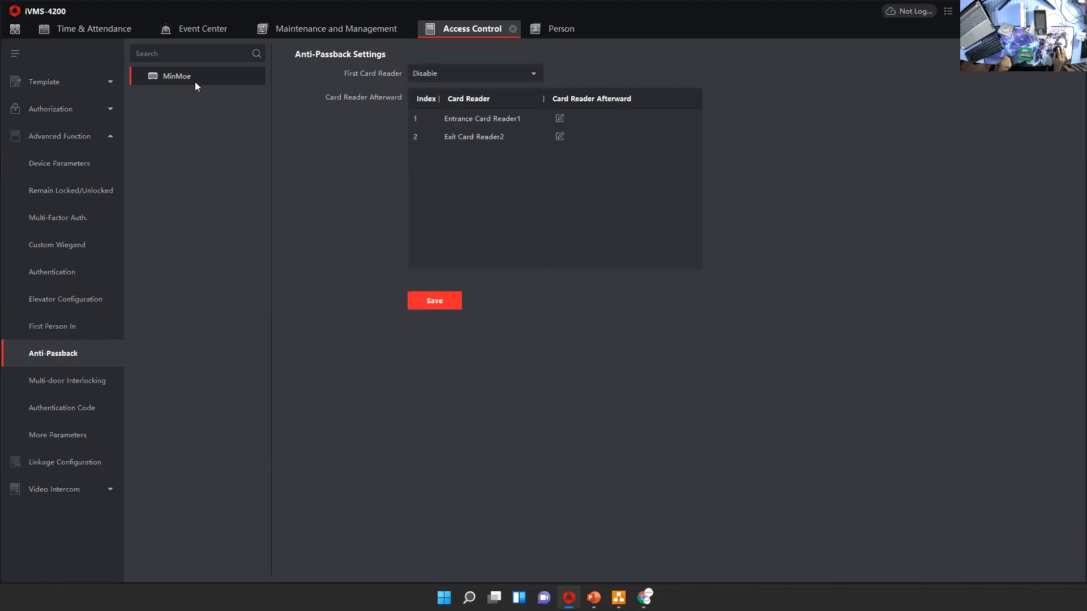
pyautogui.click(486, 69)
pyautogui.click(353, 161)
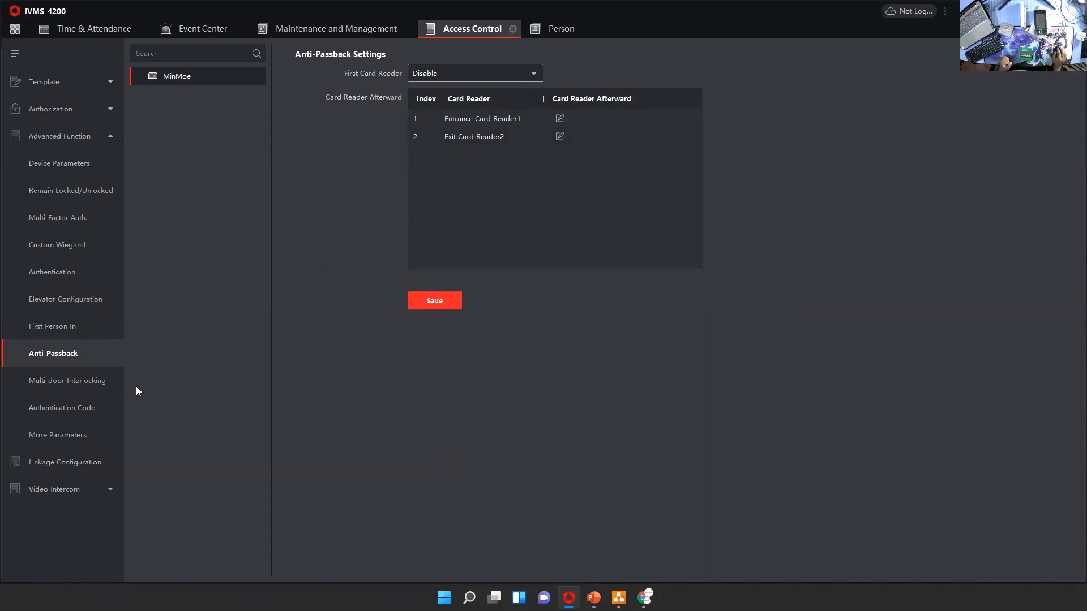
pyautogui.click(95, 380)
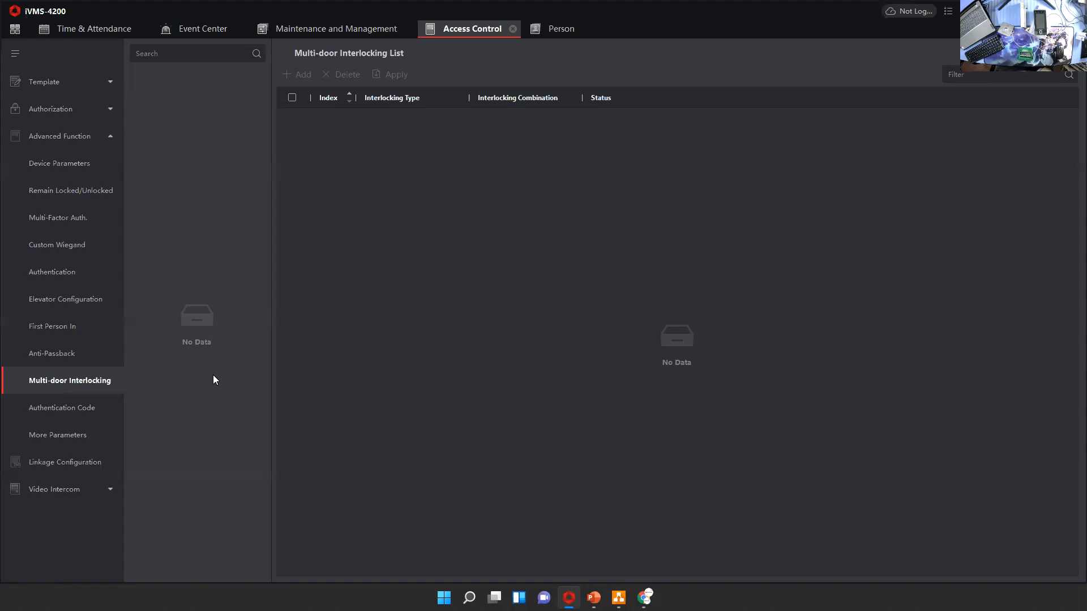
pyautogui.click(82, 409)
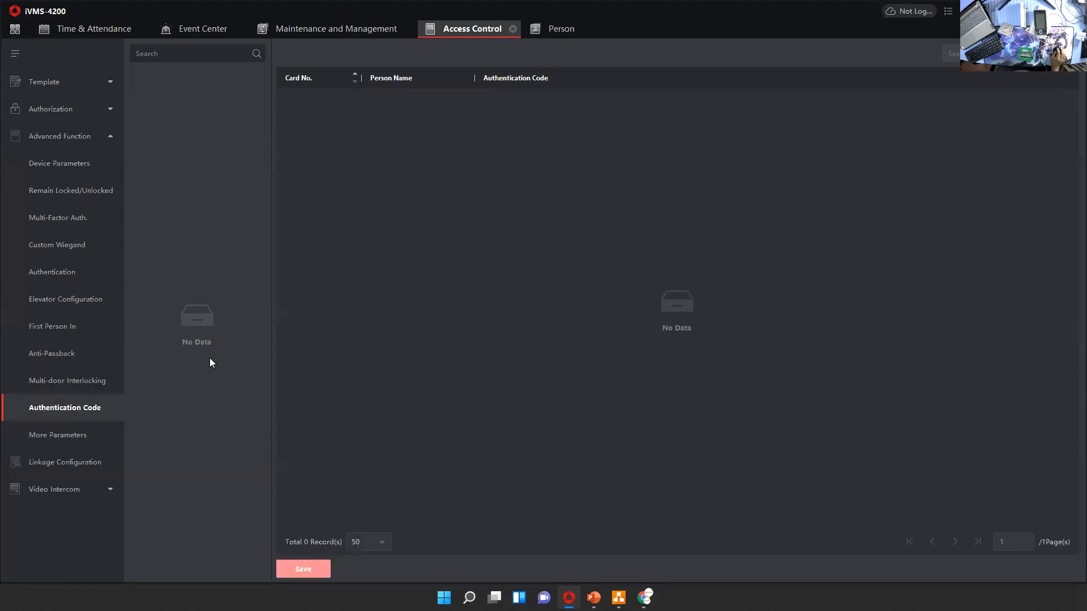
# Review MinMoe's additional parameters for NIC, network, capture, face recognition terminal and M1 card encryption verification
pyautogui.click(46, 438)
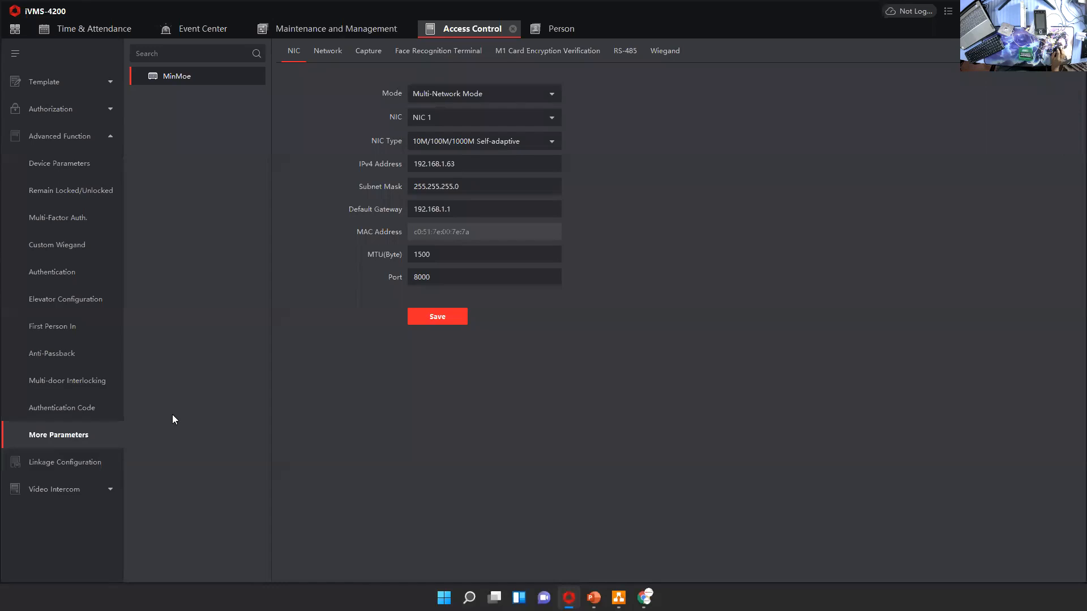
pyautogui.click(328, 51)
pyautogui.click(300, 52)
pyautogui.click(328, 52)
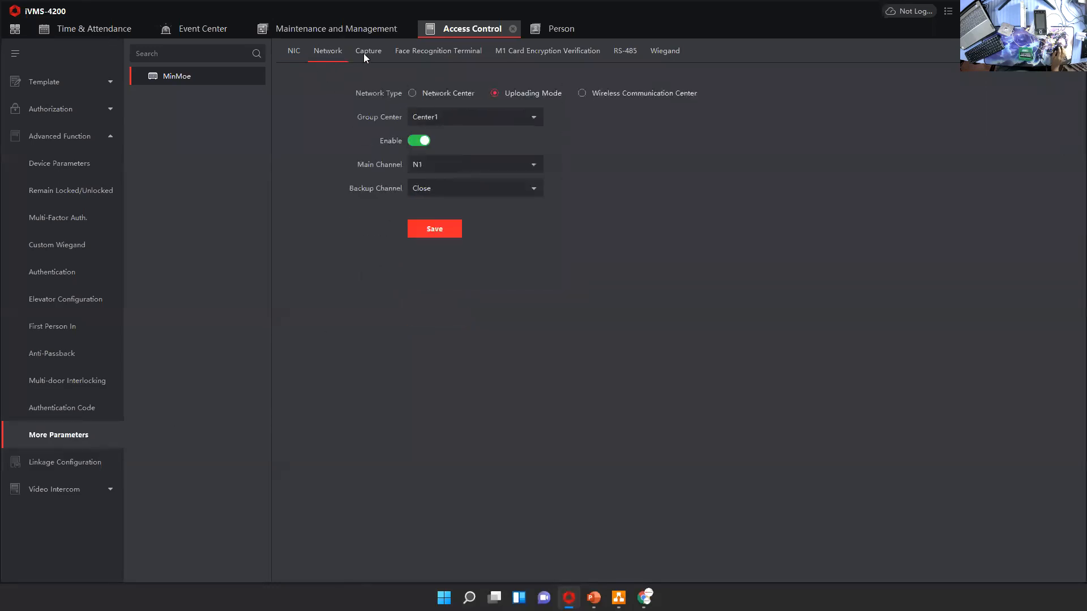
pyautogui.click(364, 52)
pyautogui.click(422, 52)
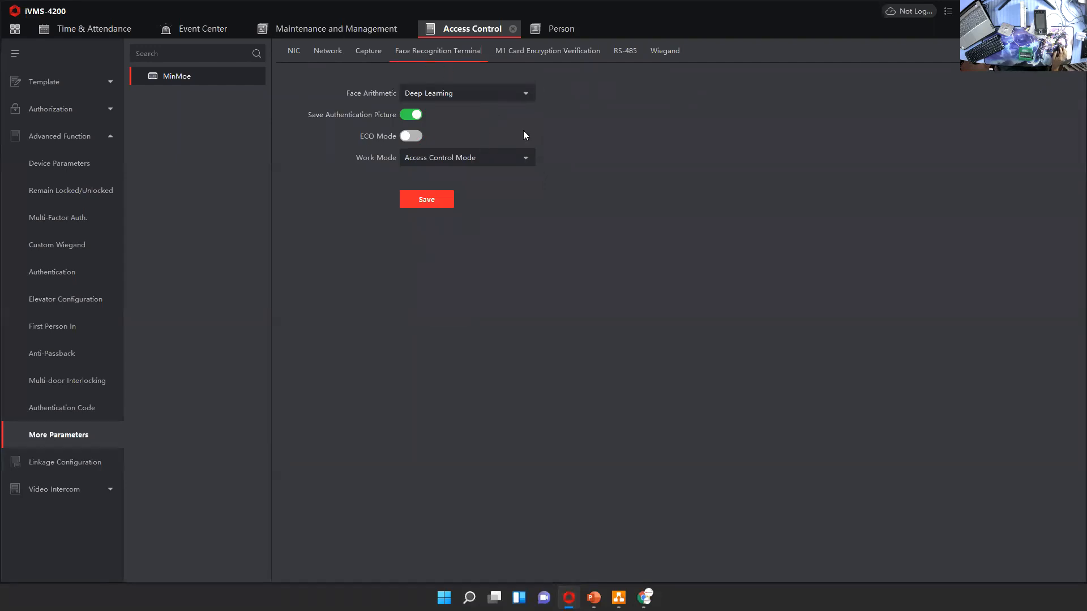
pyautogui.click(529, 52)
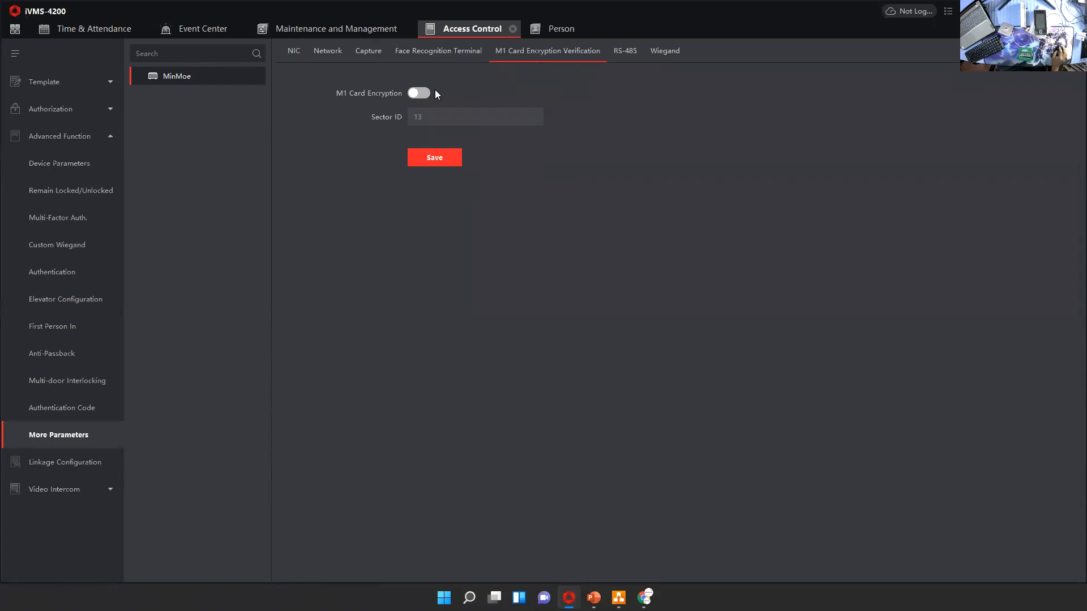
# Compare MinMoe's RS-485 and Wiegand parameters, including the available RS-485 baud rates
pyautogui.click(625, 53)
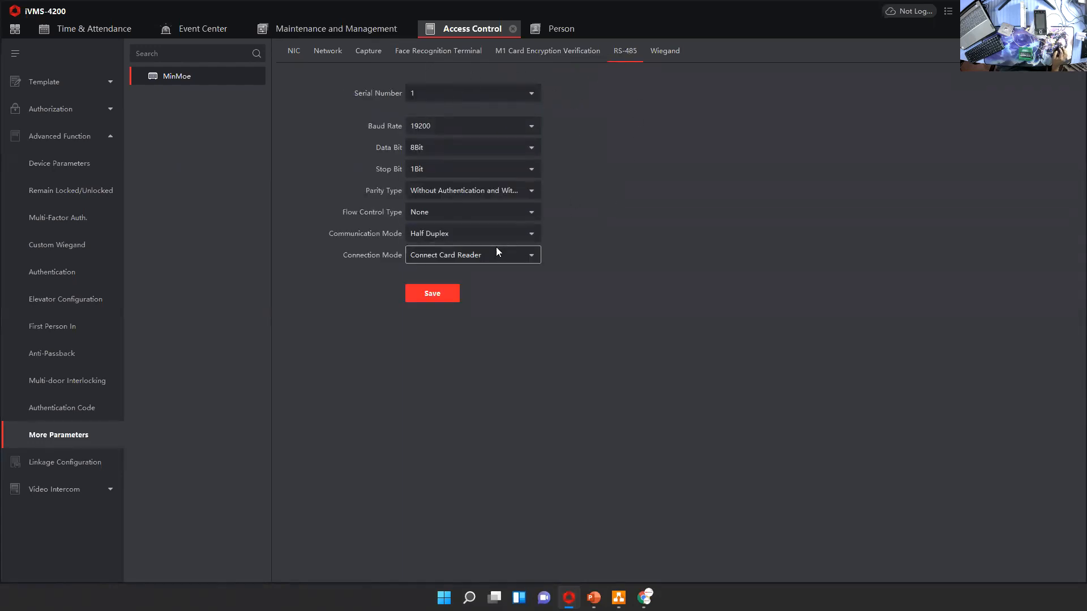
pyautogui.click(659, 53)
pyautogui.click(620, 53)
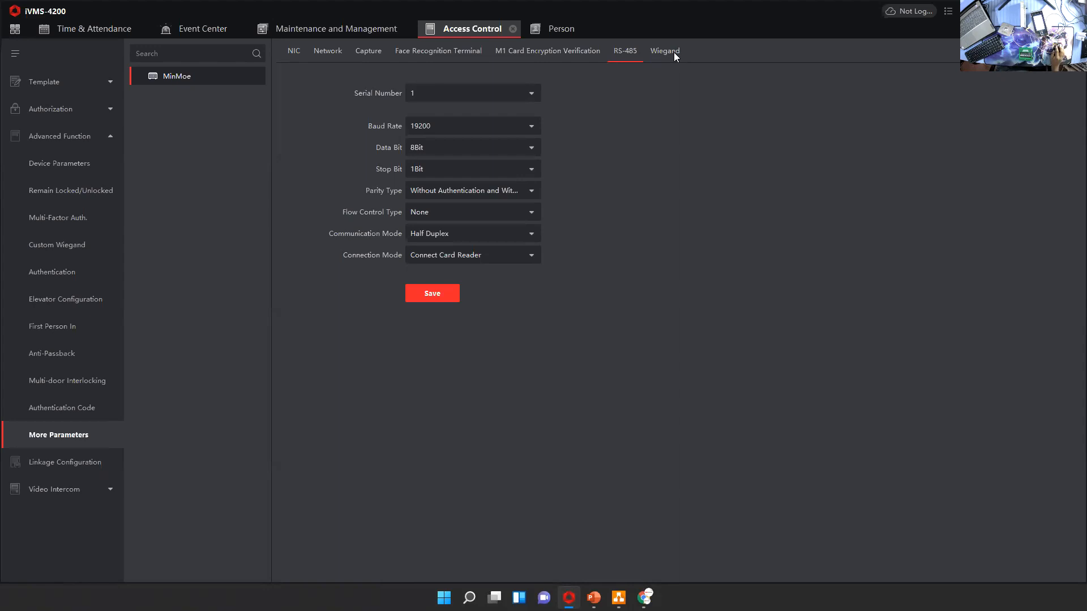
pyautogui.click(494, 130)
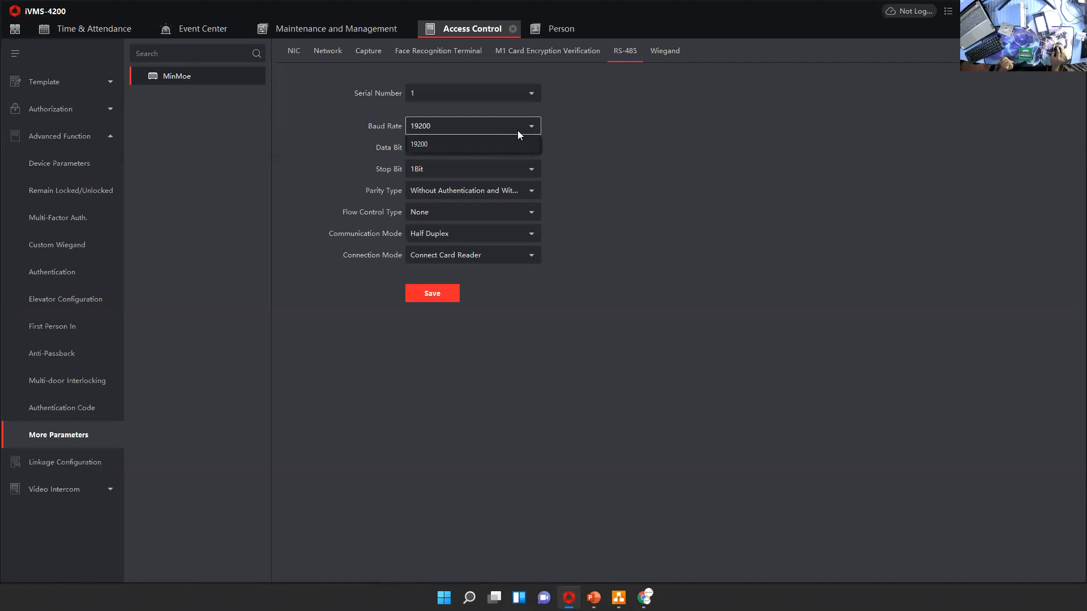
pyautogui.click(665, 51)
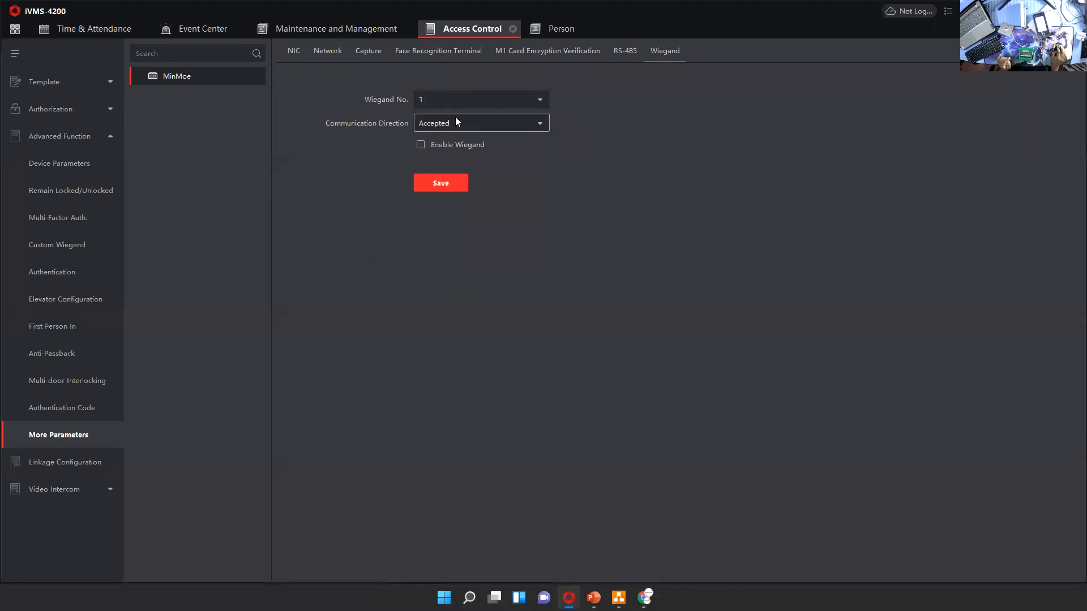
pyautogui.click(630, 52)
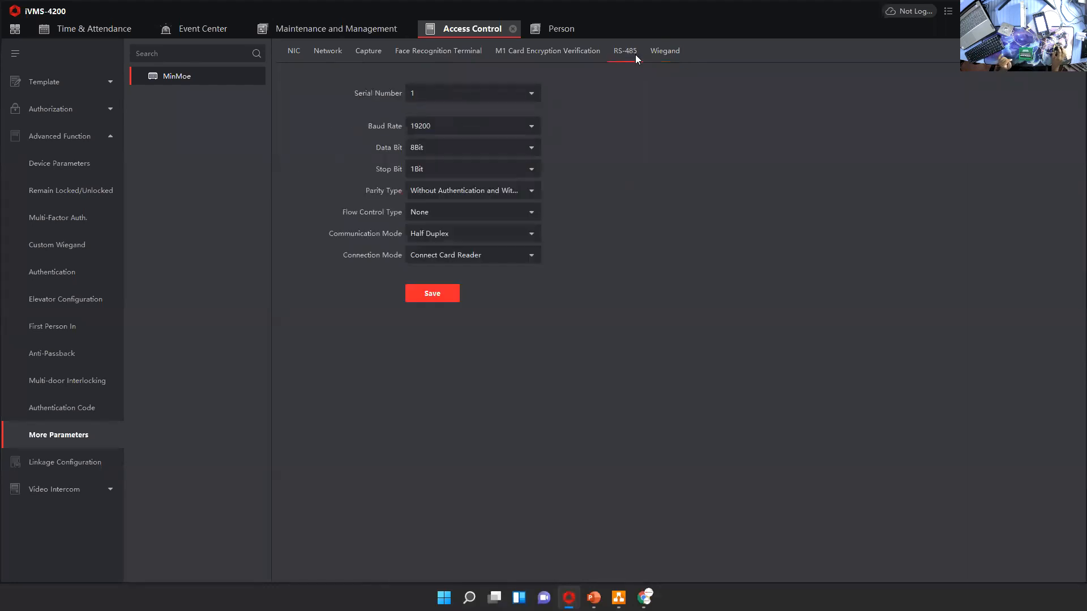
pyautogui.click(668, 54)
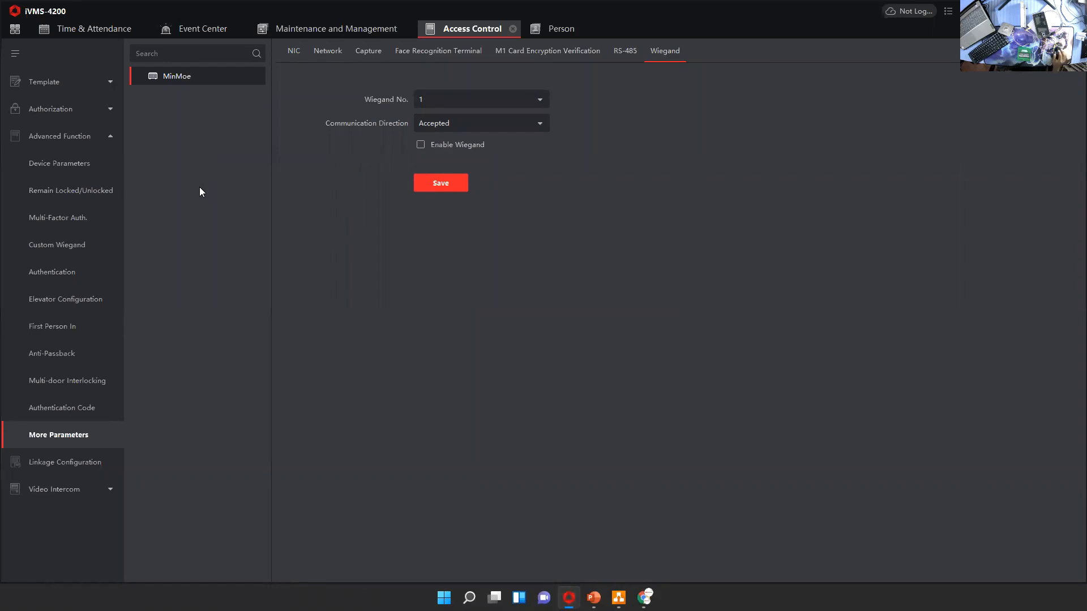
# Open access control Monitoring and widen the event list and its Event Time column to read the full door event entries
pyautogui.click(13, 32)
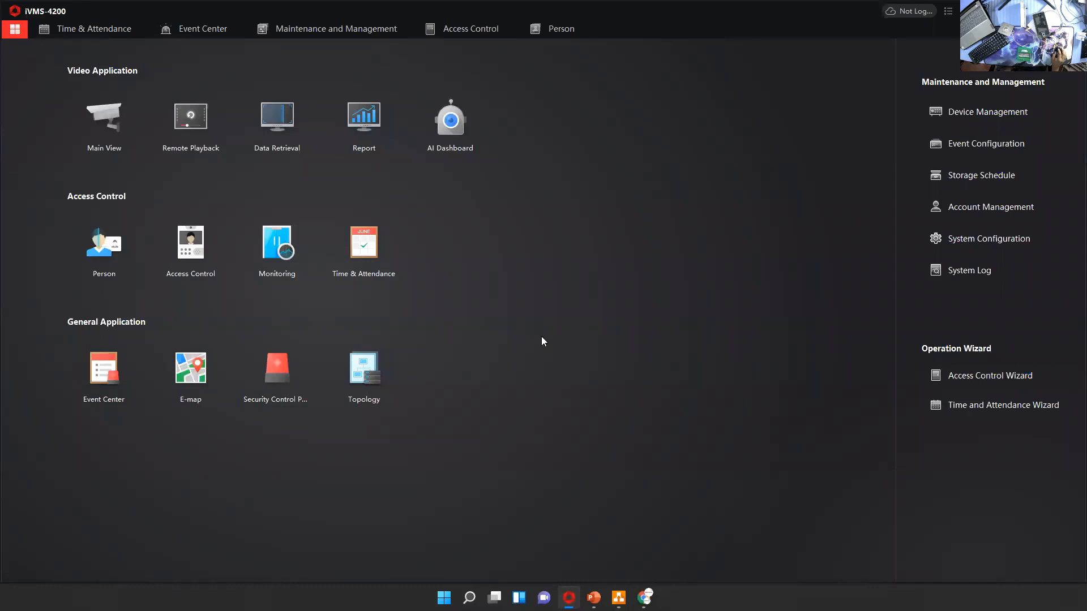
pyautogui.click(274, 258)
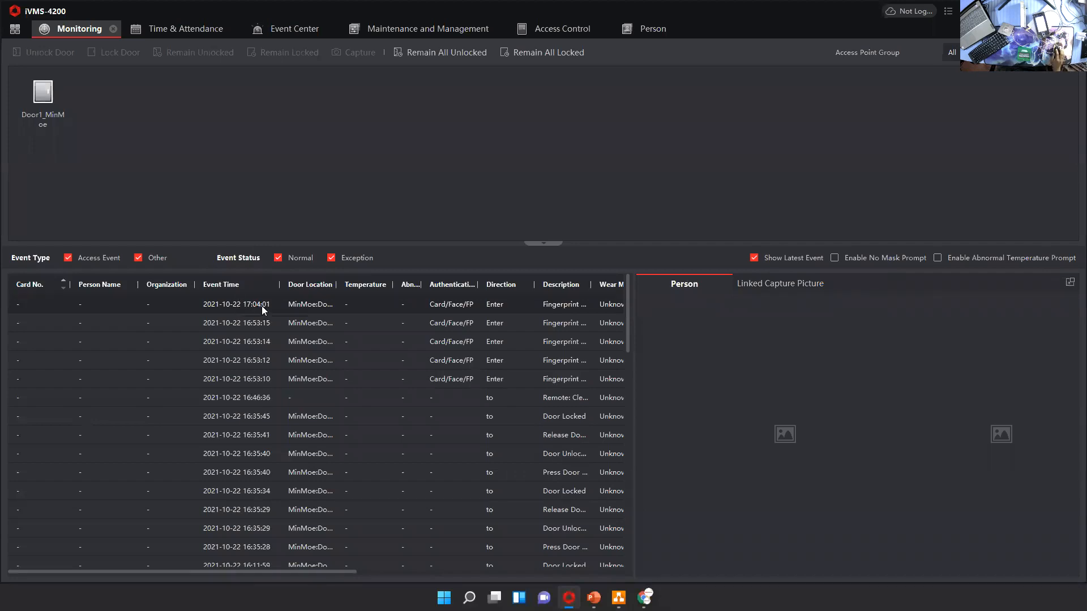
pyautogui.moveTo(592, 284); pyautogui.dragTo(784, 300)
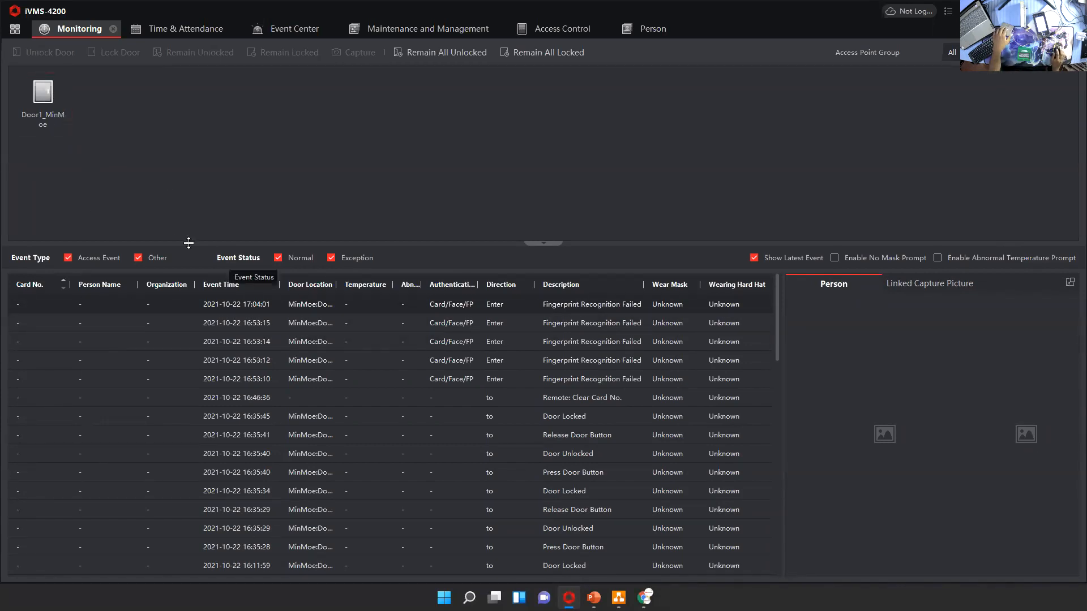
pyautogui.click(54, 97)
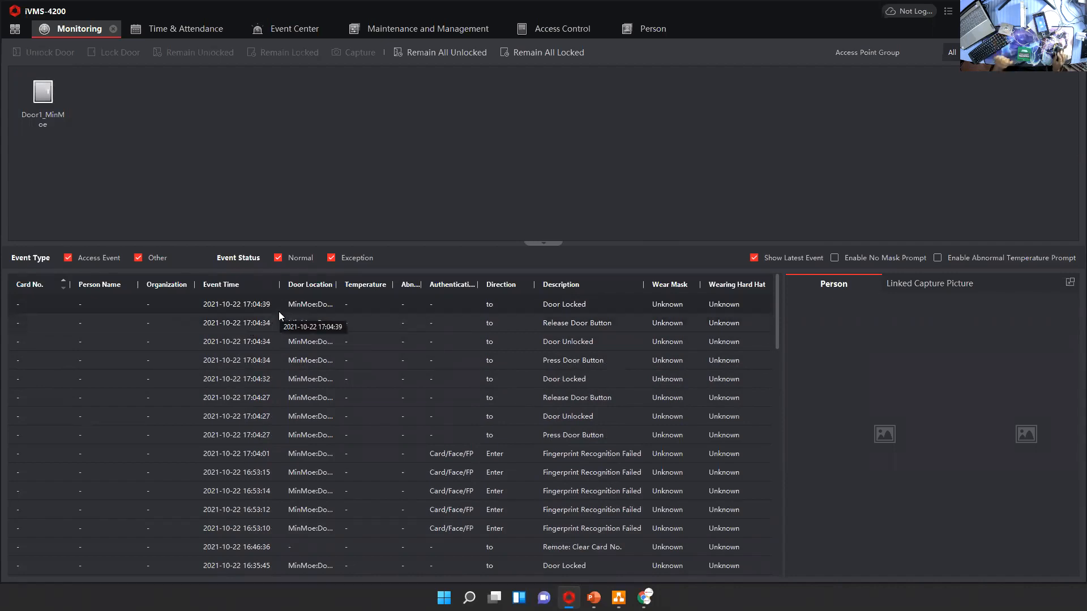
pyautogui.moveTo(281, 282); pyautogui.dragTo(308, 282)
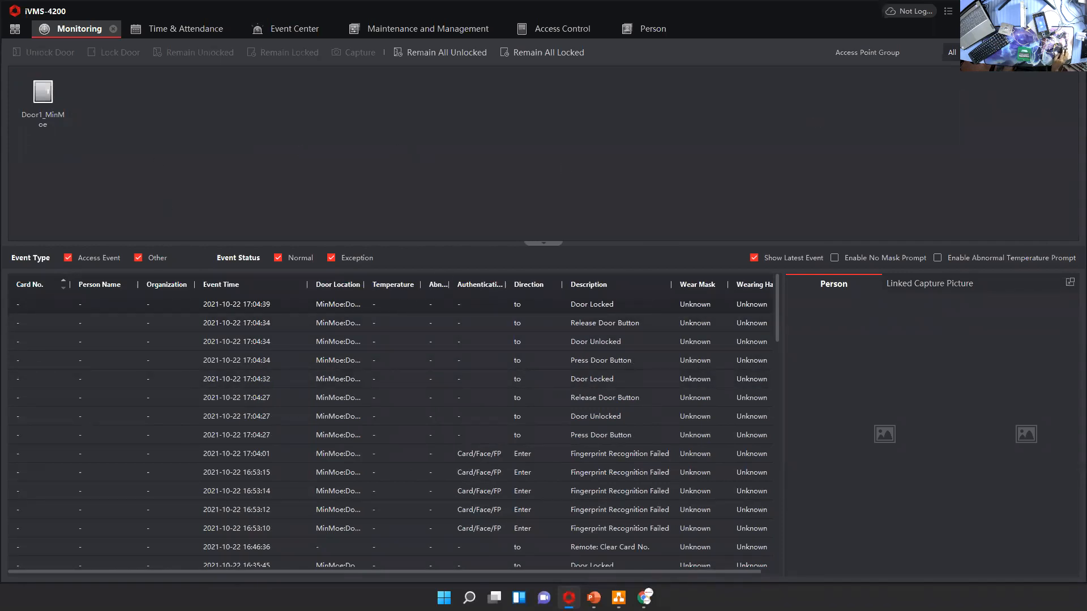
# Unlock Door1_MinMoe remotely from the monitoring view
pyautogui.click(40, 123)
pyautogui.click(35, 102)
pyautogui.click(38, 53)
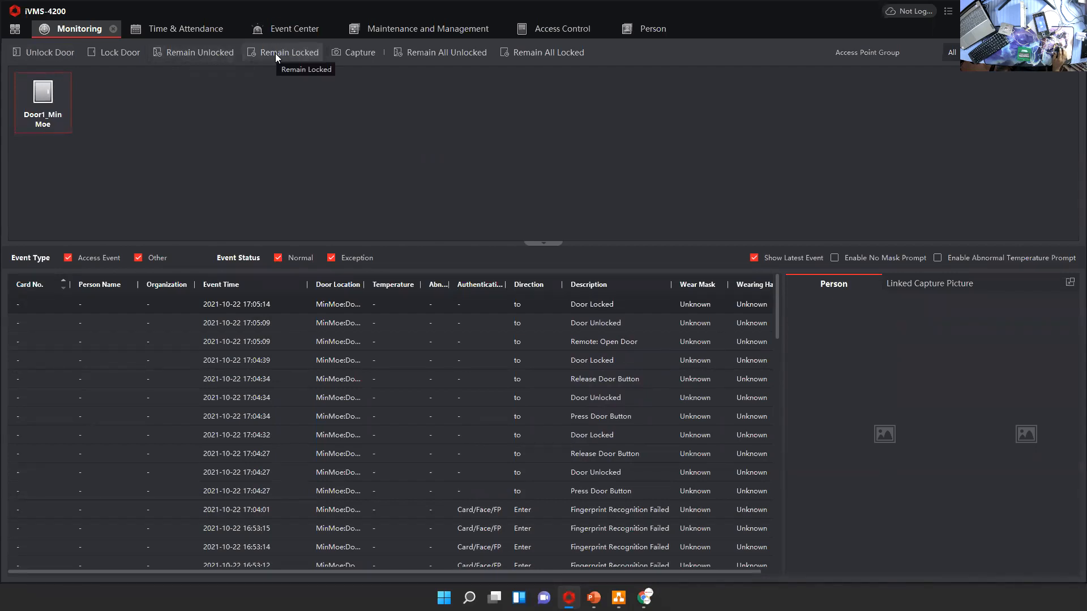
# Capture a picture from Door1_MinMoe, close the preview and check the linked capture picture and person views
pyautogui.click(341, 53)
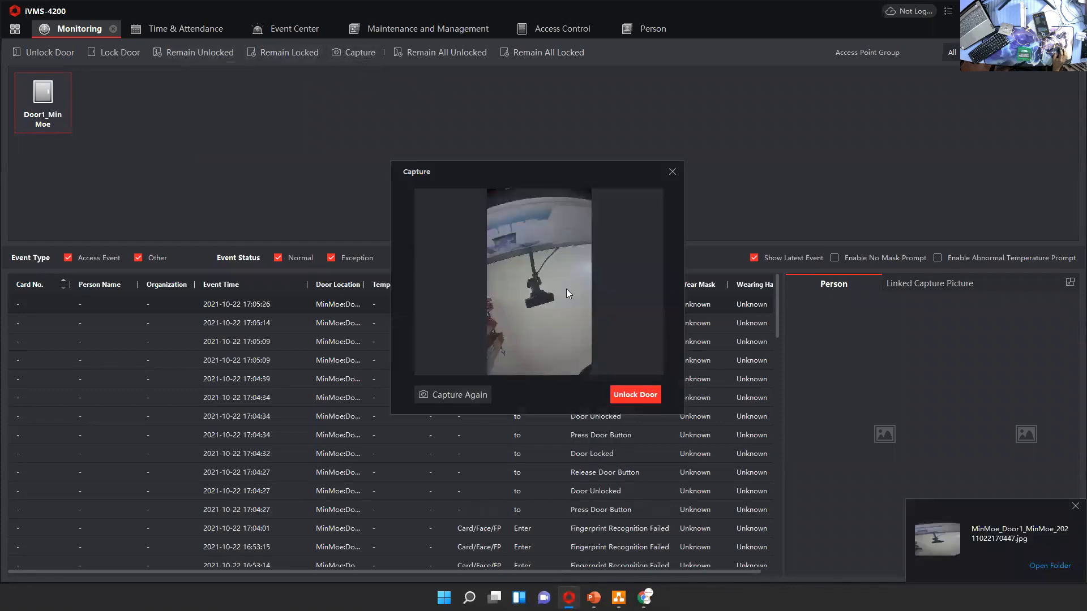
pyautogui.click(671, 175)
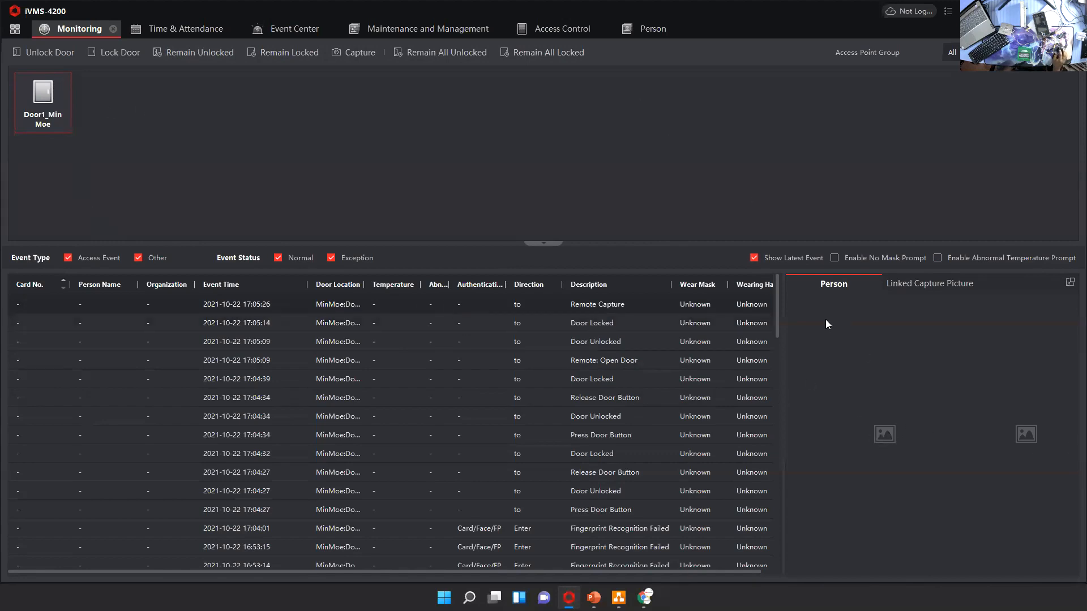
pyautogui.click(928, 287)
pyautogui.click(834, 284)
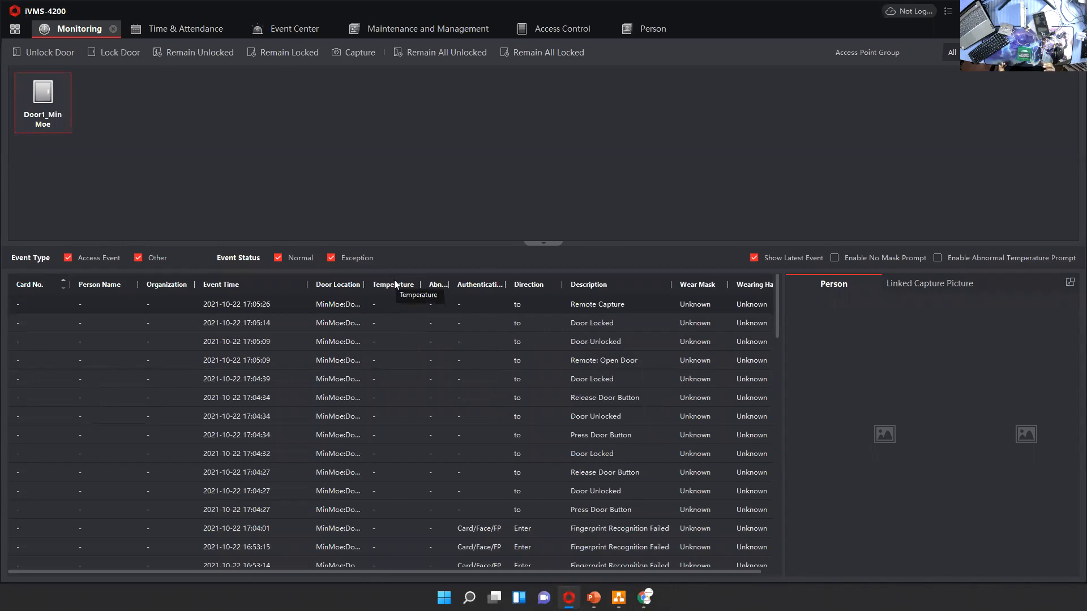
# Open the Event Center, view the real-time events and return to the event search
pyautogui.click(15, 29)
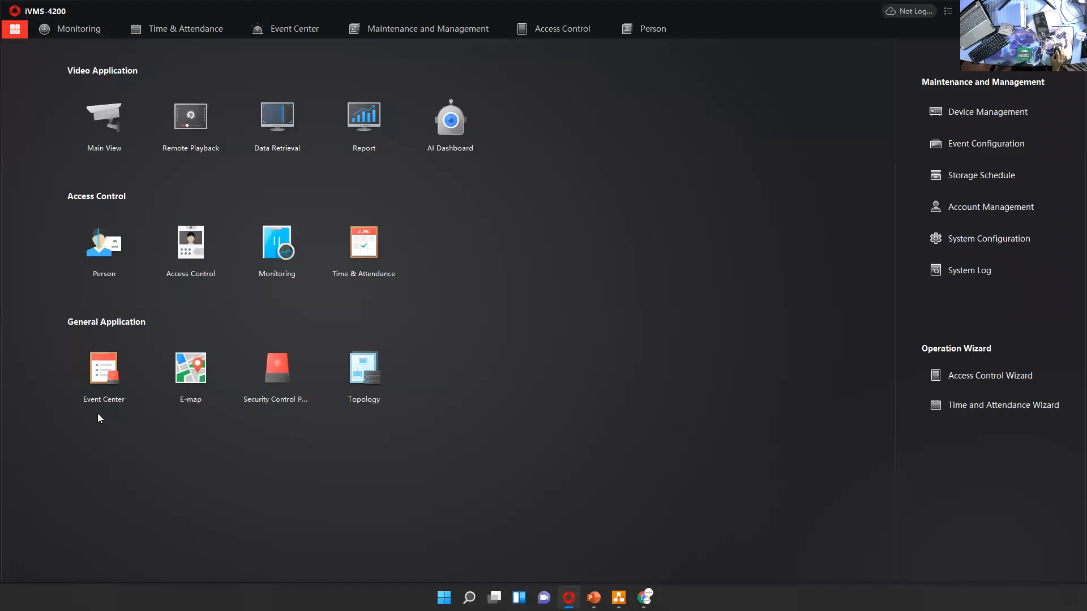
pyautogui.click(95, 371)
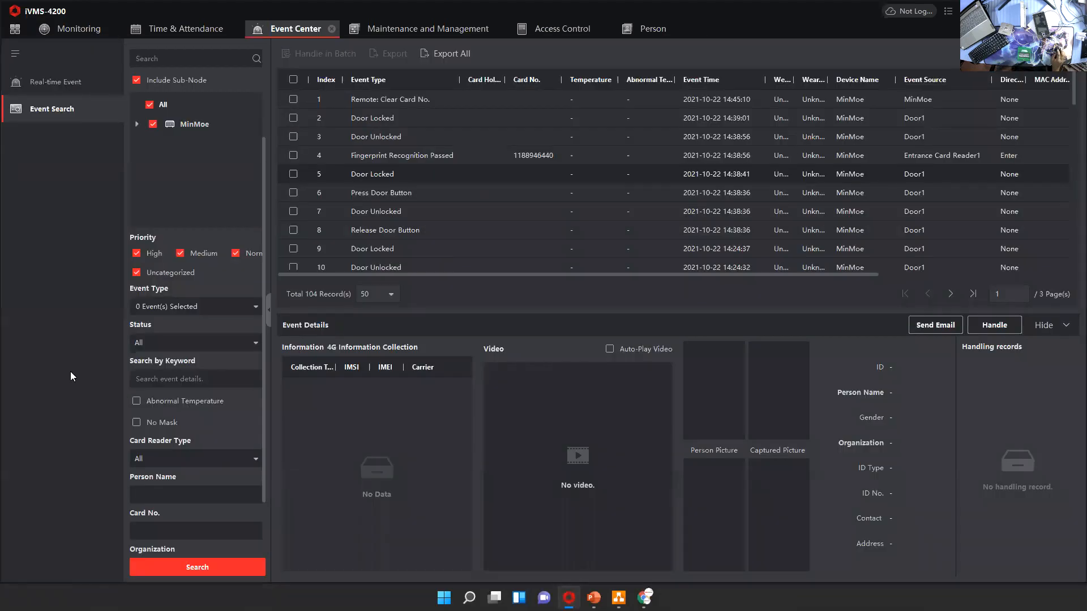
pyautogui.click(48, 82)
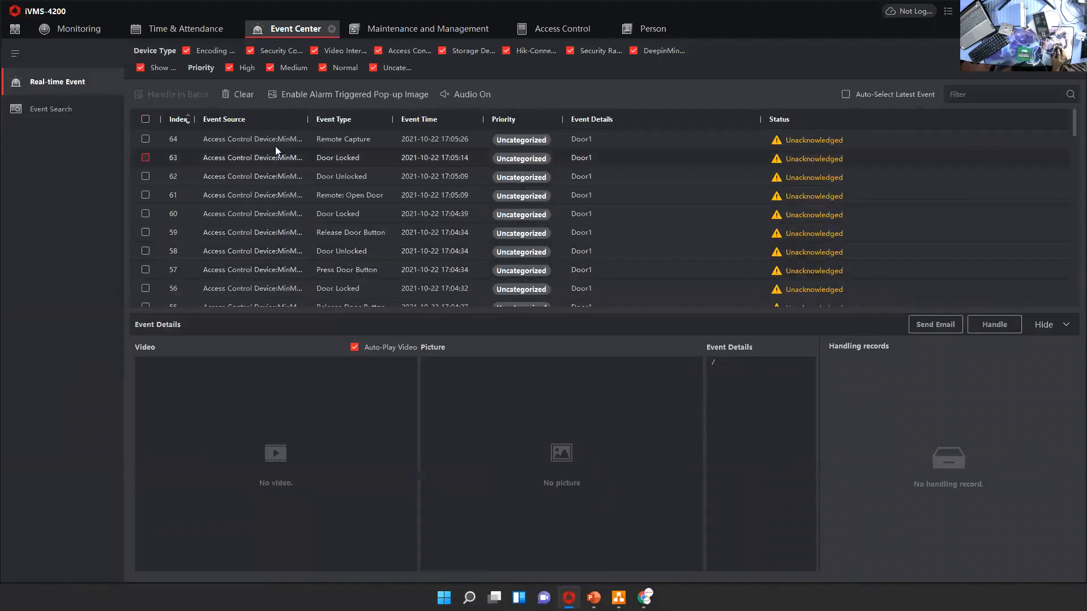
pyautogui.click(49, 112)
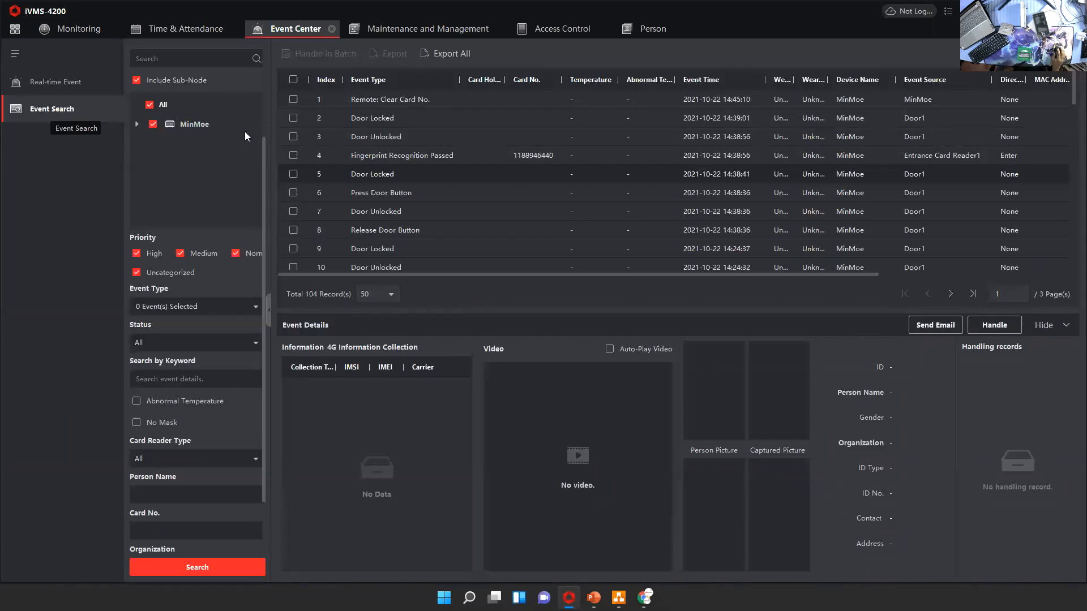
# Set the event search to 2021-10-22, by device, with device type Access Control and sub-nodes excluded
pyautogui.click(137, 81)
pyautogui.scroll(3, 210, 174)
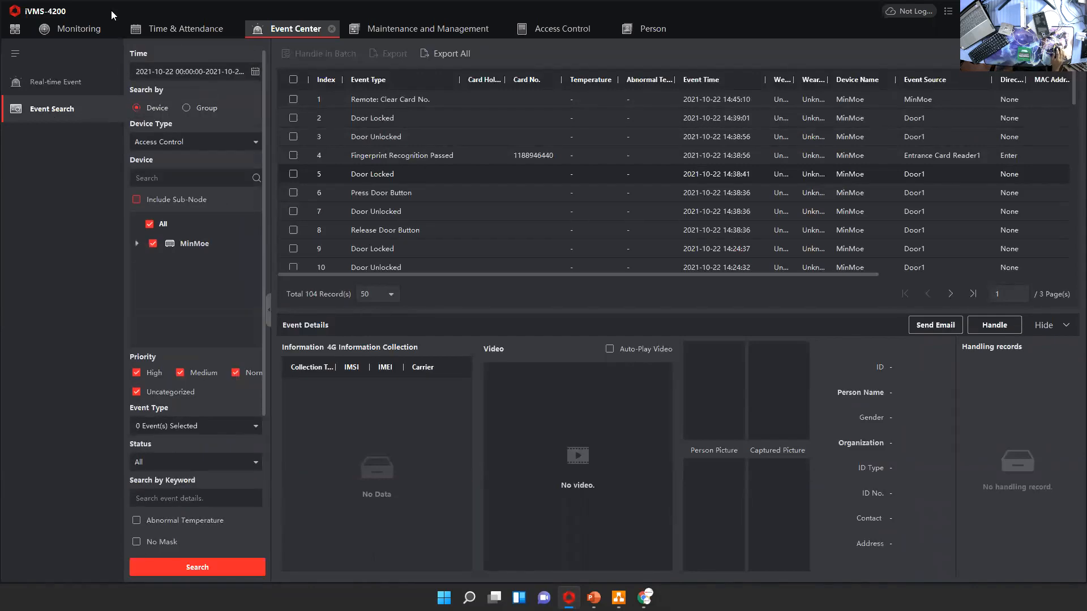
pyautogui.click(255, 71)
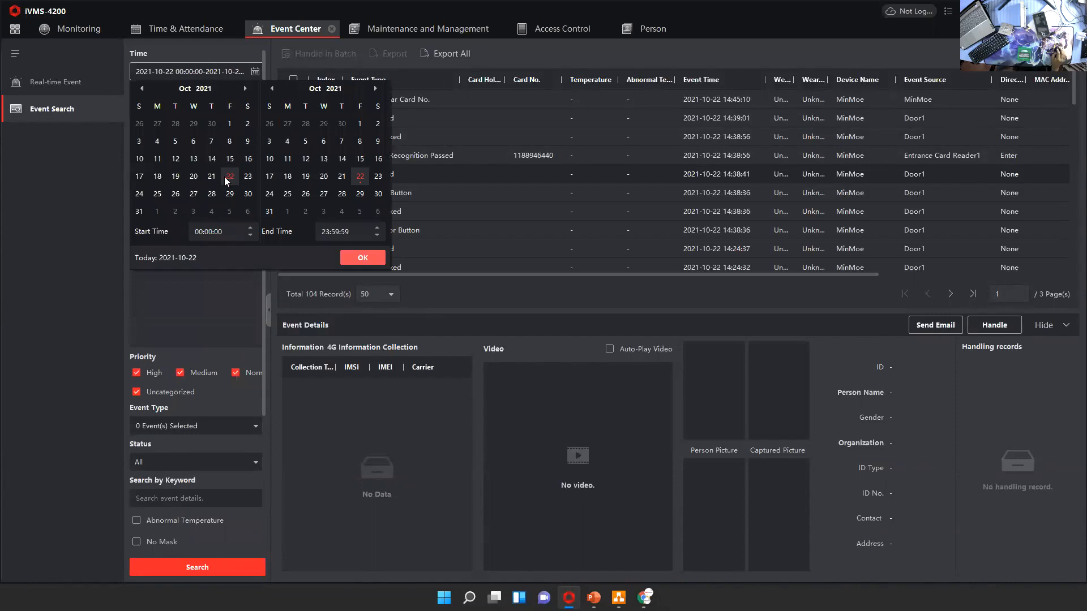
pyautogui.click(361, 258)
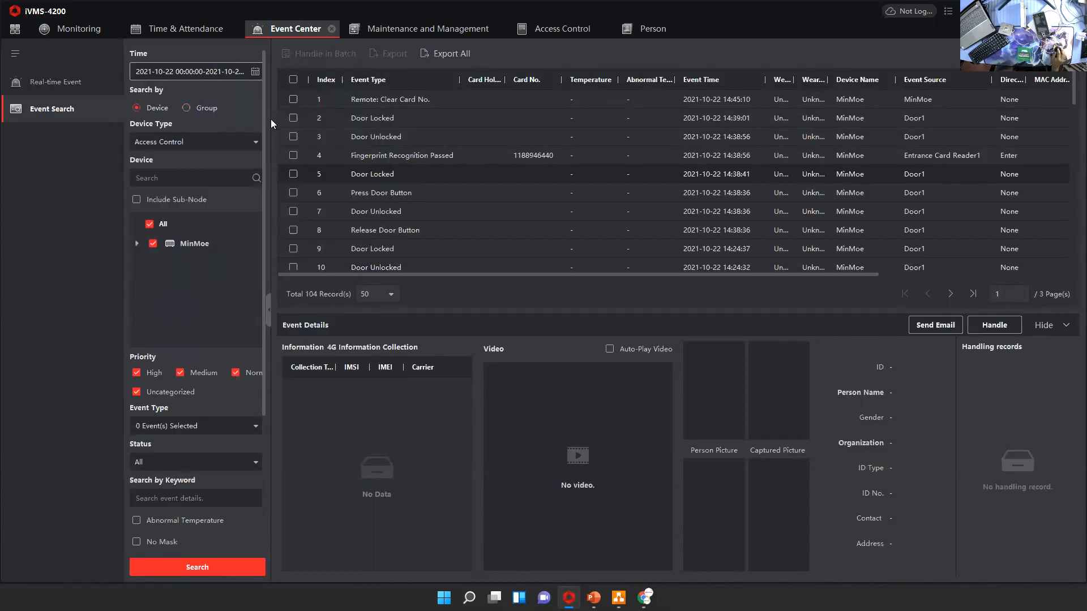
pyautogui.click(190, 110)
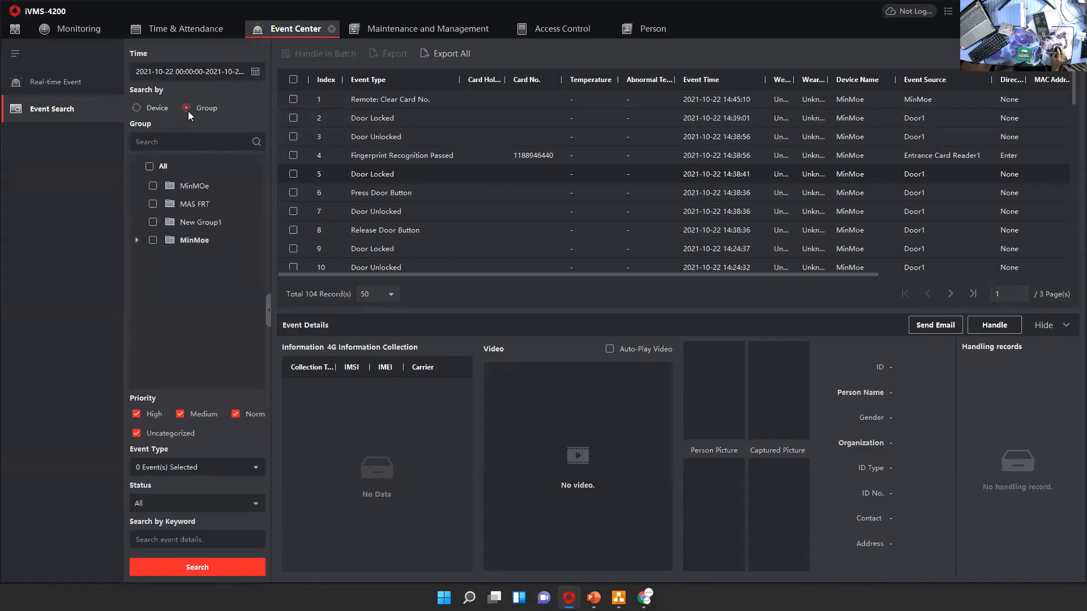
pyautogui.click(137, 110)
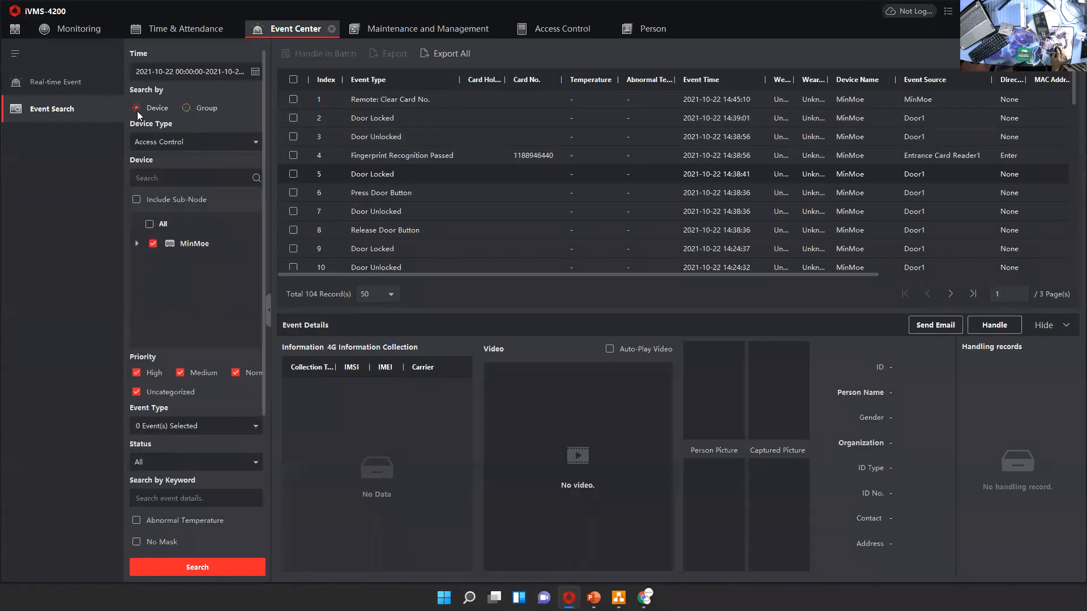
pyautogui.click(148, 142)
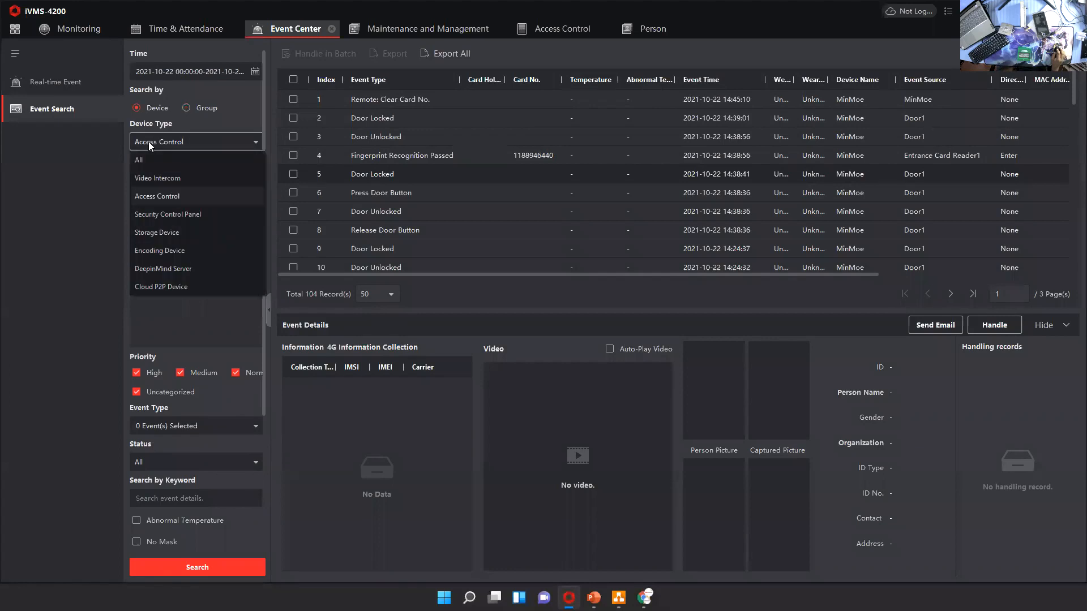
pyautogui.click(158, 196)
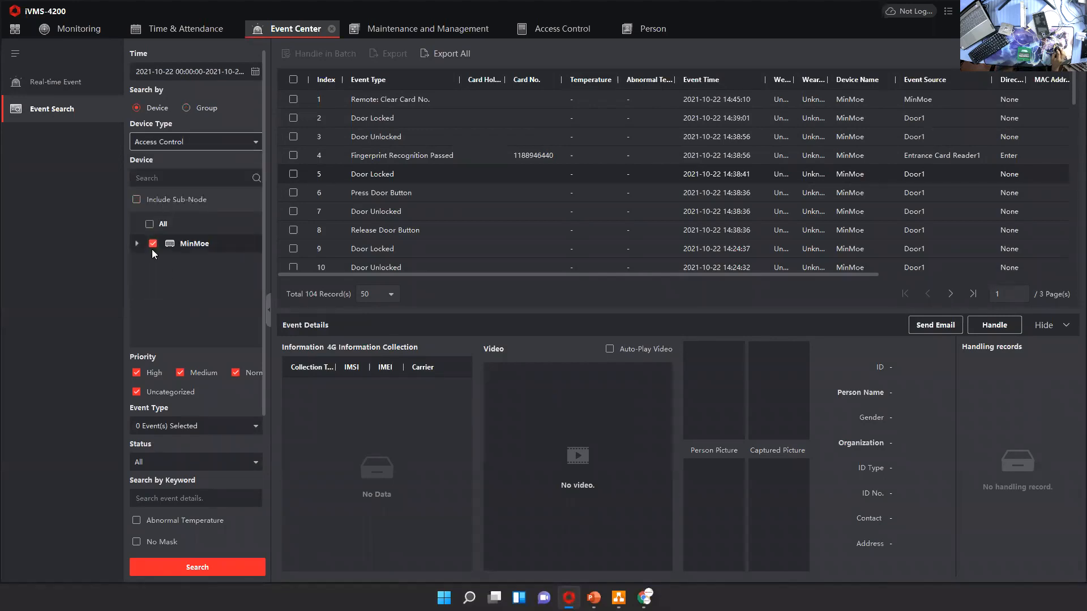
# Run the event search for MinMoe and look through the listed door and card reader events
pyautogui.scroll(-3, 212, 320)
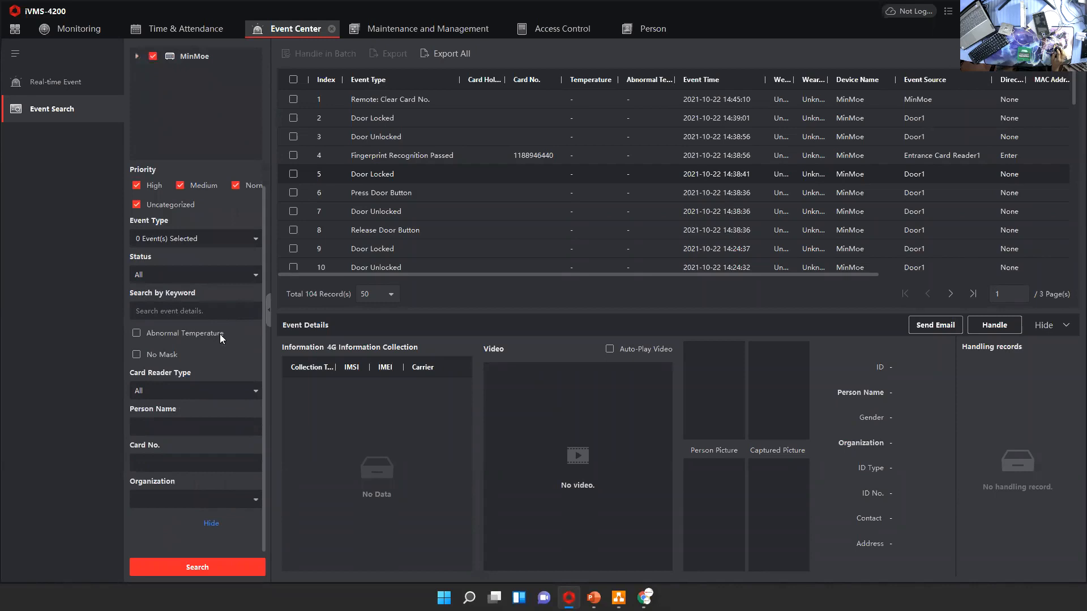
pyautogui.click(191, 566)
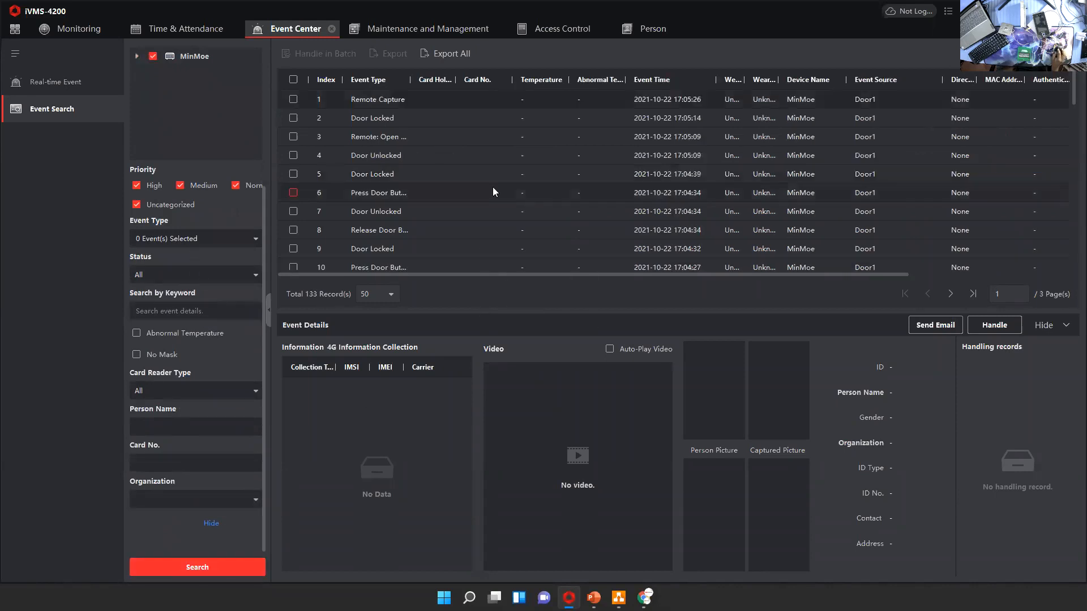
pyautogui.scroll(-9, 535, 181)
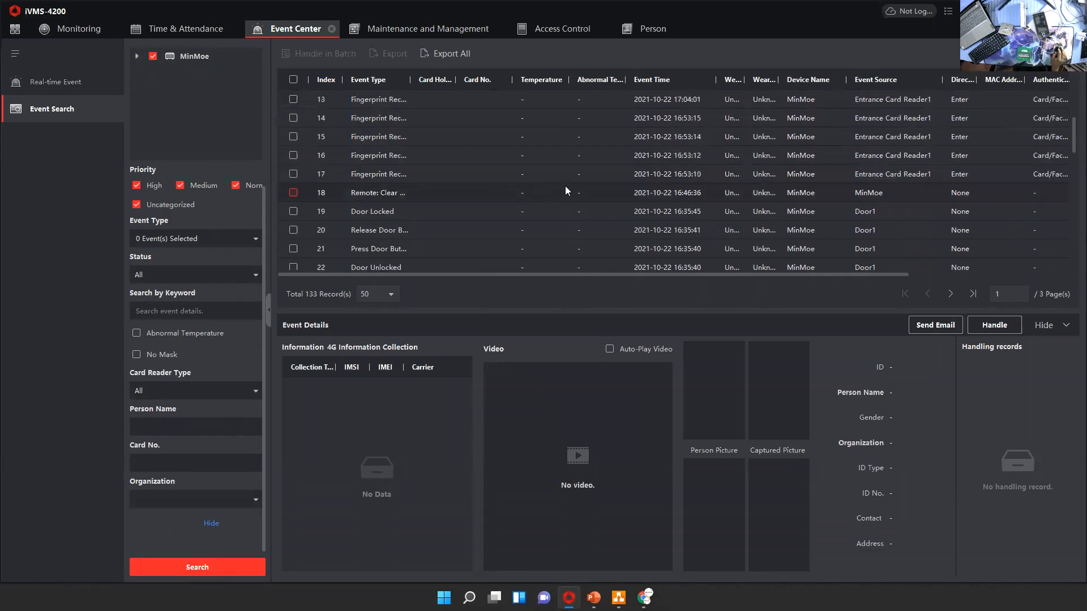
pyautogui.scroll(-3, 557, 195)
pyautogui.scroll(13, 554, 195)
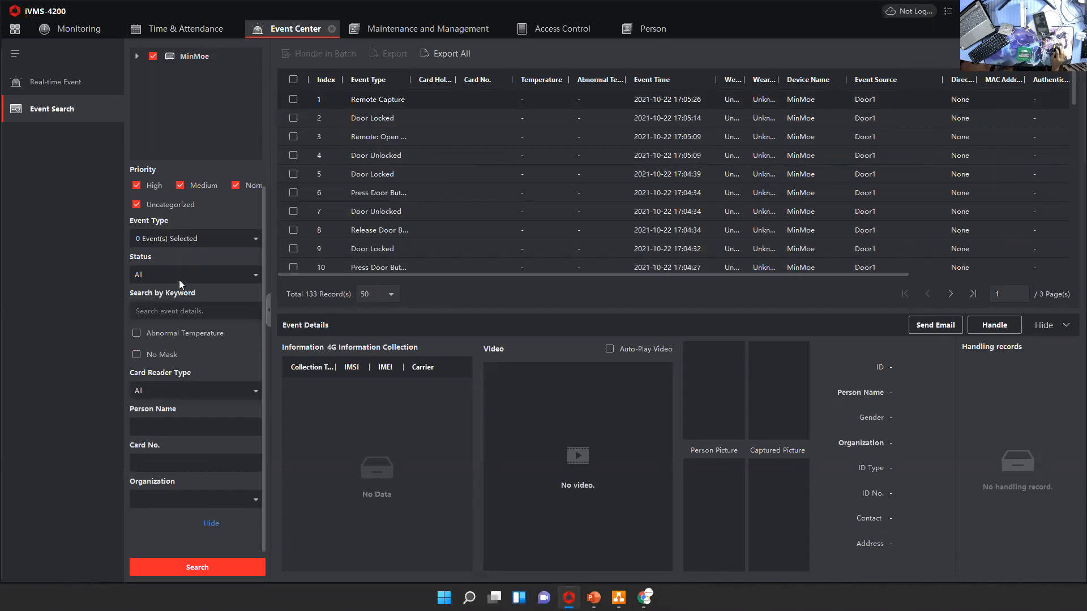
# Browse the event type filter's General Event and Access Event categories without selecting any type
pyautogui.scroll(2, 180, 283)
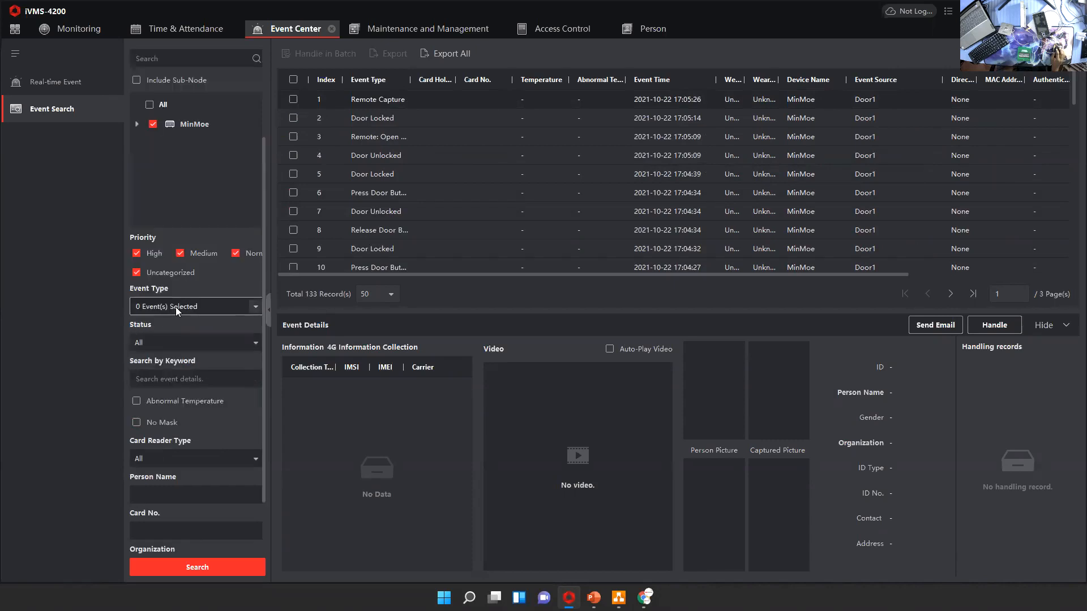
pyautogui.click(251, 309)
pyautogui.click(145, 347)
pyautogui.click(142, 346)
pyautogui.scroll(8, 167, 363)
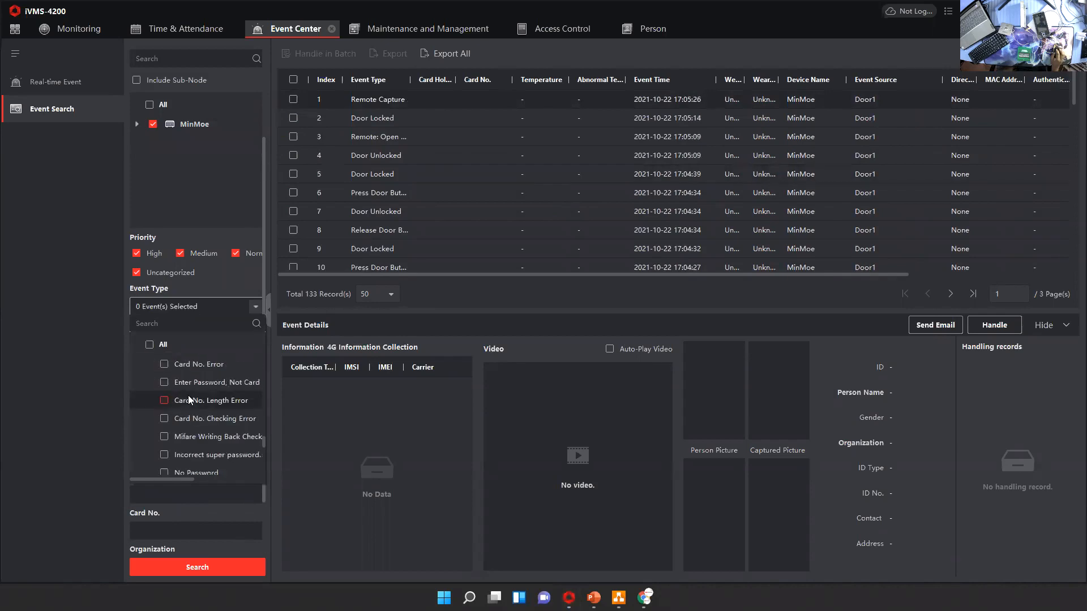
pyautogui.scroll(8, 187, 385)
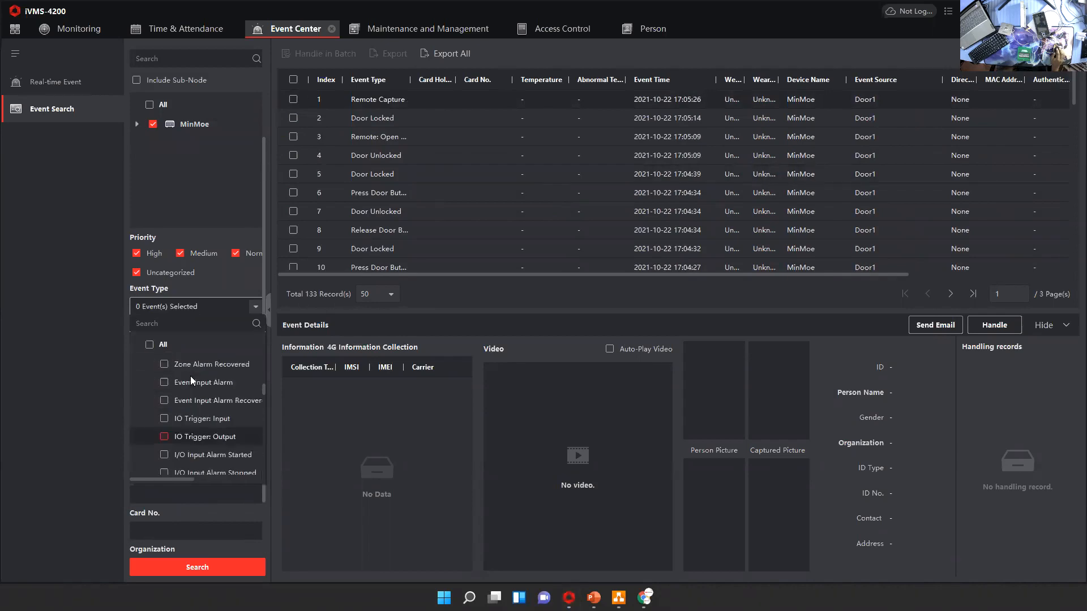
pyautogui.scroll(3, 196, 382)
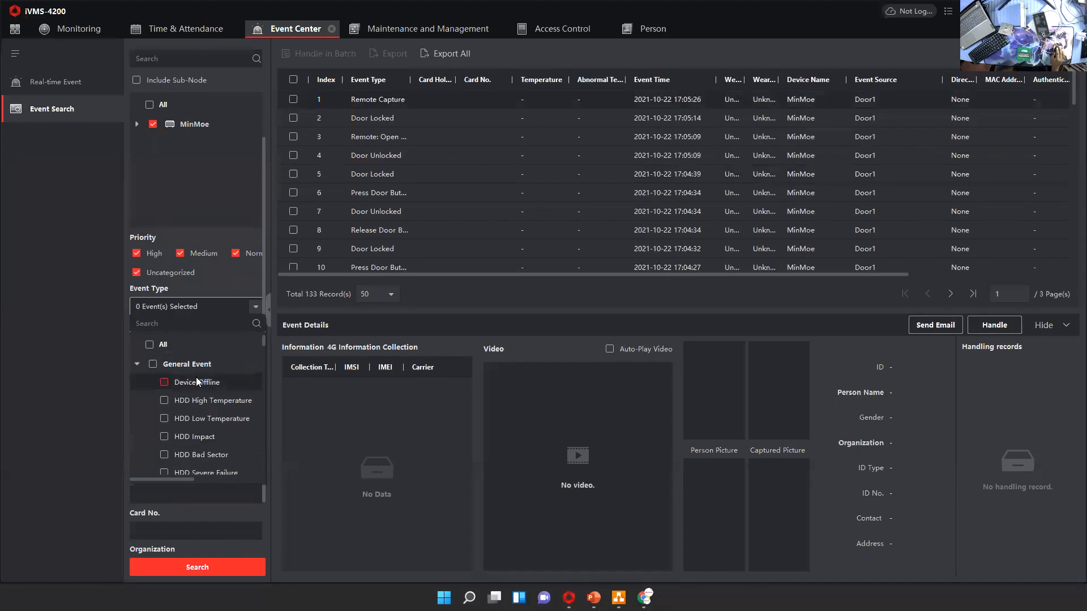
pyautogui.click(137, 365)
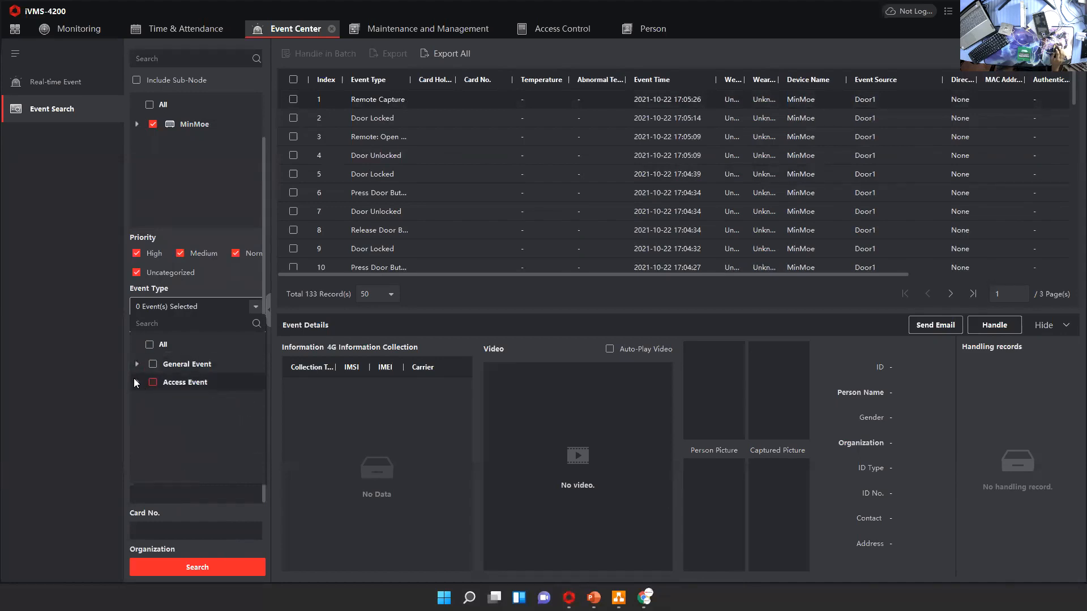
pyautogui.click(136, 382)
pyautogui.click(135, 382)
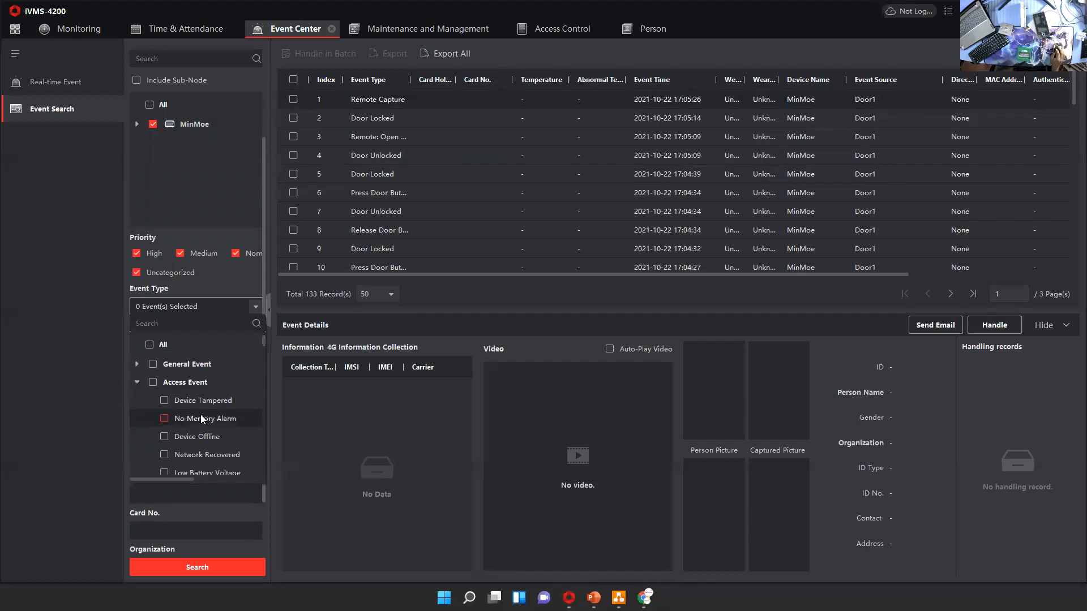
pyautogui.click(210, 307)
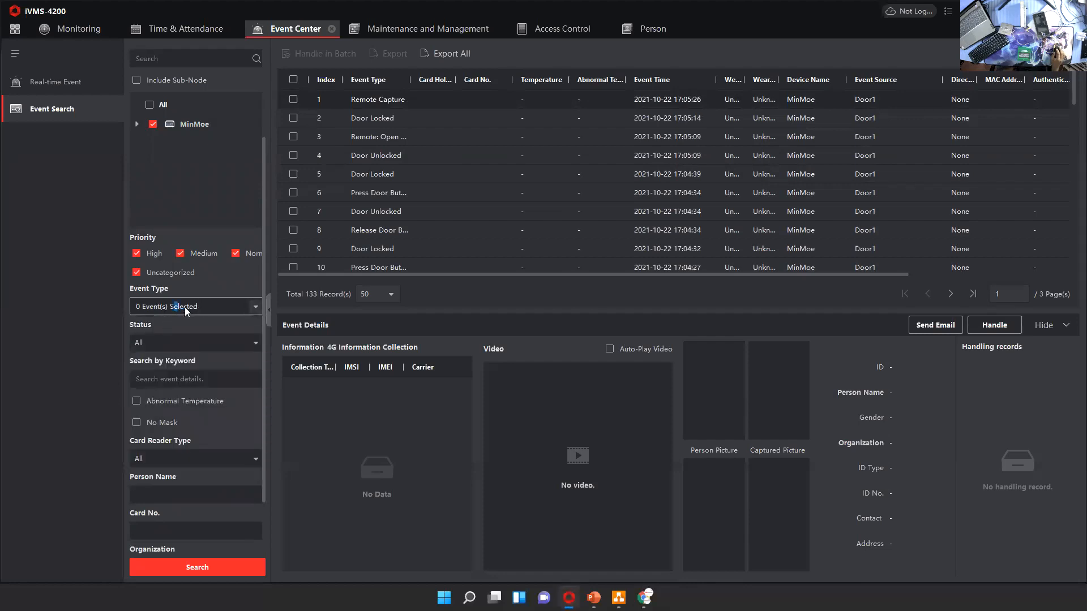
pyautogui.click(249, 307)
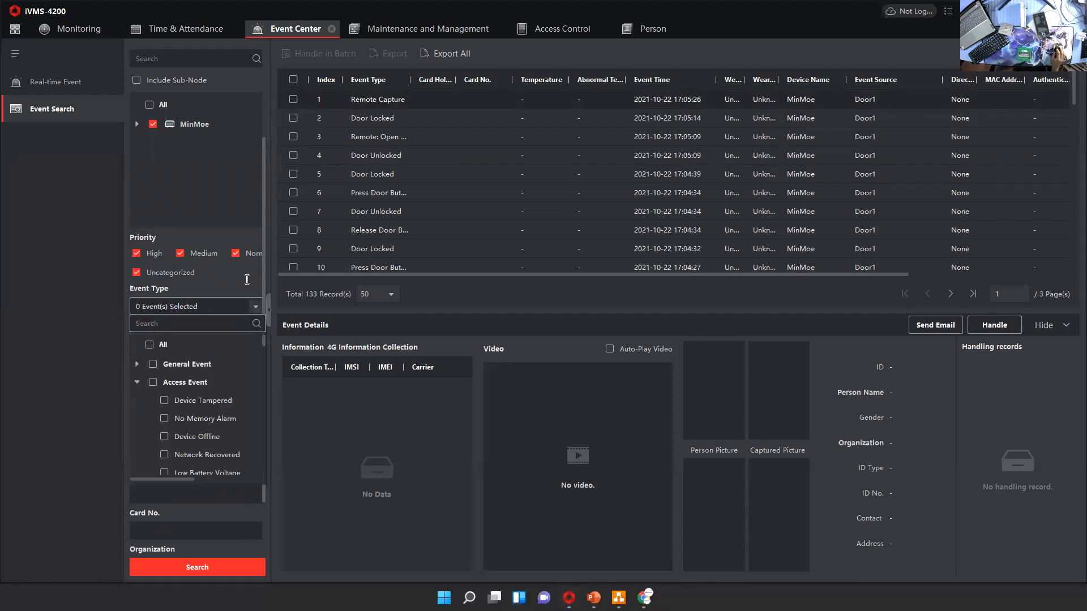
pyautogui.click(238, 306)
# Try the organization Test as an event search filter and clear the selection
pyautogui.scroll(-2, 219, 396)
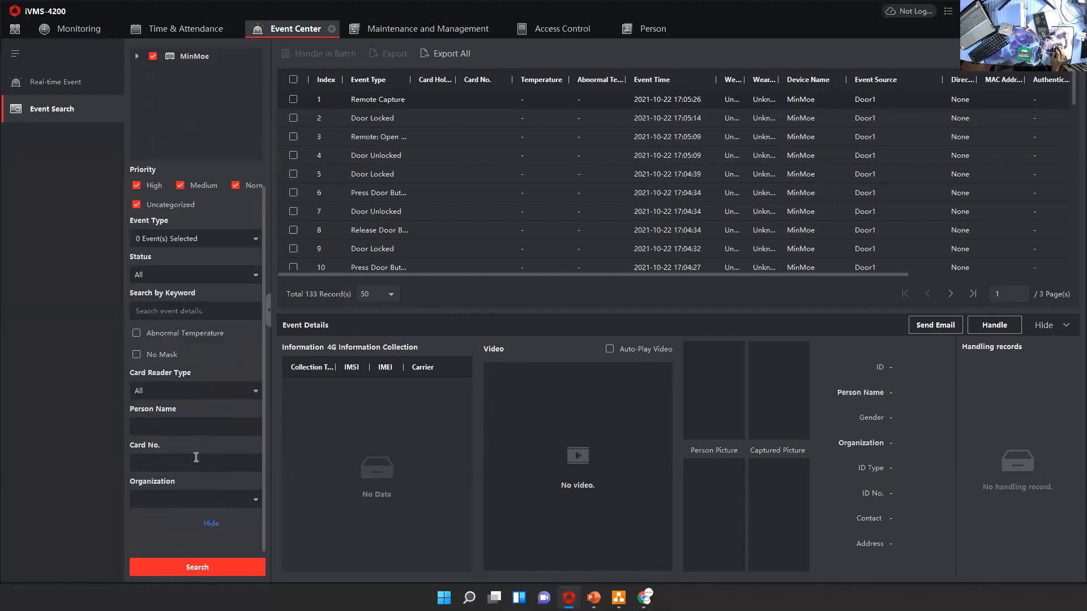
pyautogui.click(170, 426)
pyautogui.click(256, 501)
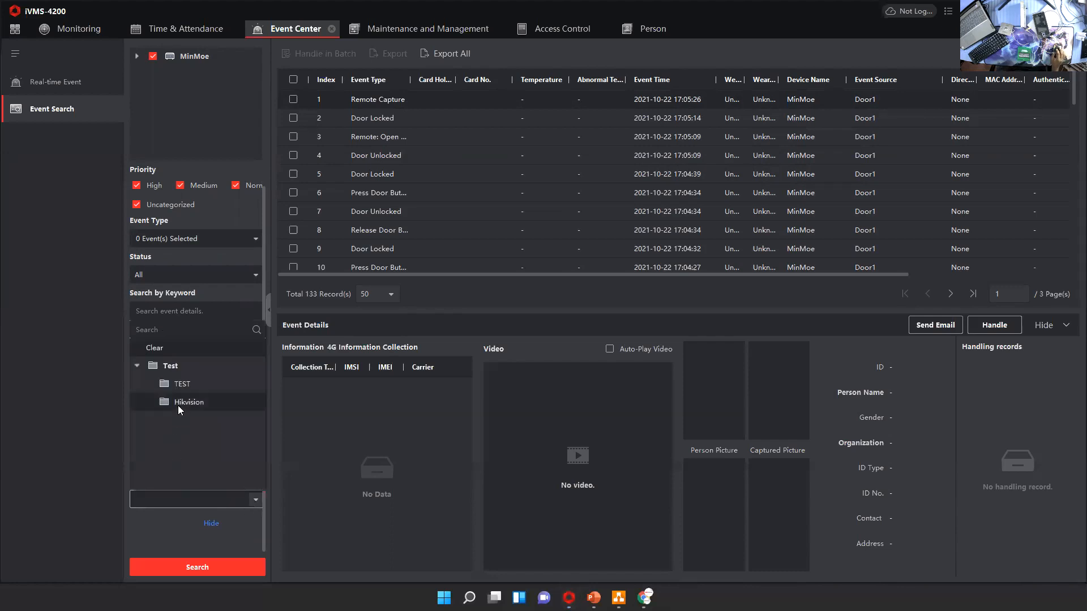
pyautogui.click(185, 366)
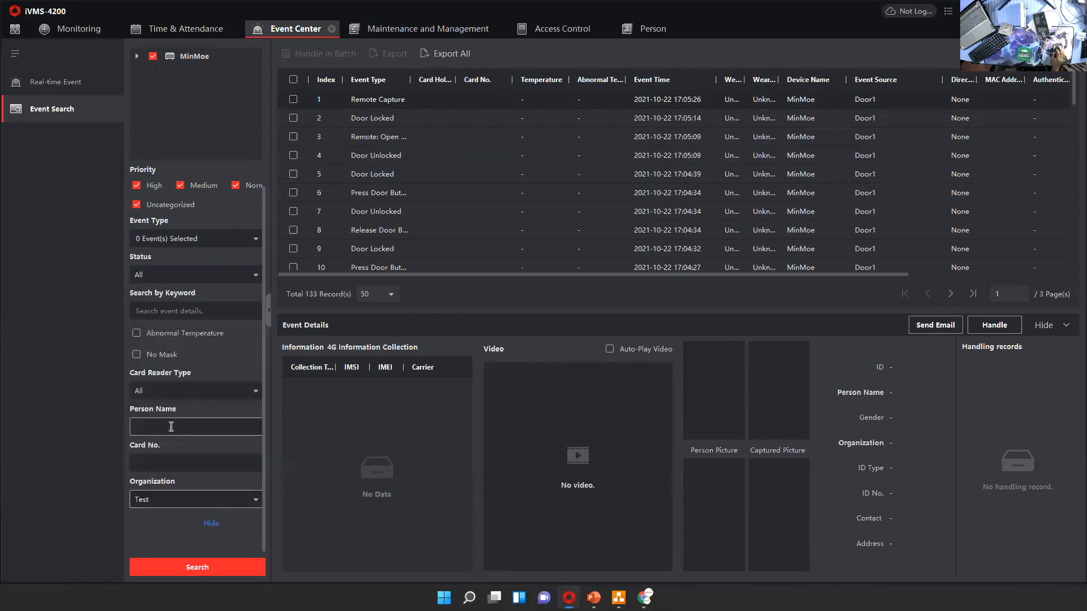
pyautogui.click(249, 501)
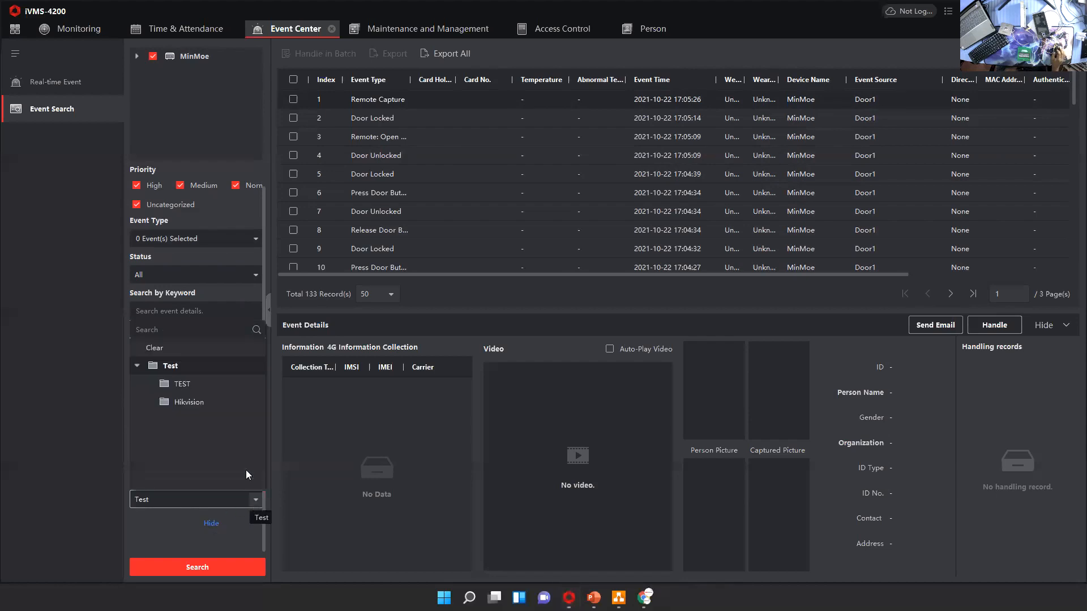
pyautogui.click(155, 349)
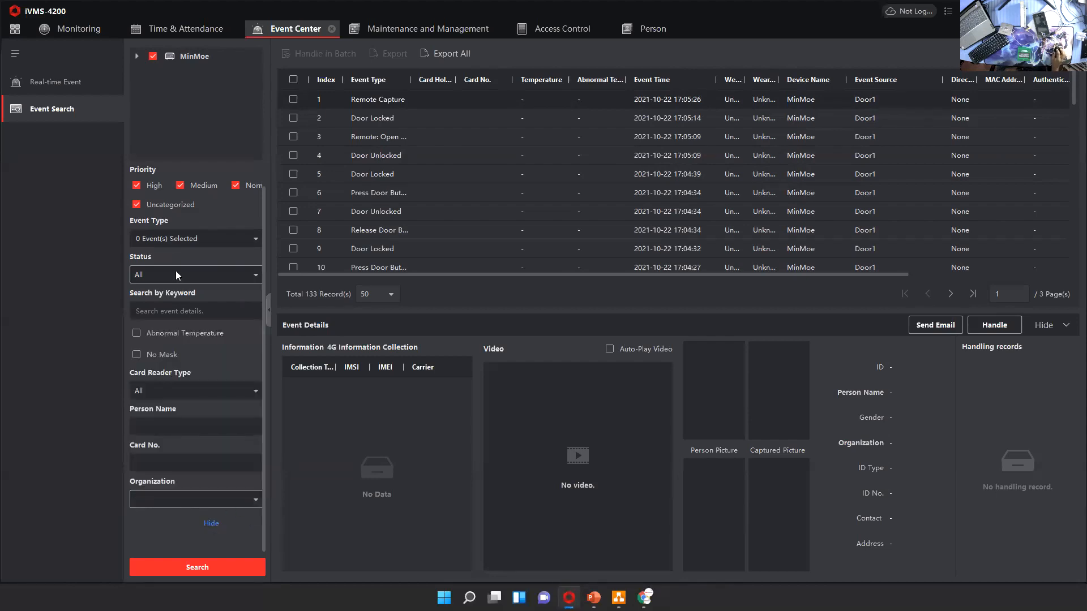
# Check the export options for all found events, cancel the export and look through the result list
pyautogui.scroll(5, 174, 272)
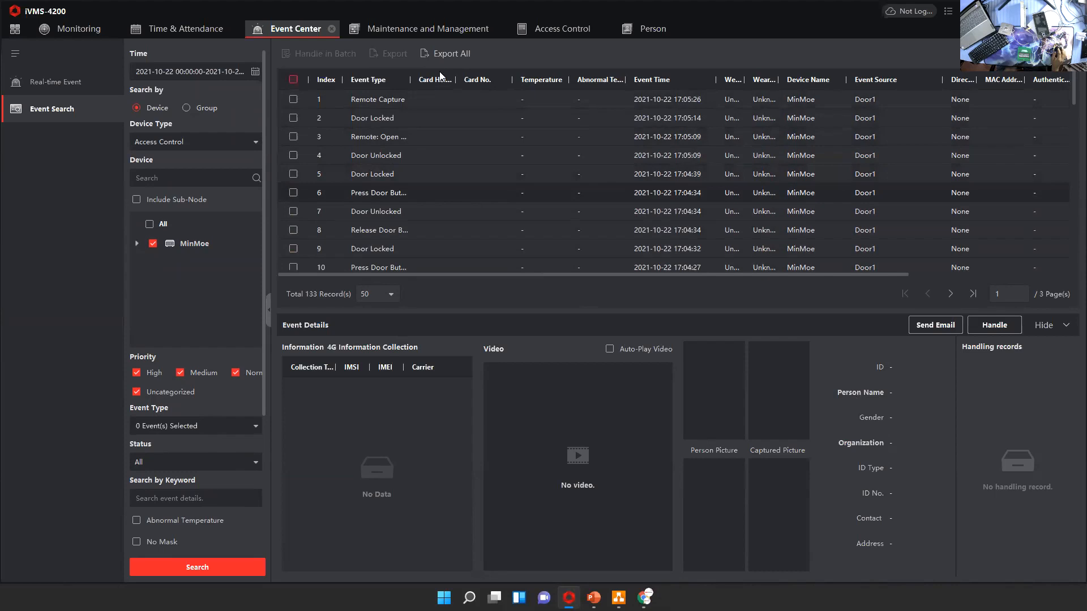
pyautogui.click(444, 54)
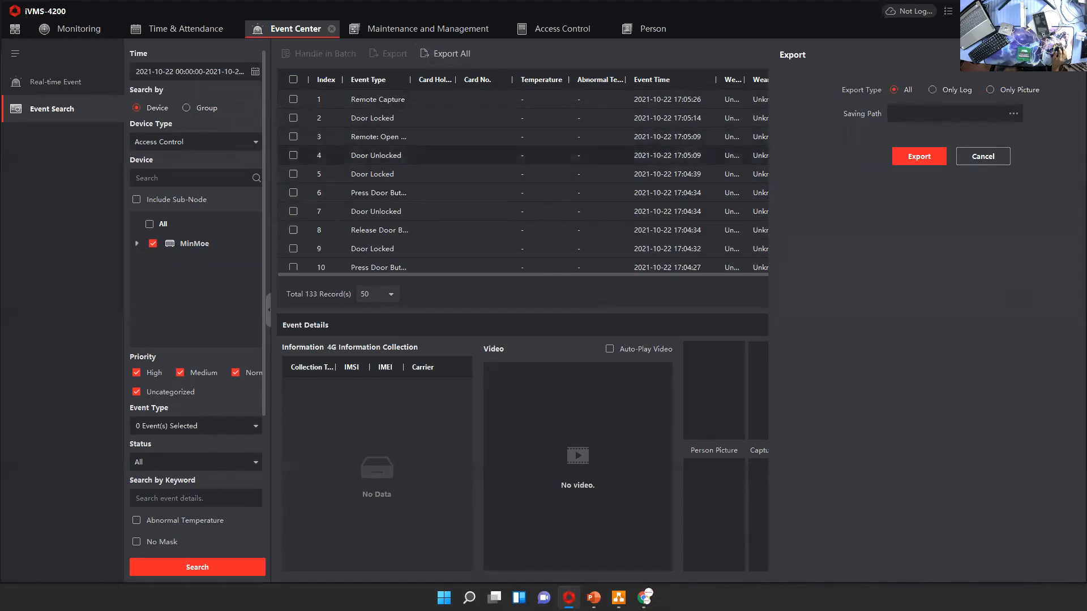
pyautogui.click(982, 156)
pyautogui.scroll(-11, 446, 227)
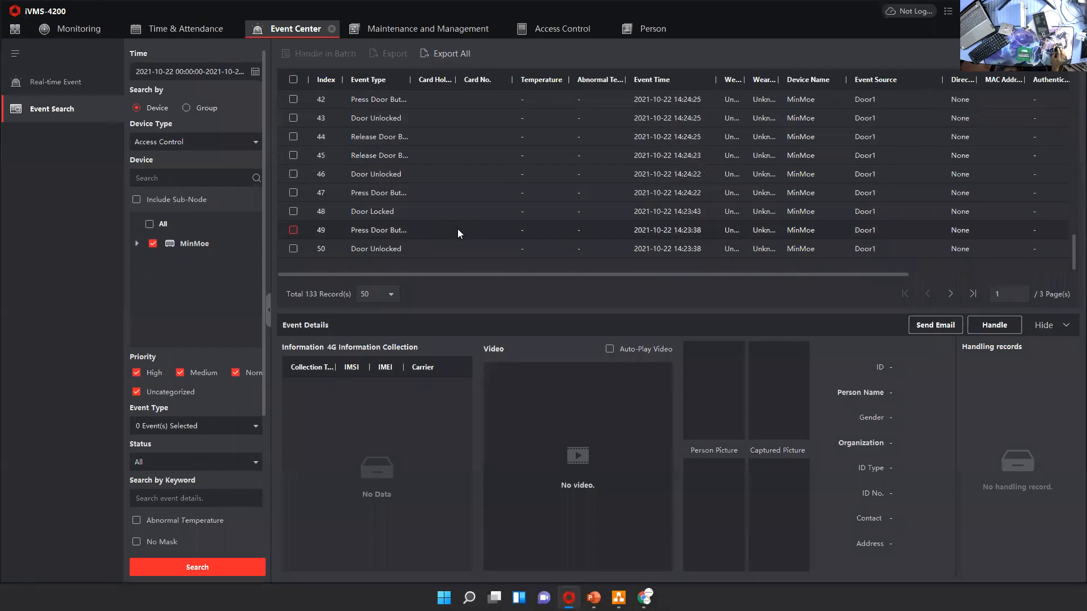
# Open the access control authorization search and check its person name and device name filters, keeping MinMoe as the device
pyautogui.scroll(11, 467, 230)
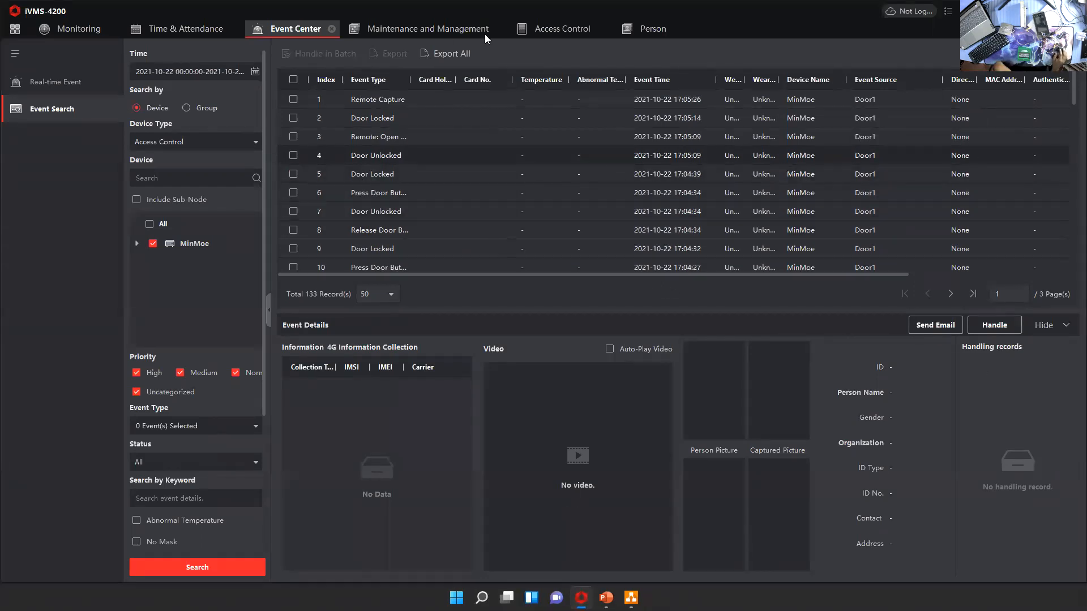
pyautogui.click(538, 29)
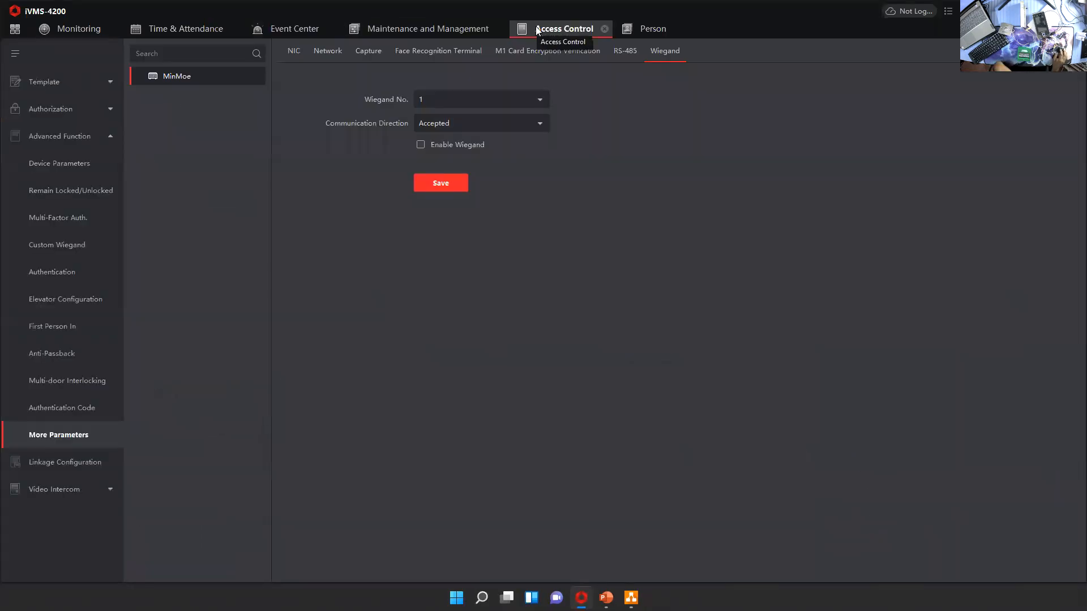
pyautogui.click(50, 109)
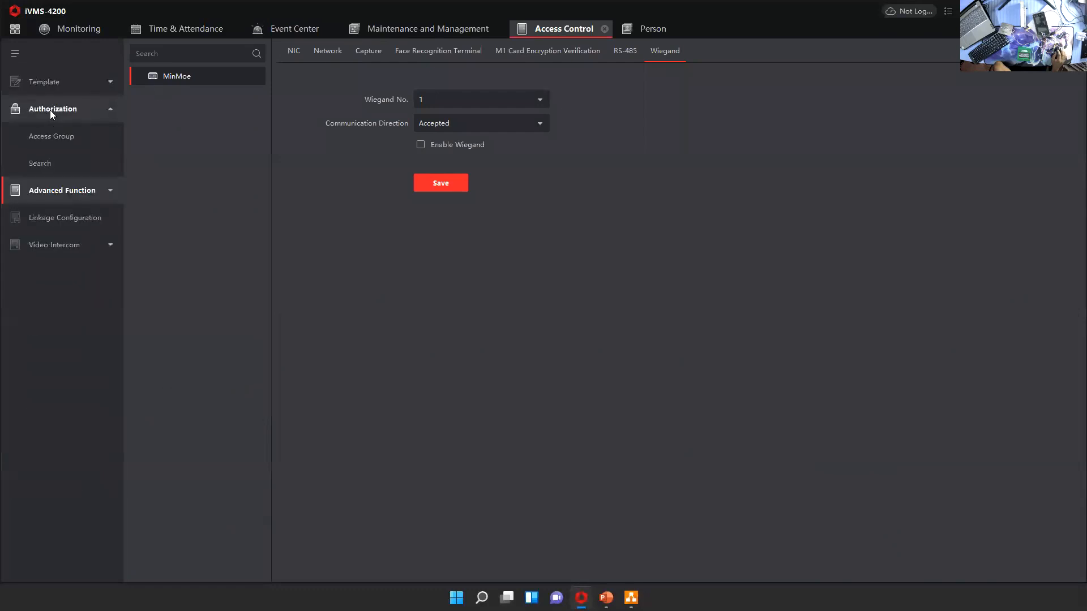
pyautogui.click(50, 163)
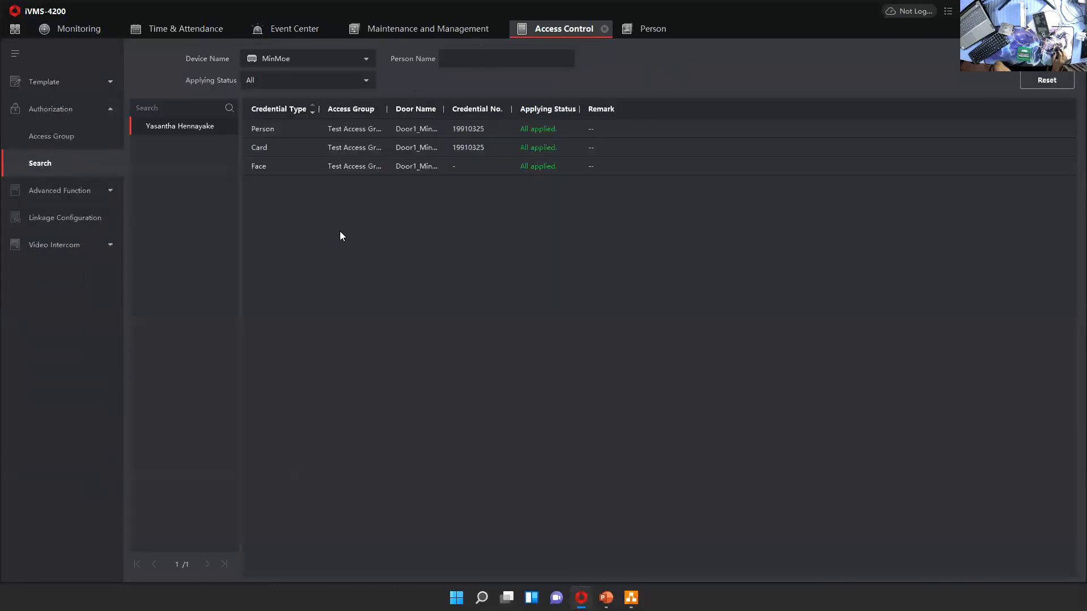
pyautogui.click(542, 58)
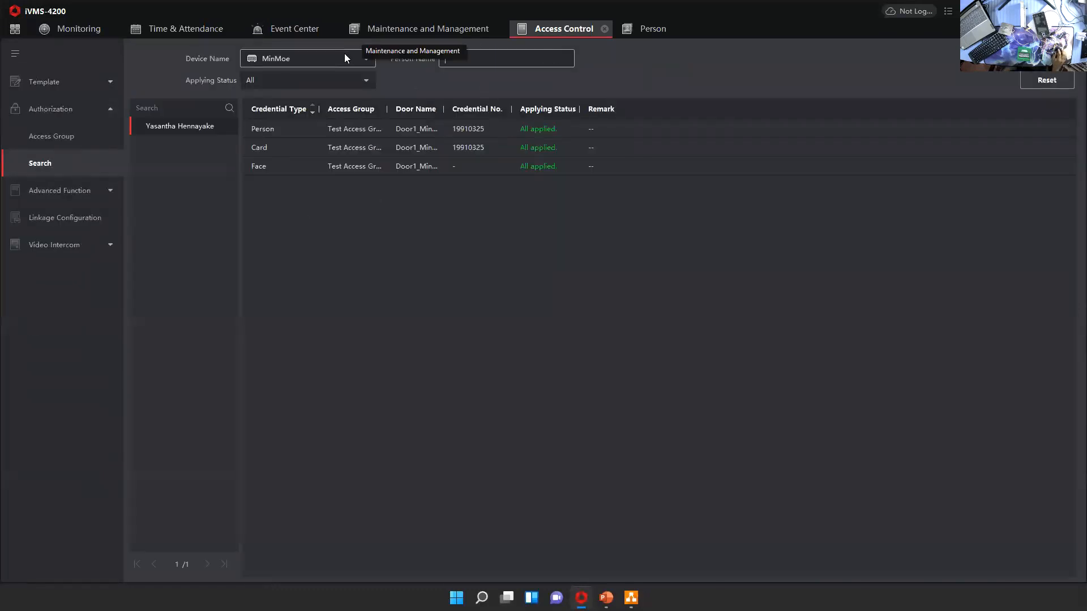
pyautogui.click(368, 60)
pyautogui.click(368, 60)
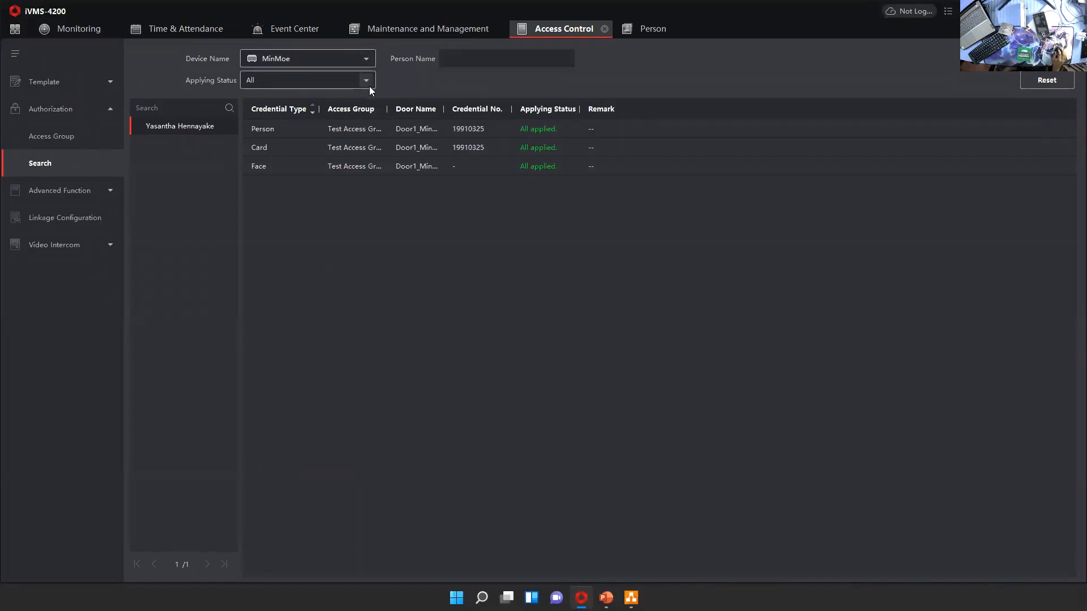